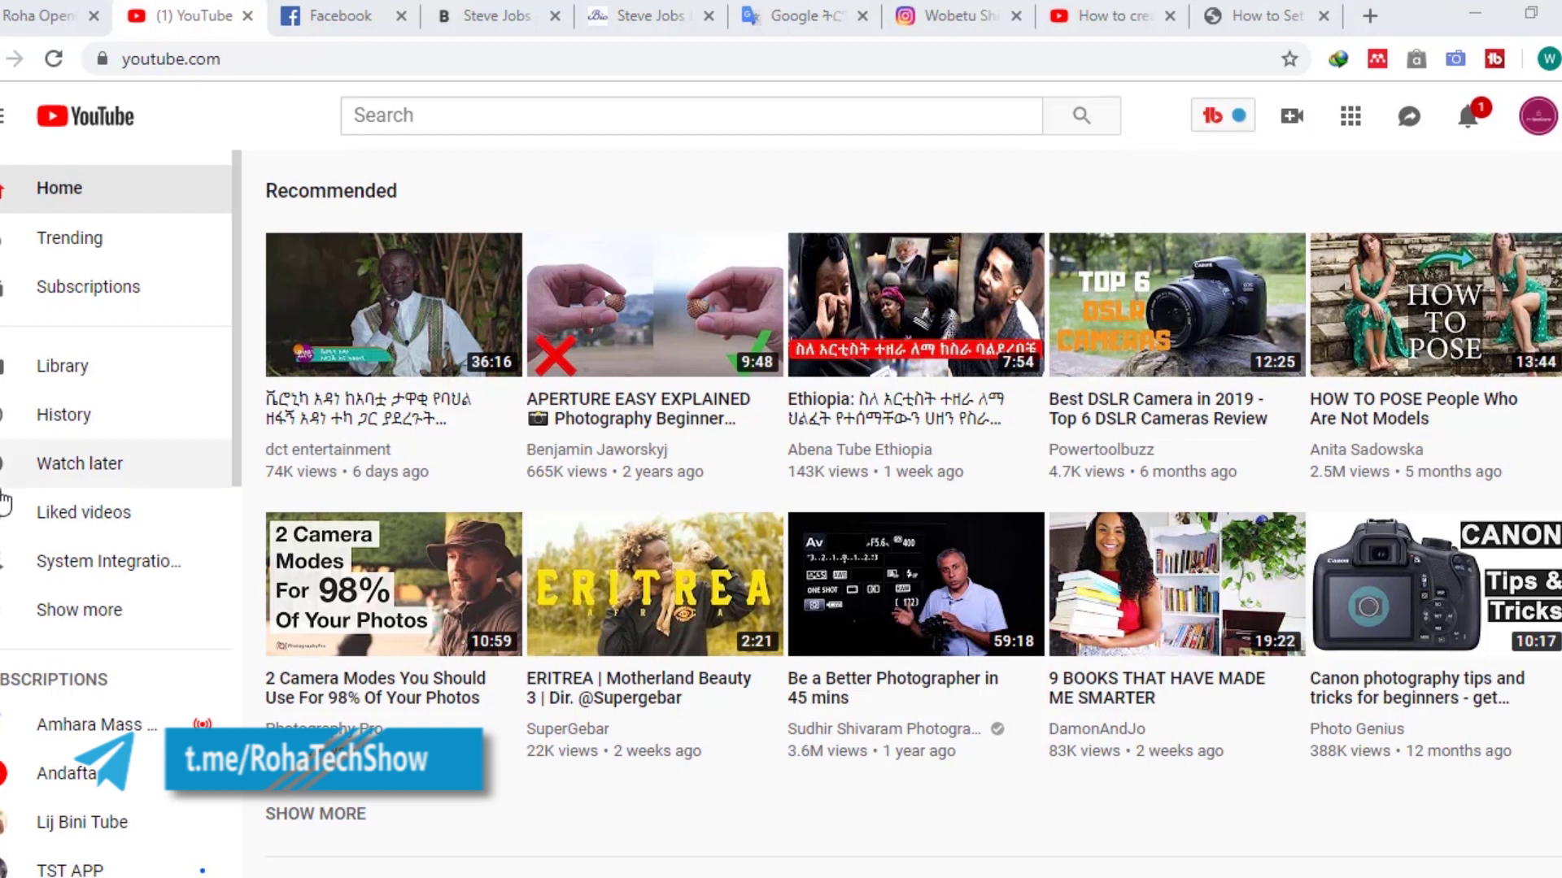
Open the YouTube channel page at youtube.com/rohatechshow
click(248, 61)
click(251, 62)
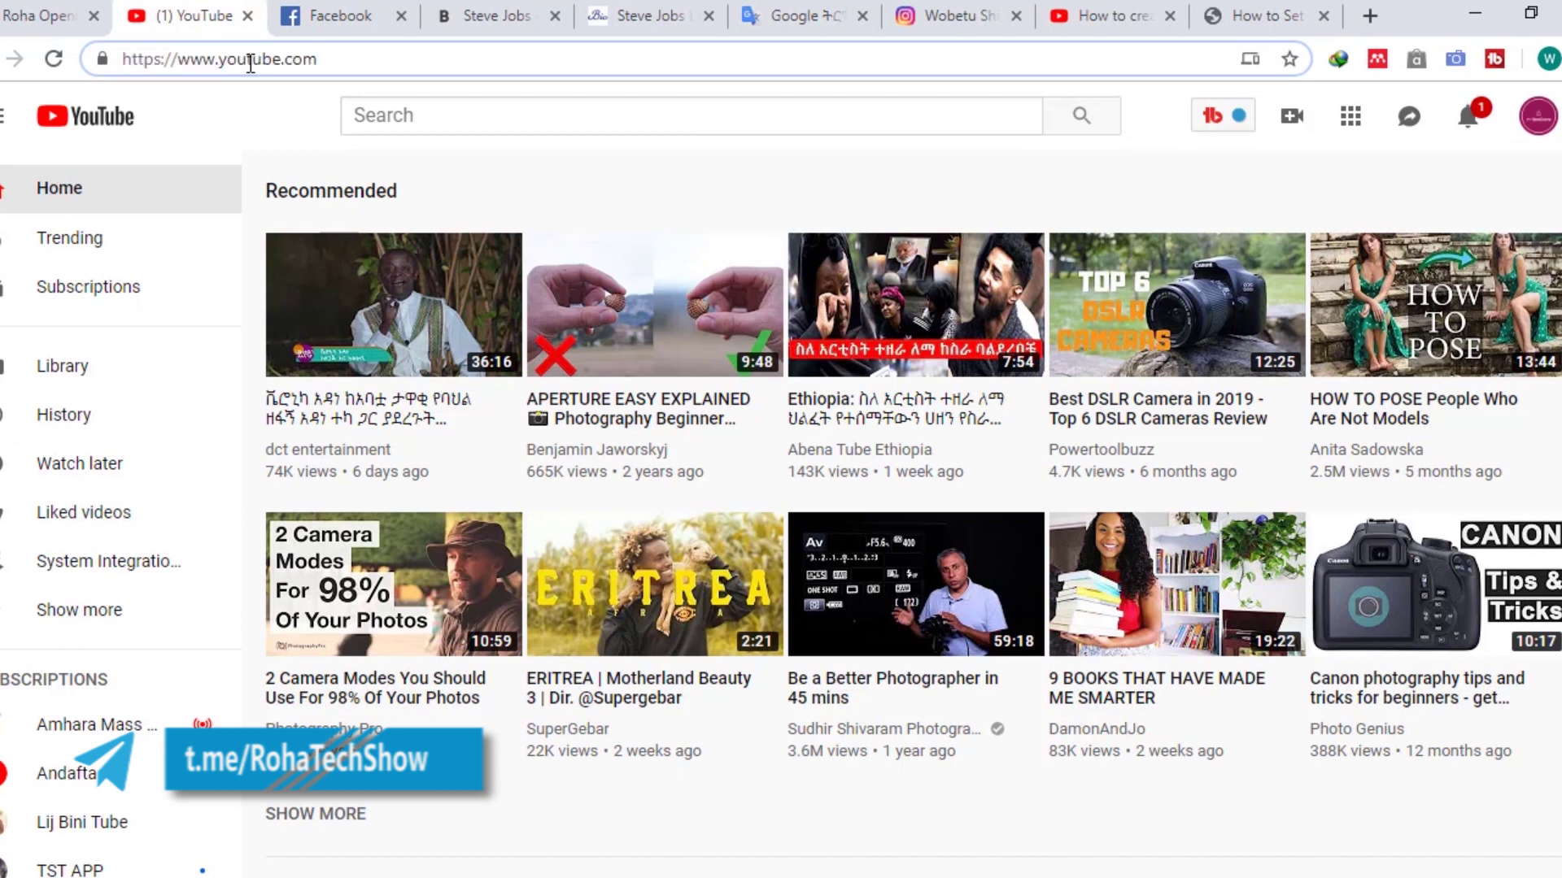
text(/)
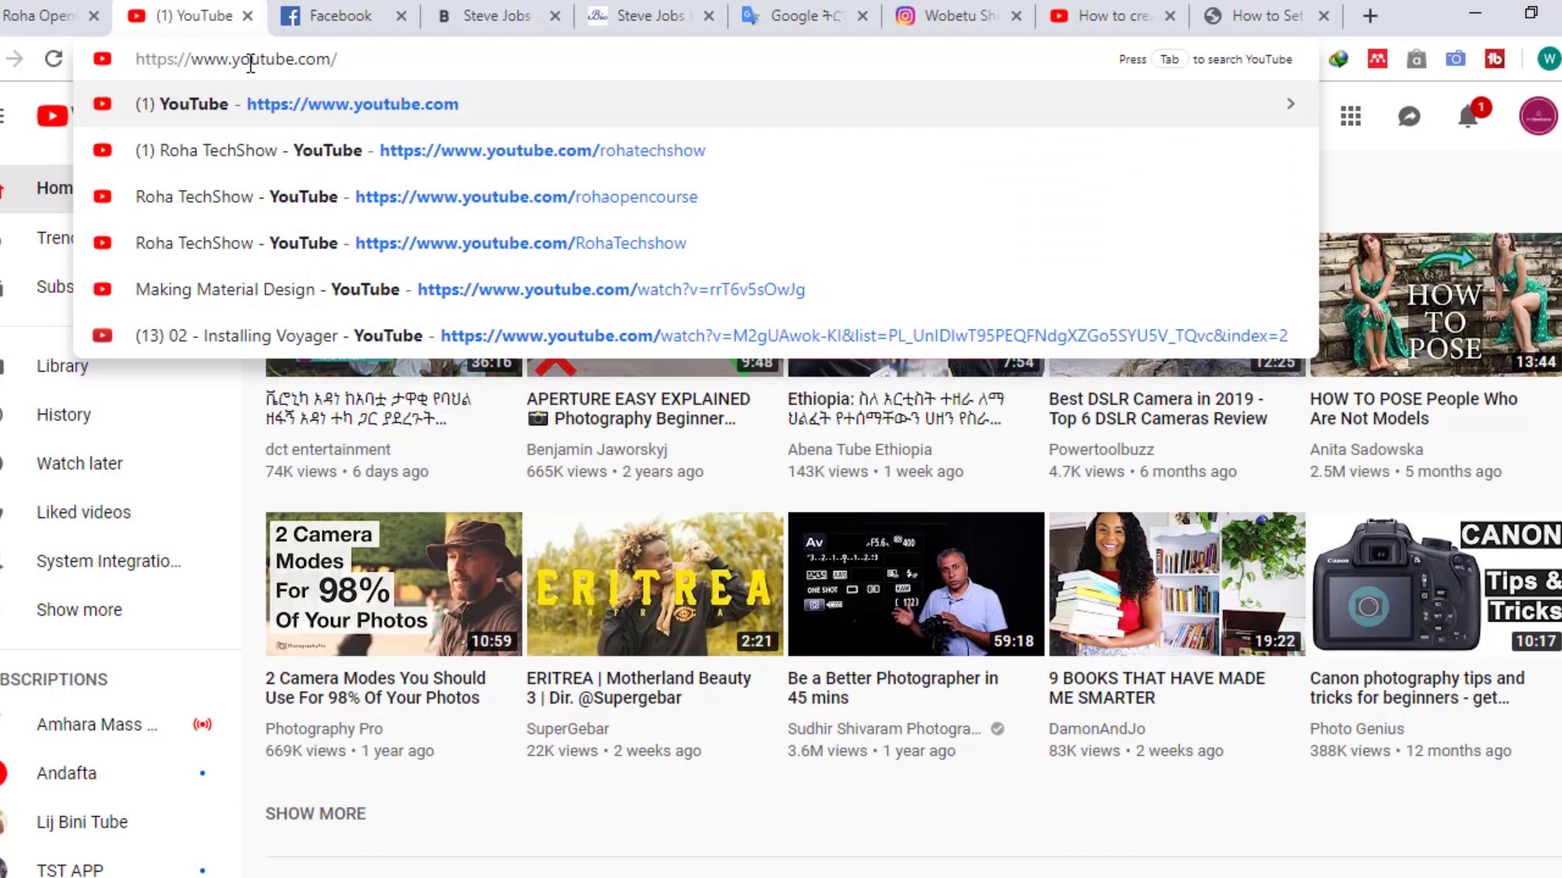
text(rohatech)
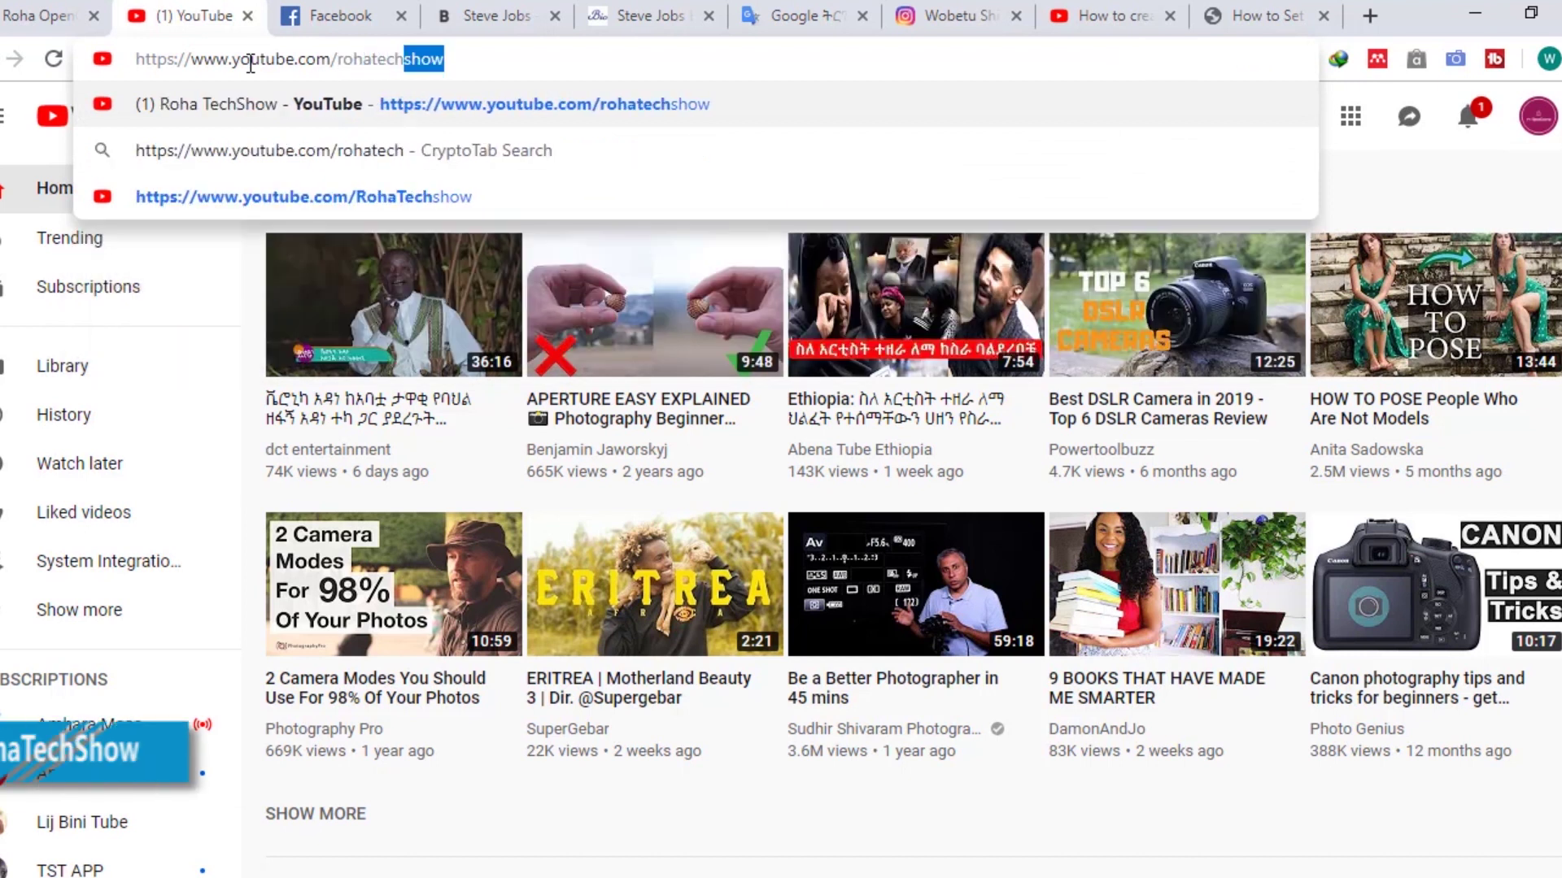
text(show)
key(Return)
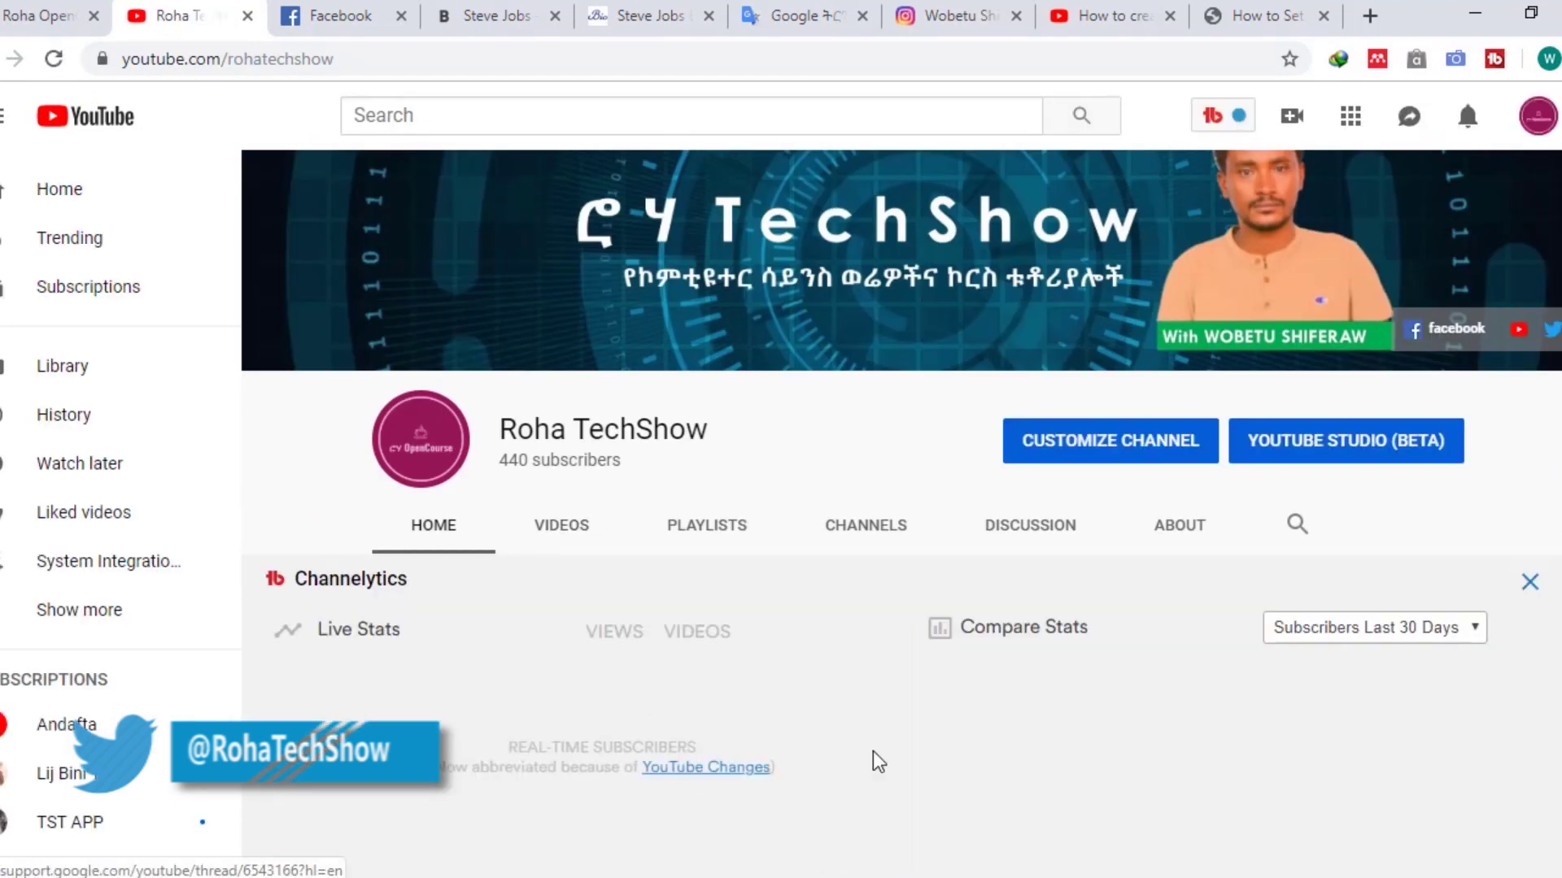
Look over the channel's home page with its statistics and uploads, and view its created playlists
scroll(872, 750, down, 4)
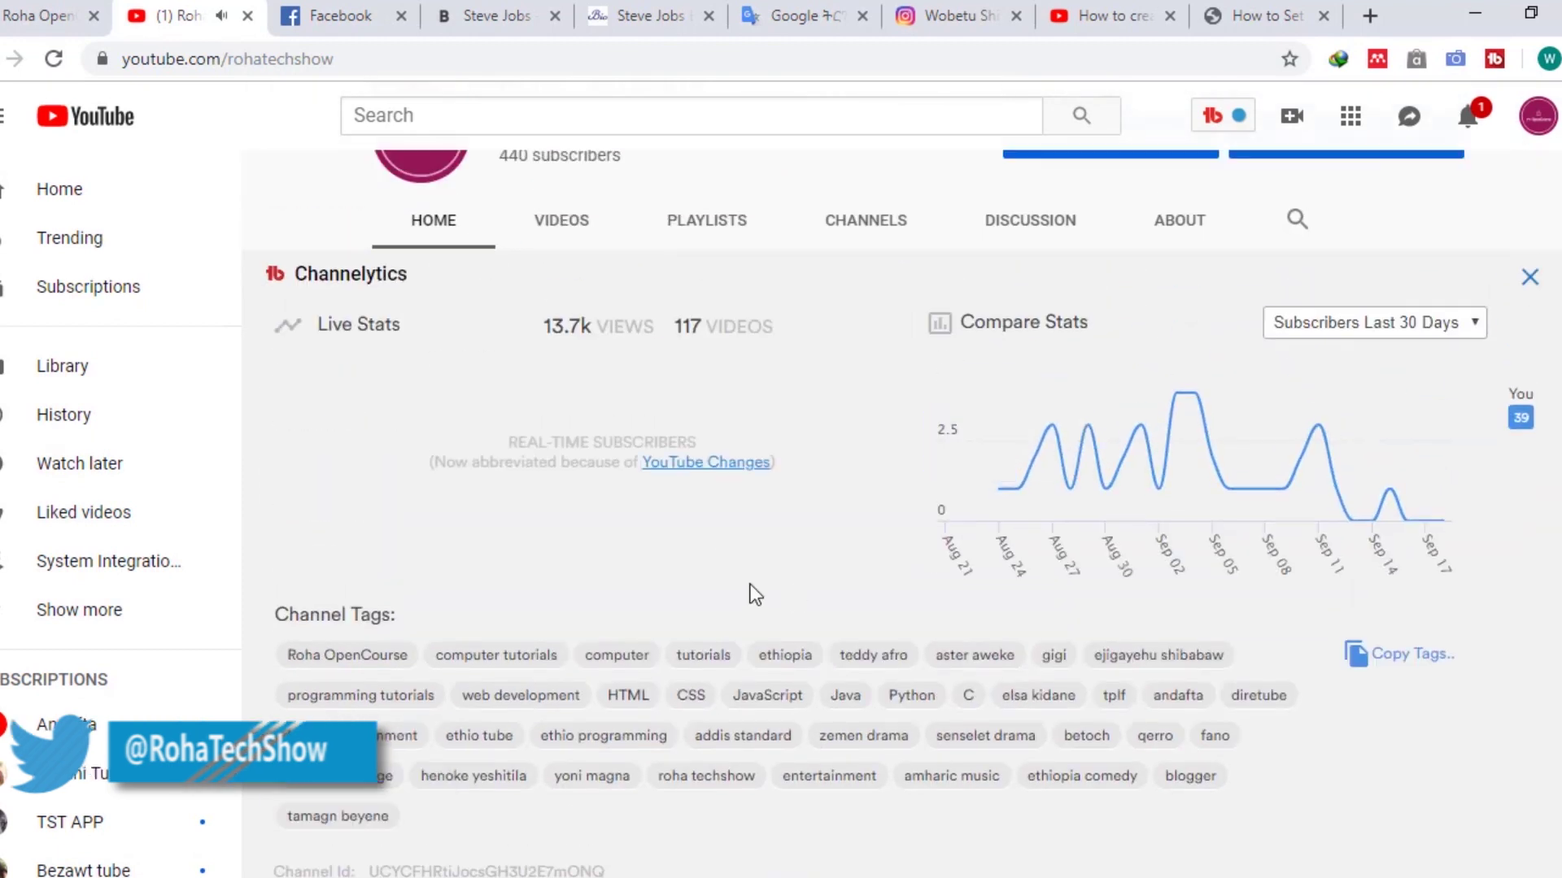
scroll(750, 584, up, 3)
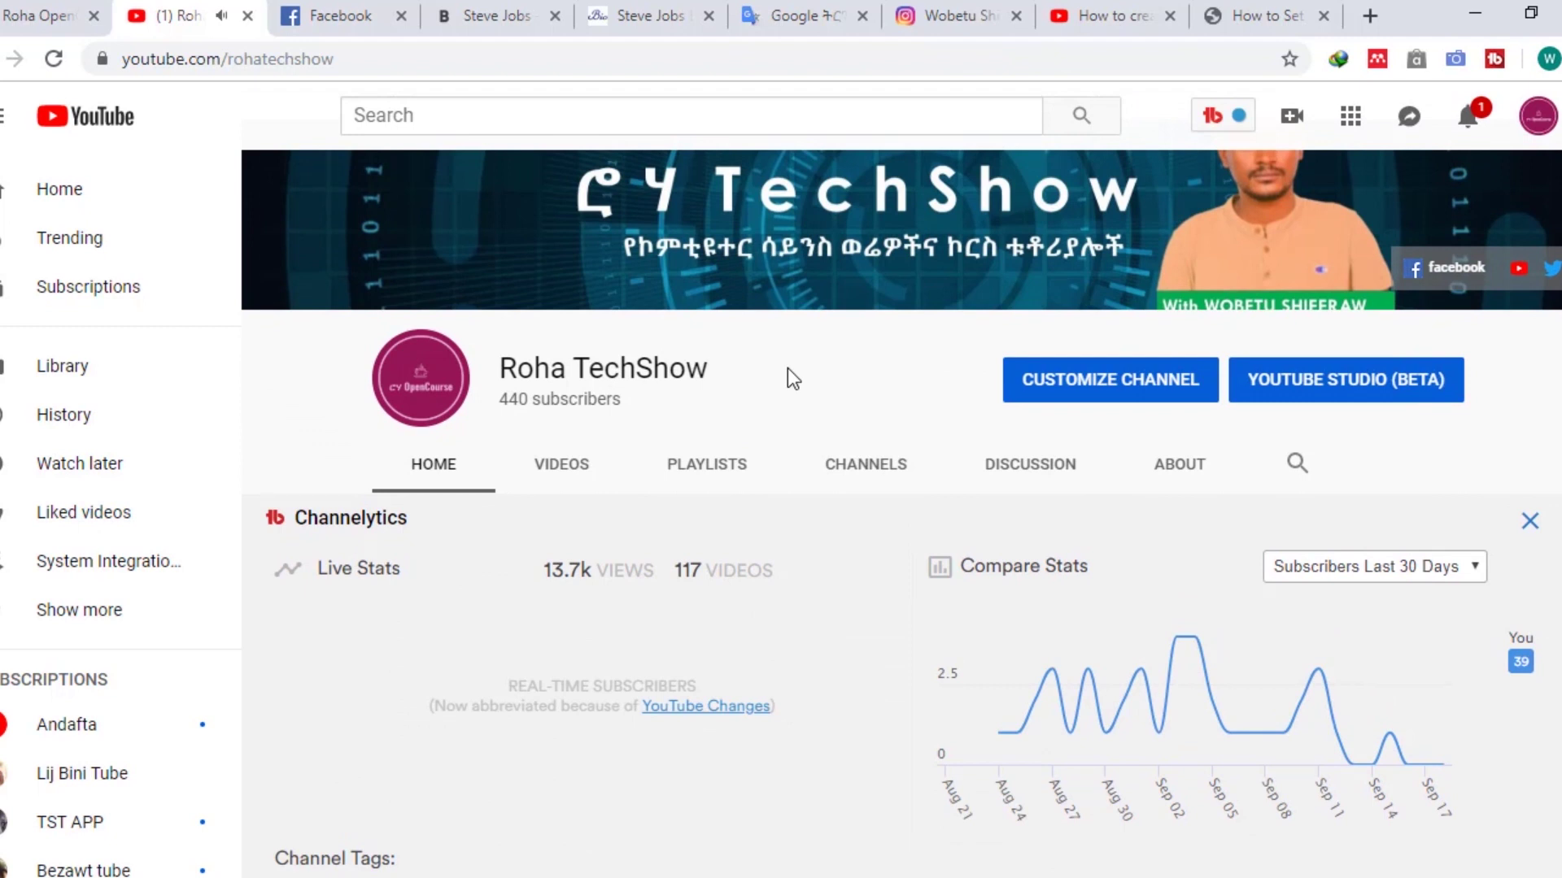
scroll(793, 379, down, 10)
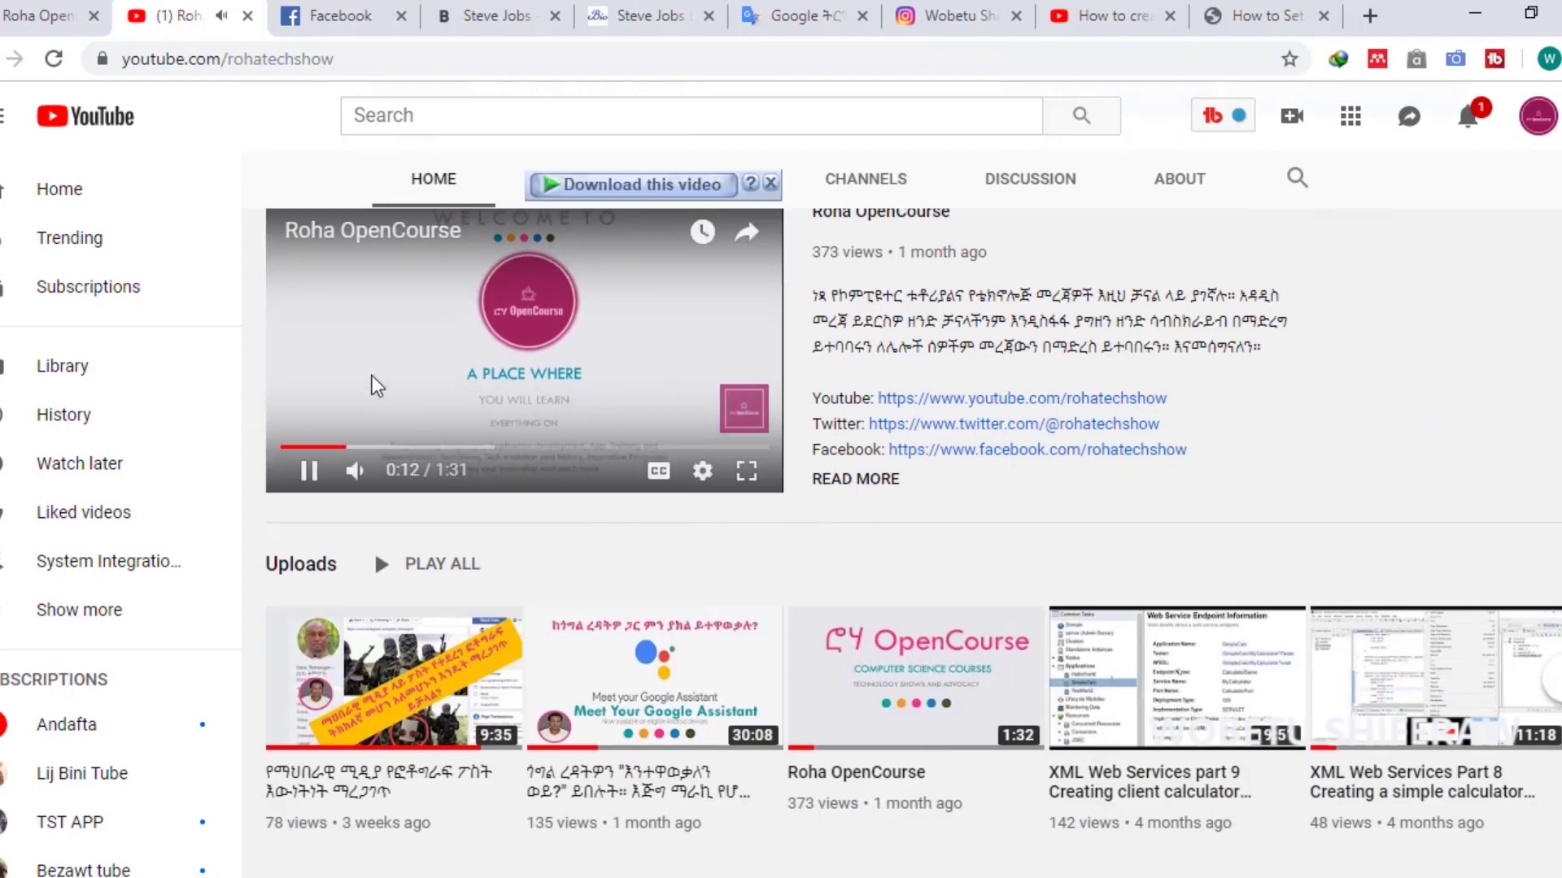
scroll(1025, 480, up, 10)
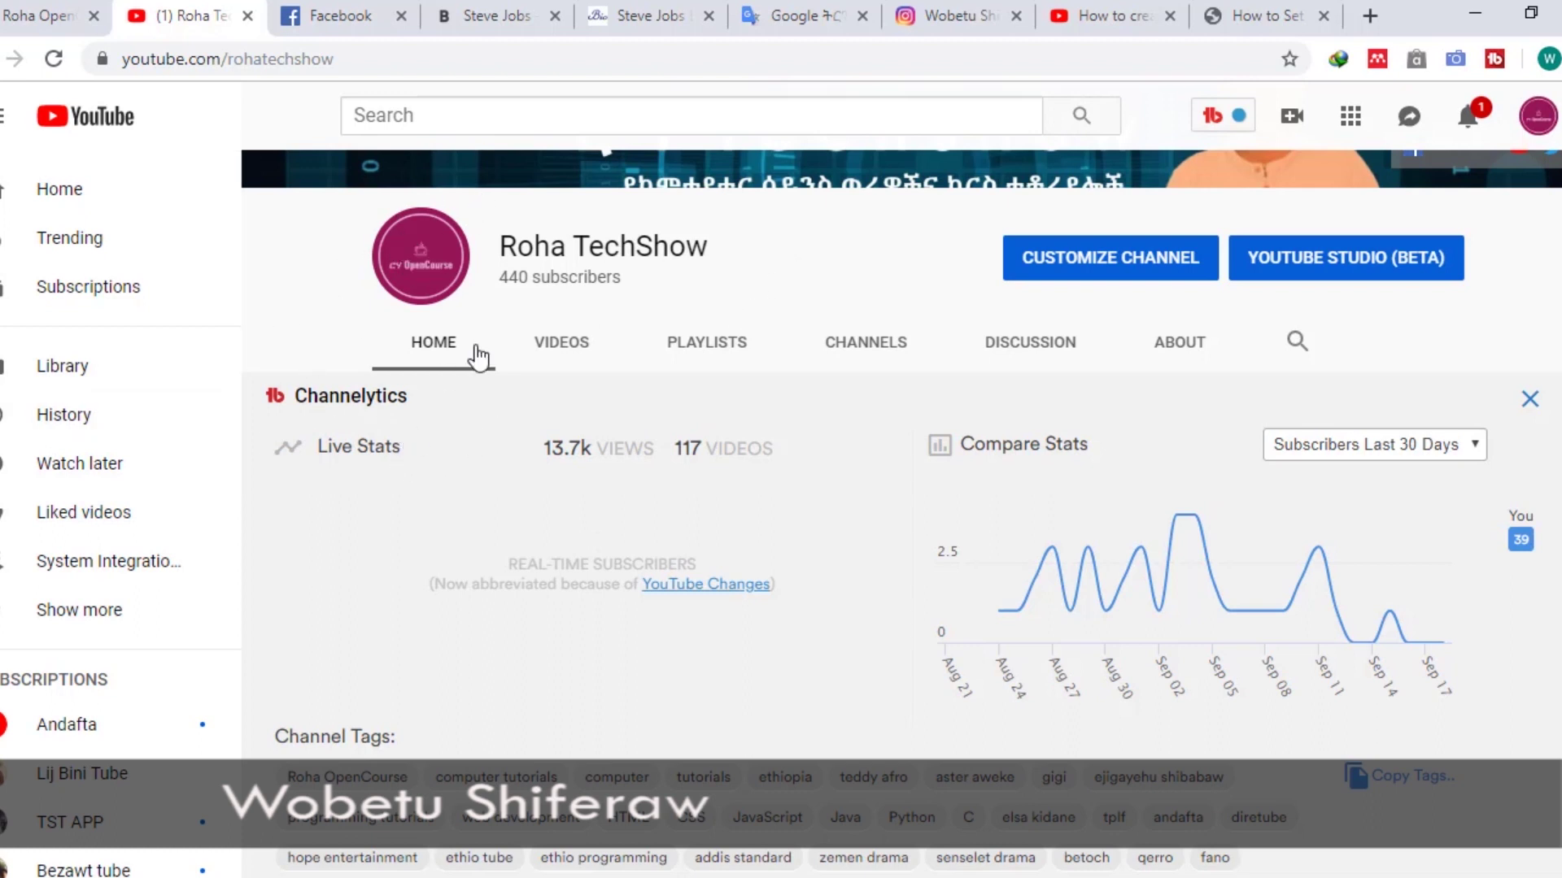
click(702, 349)
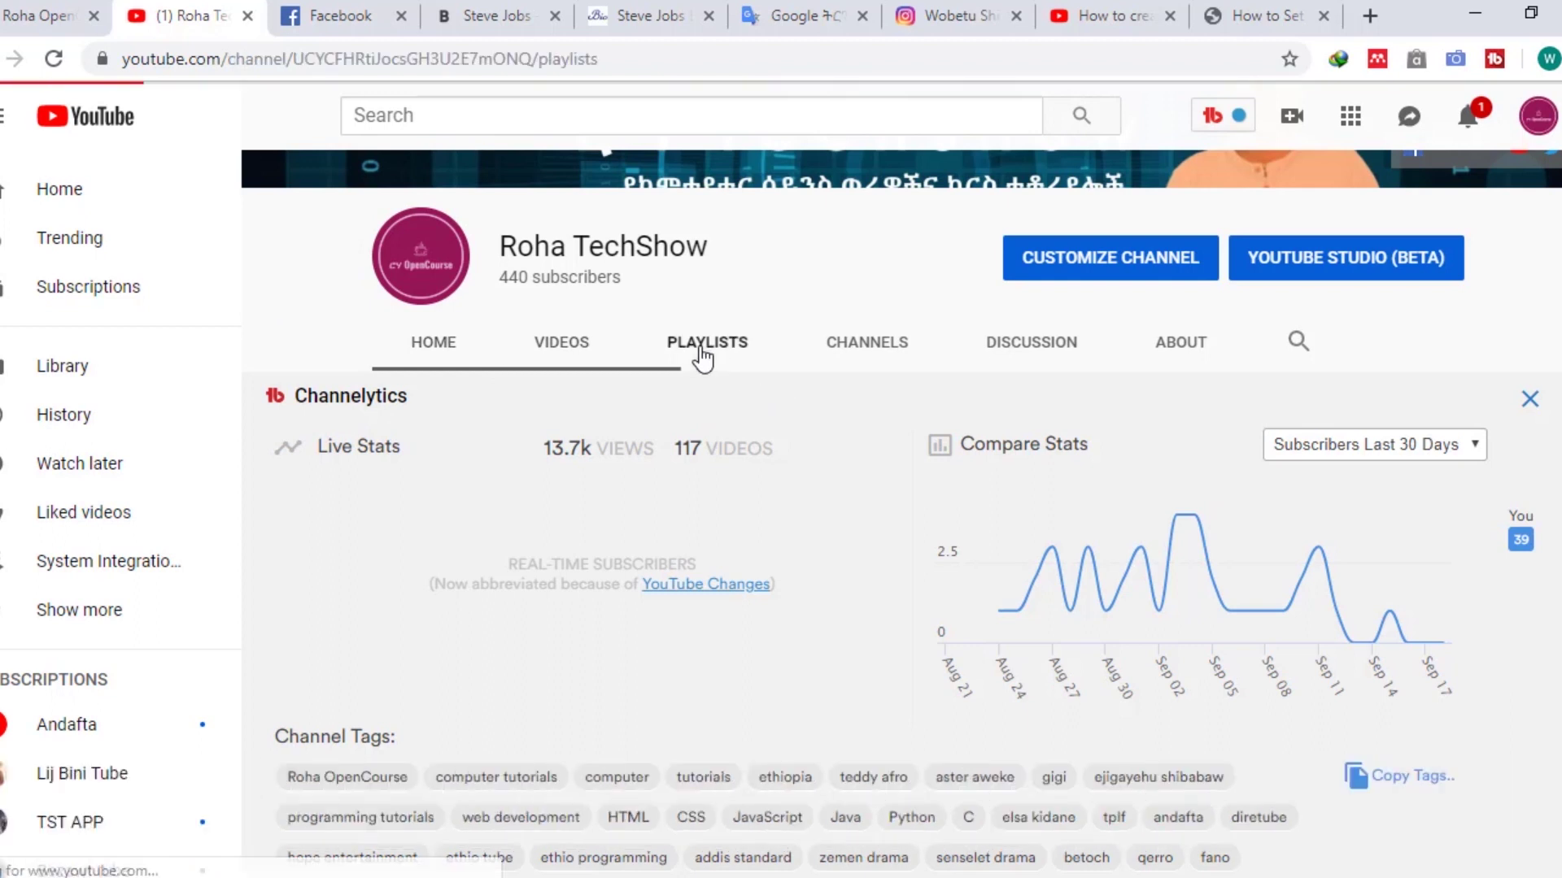
scroll(811, 486, down, 4)
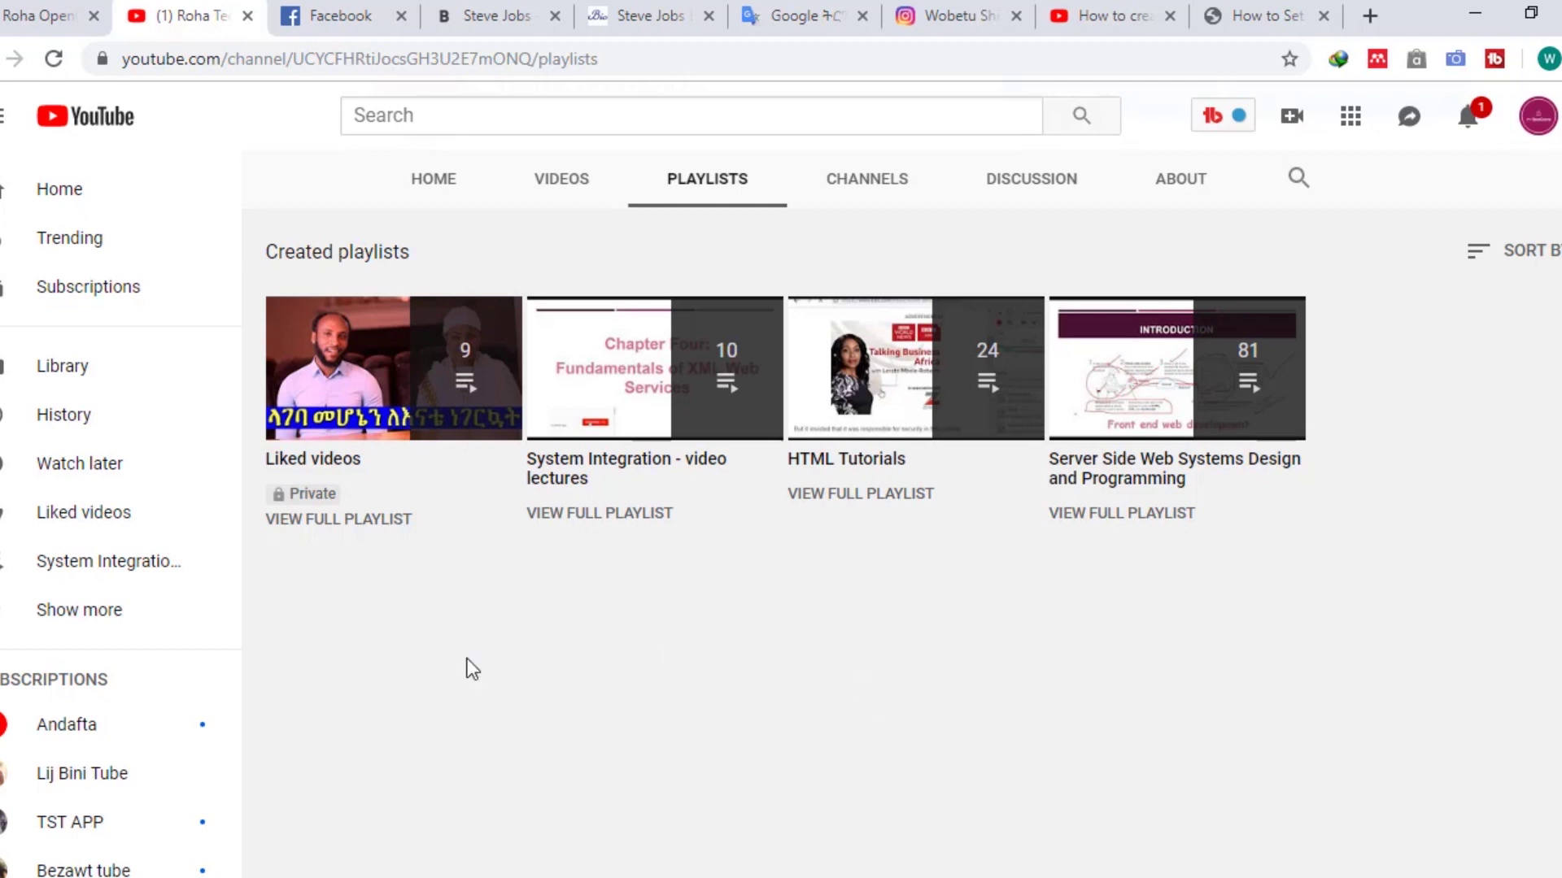
Browse the channel's uploaded videos, from the newest ones down to the older HTML and XML web services tutorials
click(532, 182)
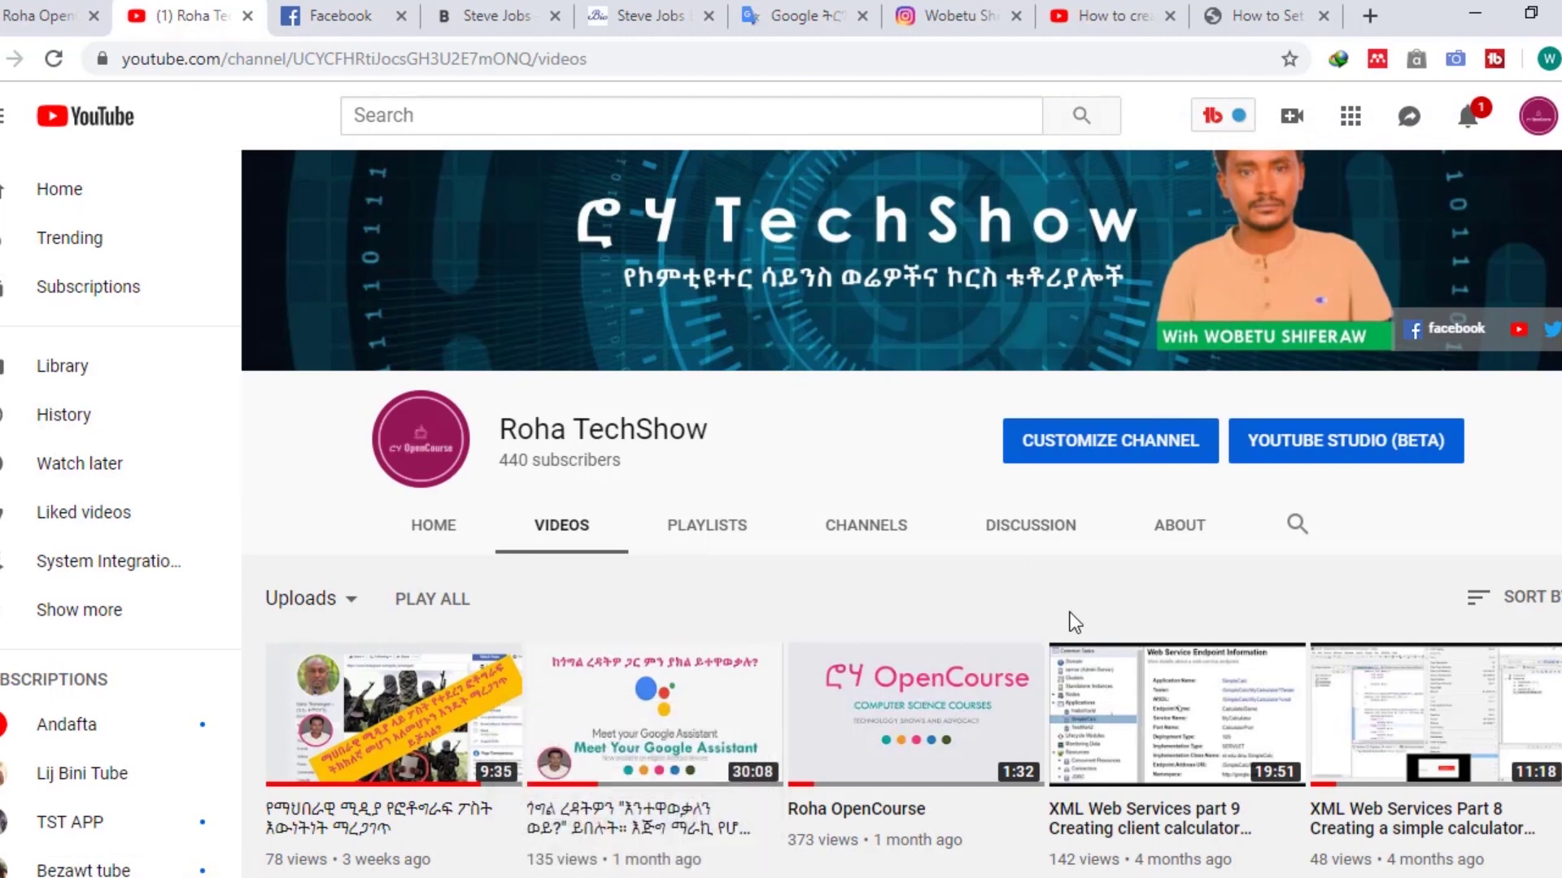
scroll(1071, 610, down, 17)
scroll(950, 610, up, 15)
scroll(914, 610, down, 8)
scroll(924, 638, up, 8)
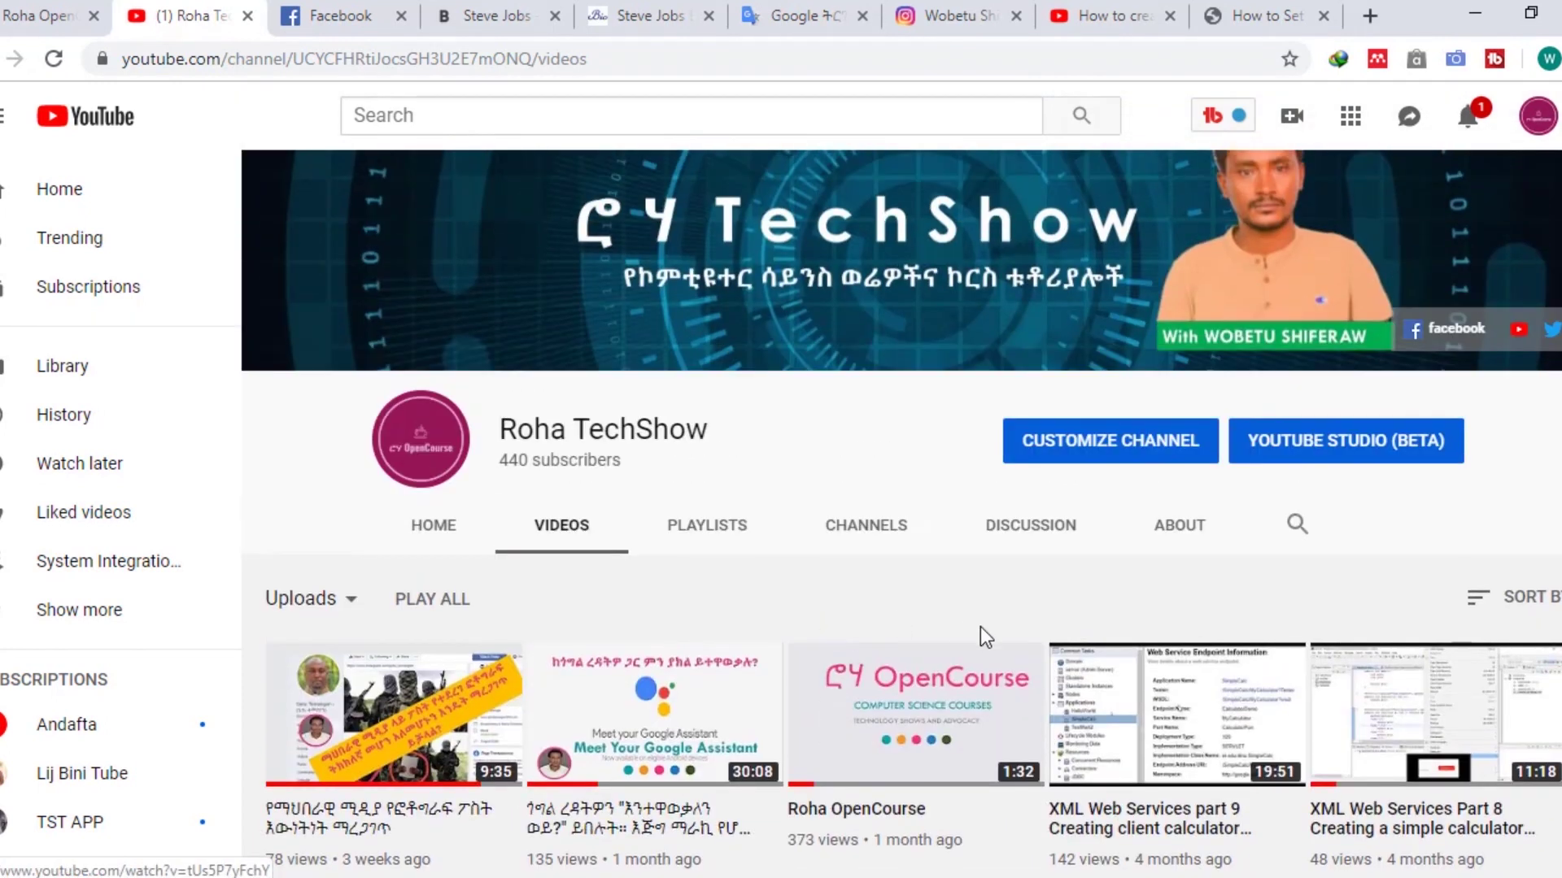
scroll(979, 574, down, 3)
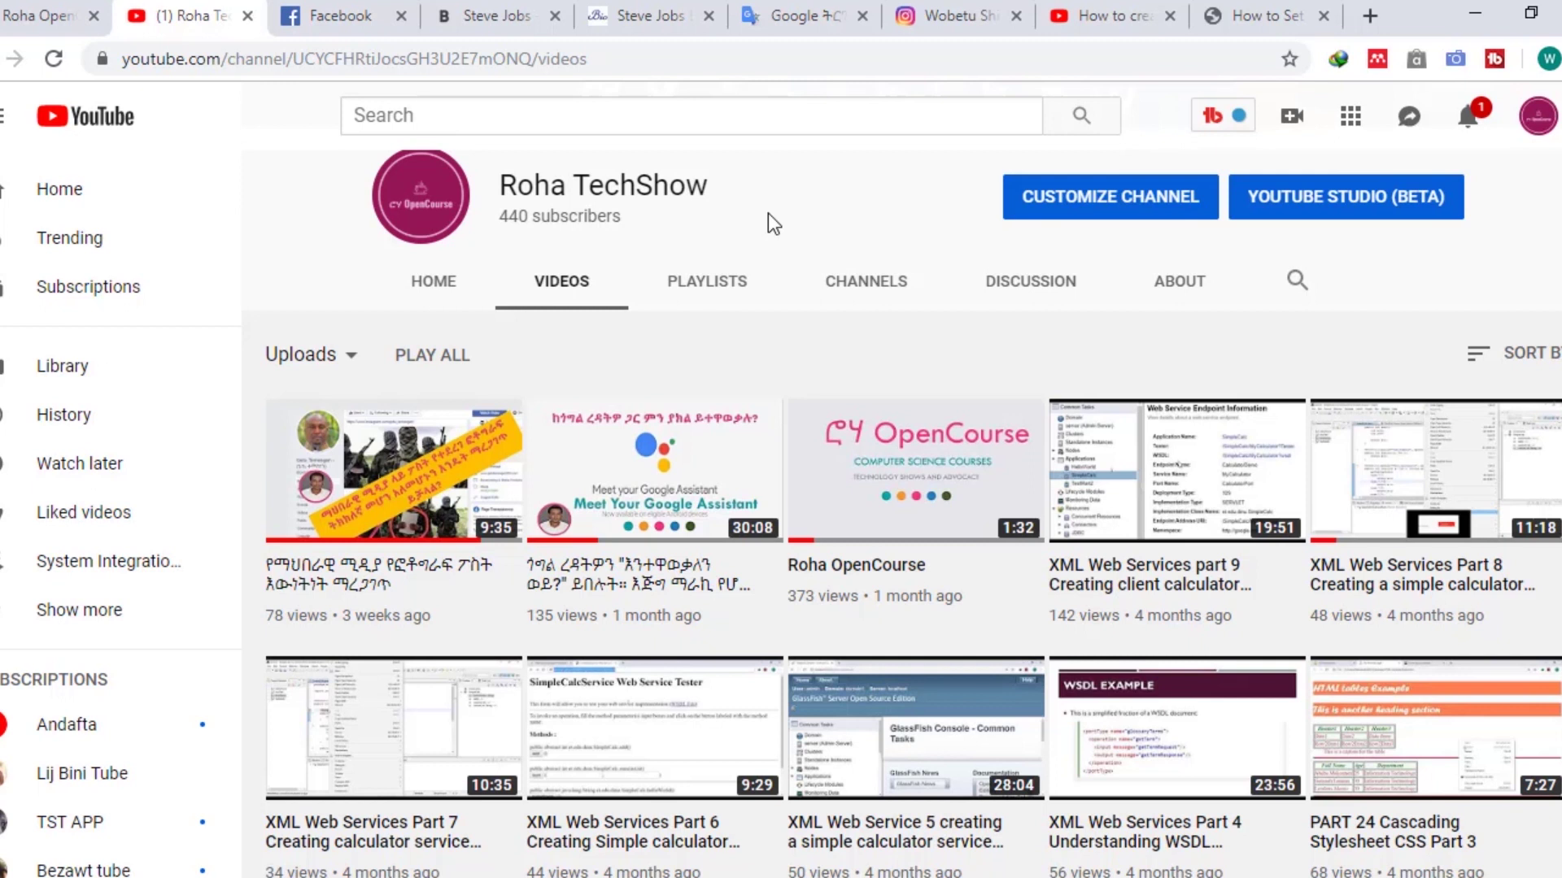
scroll(802, 324, down, 15)
scroll(866, 342, up, 10)
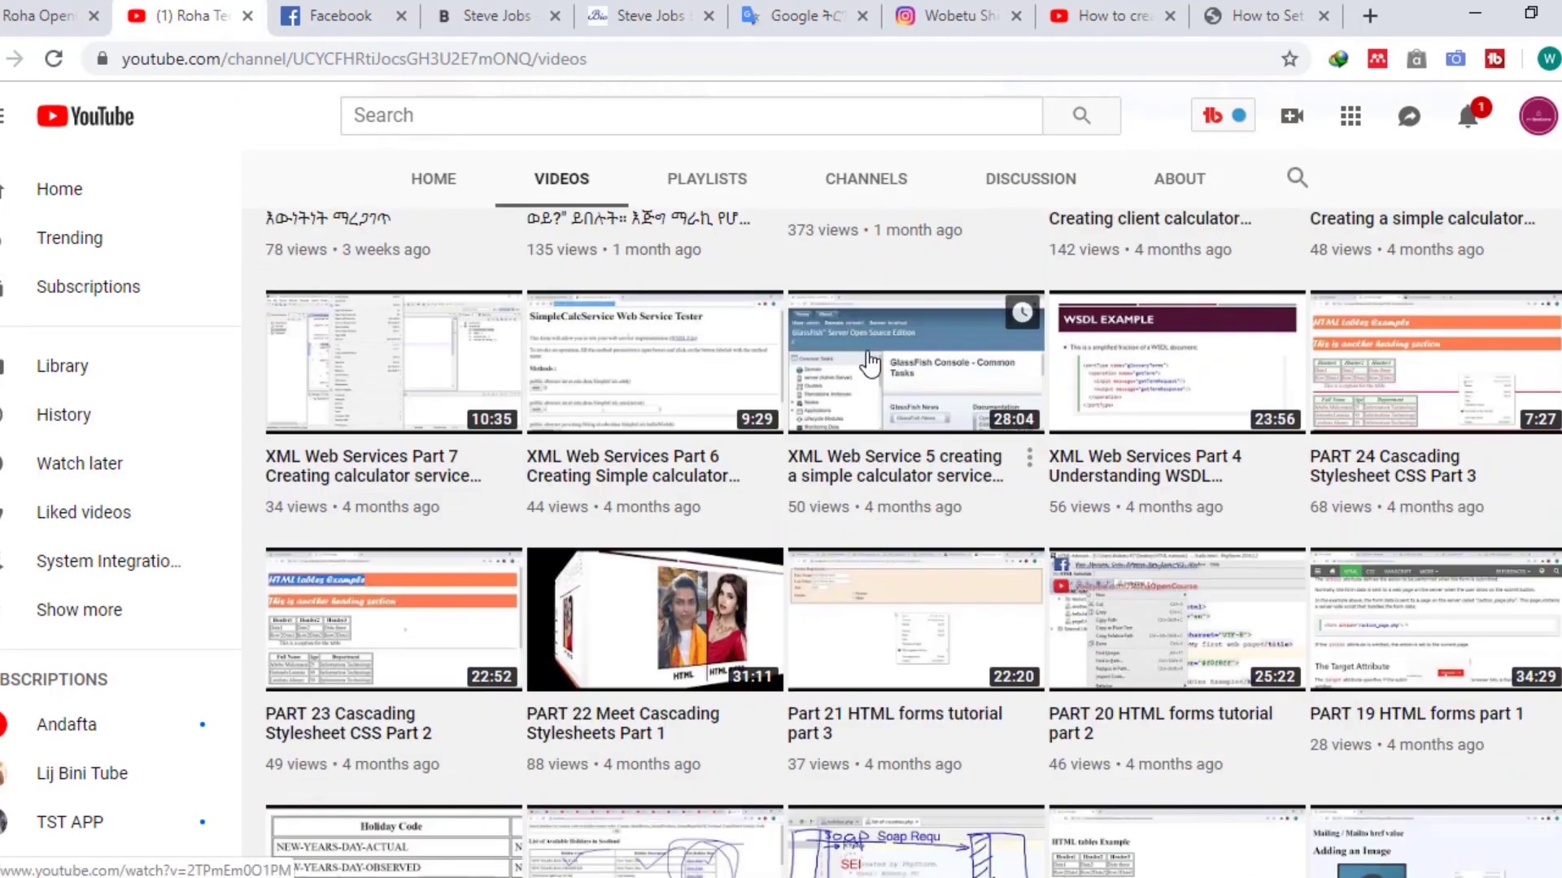
scroll(867, 360, up, 8)
scroll(854, 504, down, 10)
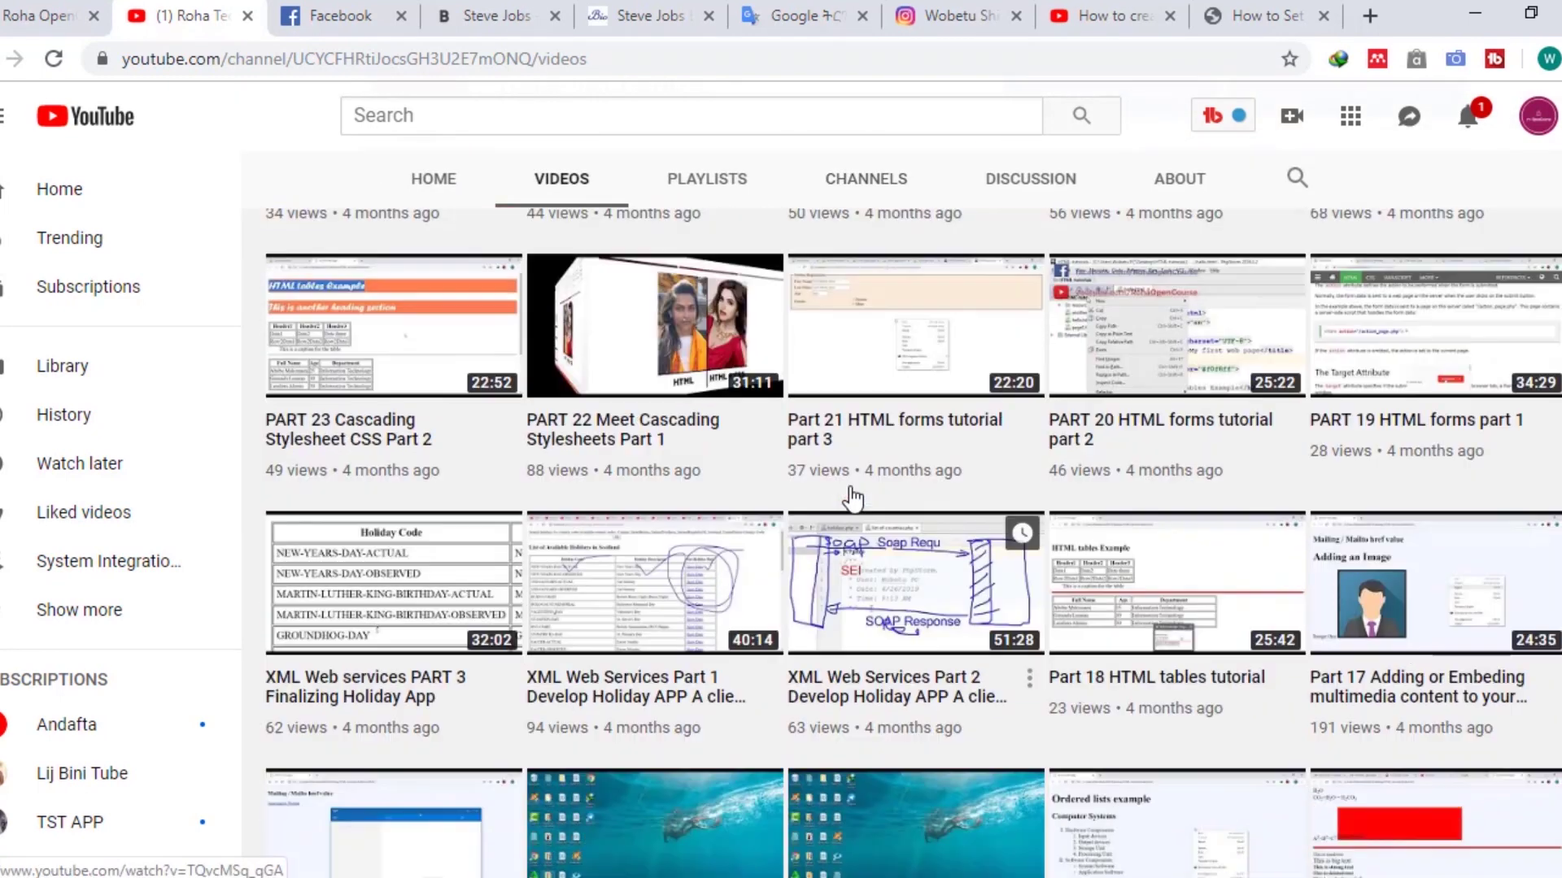
scroll(846, 520, up, 6)
scroll(833, 521, up, 3)
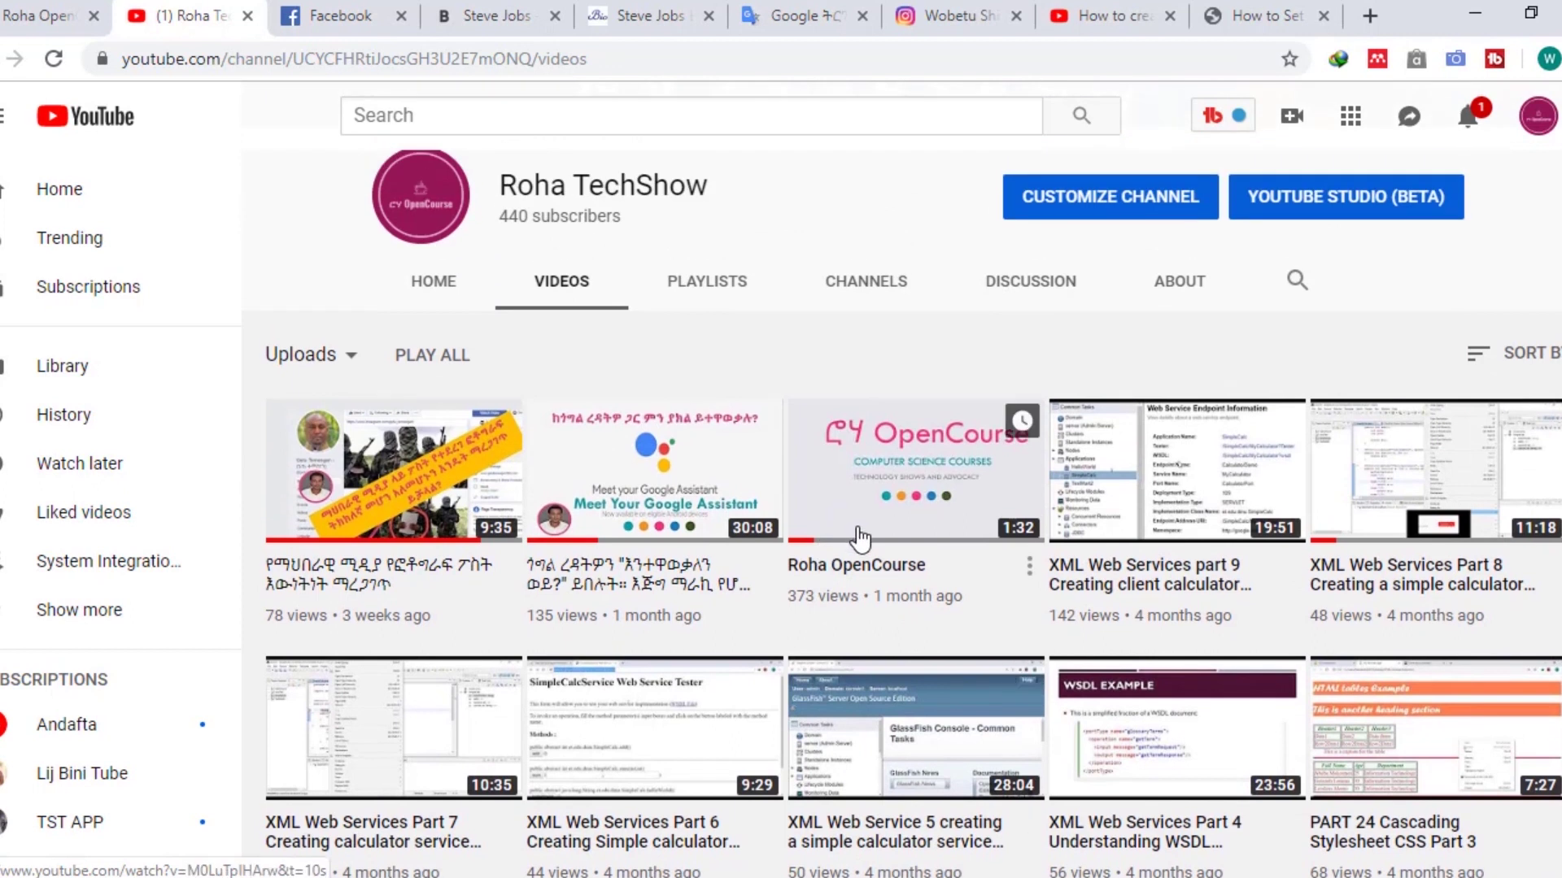
Open the channel's Google Assistant video and try to download it with Internet Download Manager, dismissing its warning
click(735, 485)
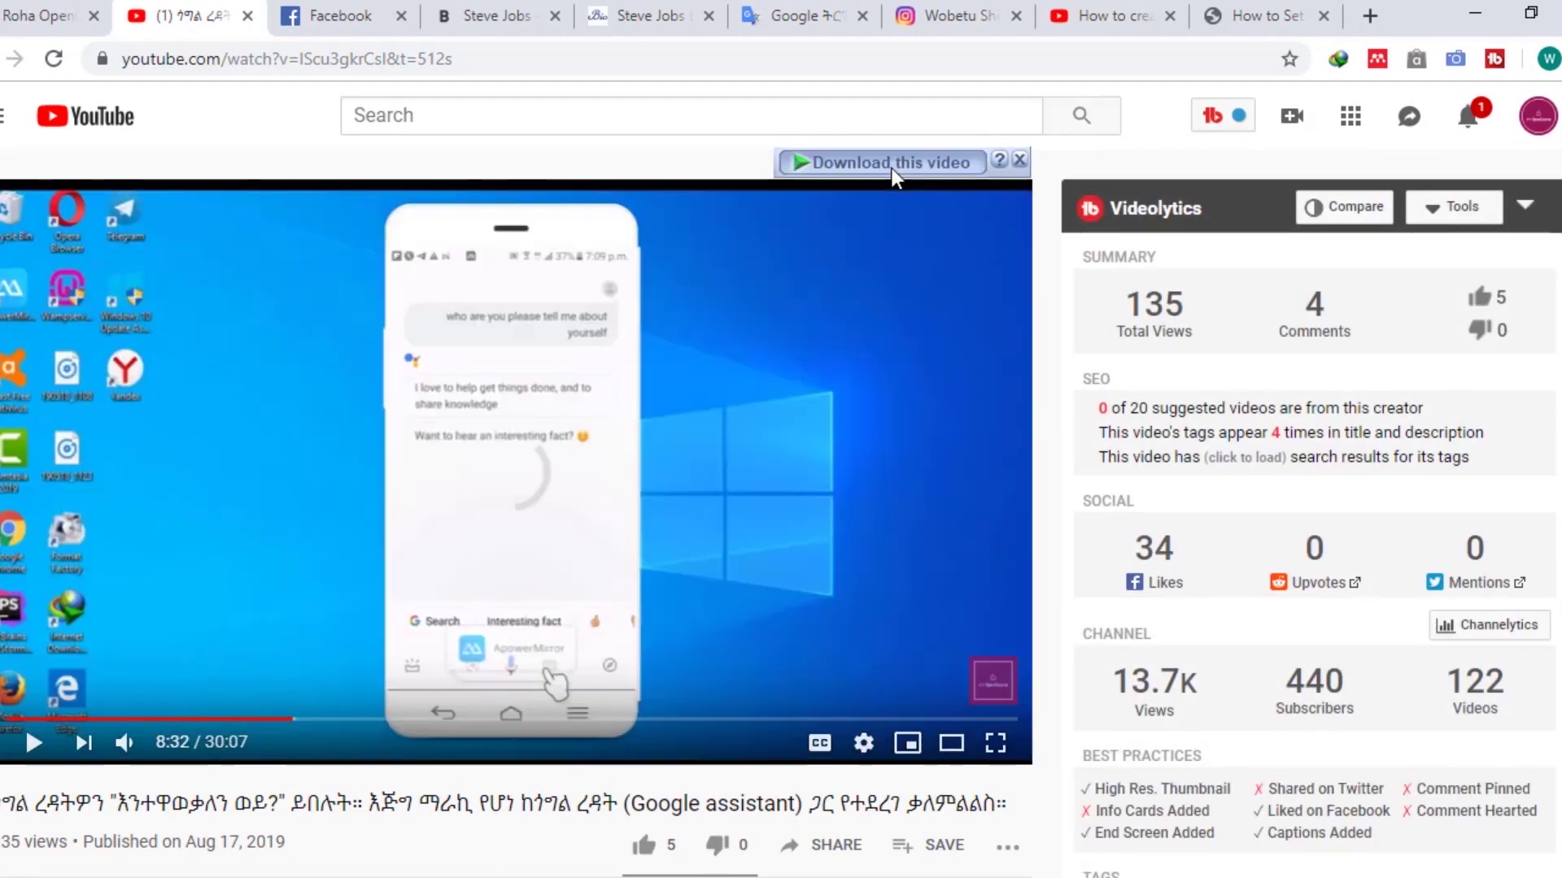
click(892, 163)
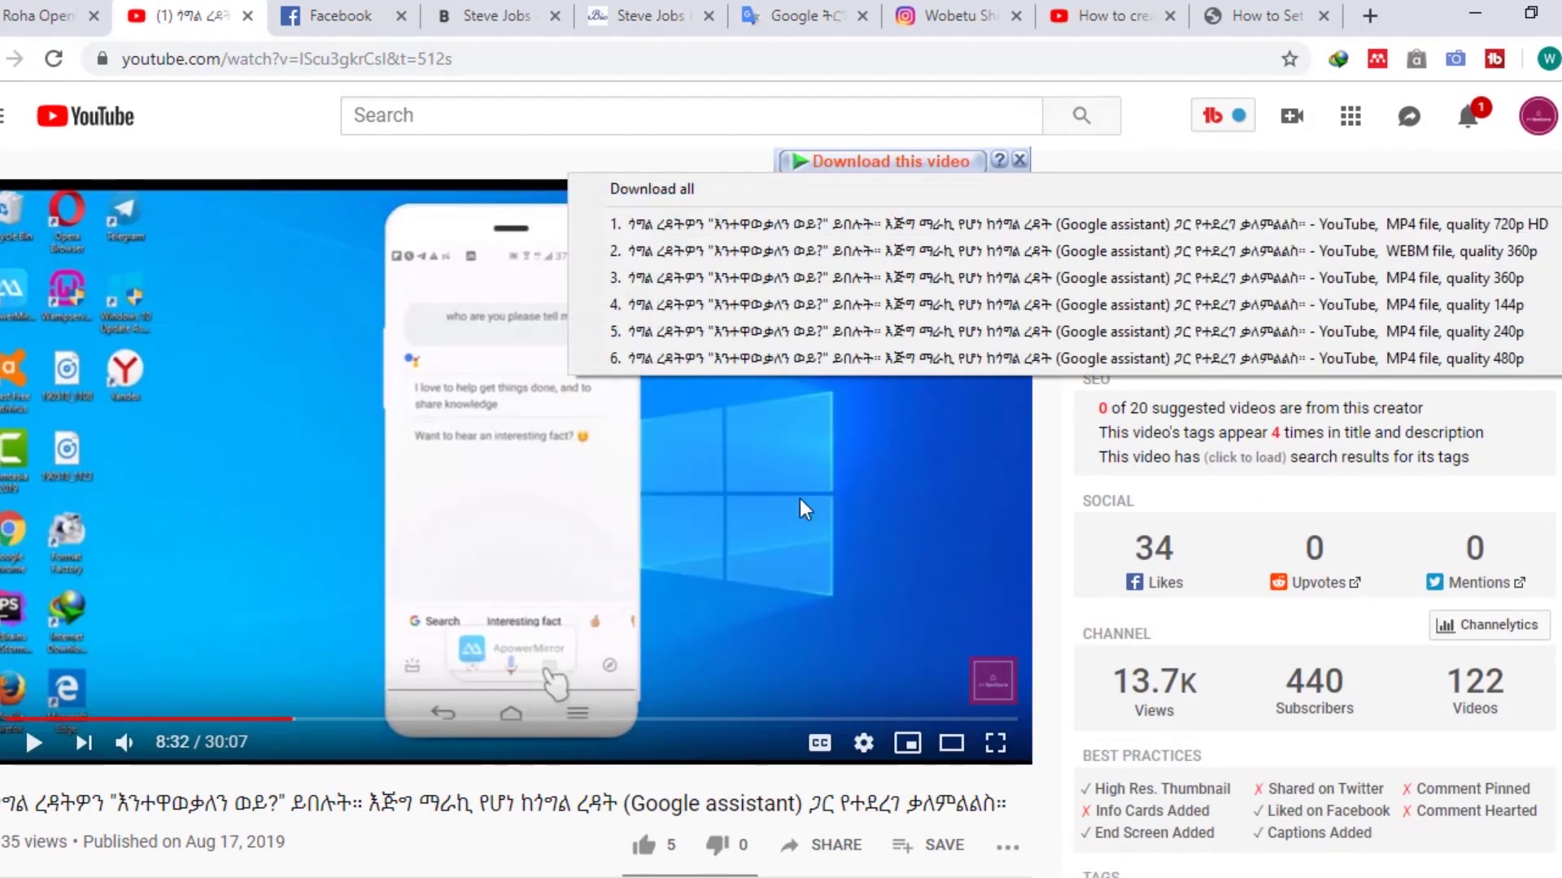
click(1556, 195)
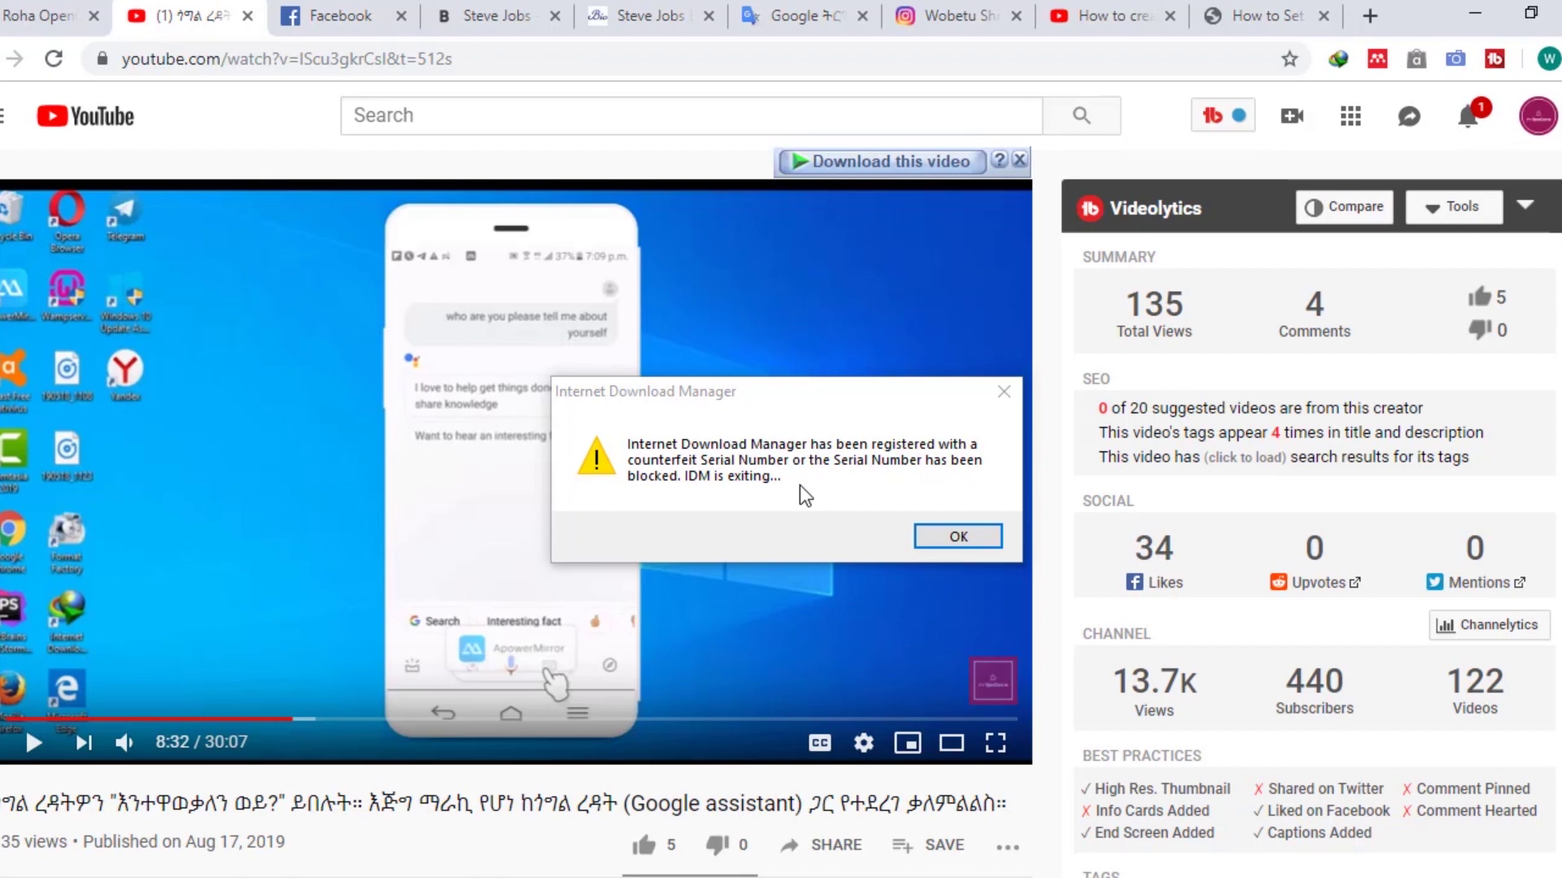
click(944, 535)
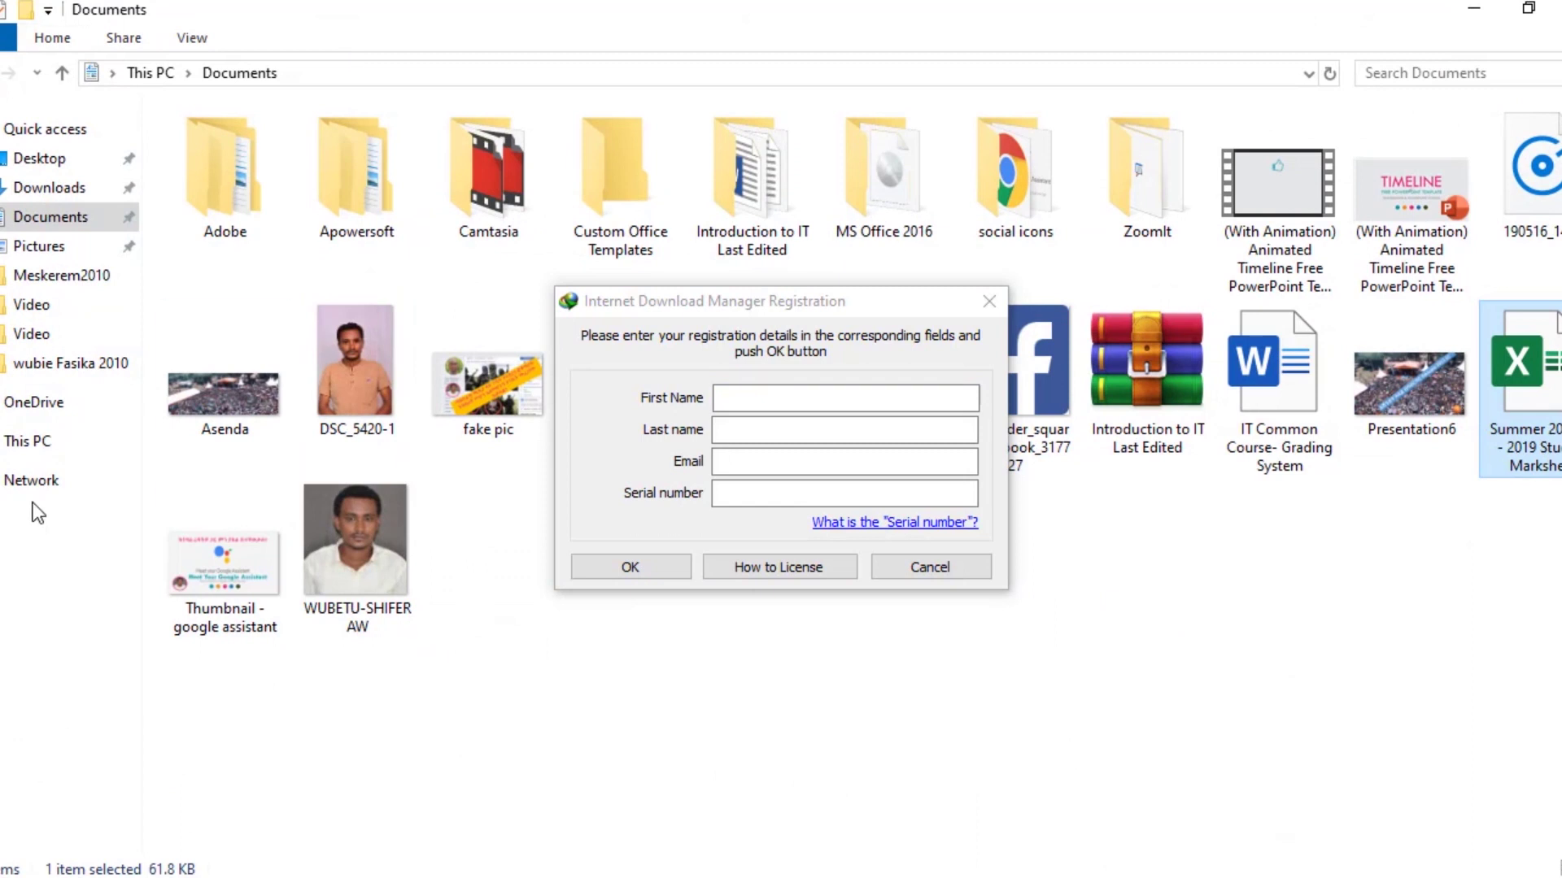
Find the "idm key" text file in the Tempo2019 folder on Local Disk (E:) and open it
click(31, 218)
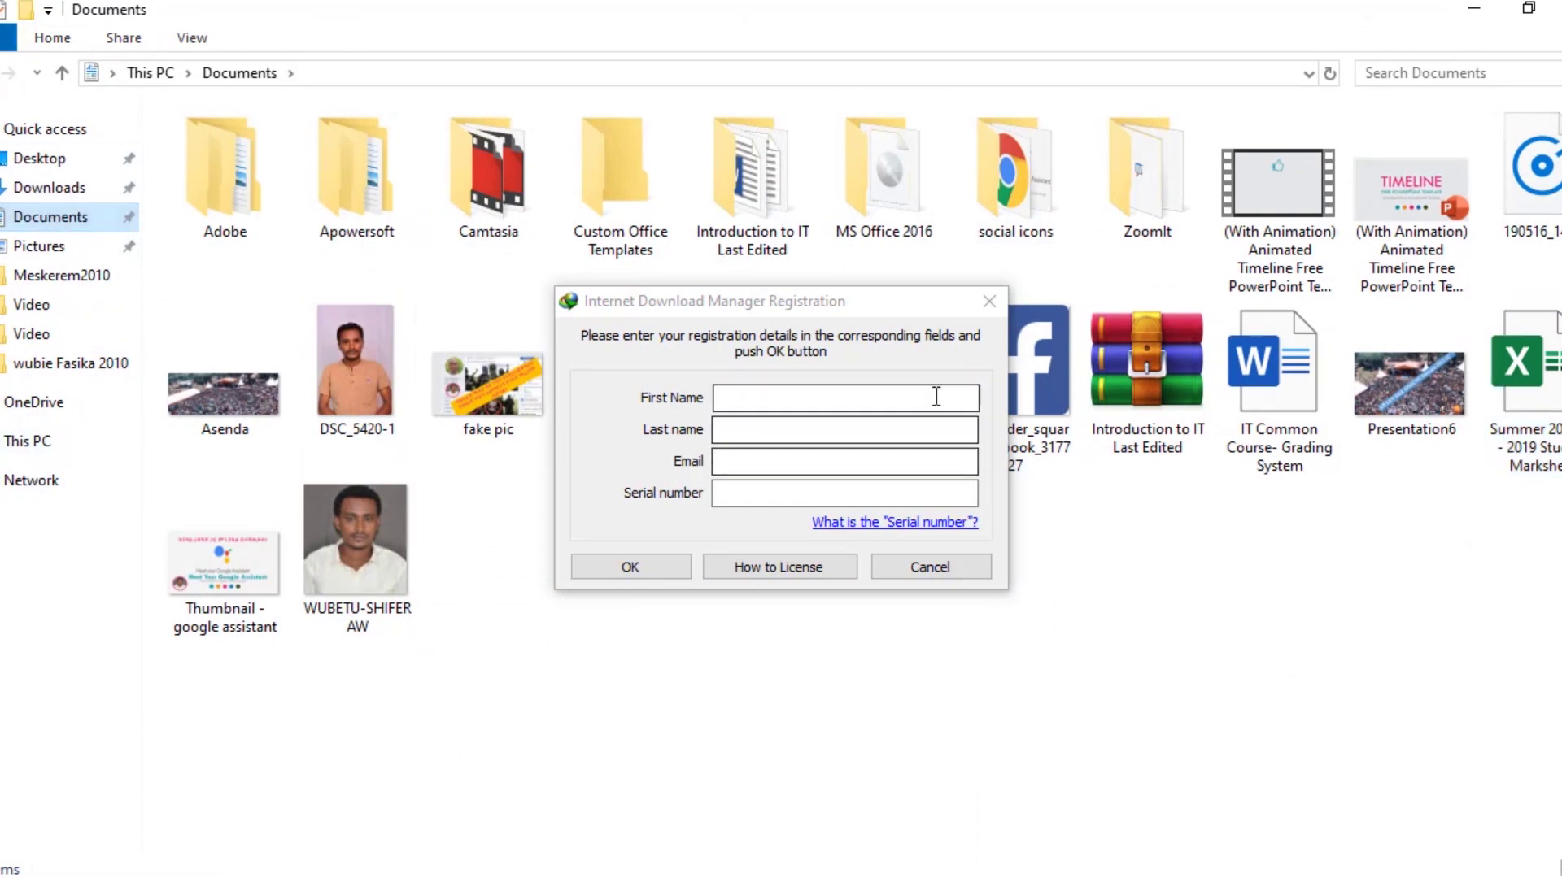
drag(937, 307, 910, 525)
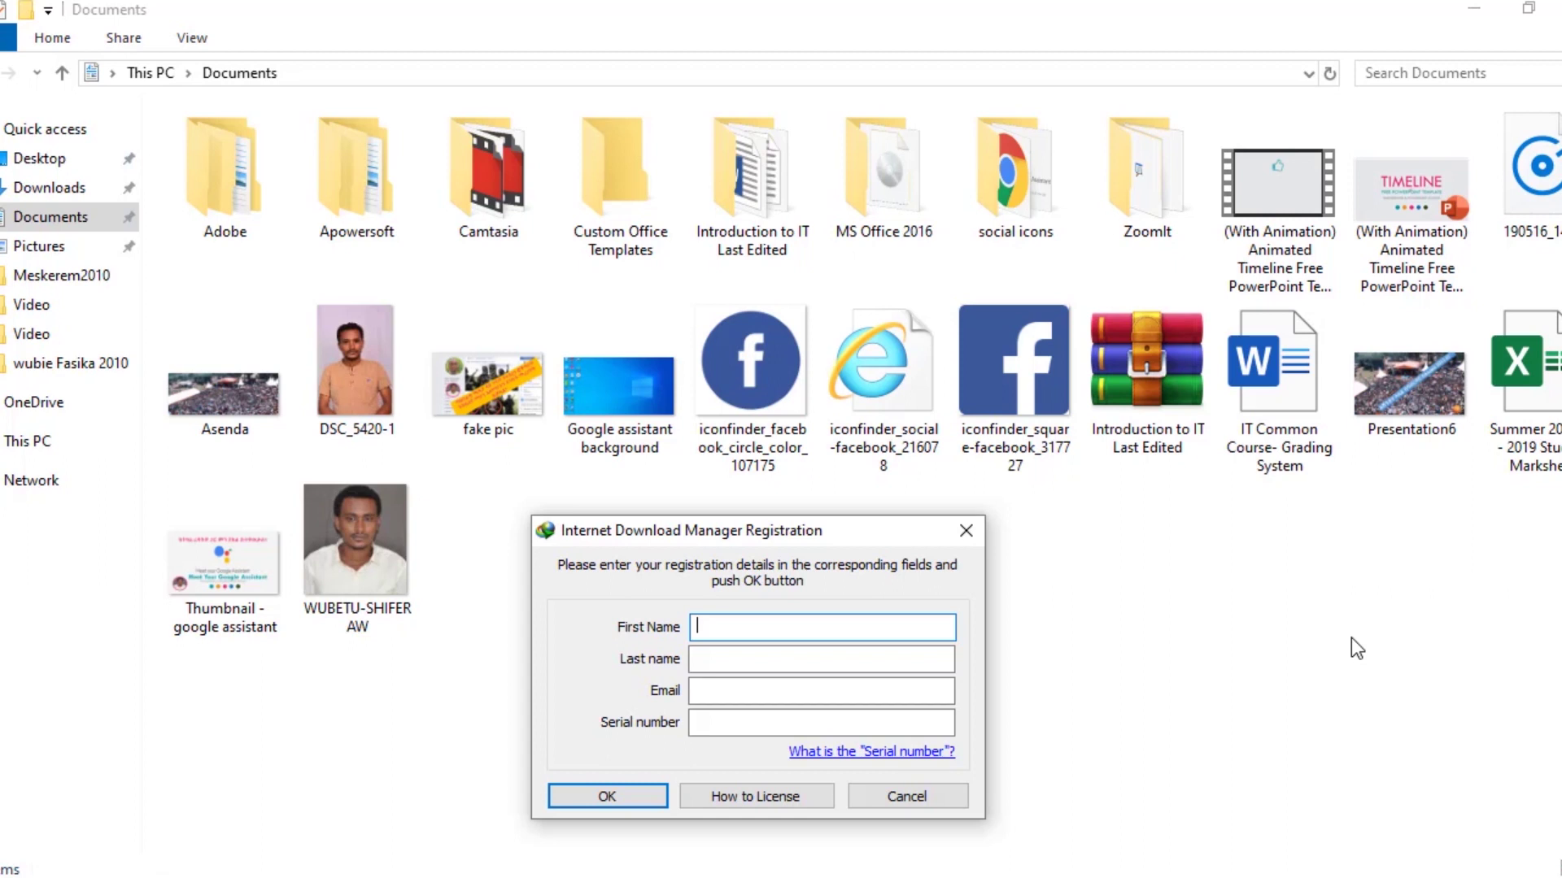
click(39, 158)
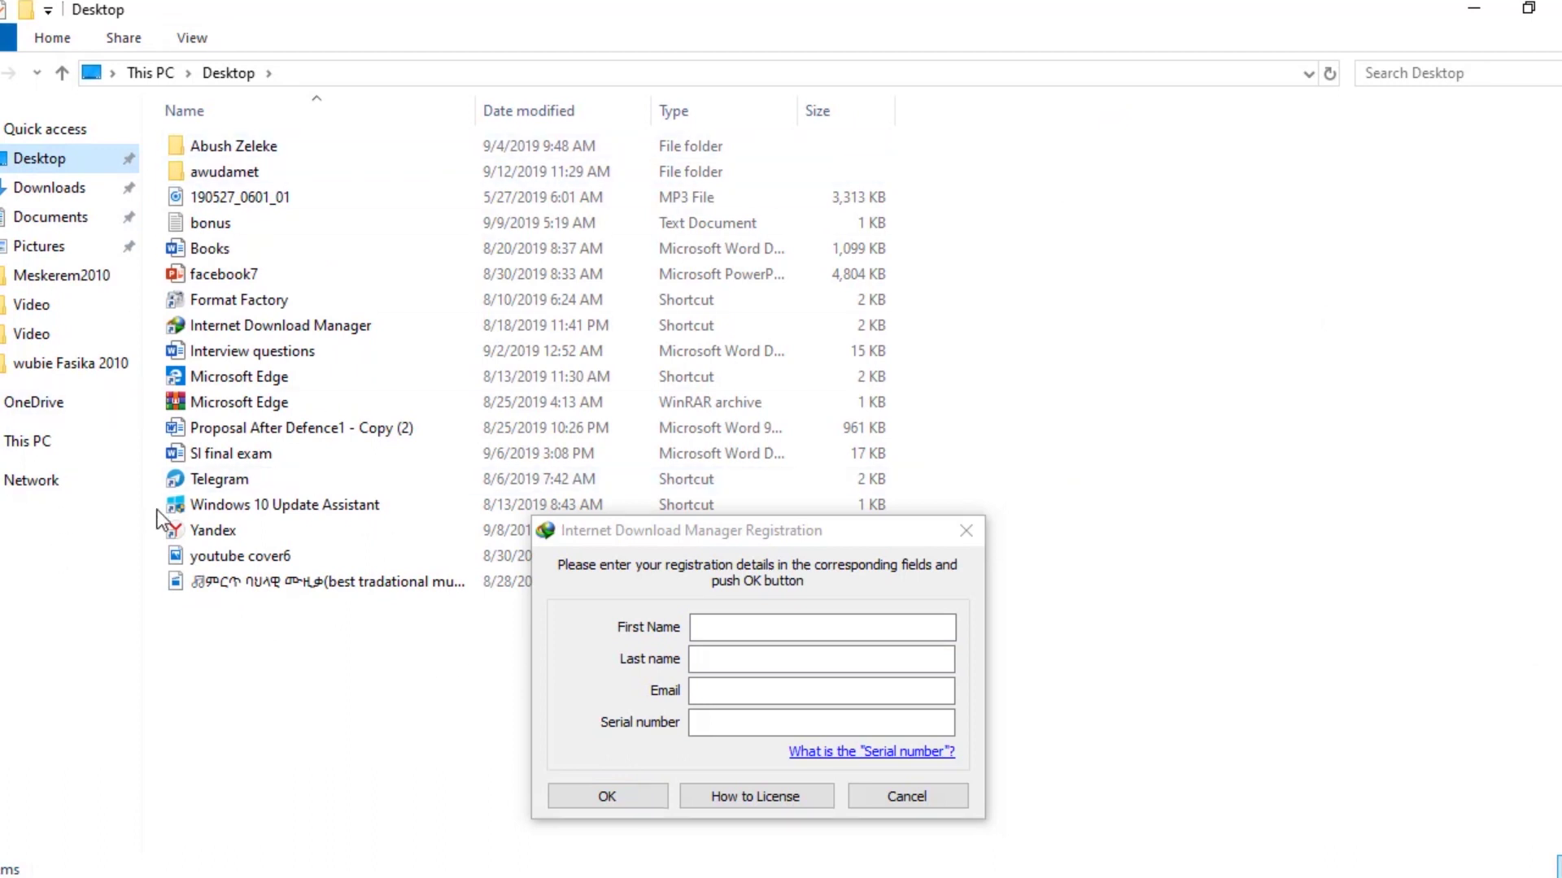
click(28, 442)
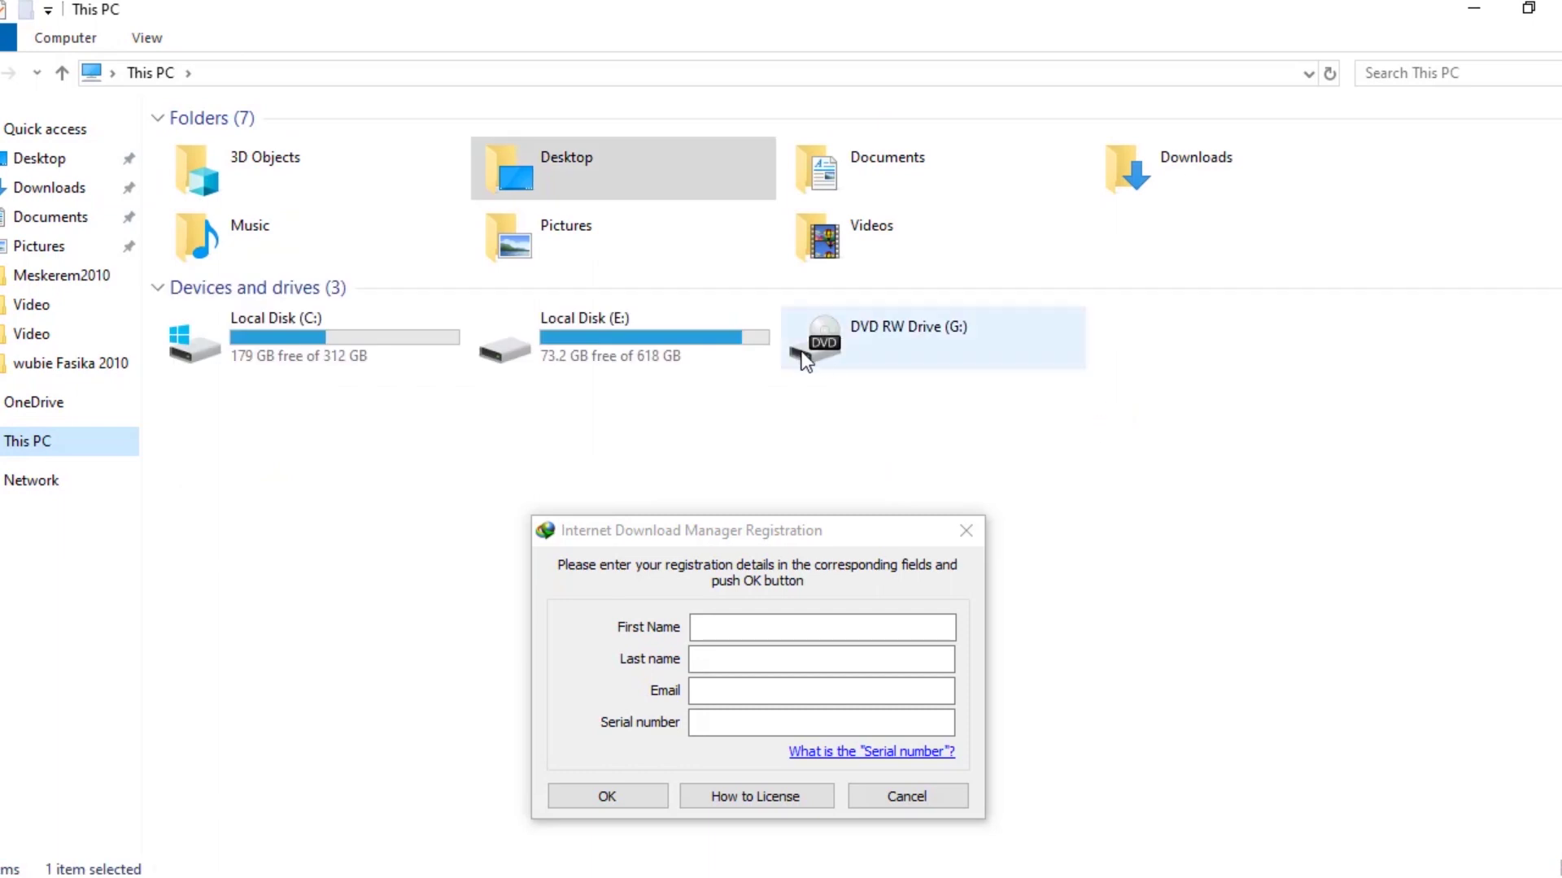
double_click(704, 349)
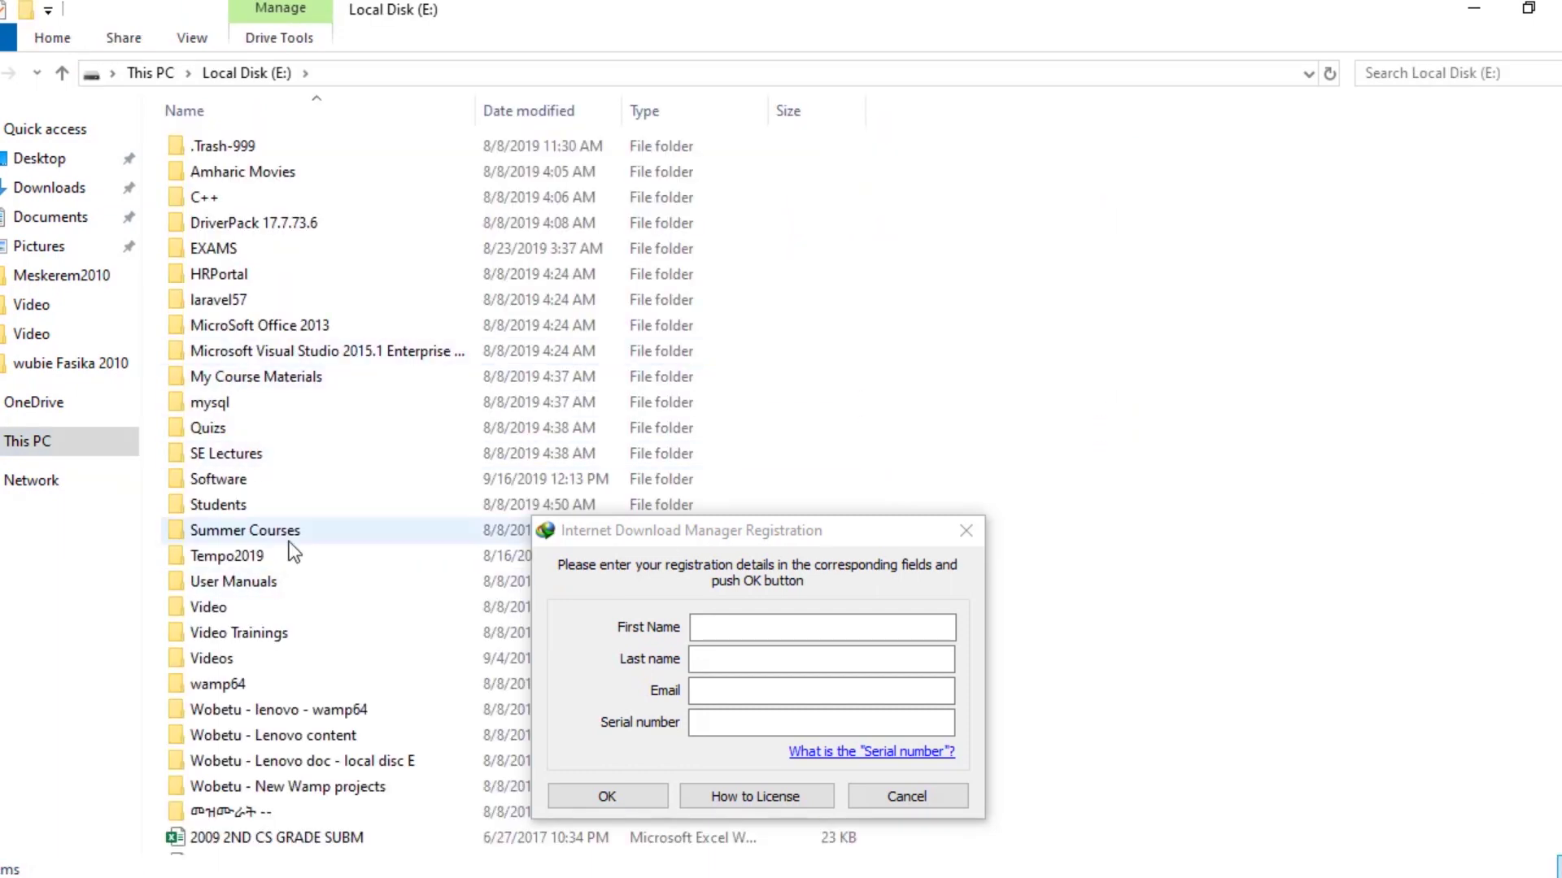
double_click(226, 557)
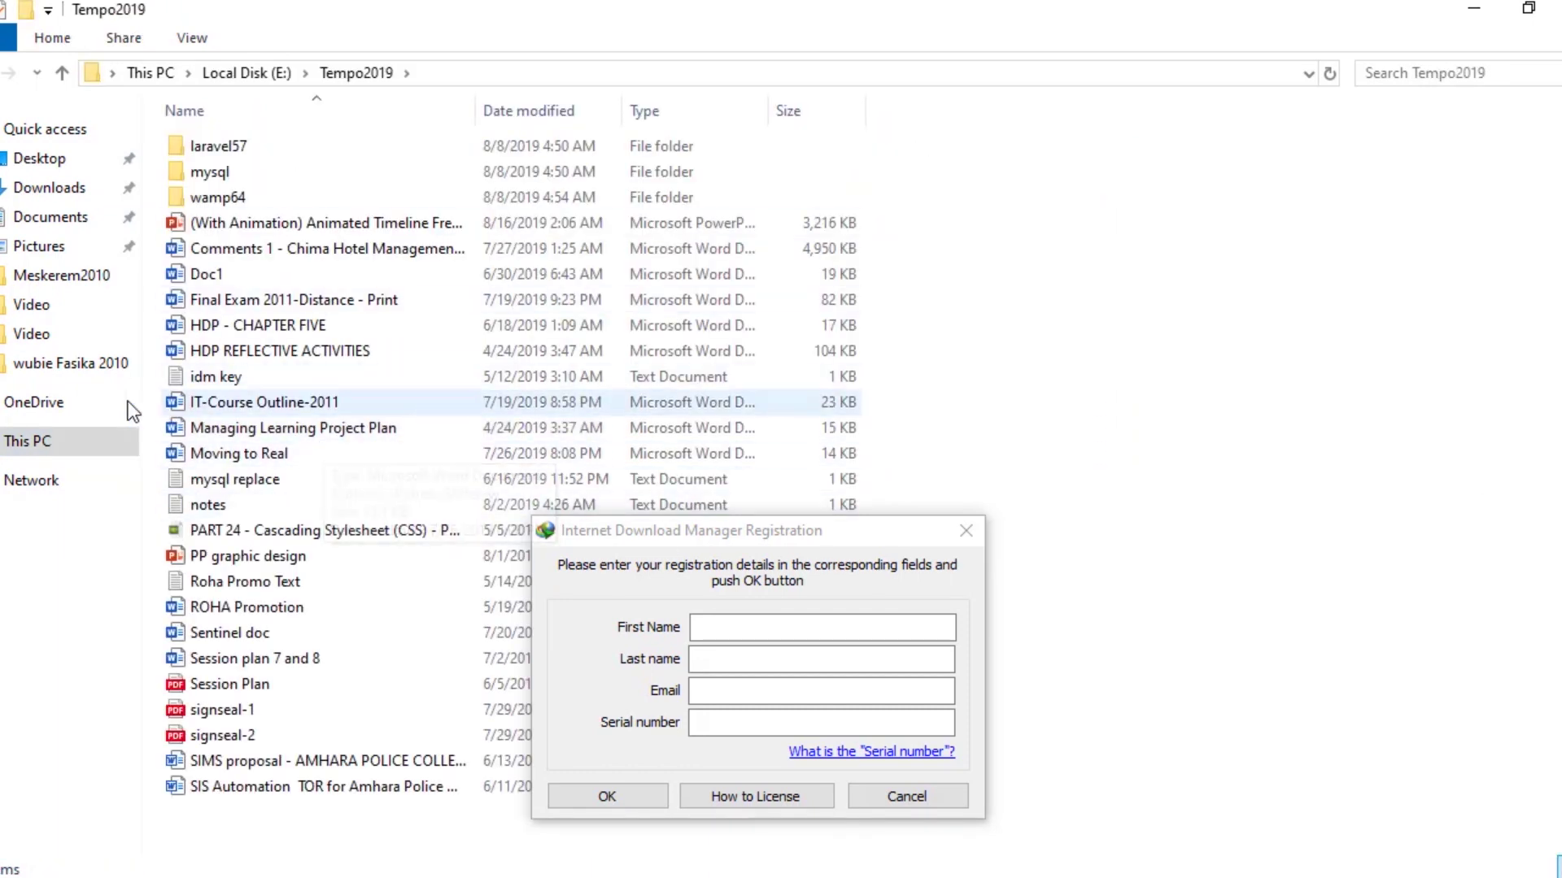
double_click(201, 379)
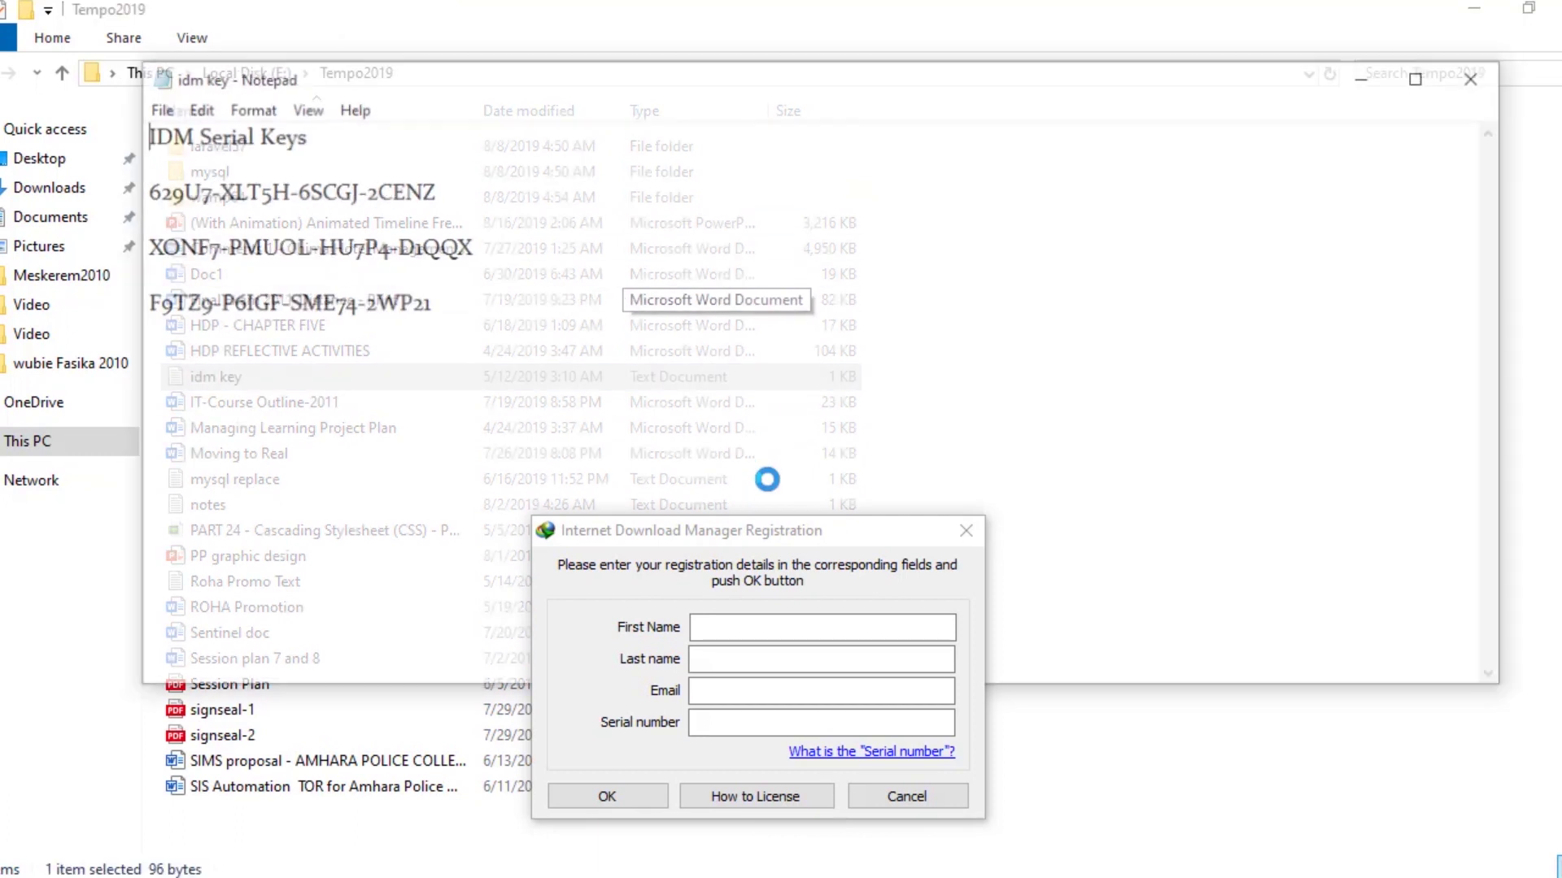
Copy the second serial key from the idm key file and paste it as the serial number in the Internet Download Manager registration
drag(511, 247, 70, 251)
key(ctrl+c)
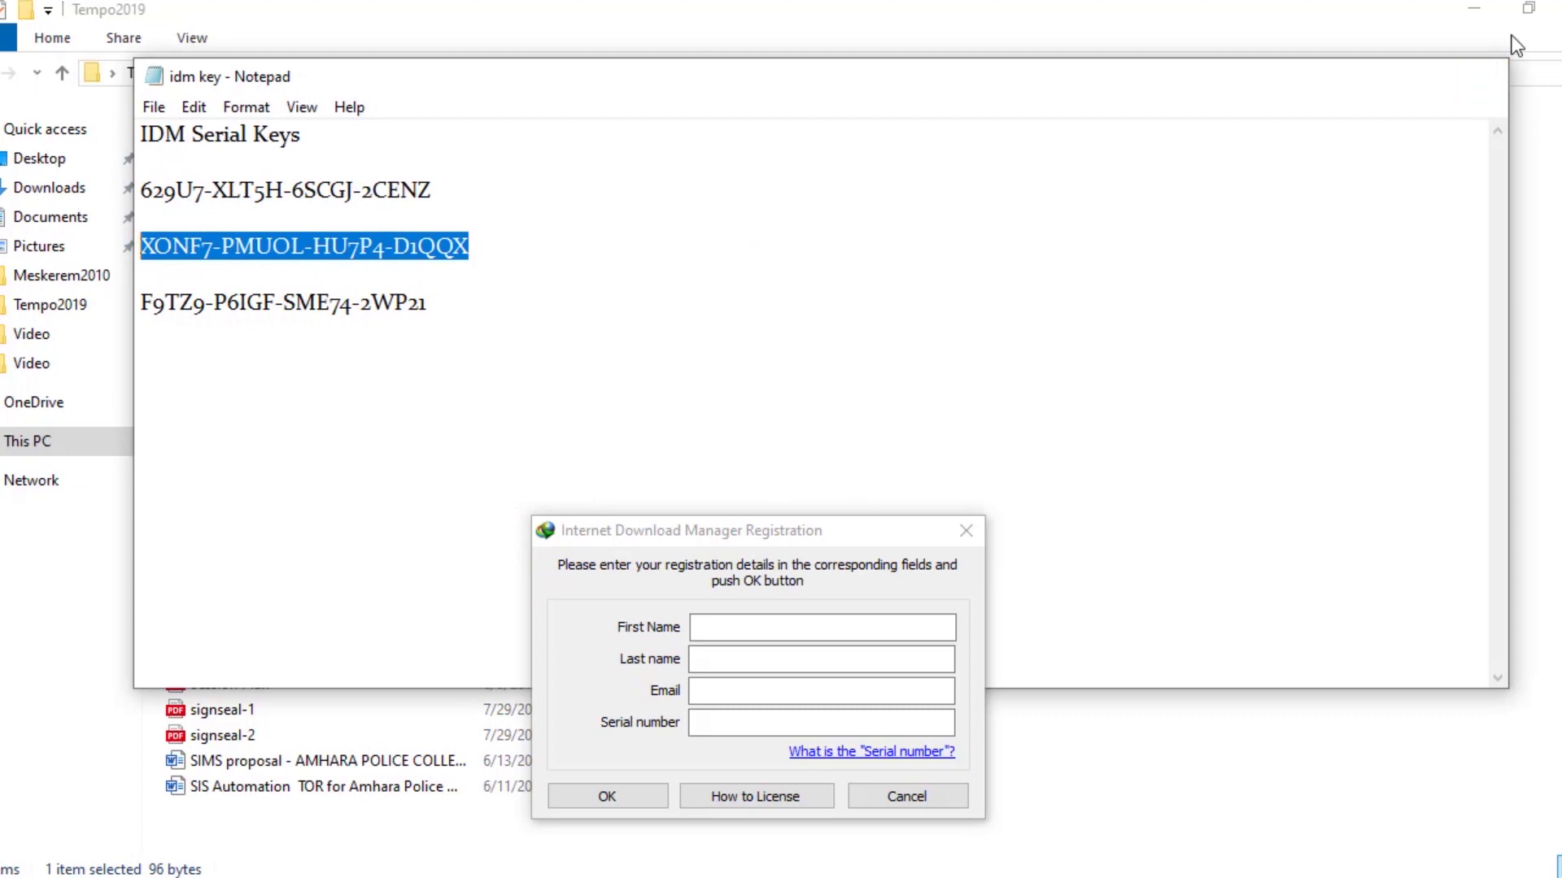
click(1480, 76)
click(1473, 8)
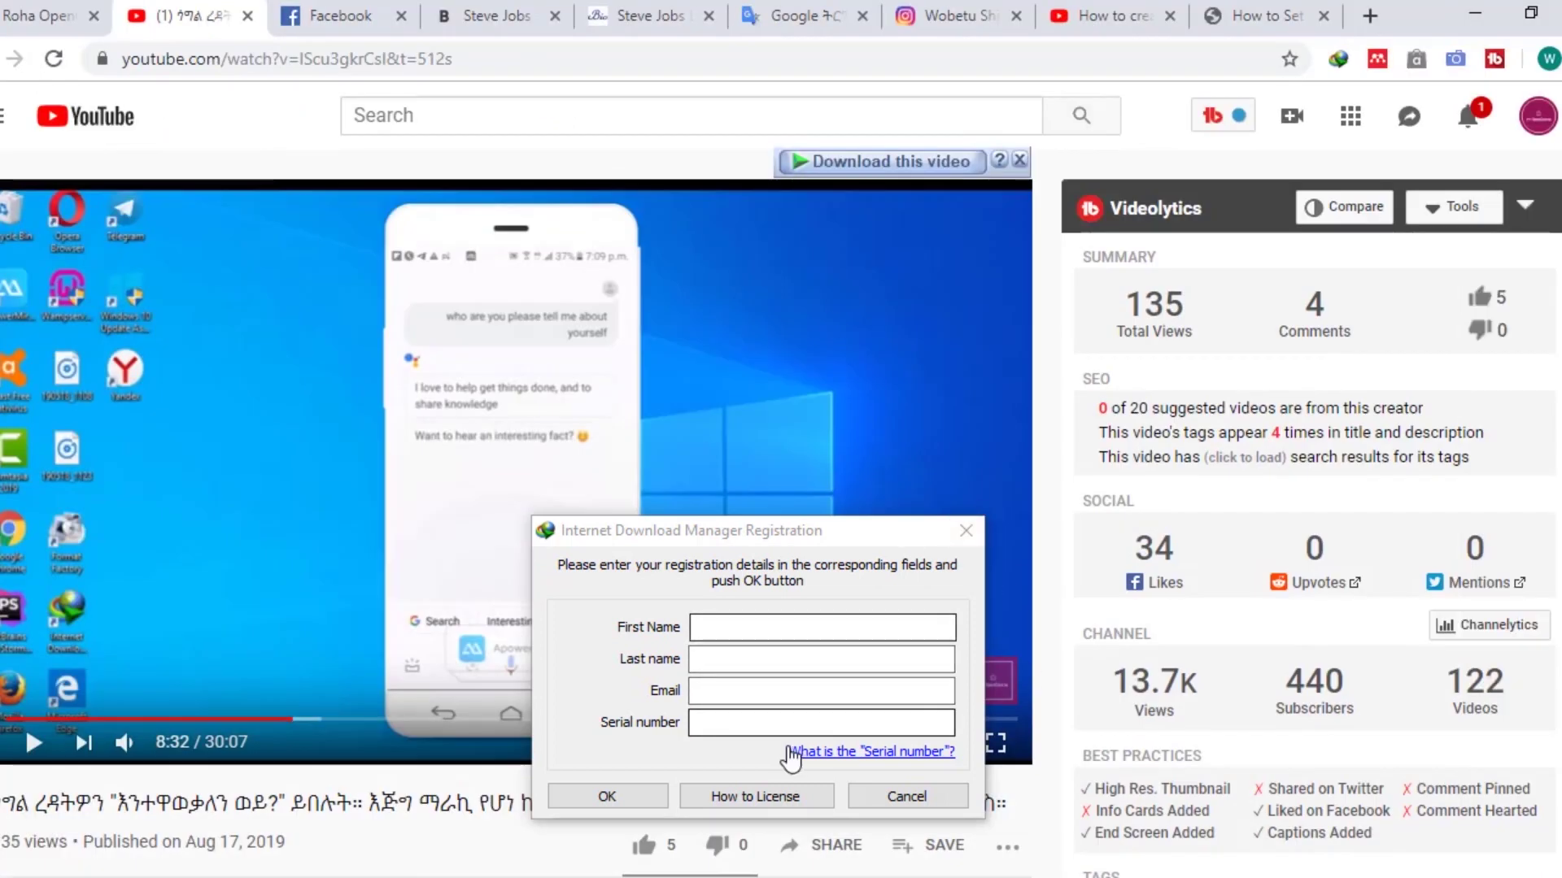
click(763, 721)
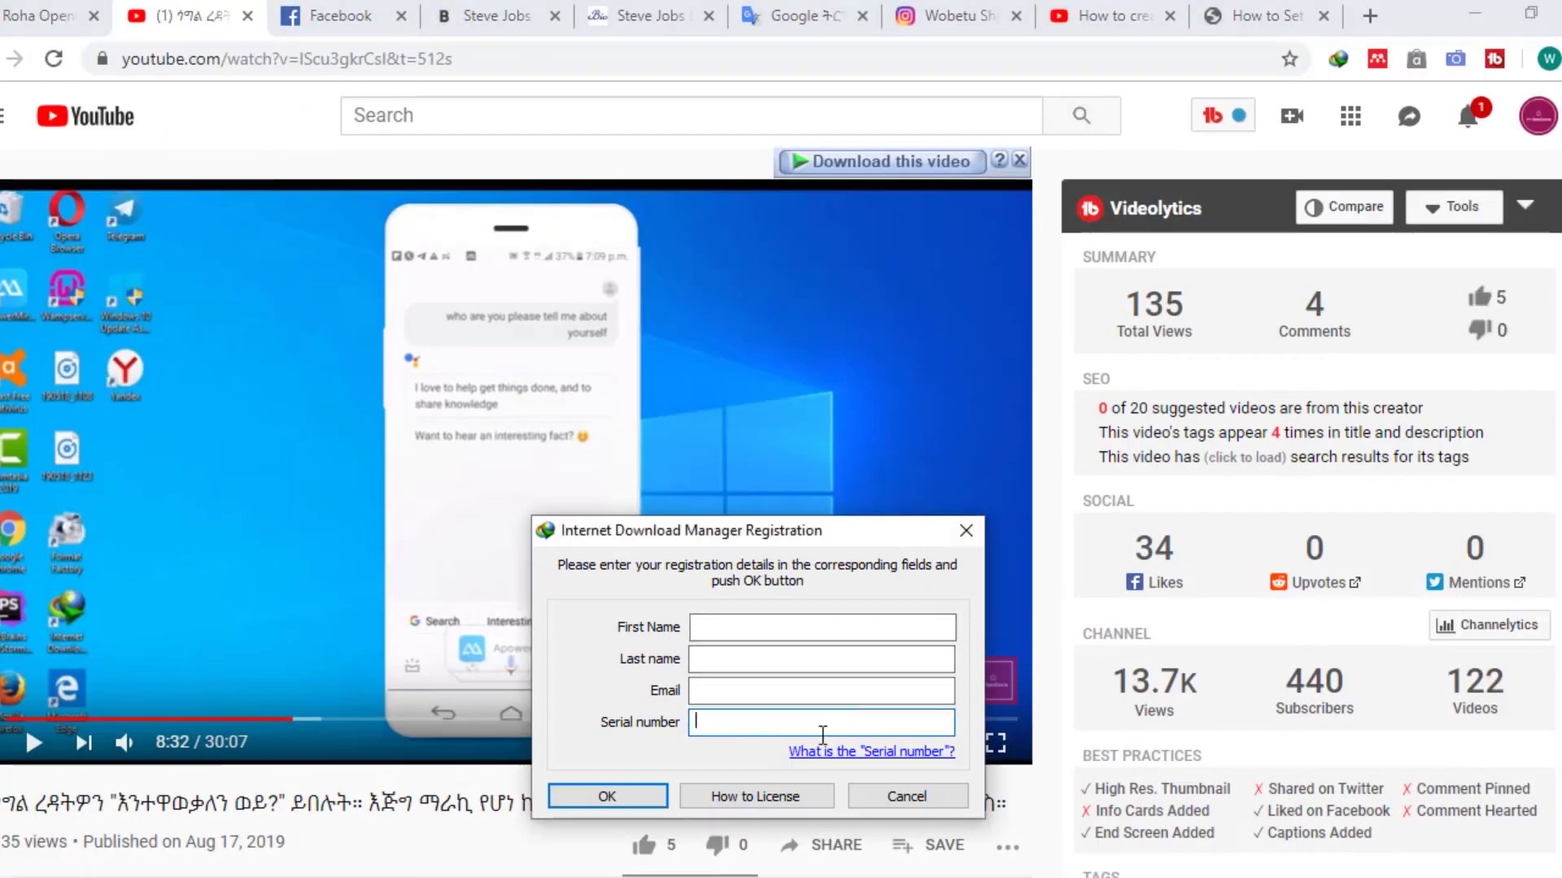
drag(819, 526, 711, 230)
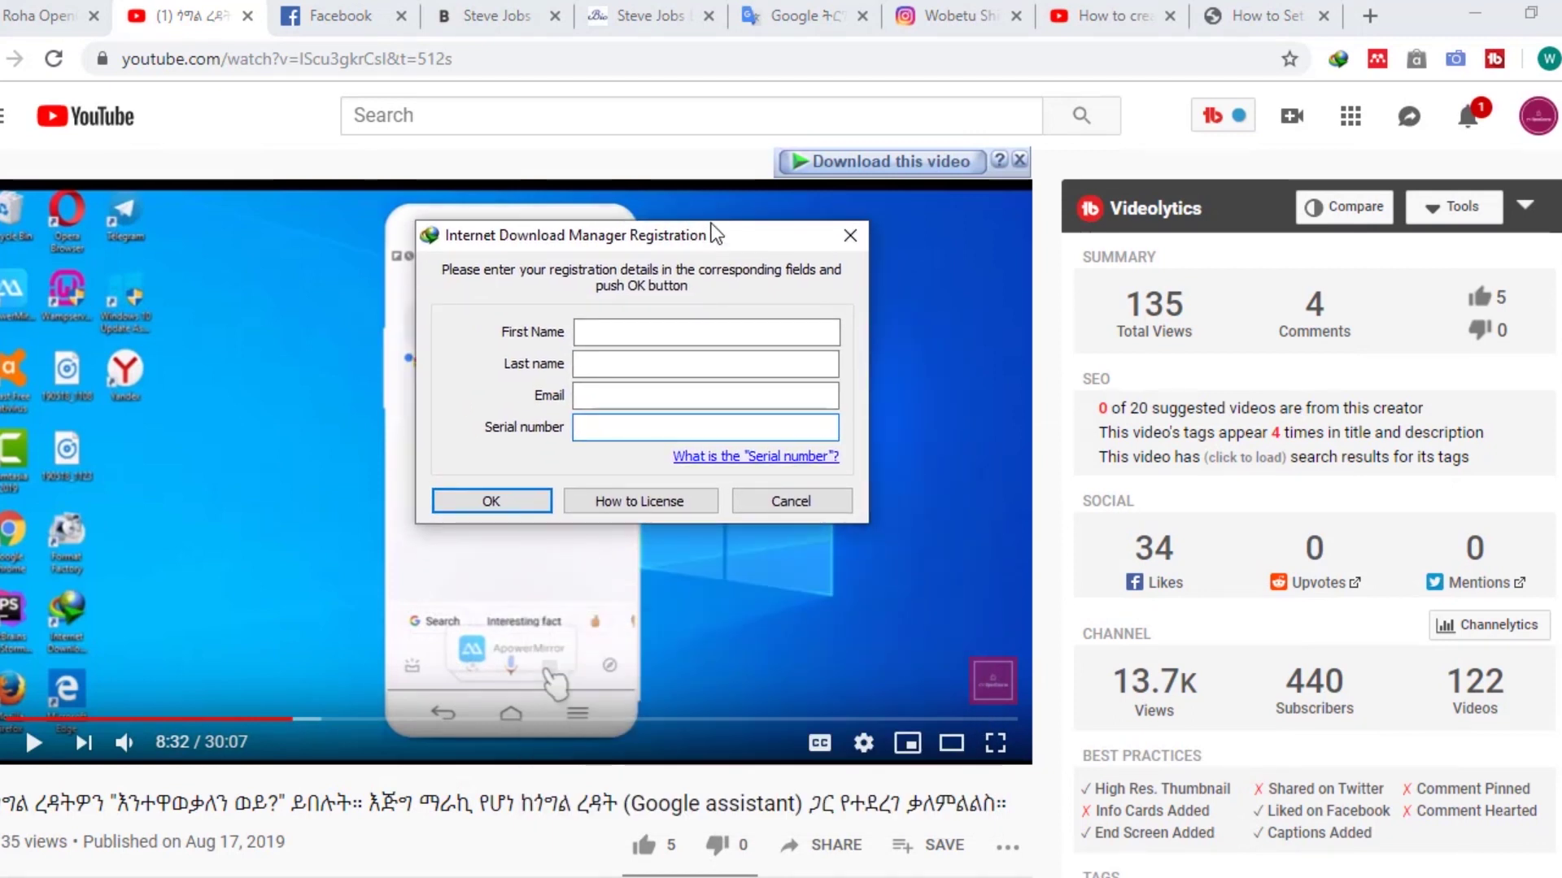
key(ctrl+v)
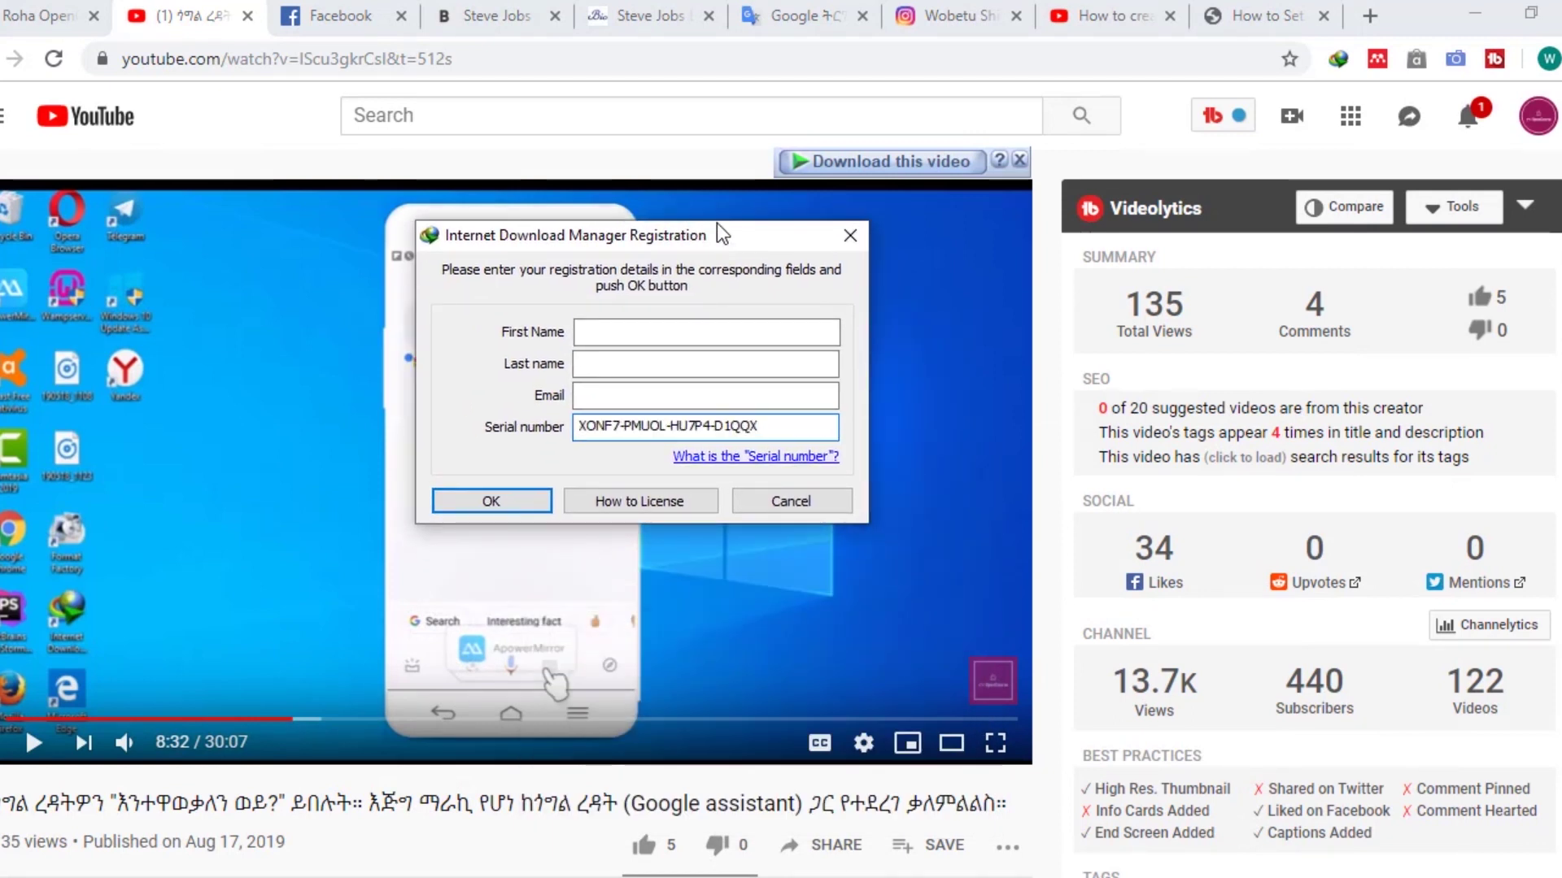
Fill in the email, last name and first name with placeholder text and submit the registration
click(641, 389)
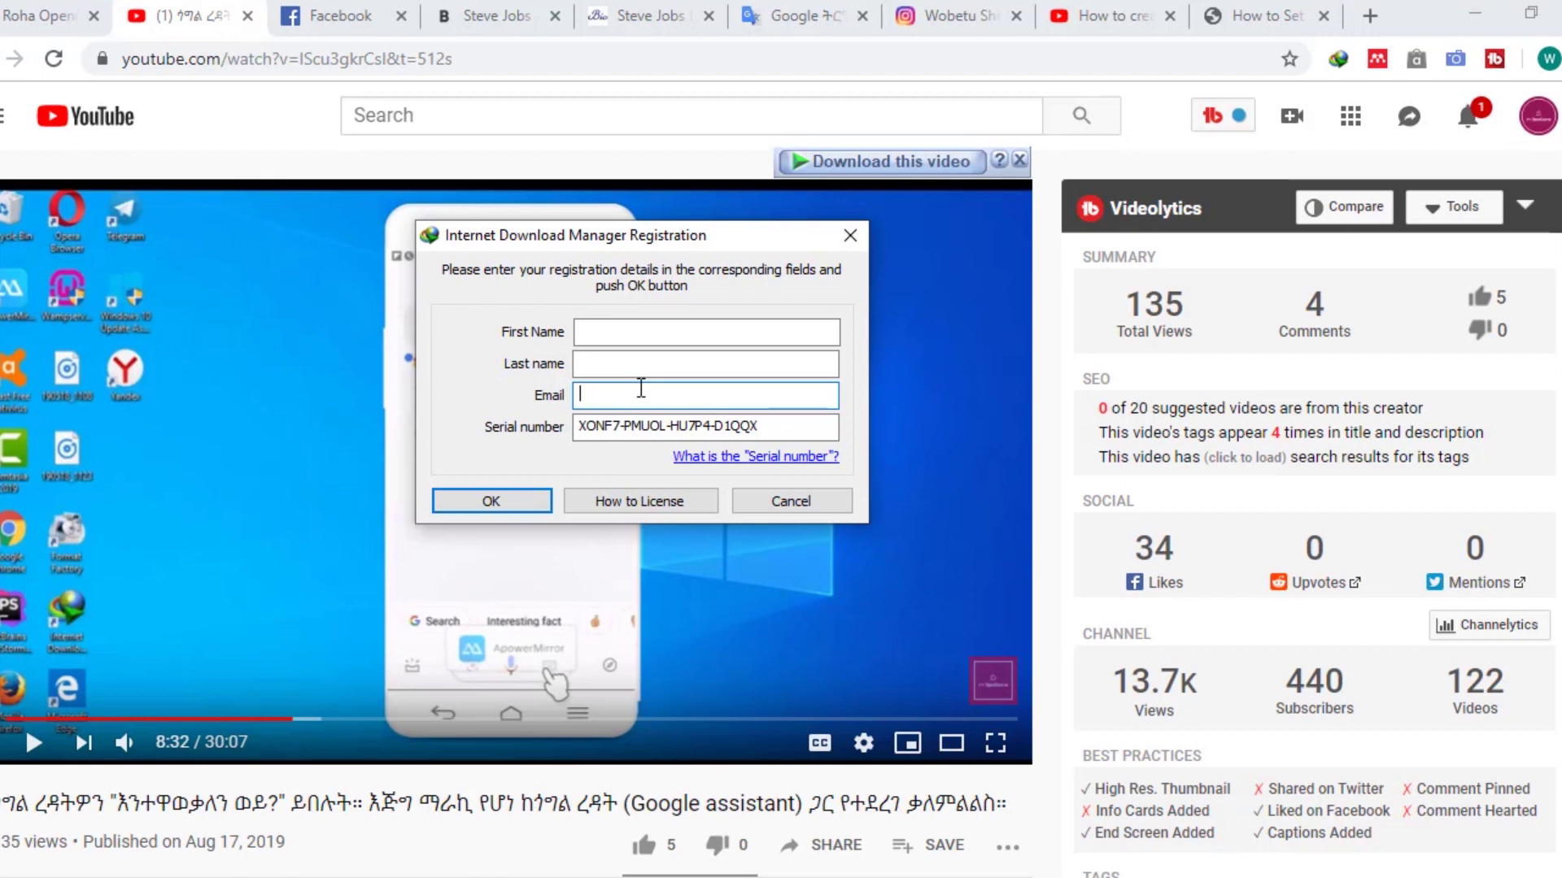
text(@)
click(624, 364)
text(dsgds)
click(628, 331)
text(dsgsdg)
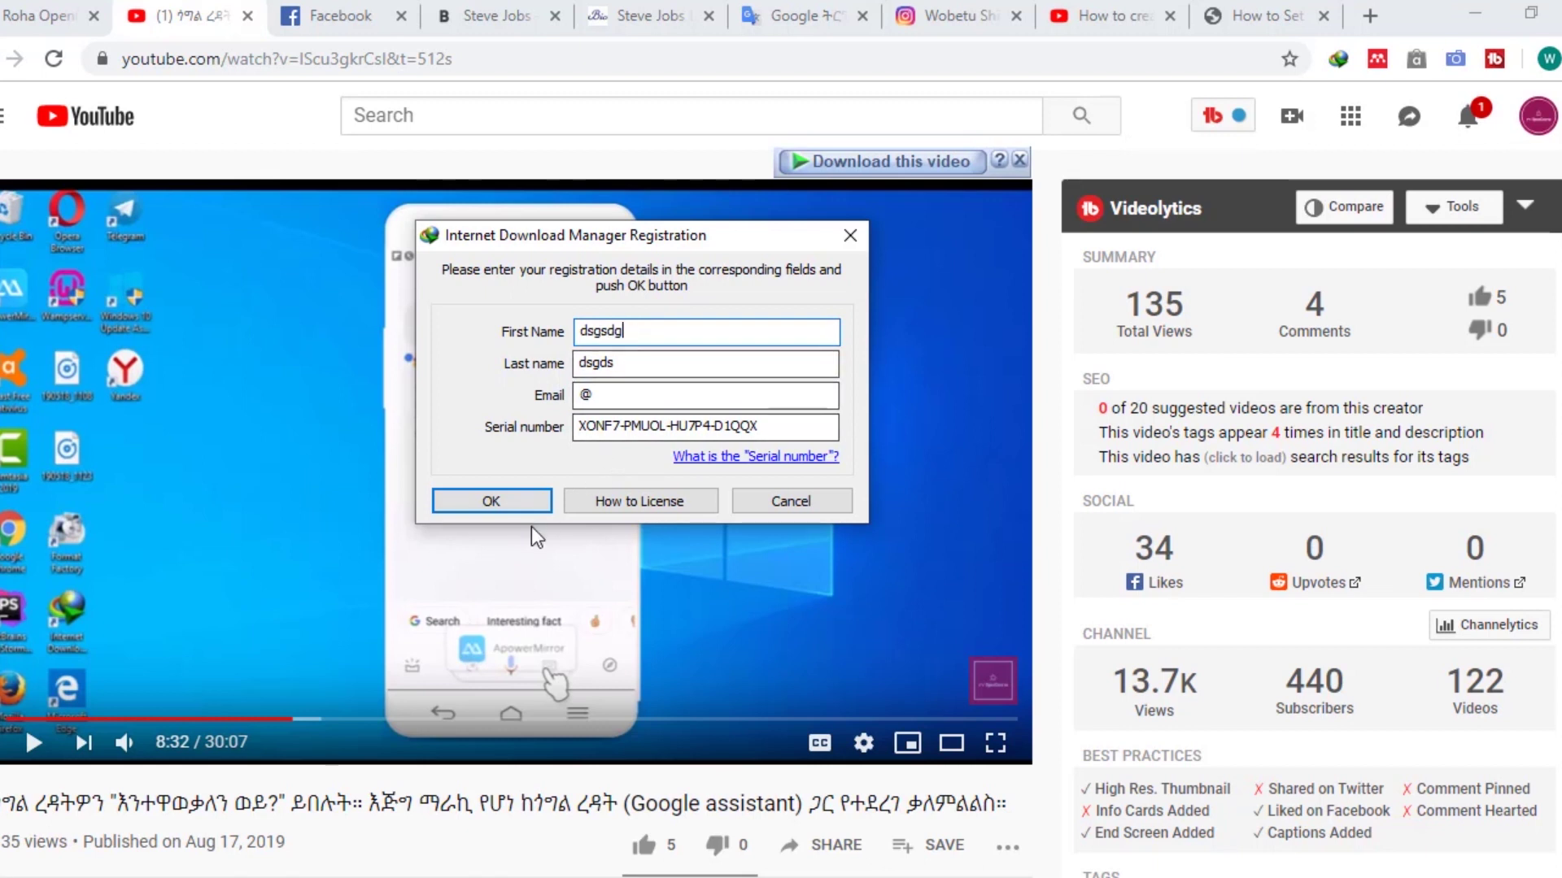
click(492, 502)
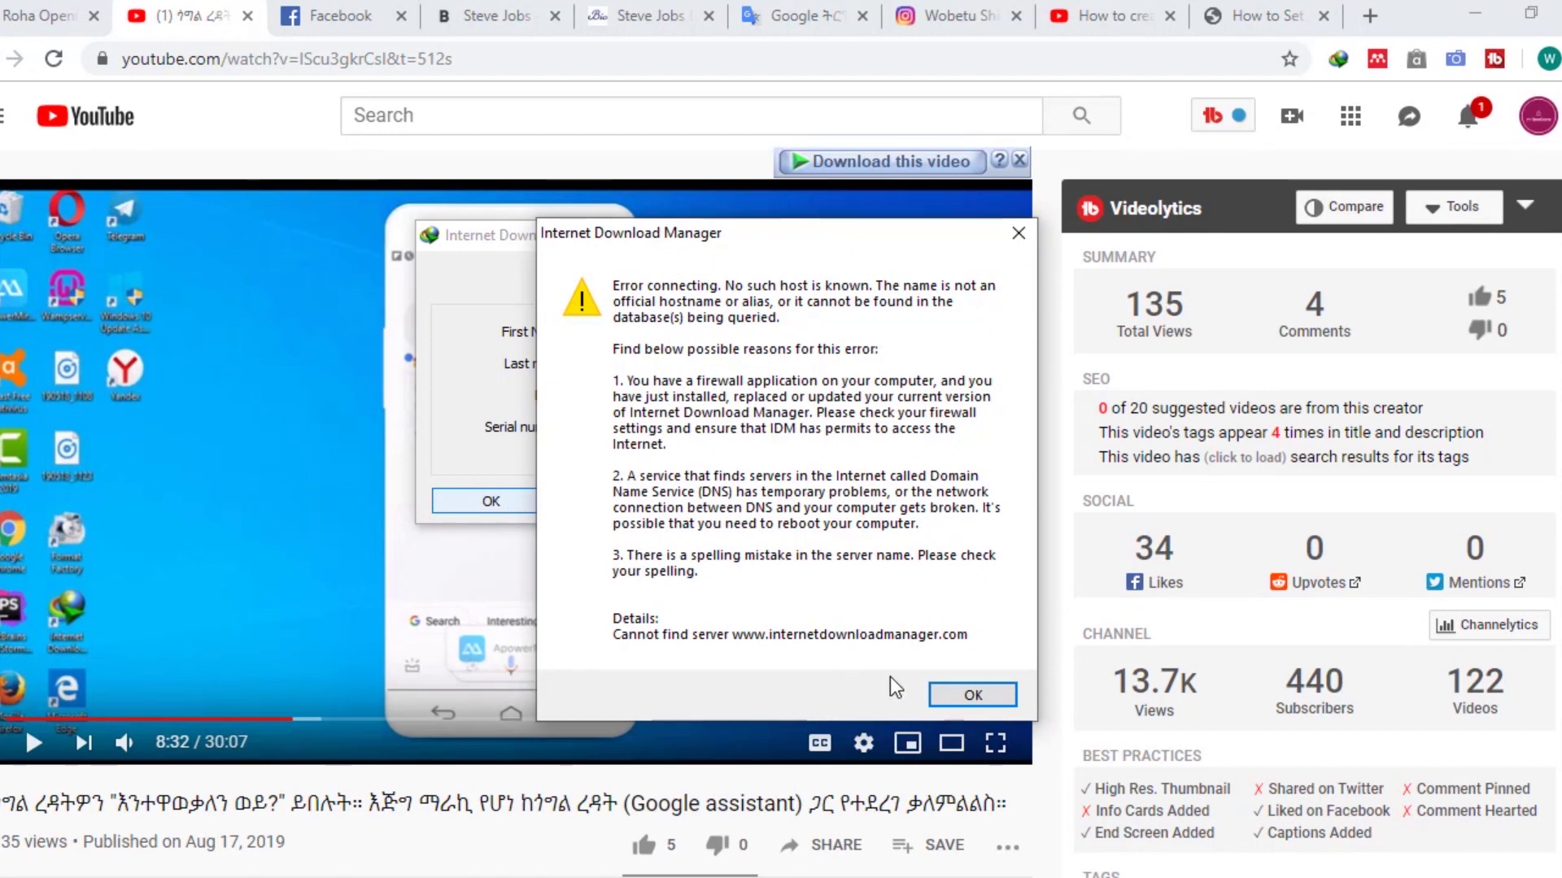
Dismiss the connection error, try downloading the YouTube video again with Internet Download Manager, and cancel the download
click(974, 694)
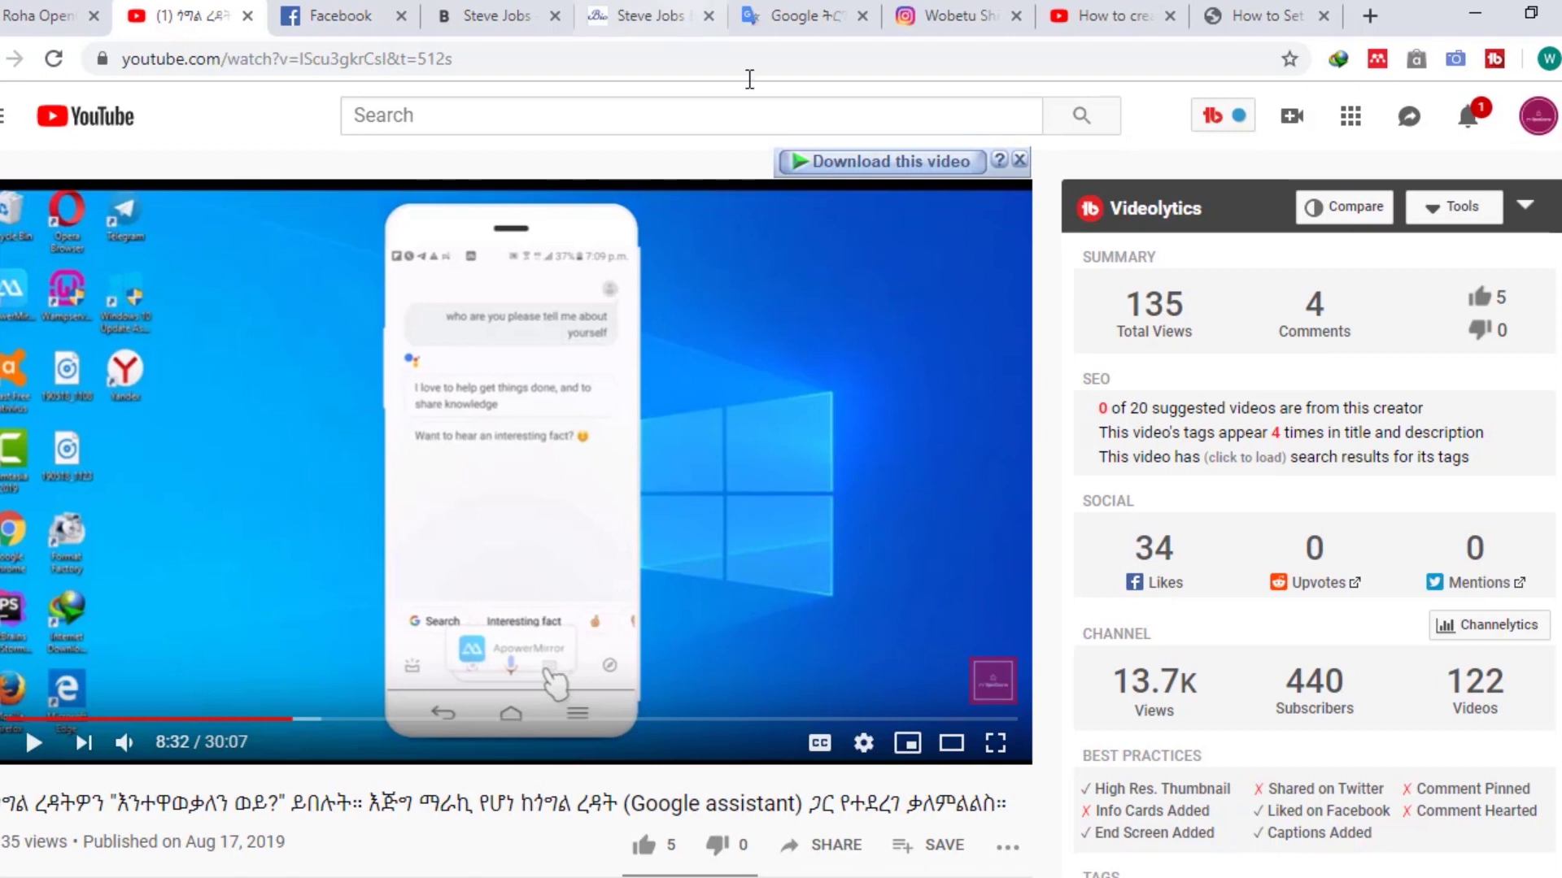
click(877, 163)
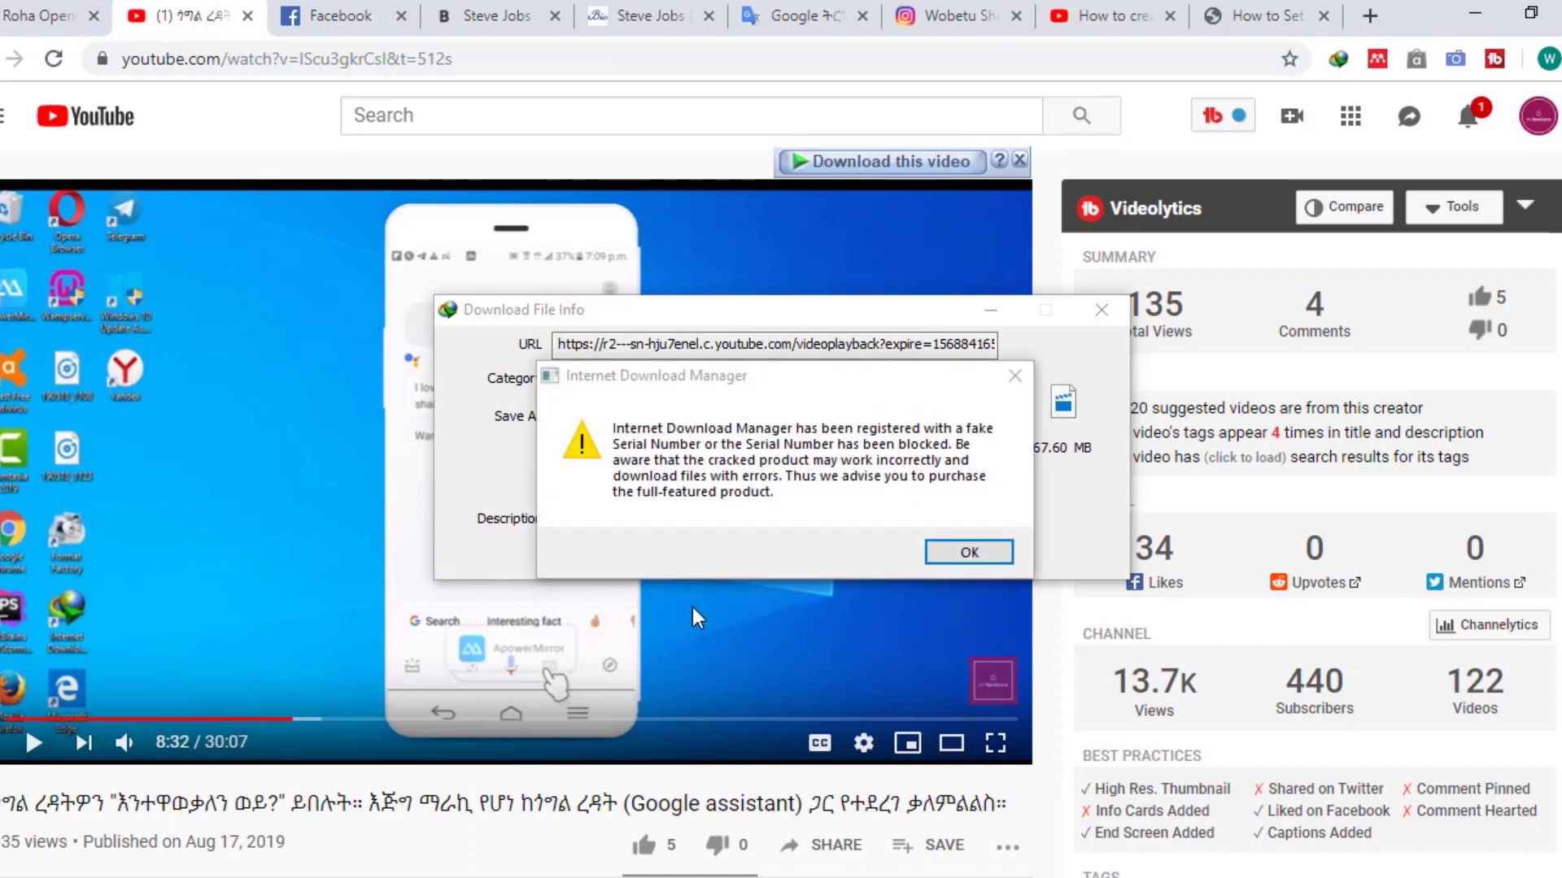
click(1014, 375)
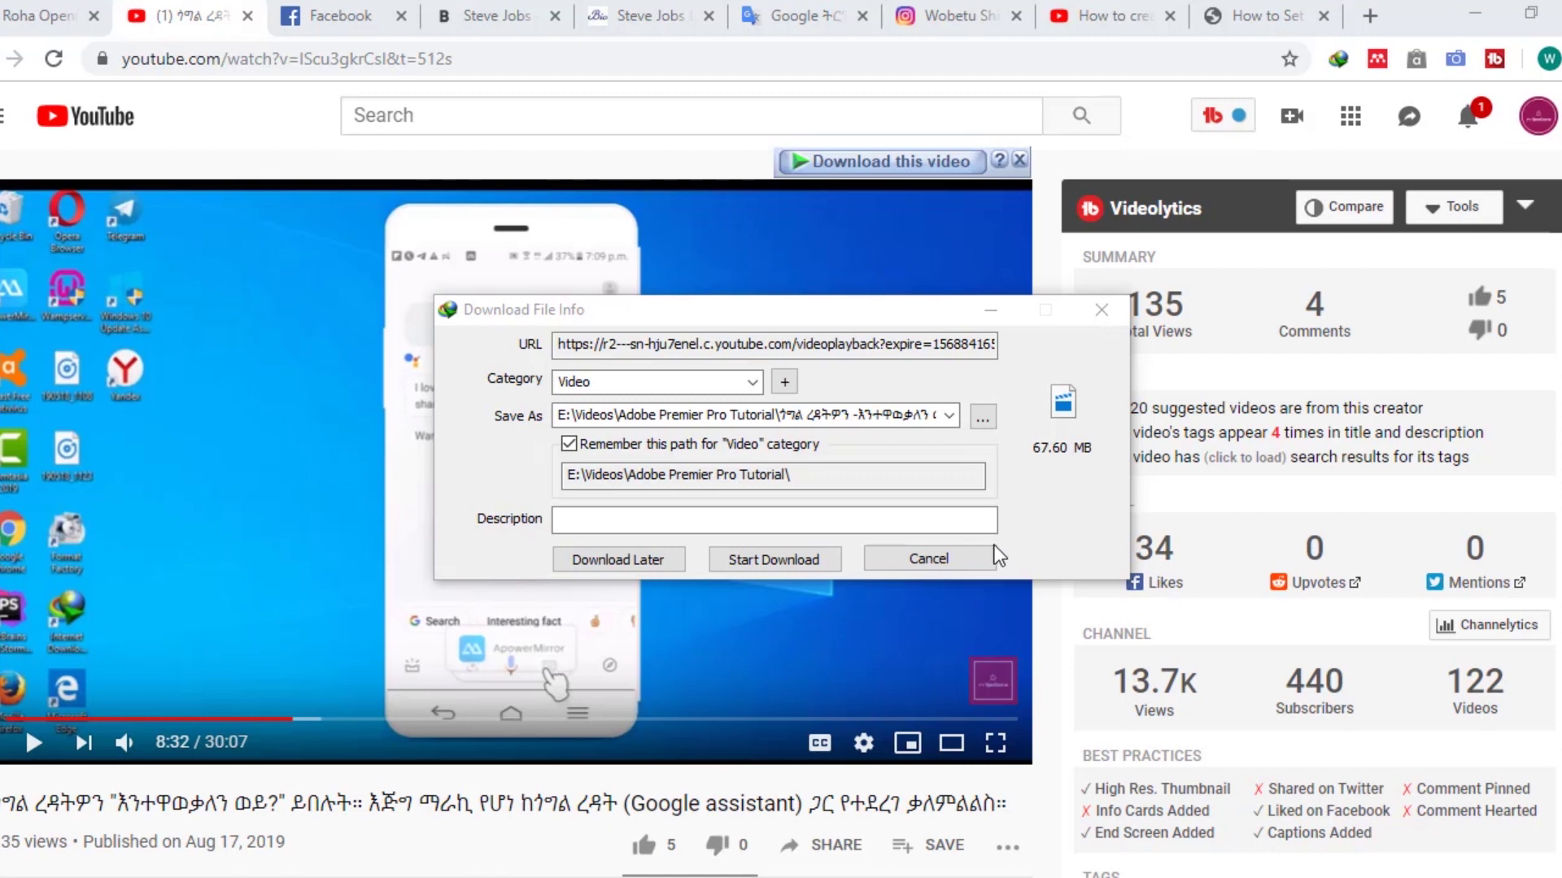
click(959, 569)
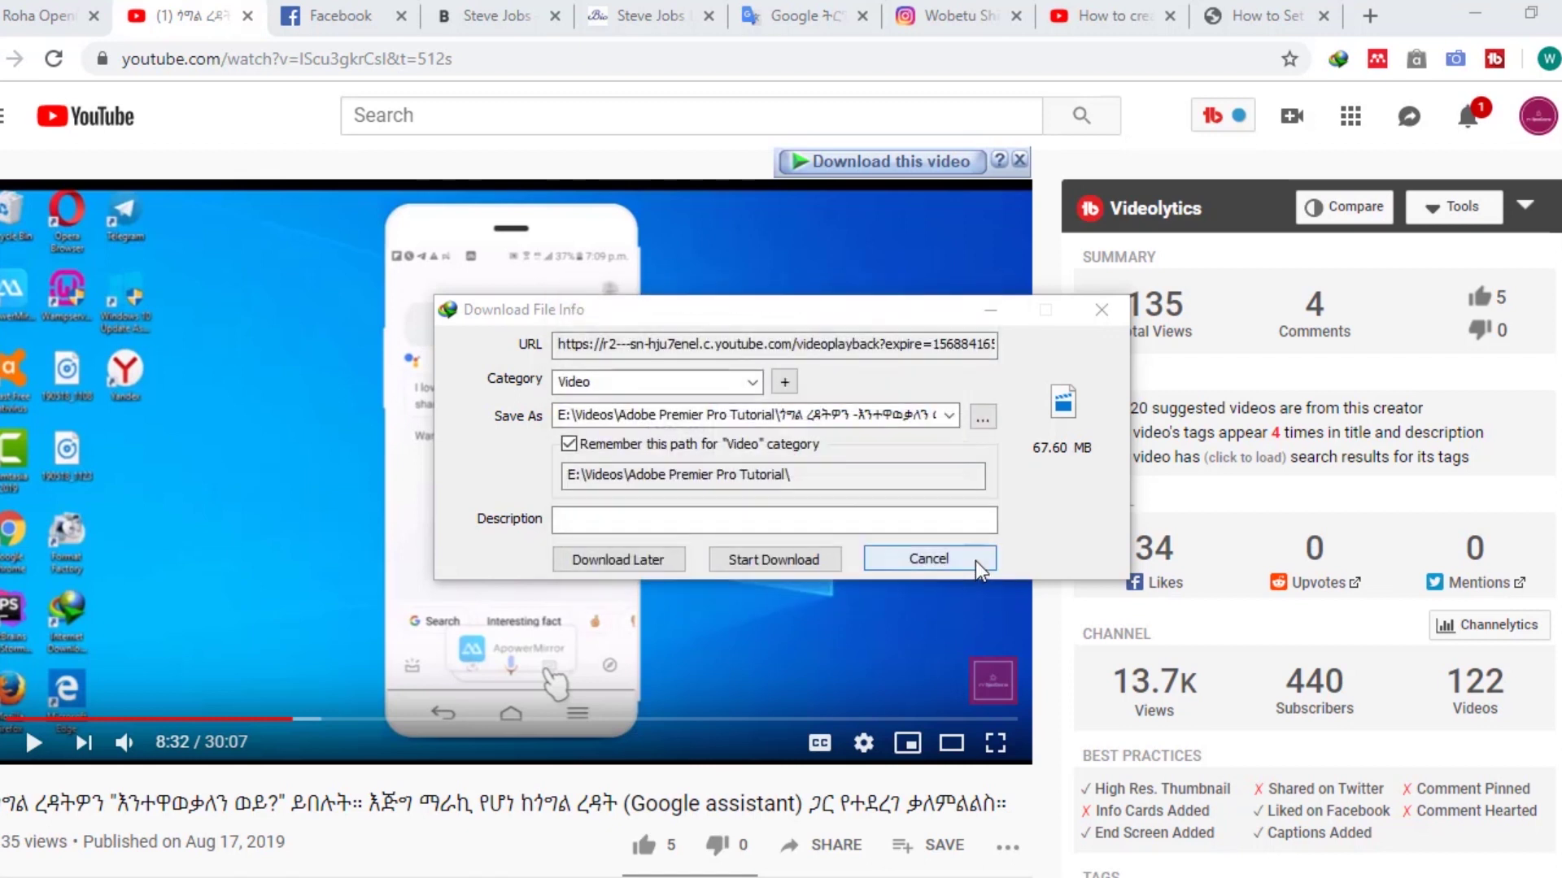
click(975, 560)
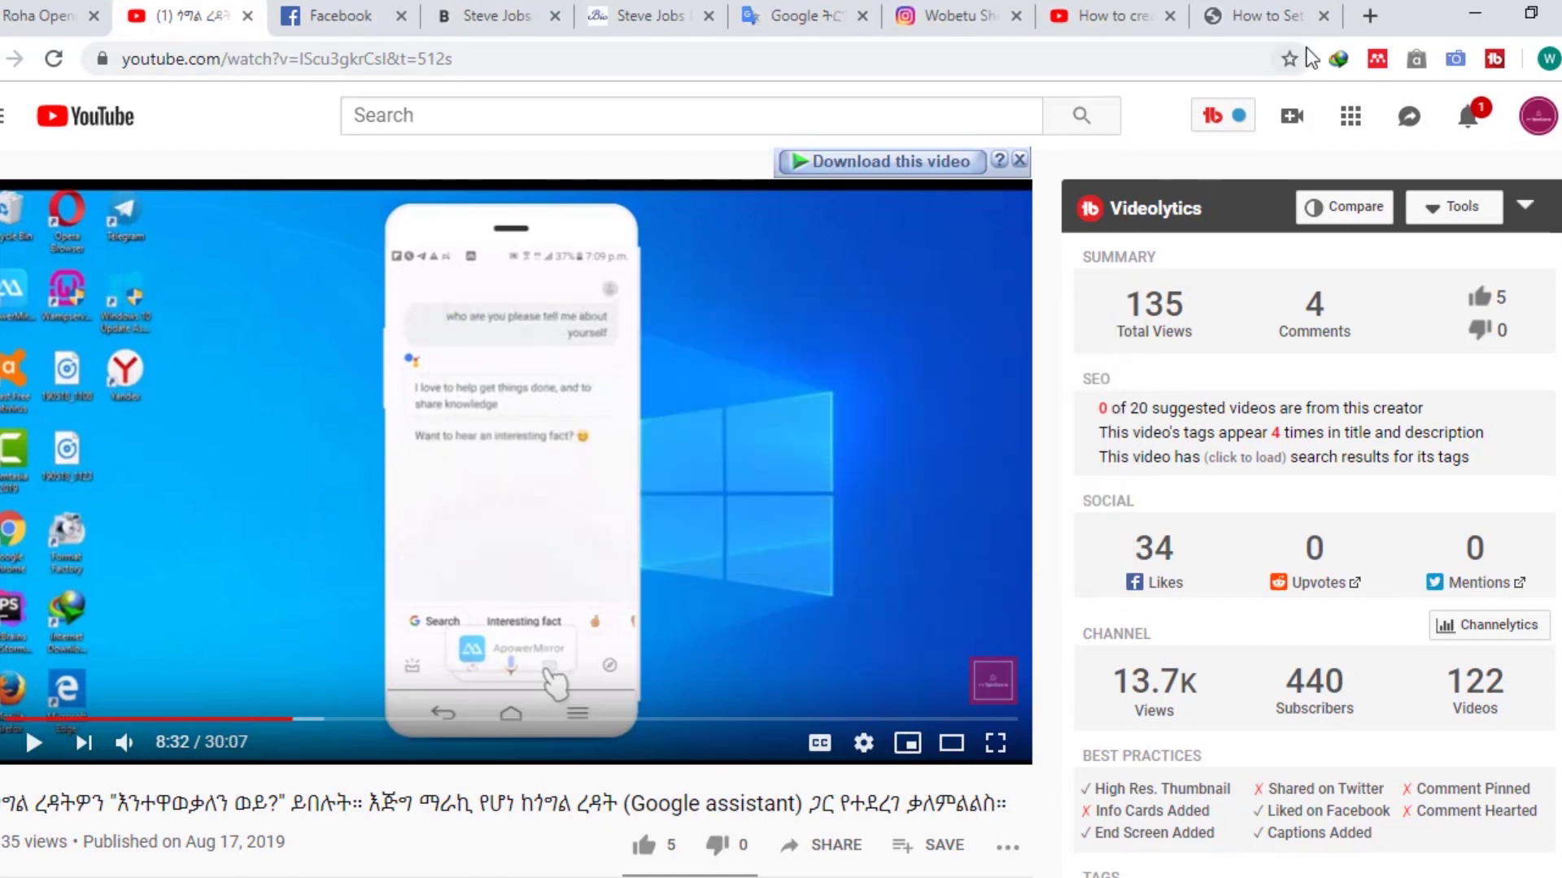
Open google.com in a new tab and search for "idm free download getintopc"
click(1370, 15)
text(google.com)
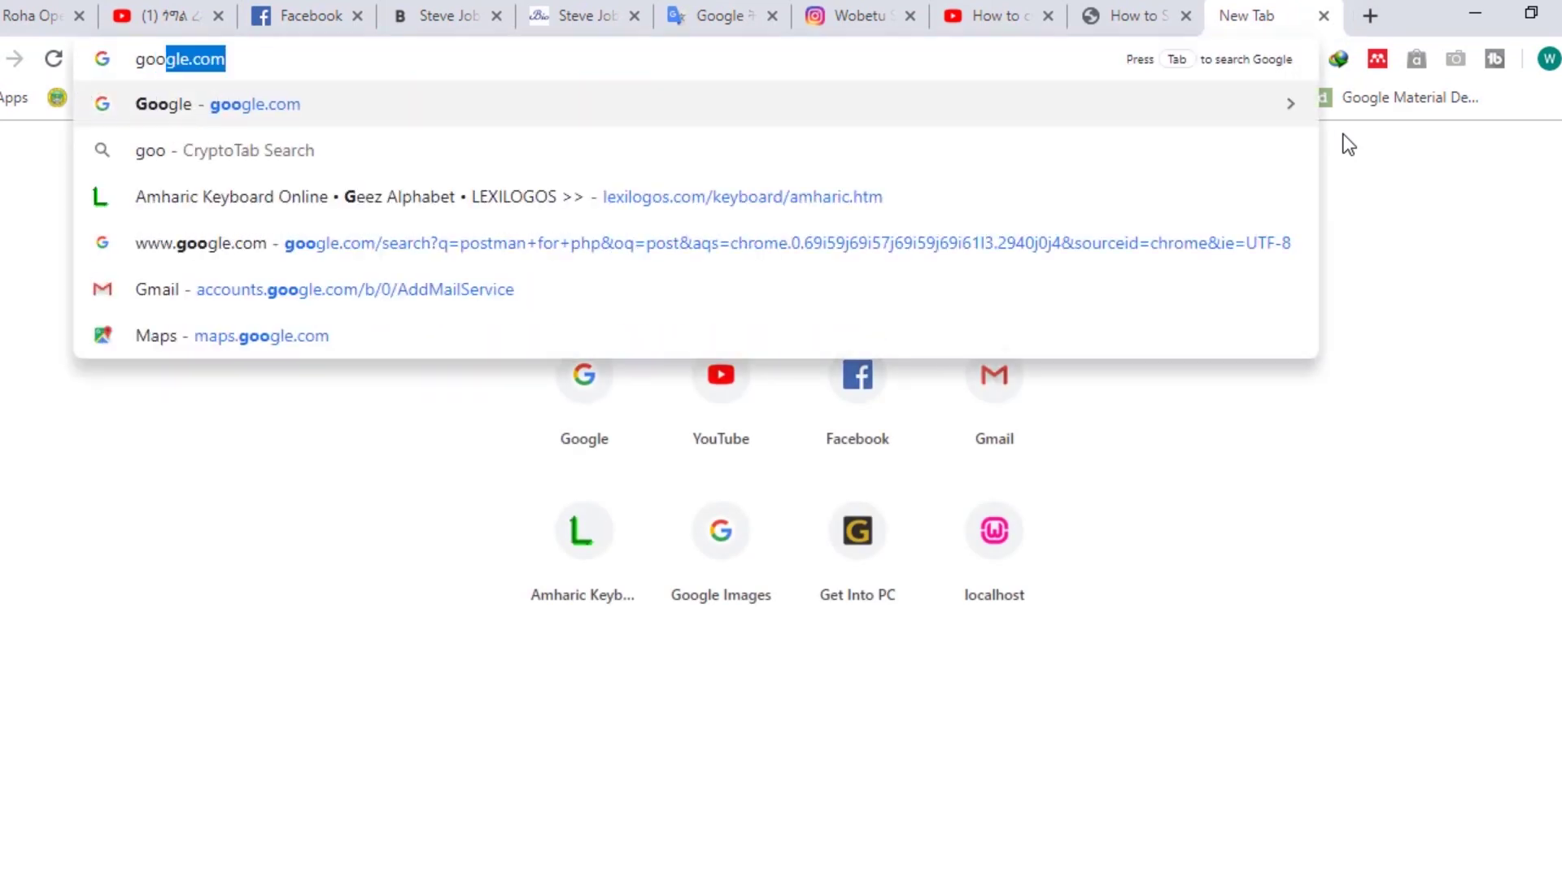
key(Return)
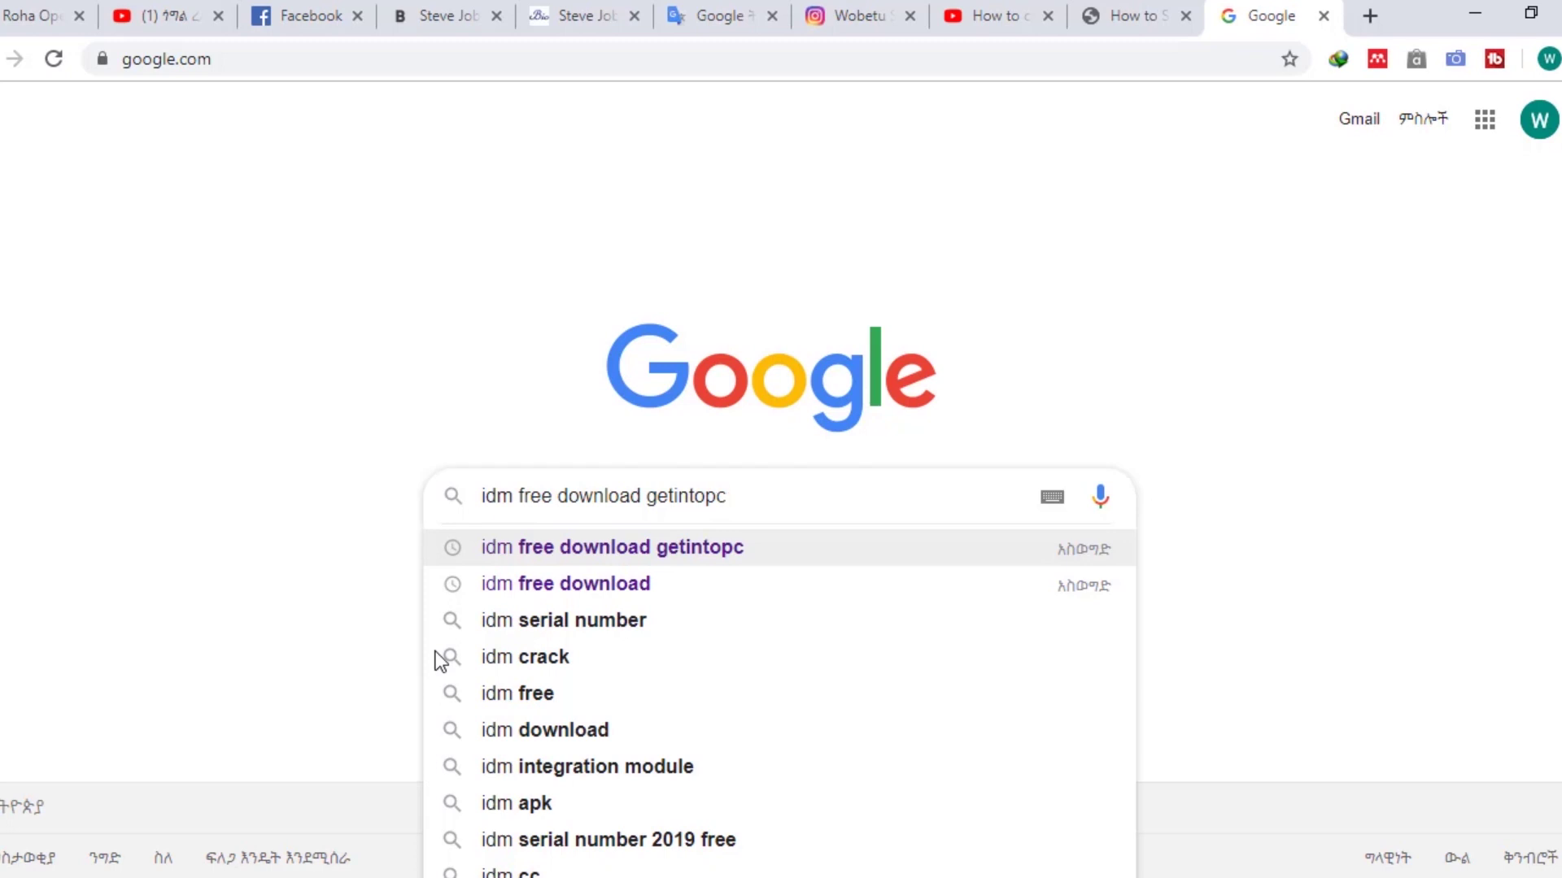
key(Return)
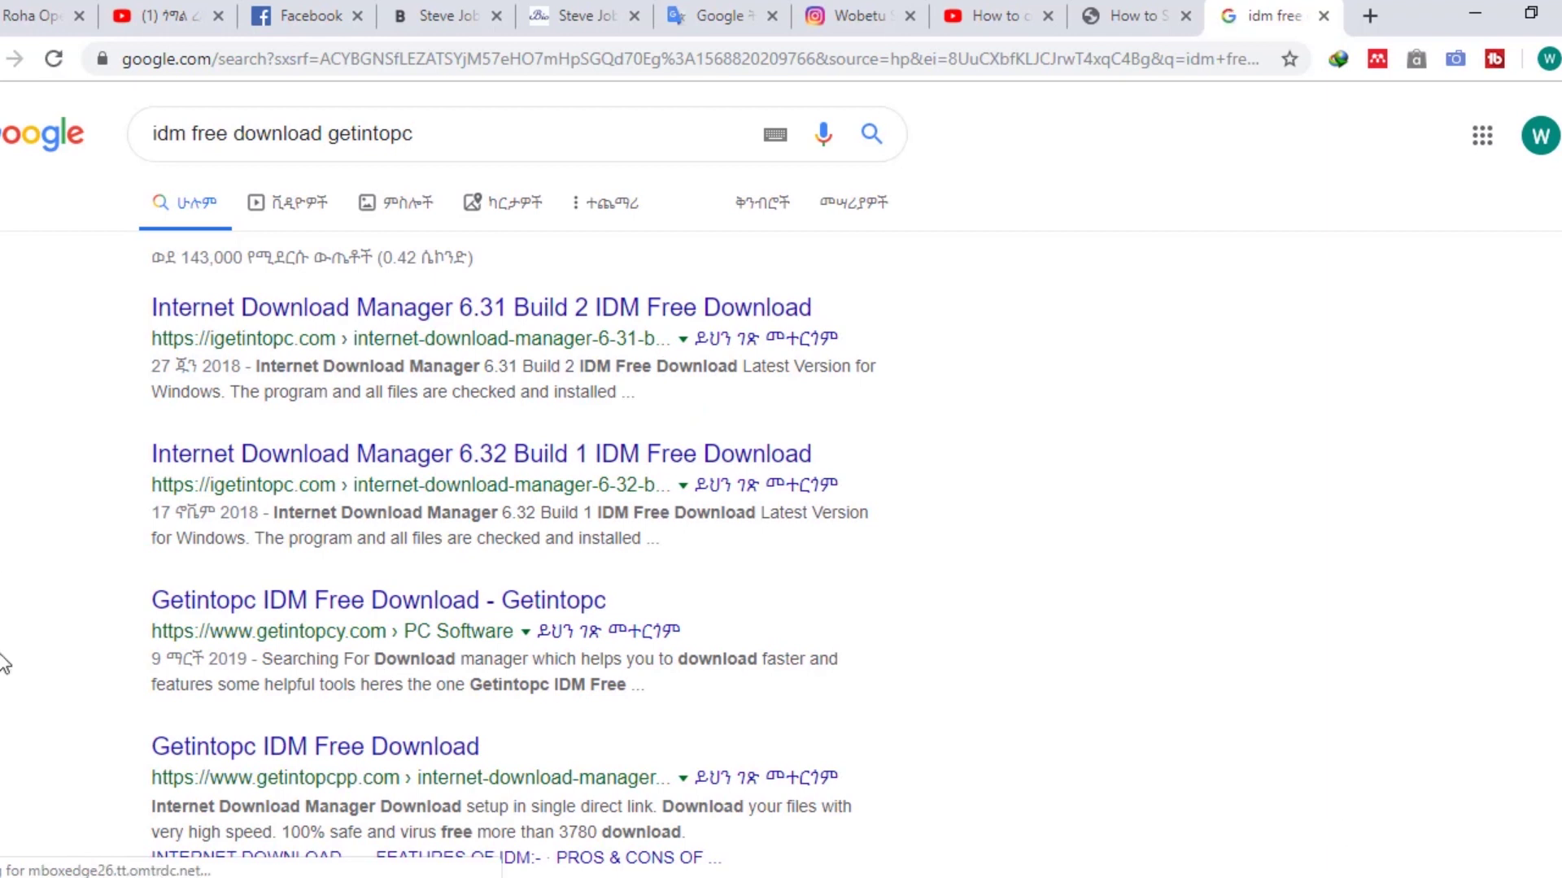
Open getintopc.com in another new tab and activate its site search
click(1370, 16)
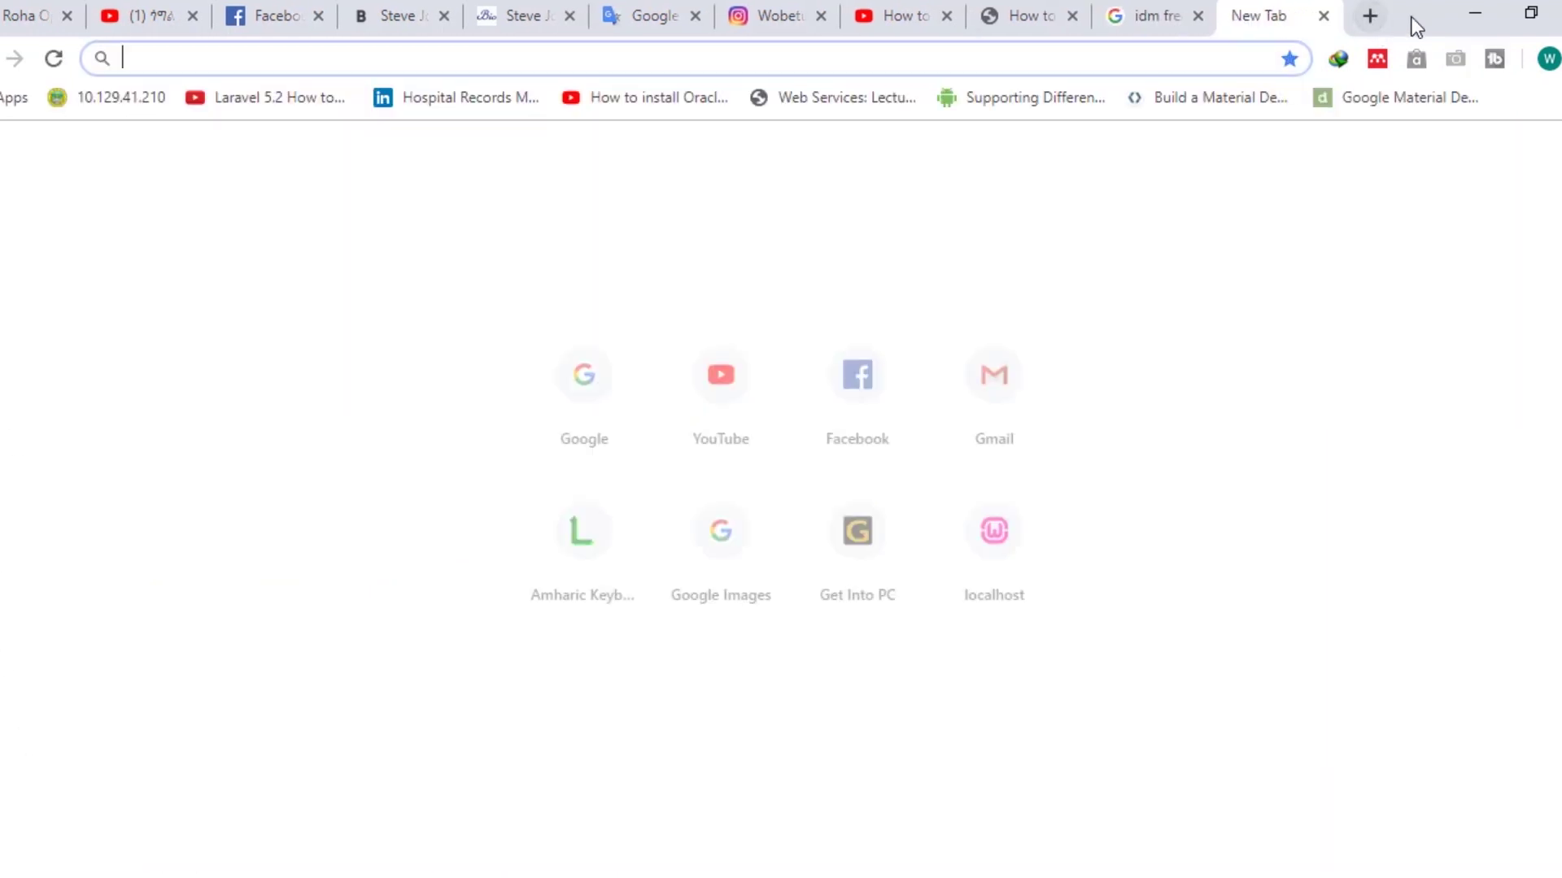
text(getintopc.com)
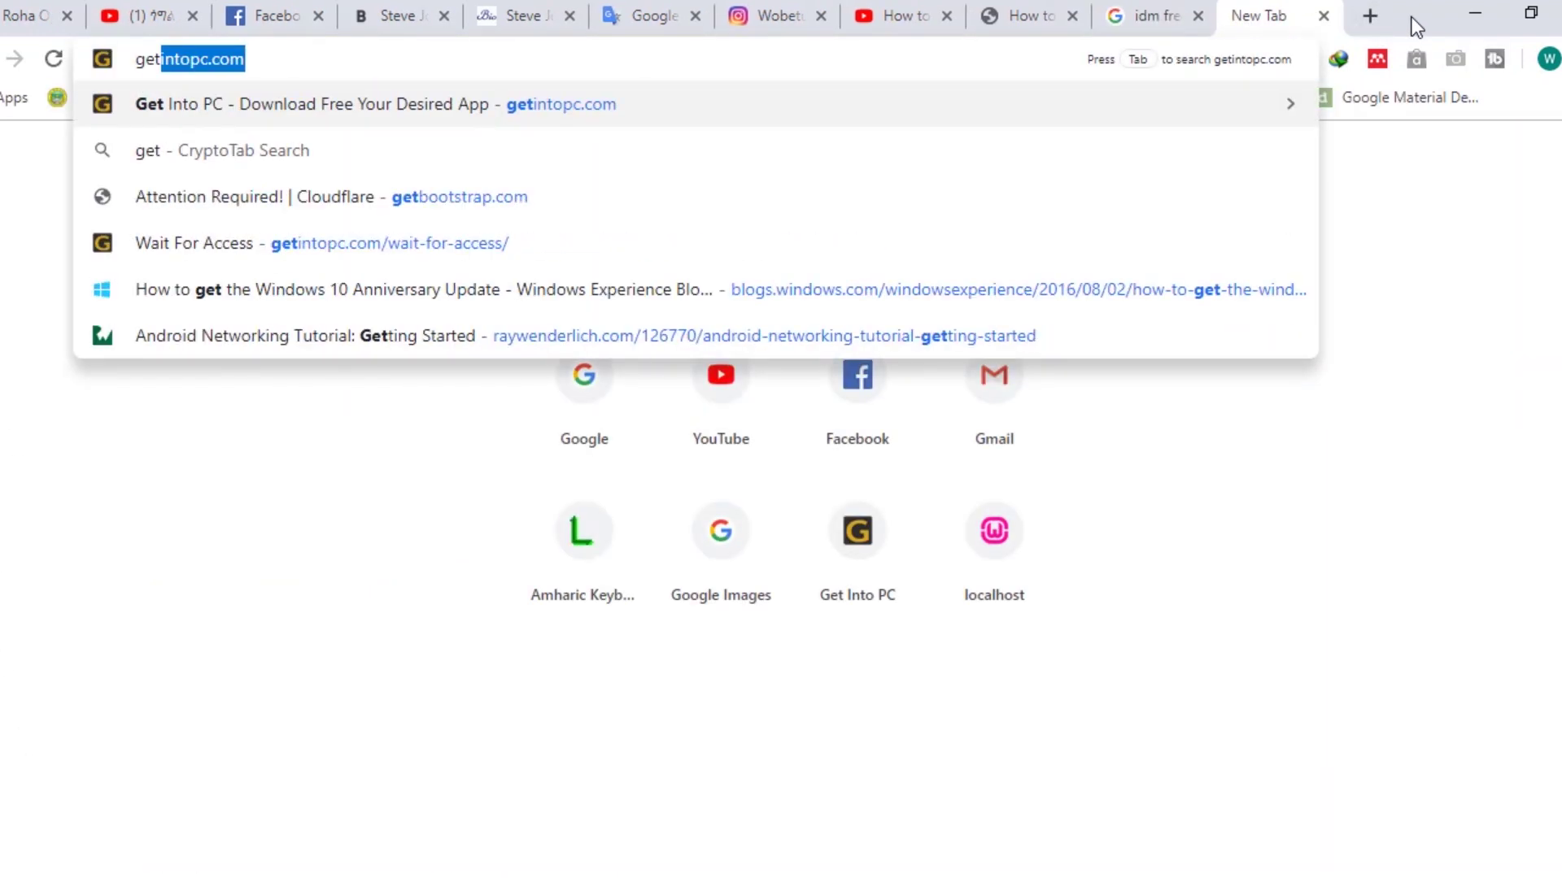
key(Right)
key(Return)
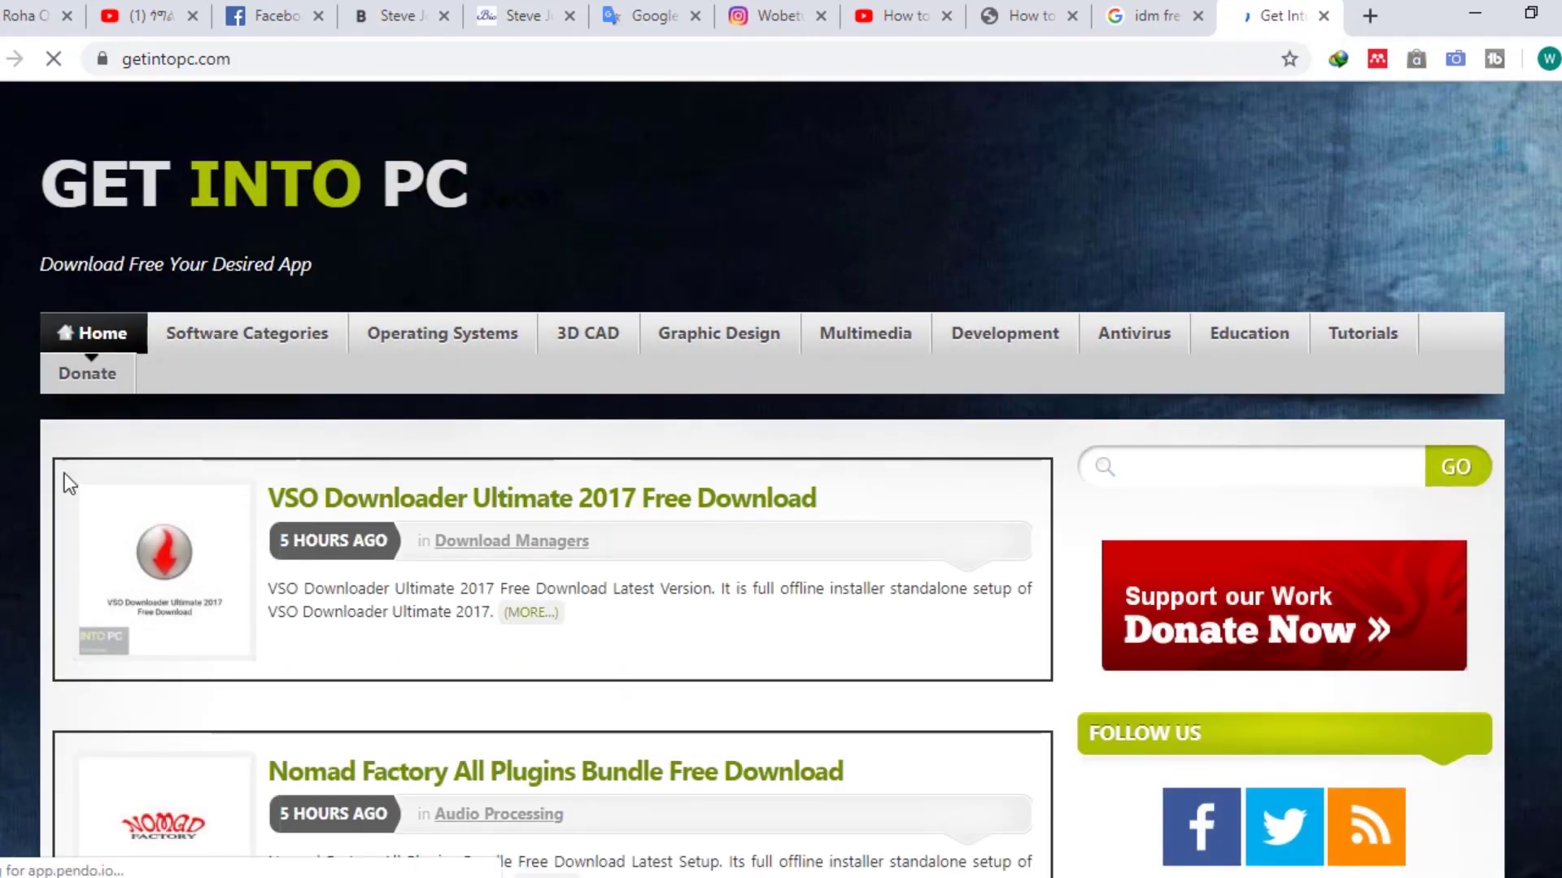
click(1232, 468)
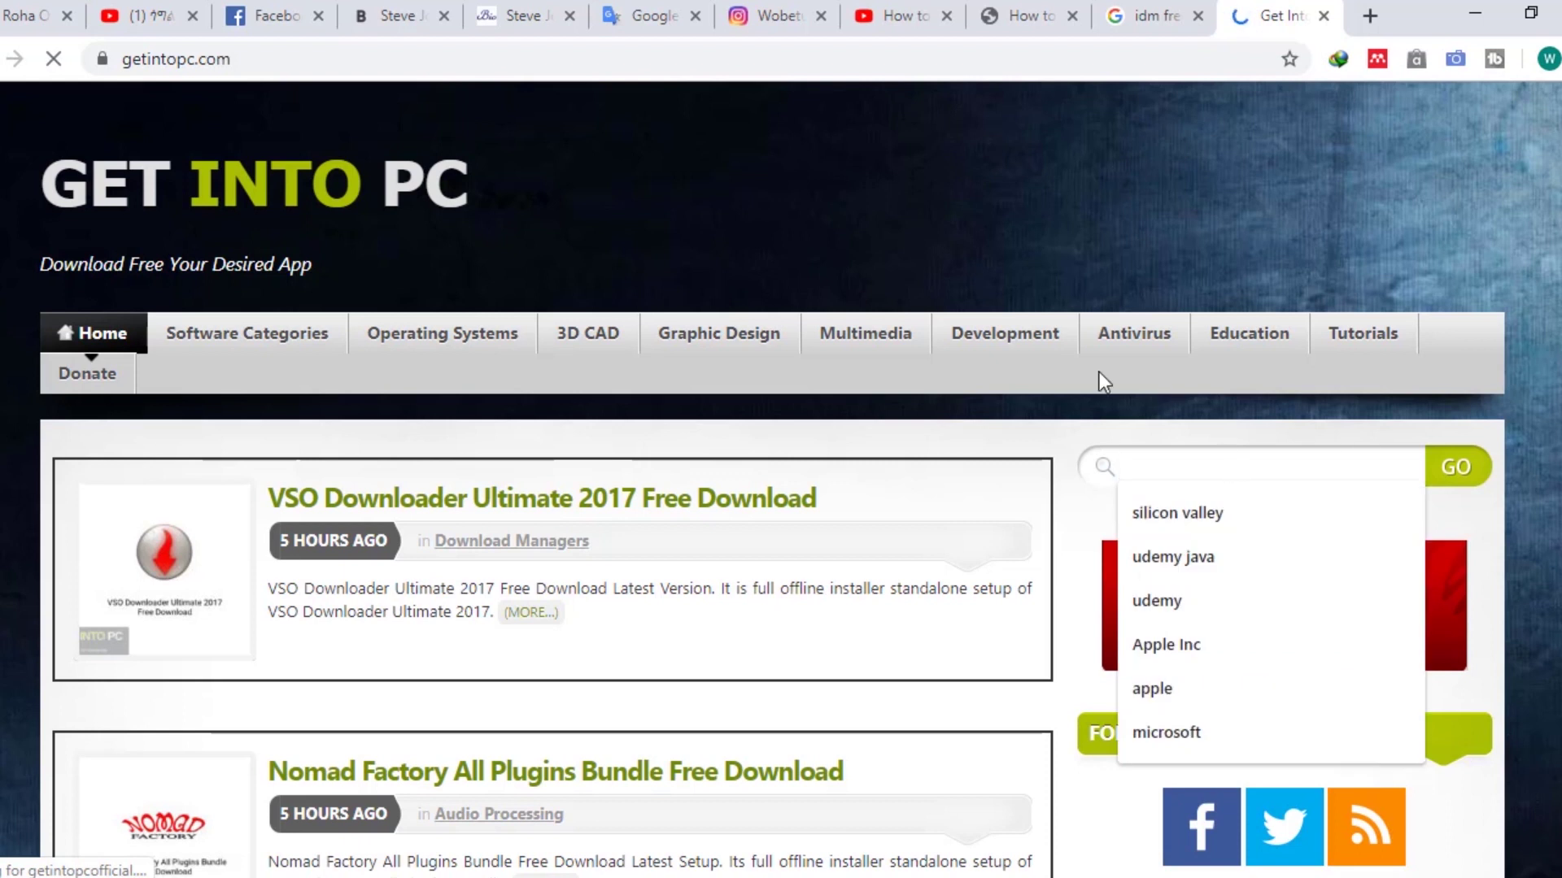
Open the Google result for Internet Download Manager 6.31 Build 2, examine its requirements, installation and download sections, and return to the results
click(1150, 17)
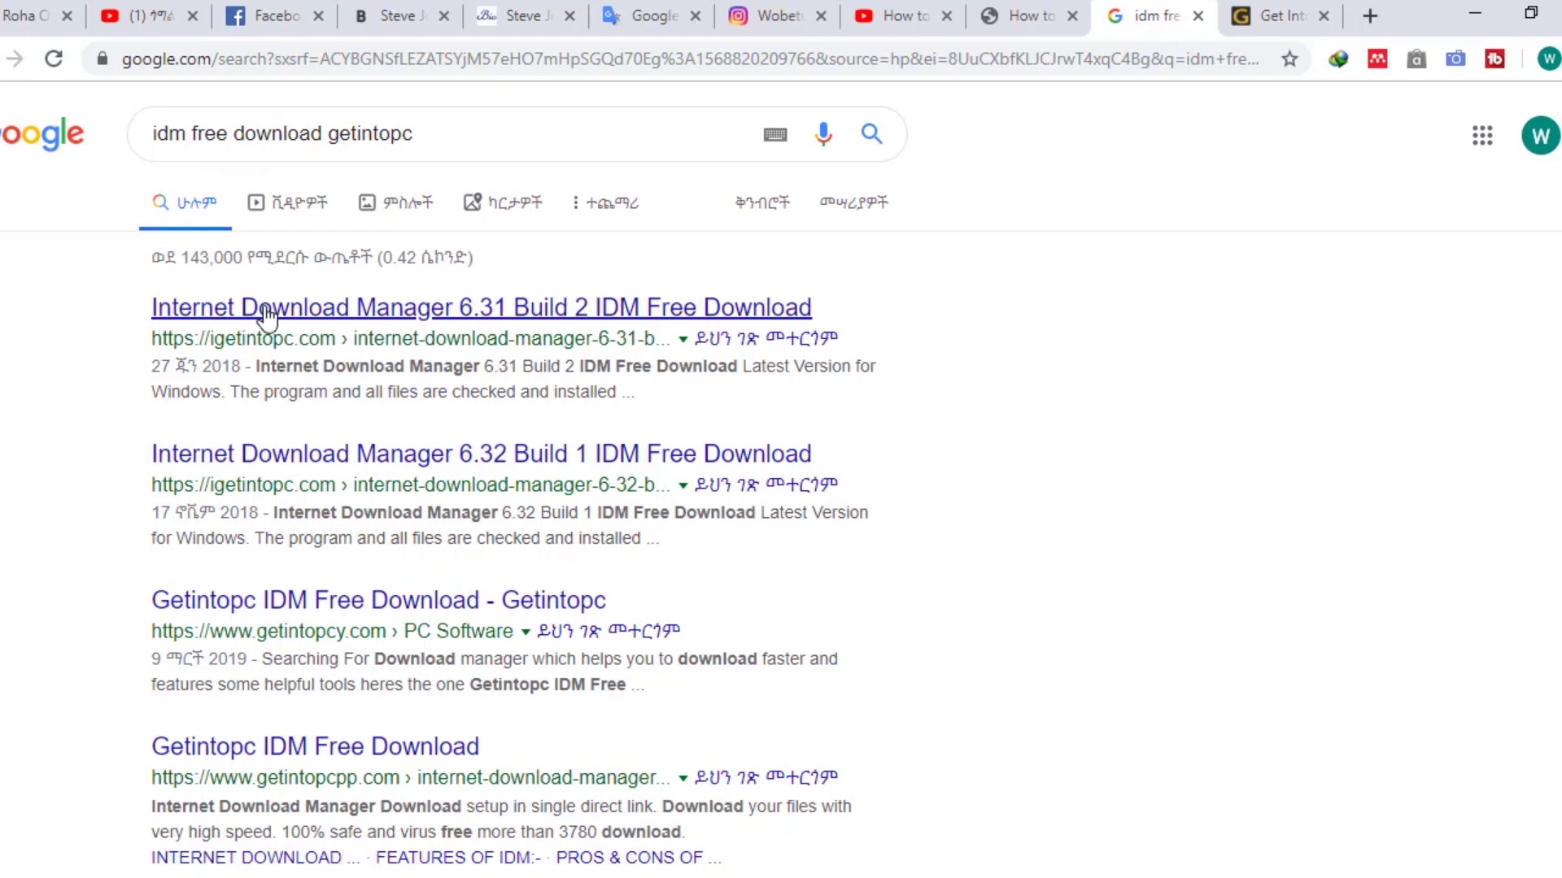
click(494, 322)
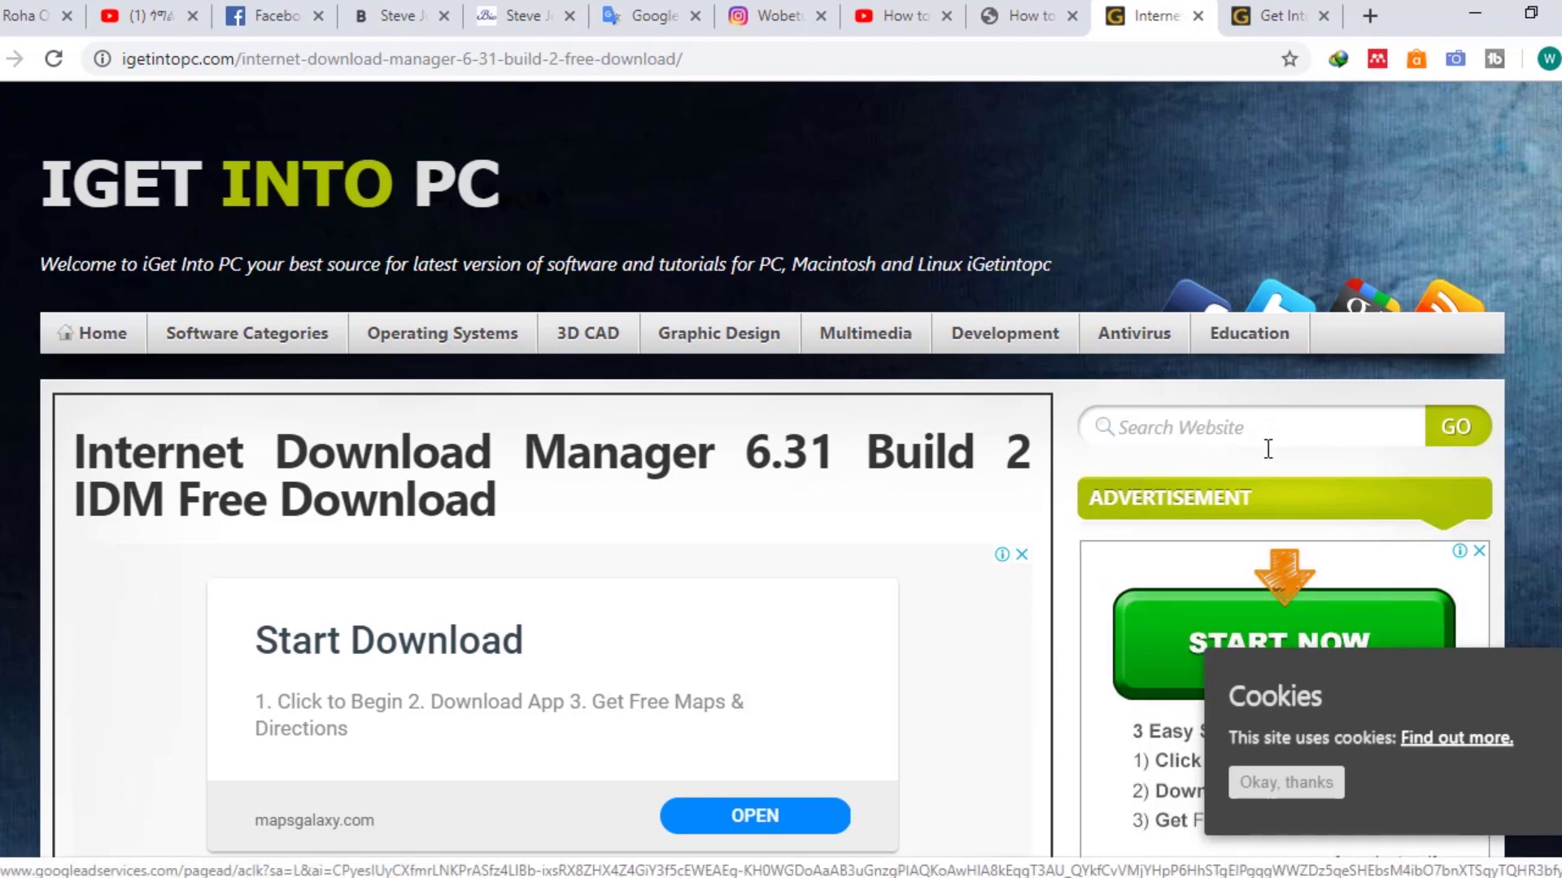
scroll(186, 569, down, 3)
scroll(183, 573, down, 4)
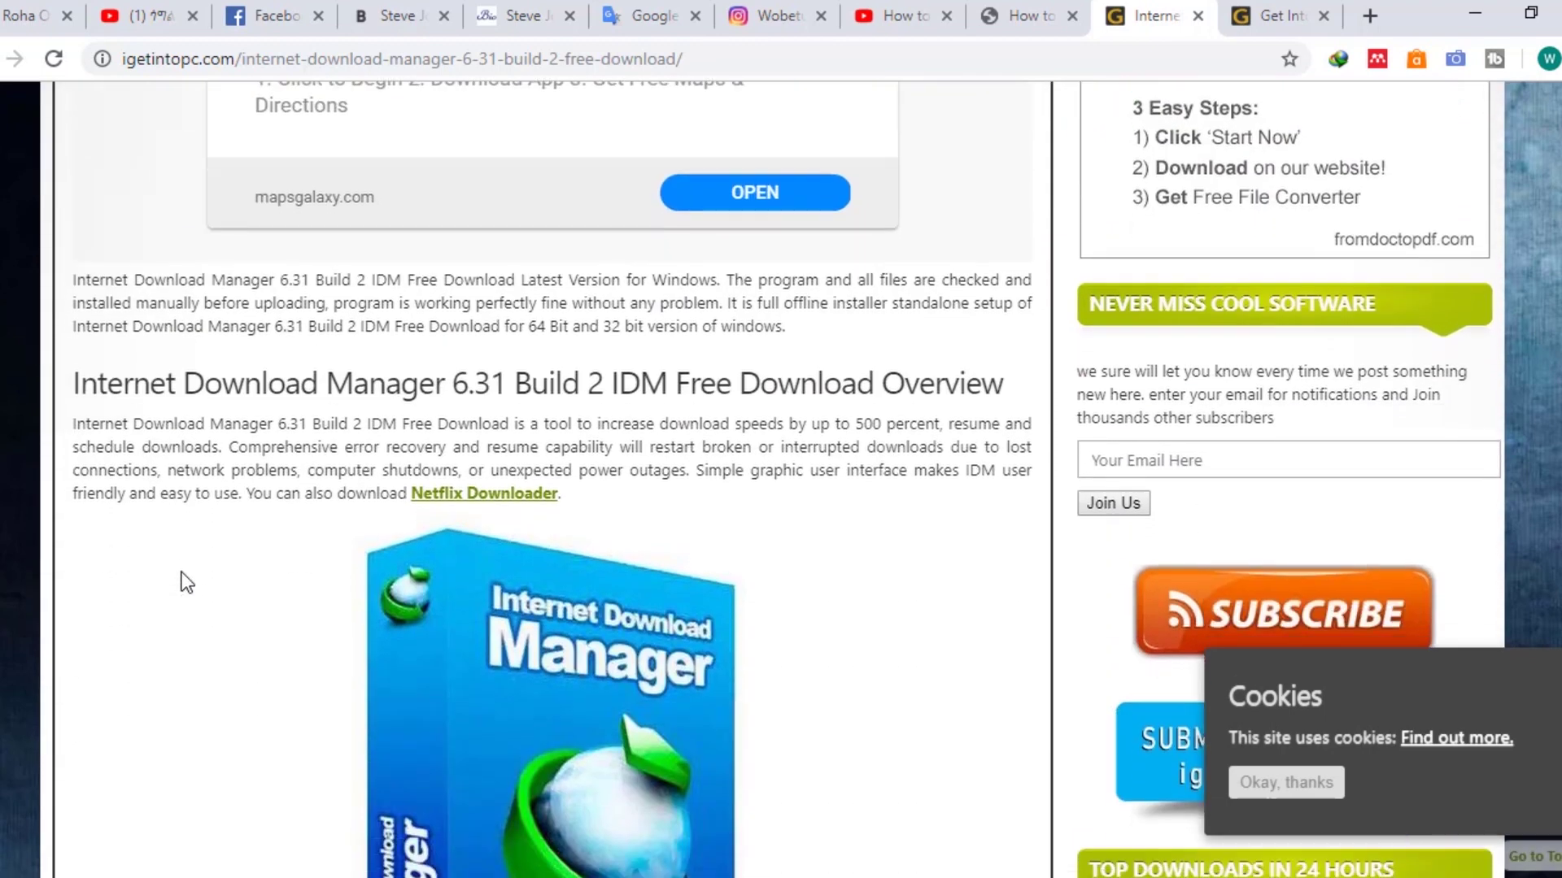
scroll(213, 350, down, 4)
scroll(211, 358, down, 12)
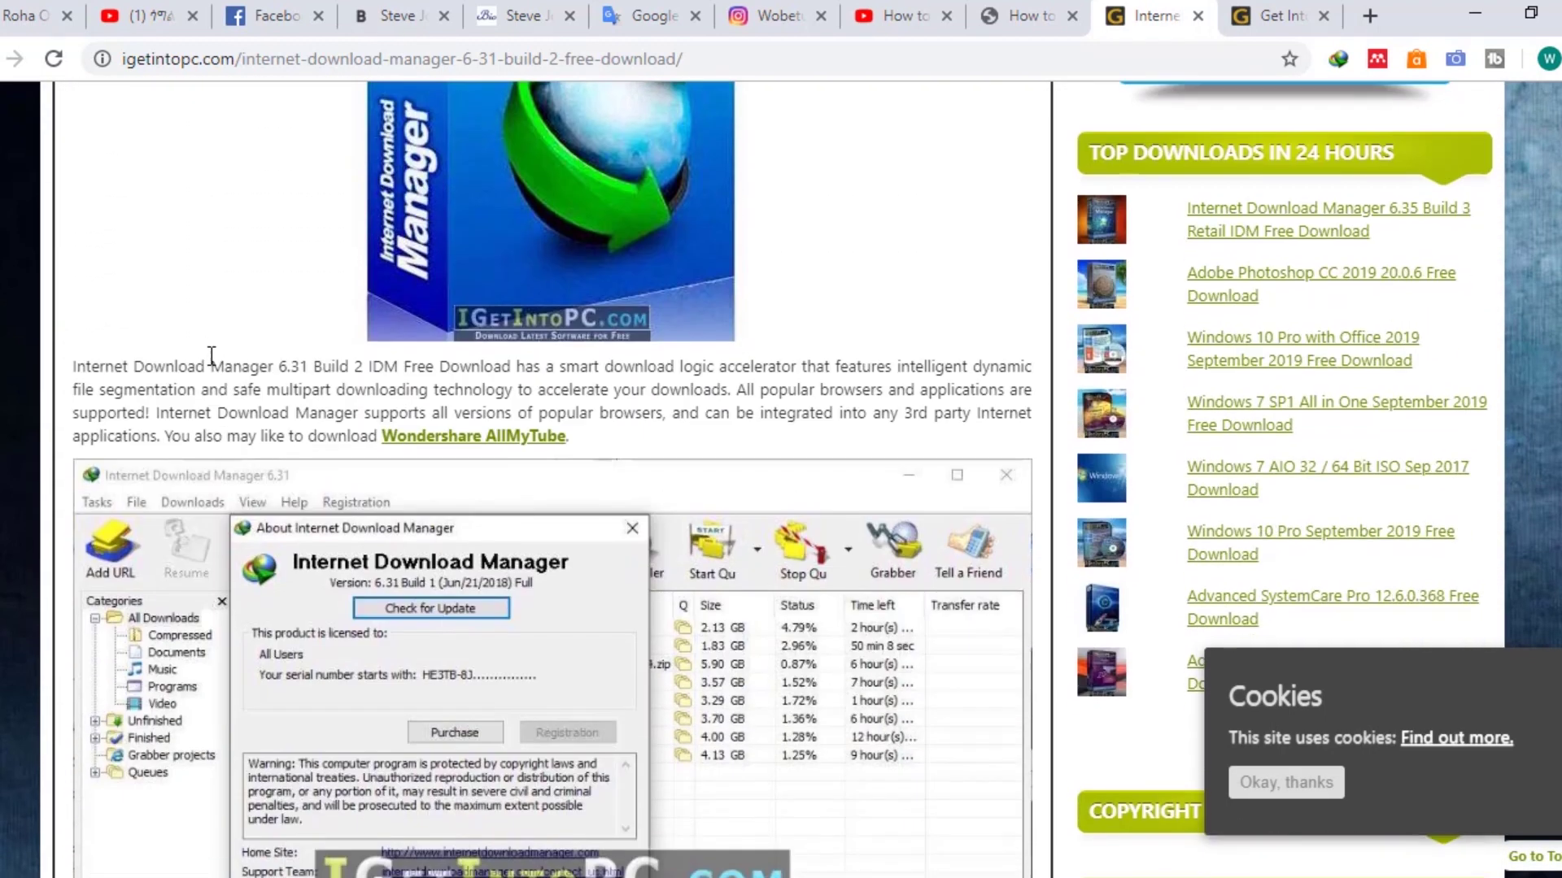
scroll(212, 356, down, 16)
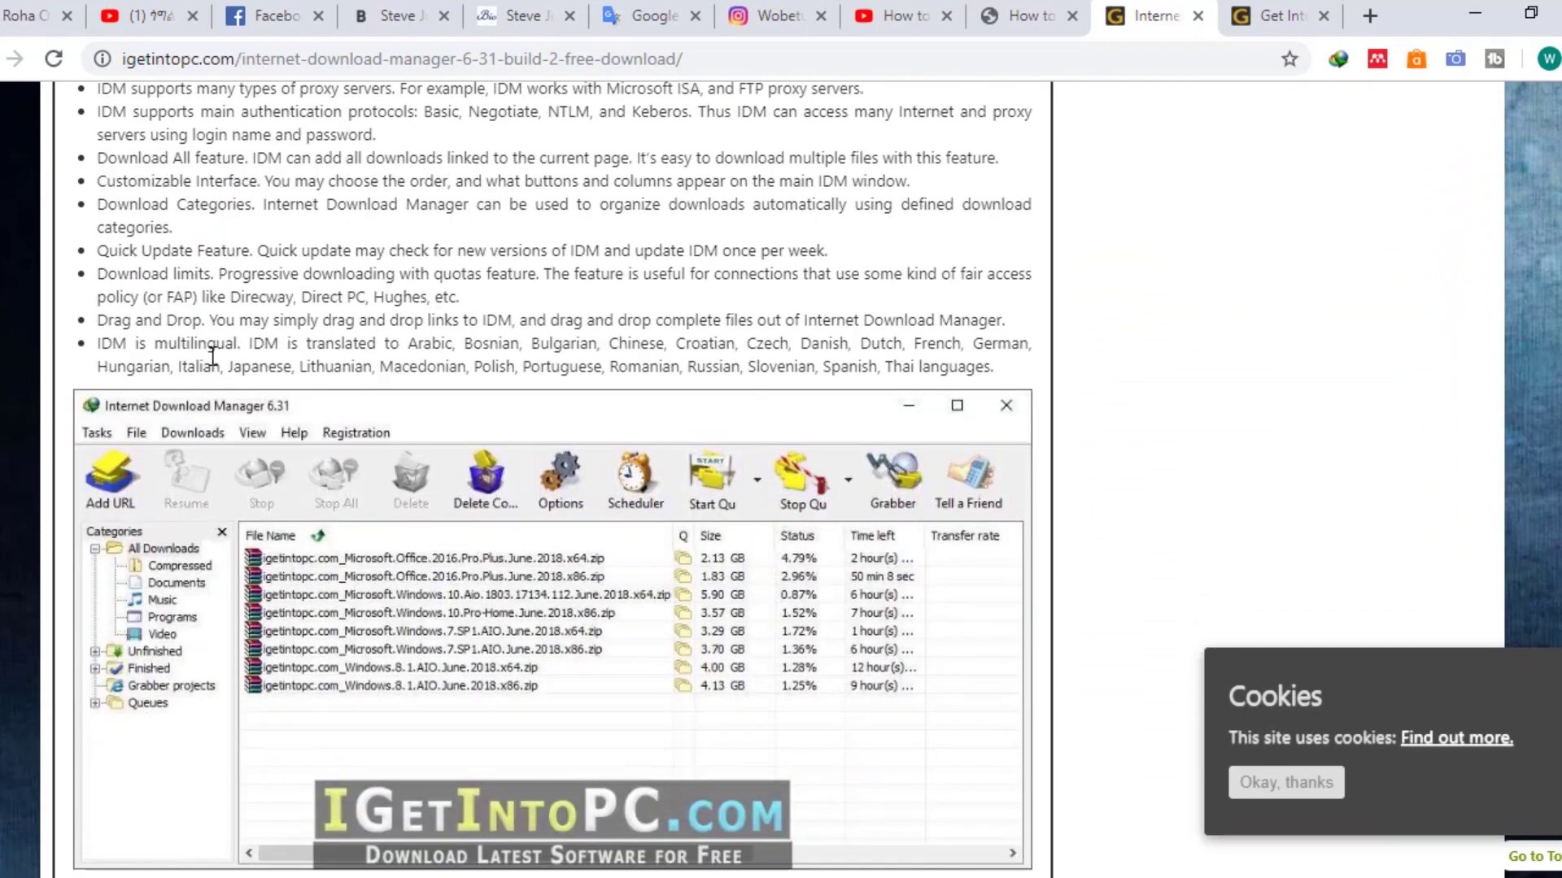
scroll(745, 431, down, 18)
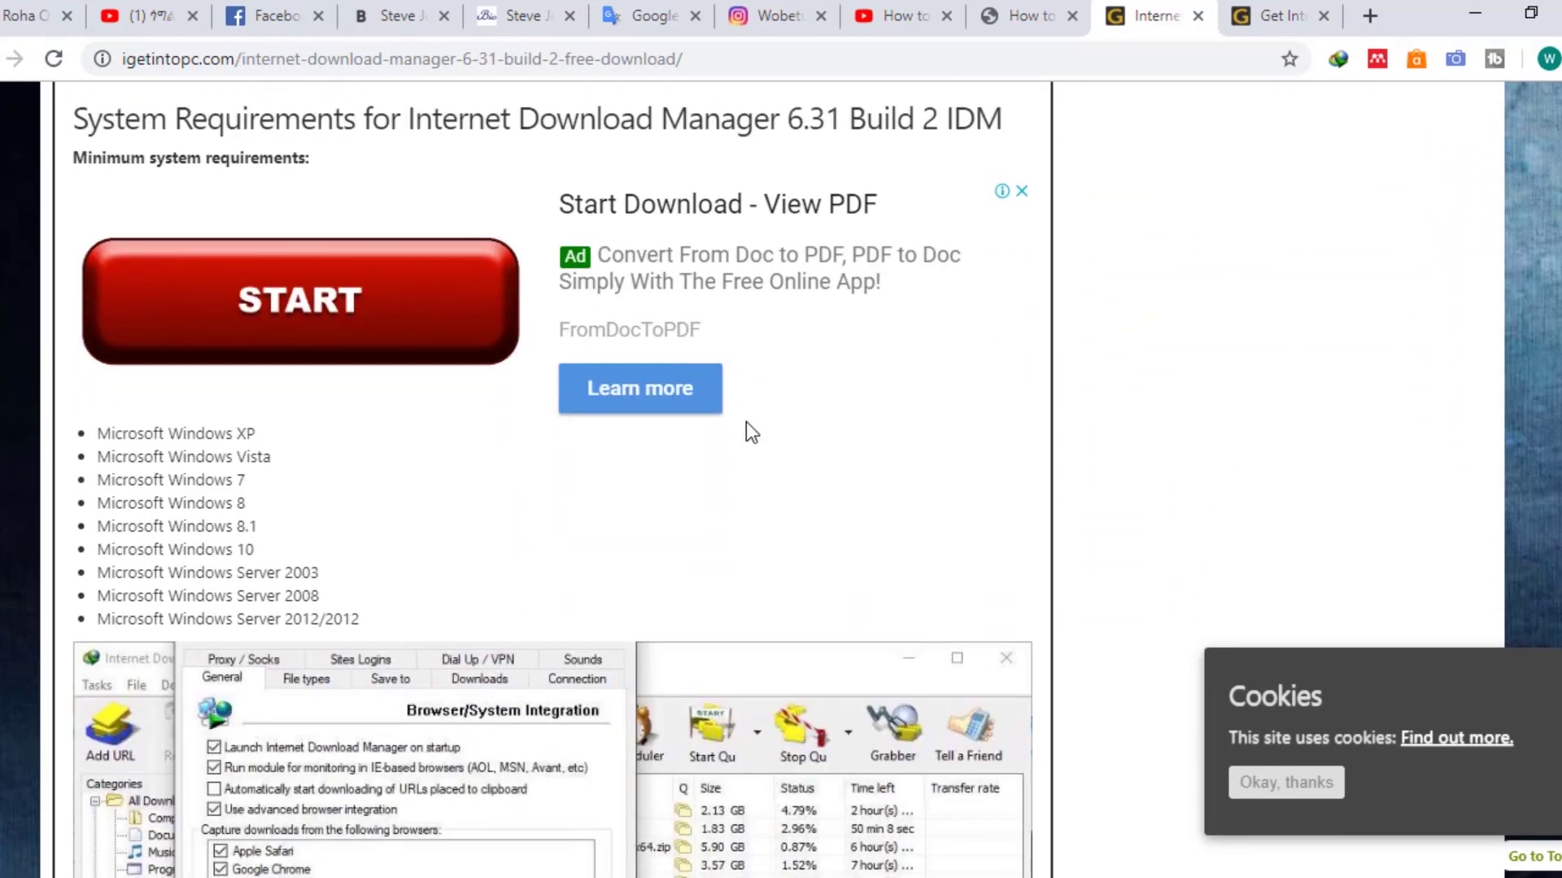
scroll(675, 485, up, 6)
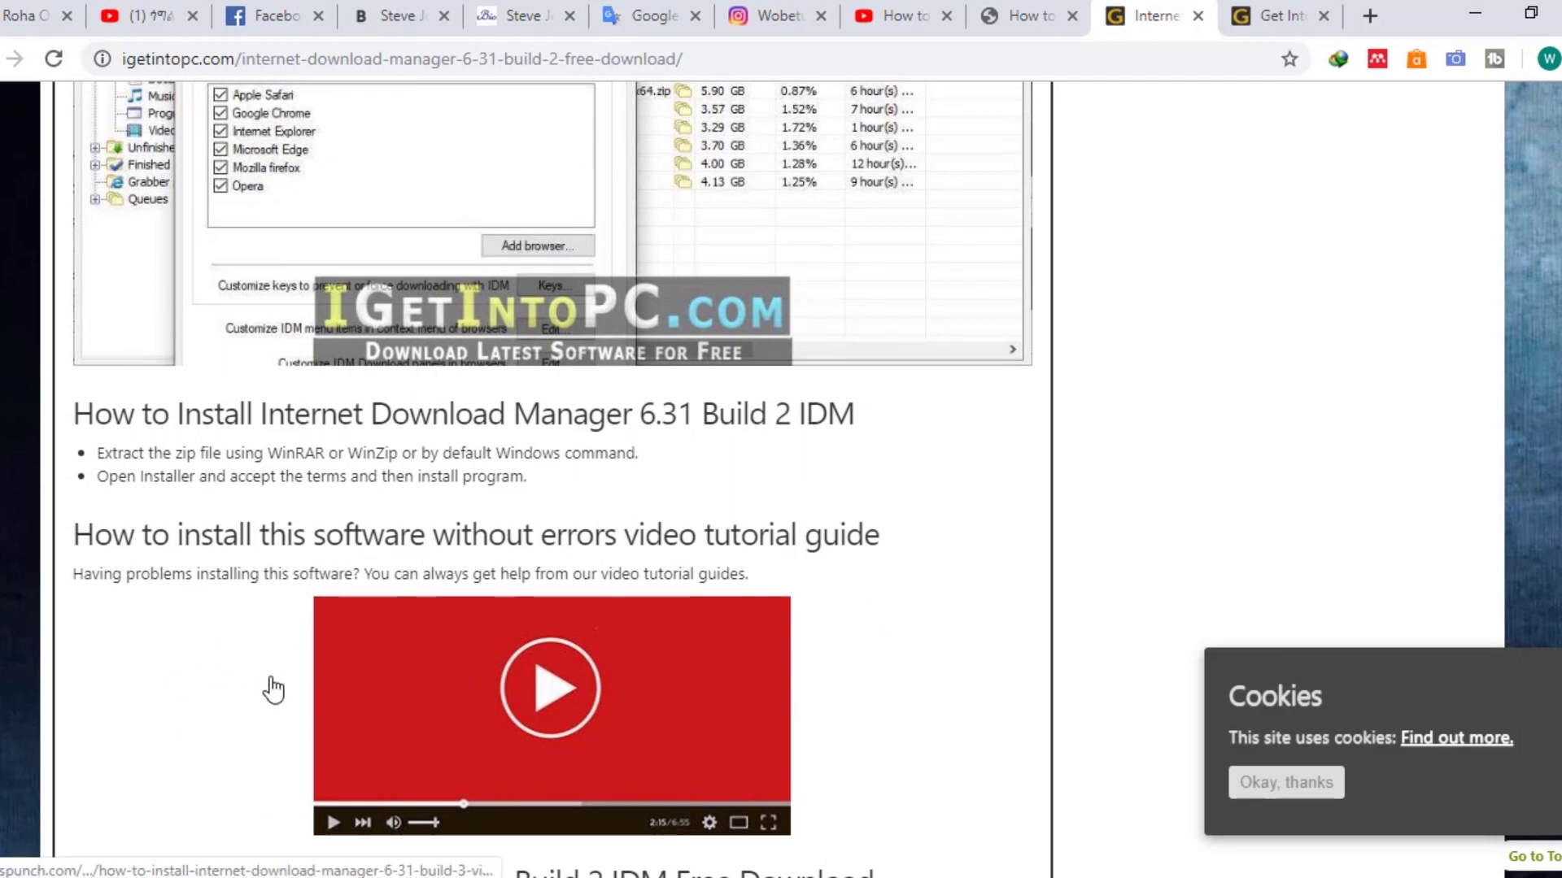
scroll(999, 698, down, 4)
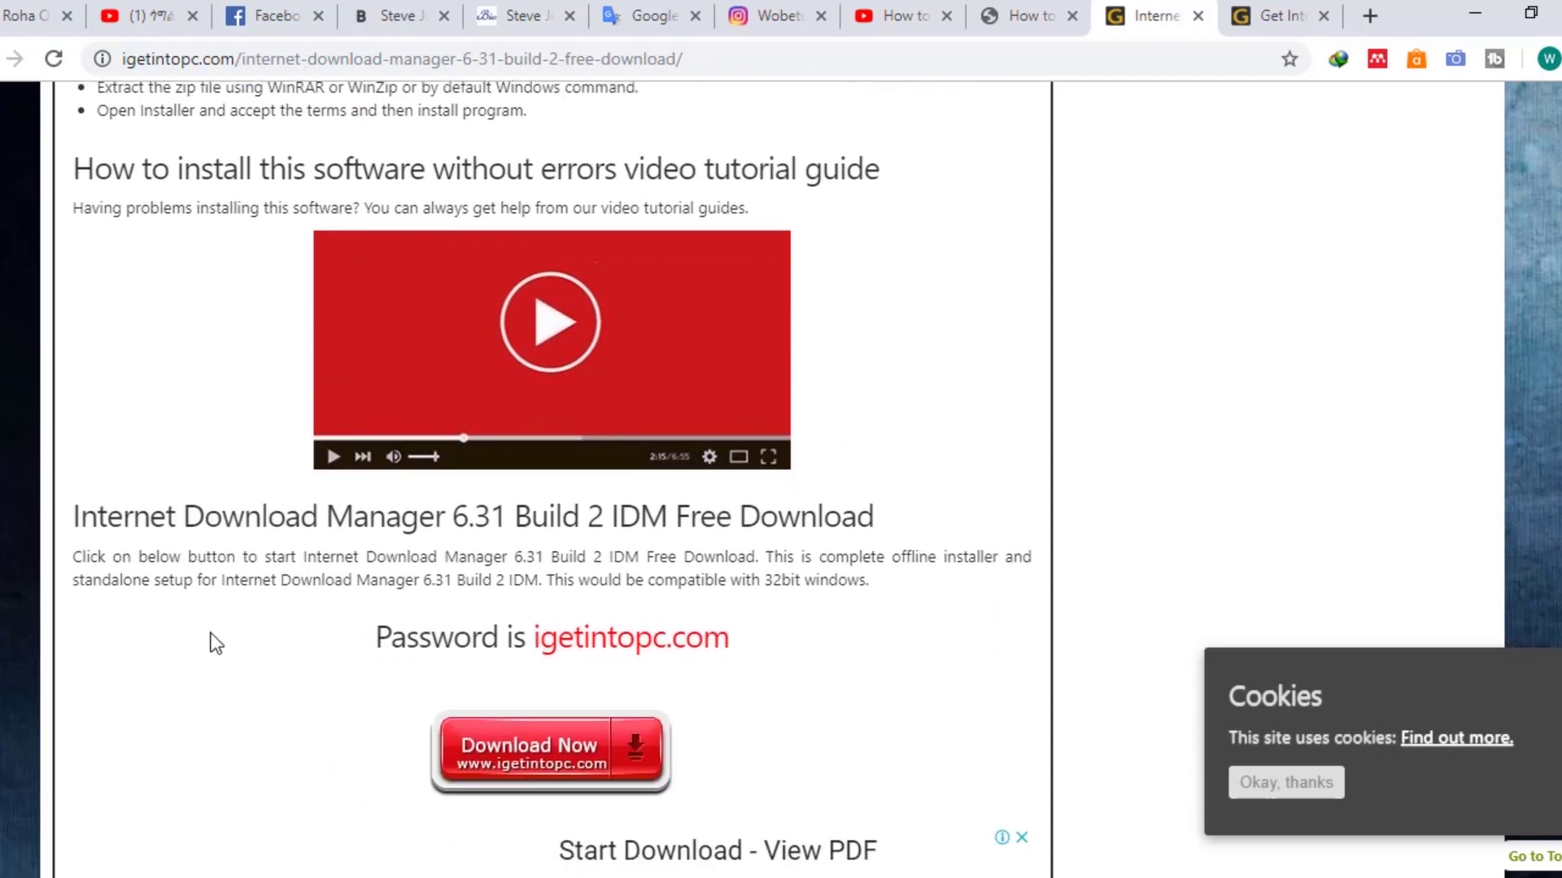
scroll(213, 643, down, 14)
scroll(872, 650, up, 20)
scroll(817, 552, up, 15)
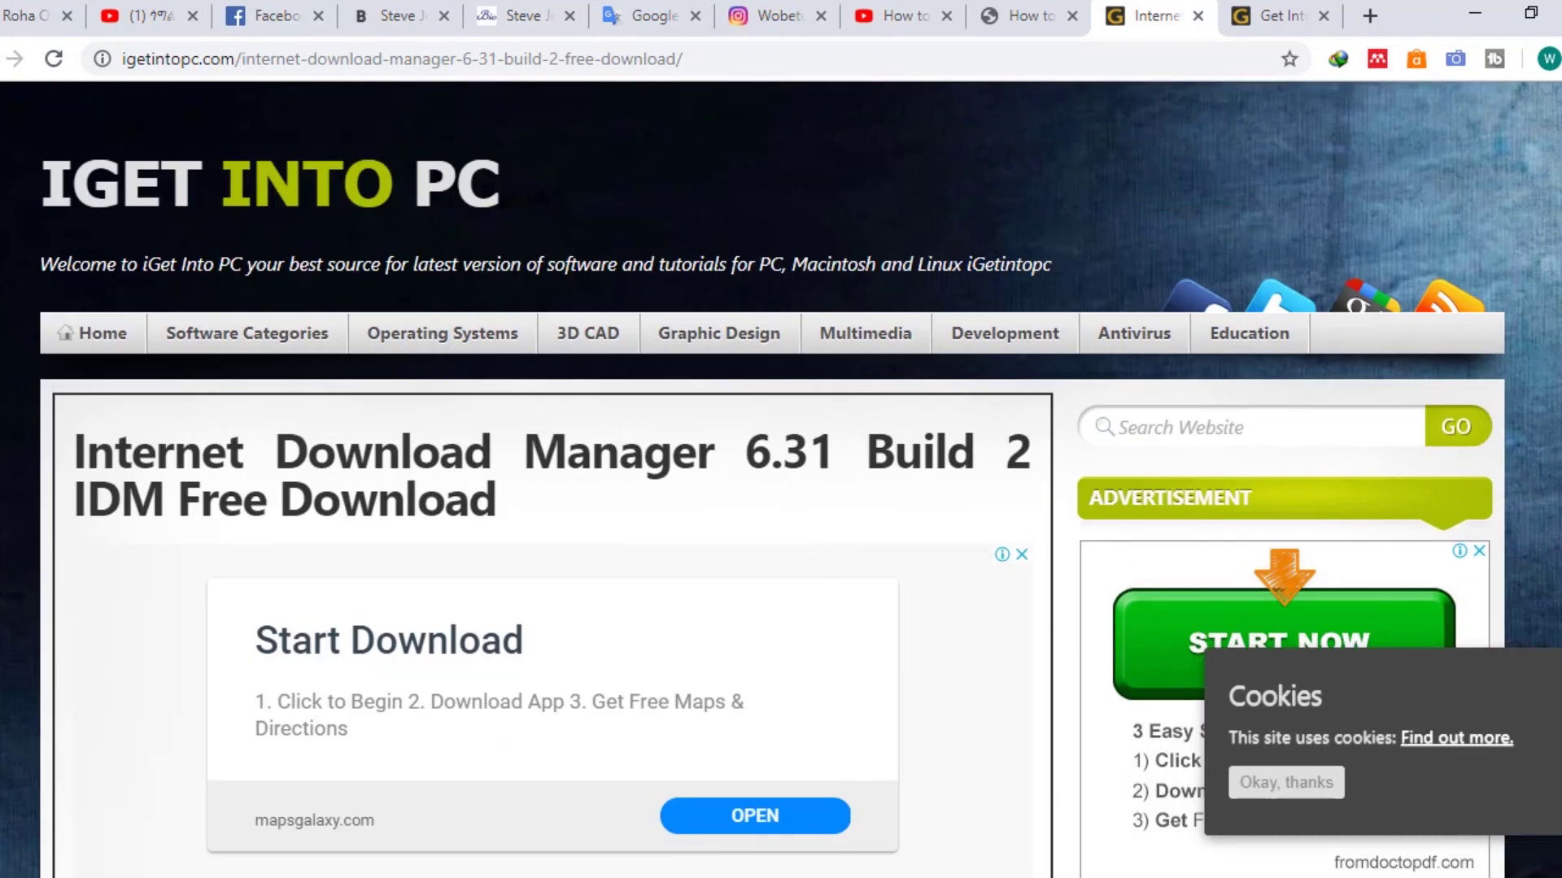
key(alt+Left)
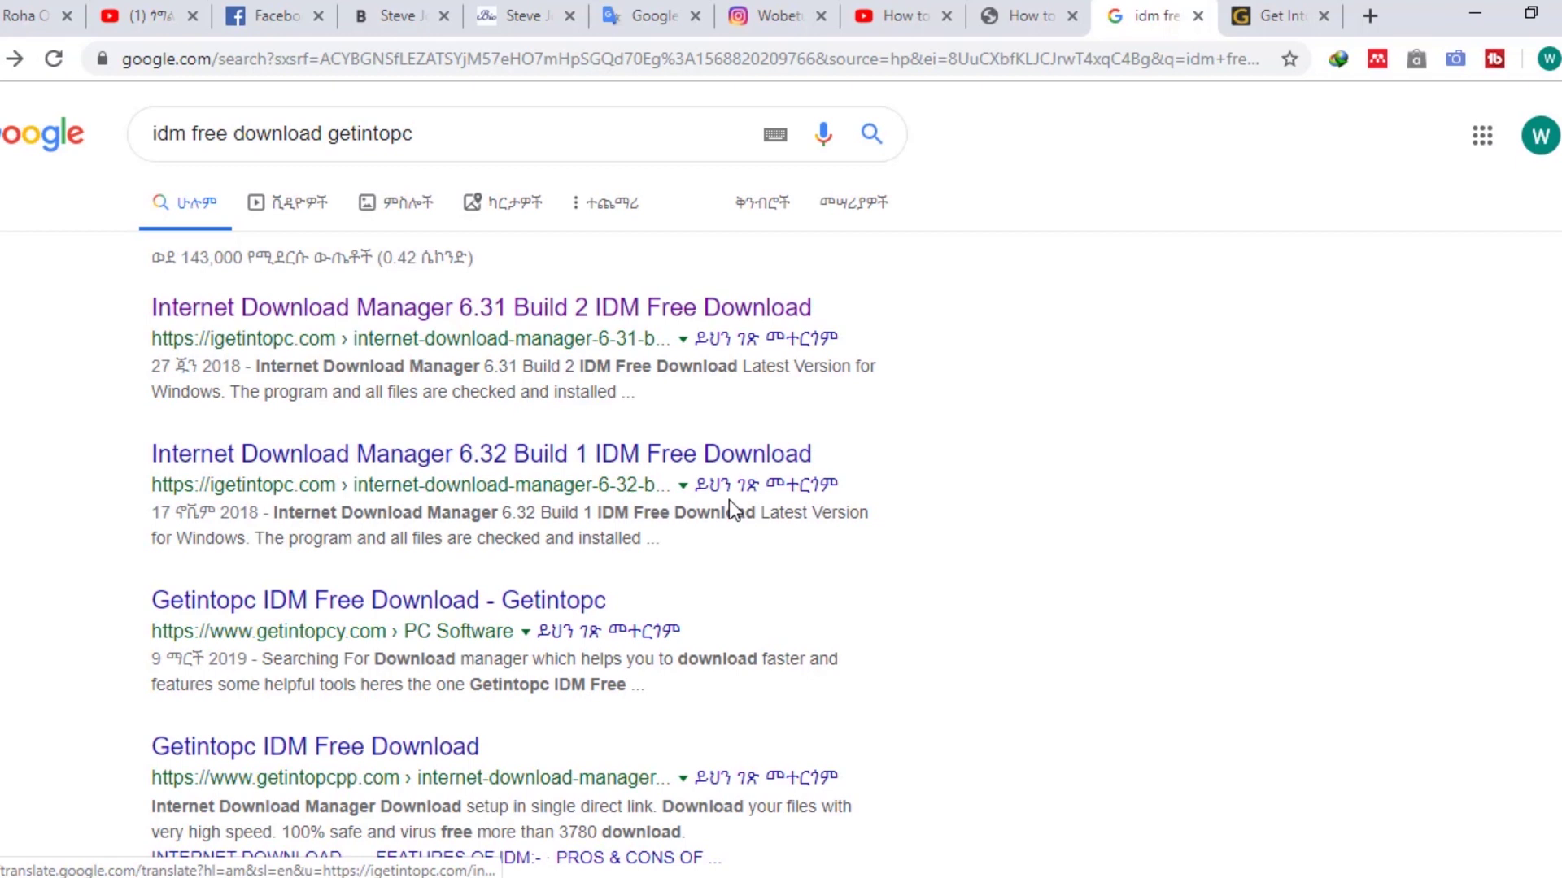
Switch to the getintopc.com page, return to its "idm" search results and look through the listed downloads
key(ctrl+Tab)
scroll(708, 593, down, 9)
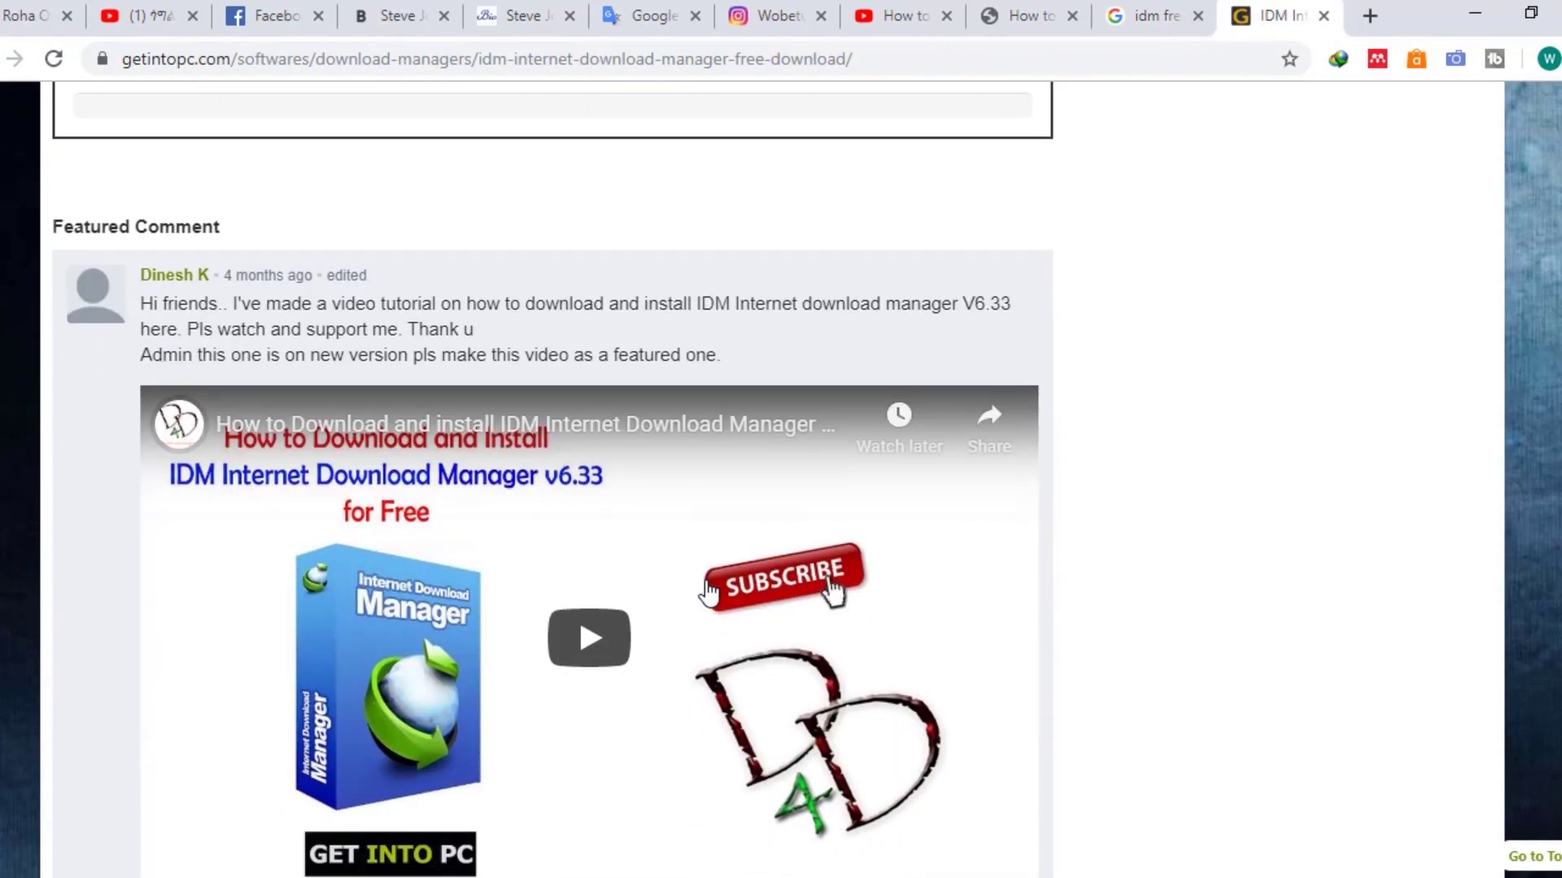
key(alt+Left)
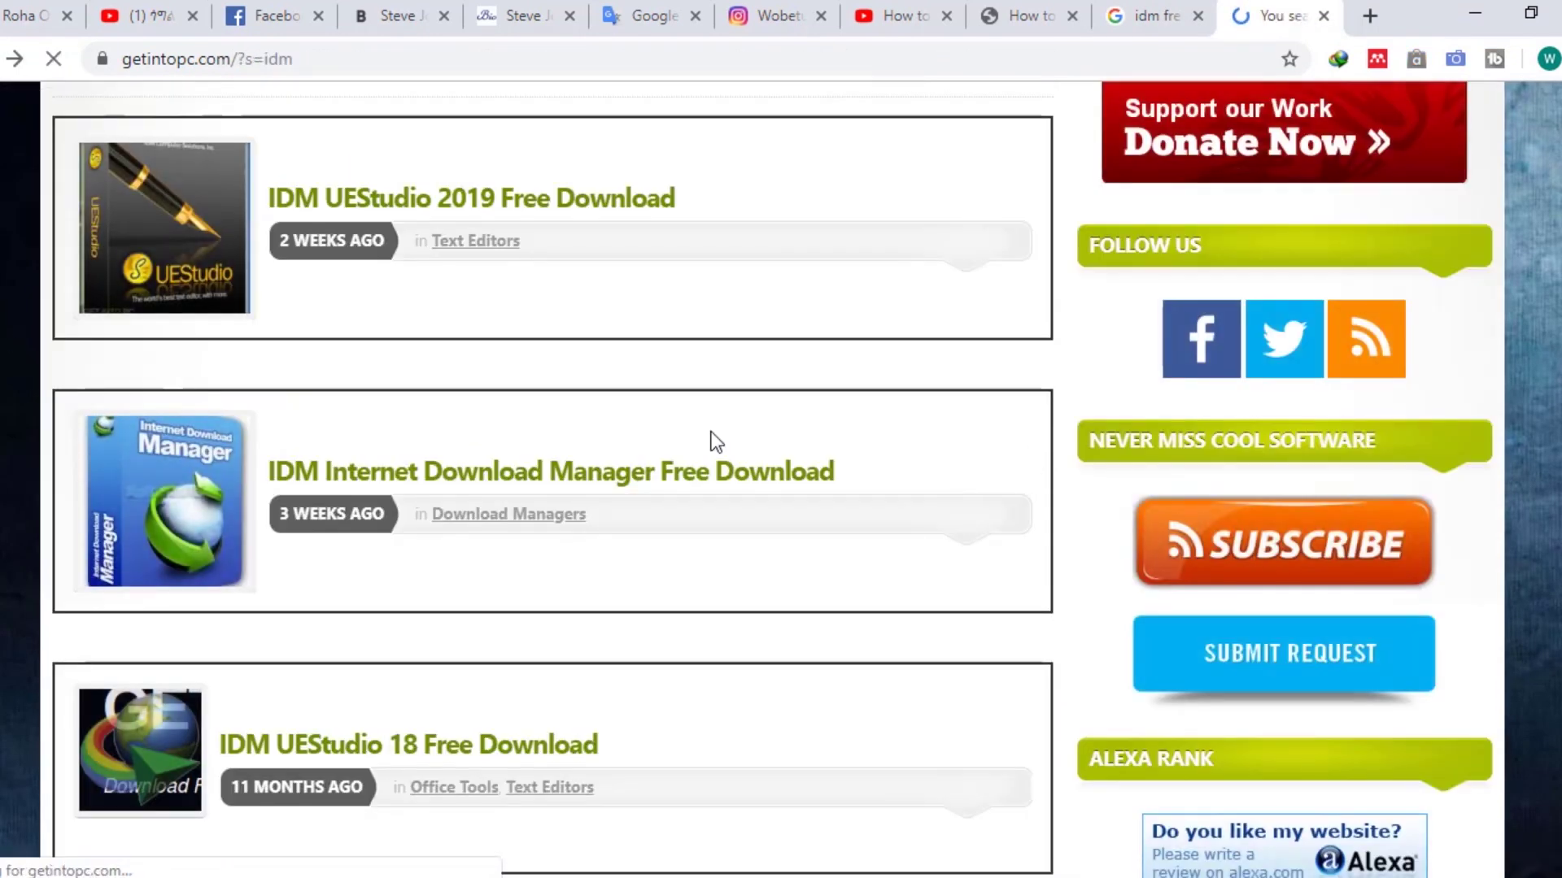
scroll(687, 464, down, 6)
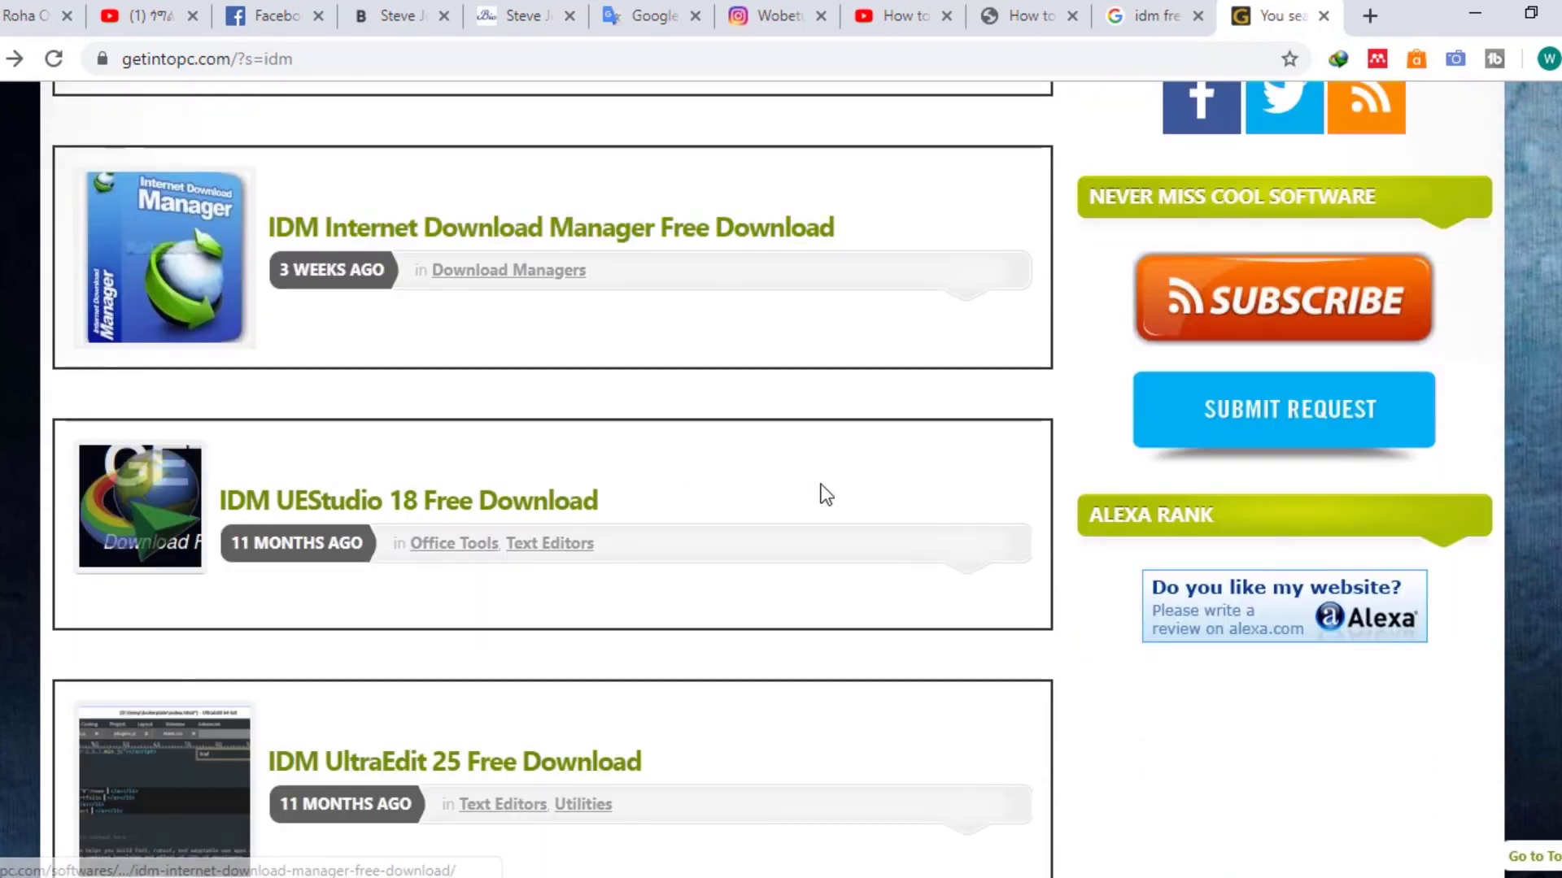
scroll(936, 537, down, 5)
scroll(716, 576, down, 3)
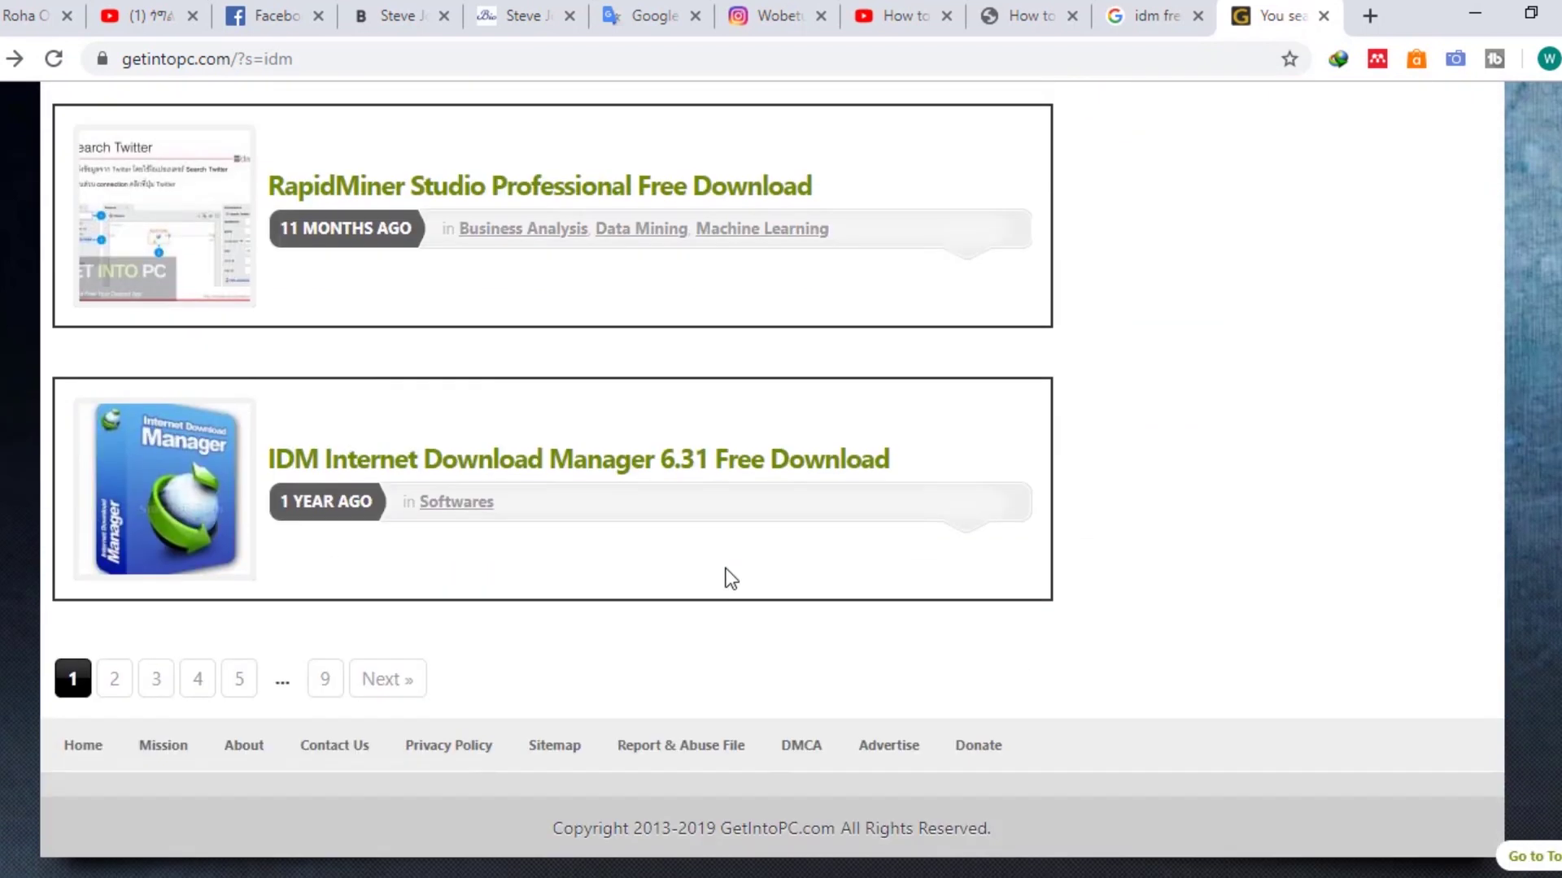
Open the IDM Internet Download Manager 6.31 Free Download page and examine its overview, features, technical setup details and download section
click(725, 462)
scroll(720, 476, down, 7)
scroll(716, 488, down, 12)
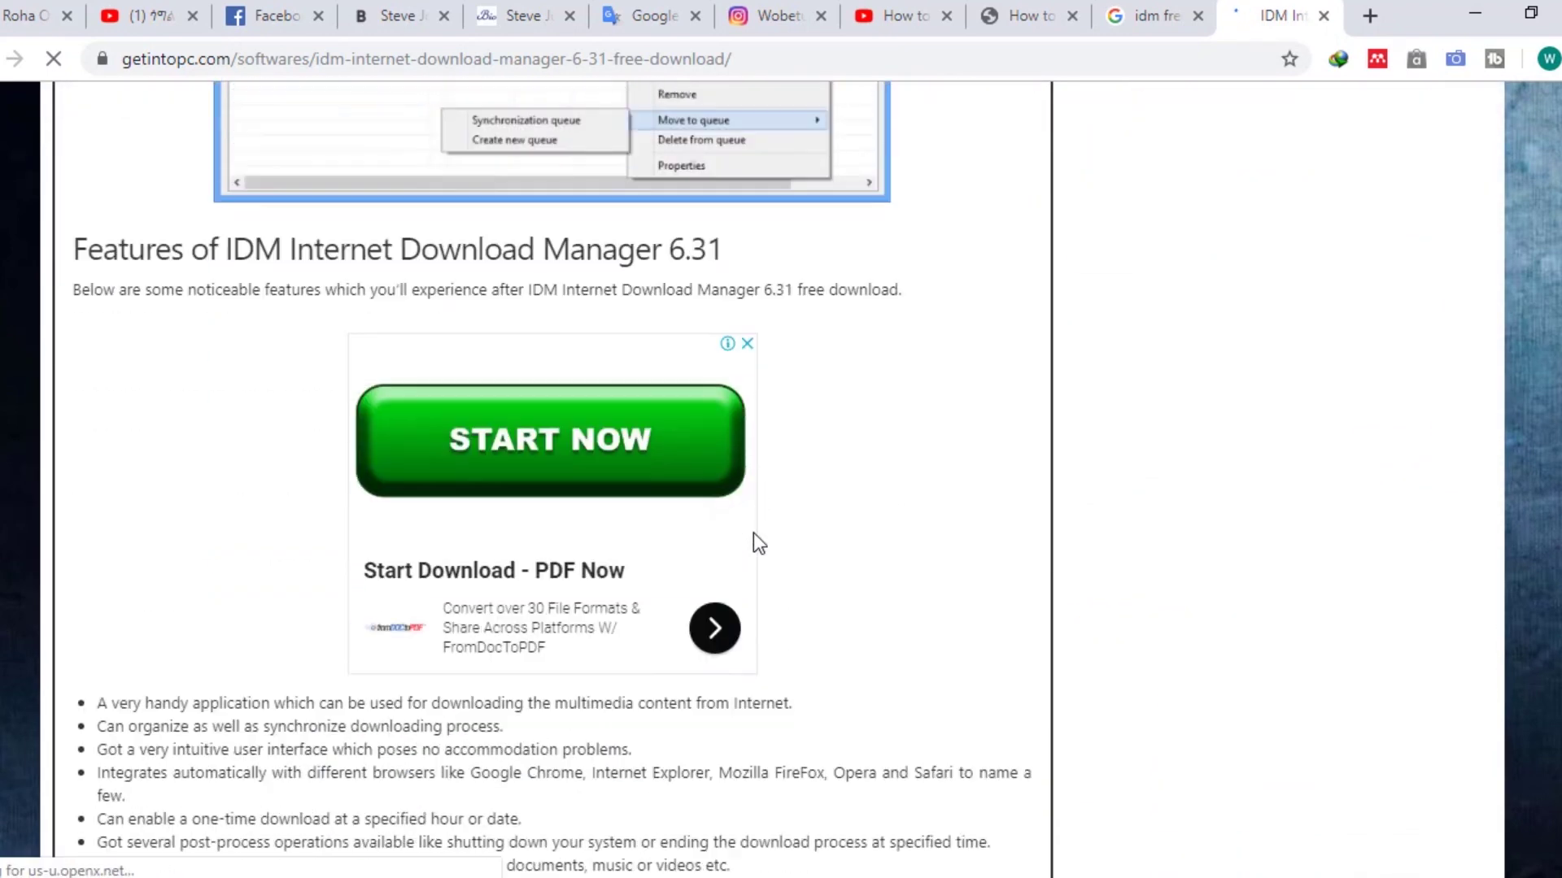
scroll(754, 530, down, 20)
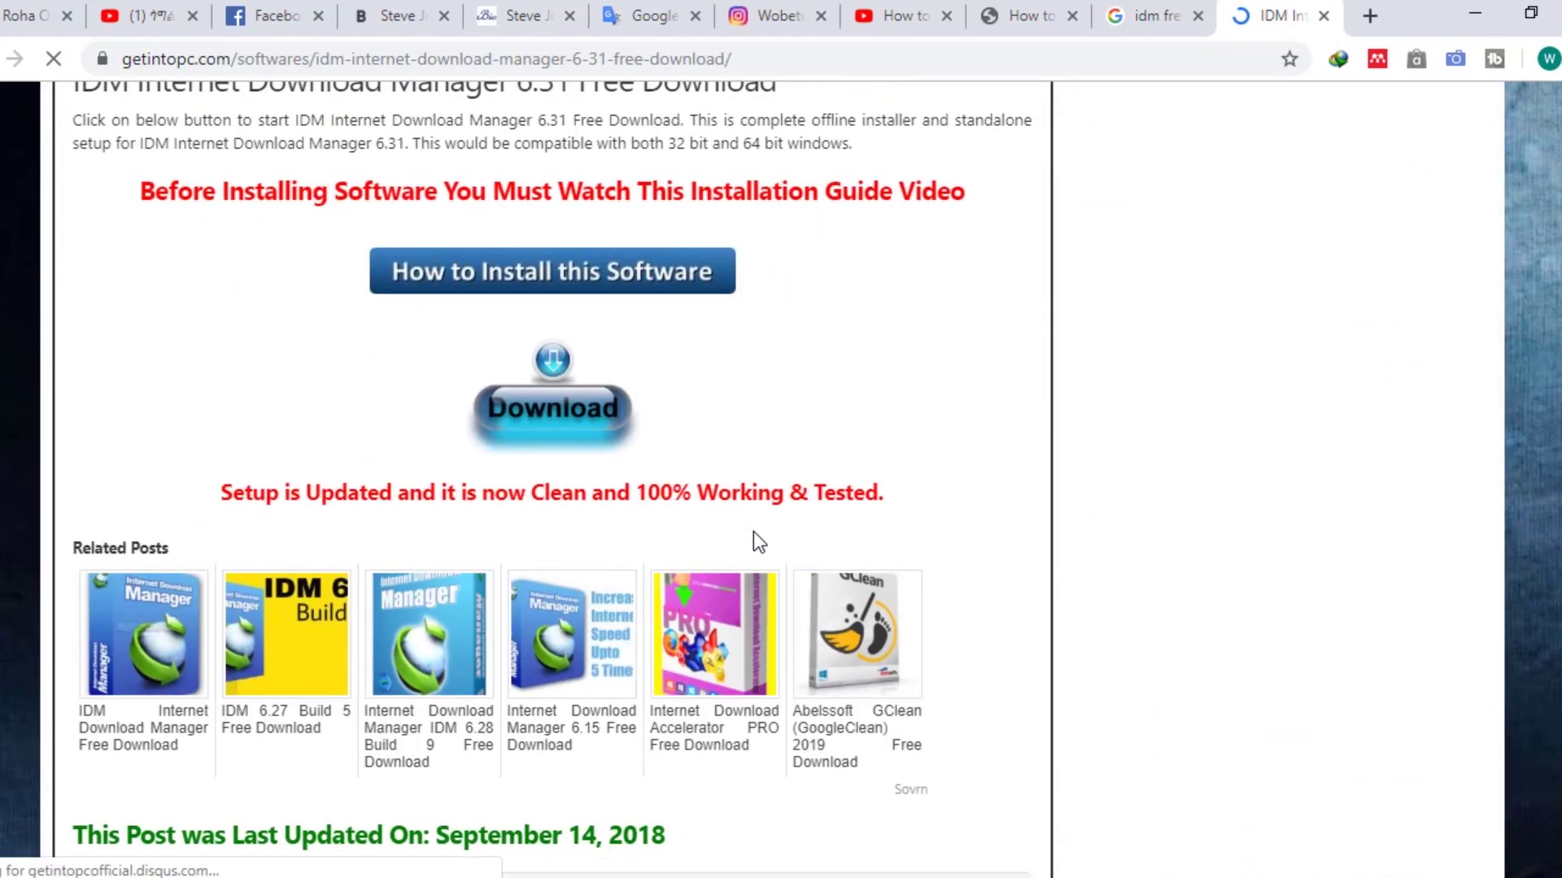
scroll(836, 352, up, 20)
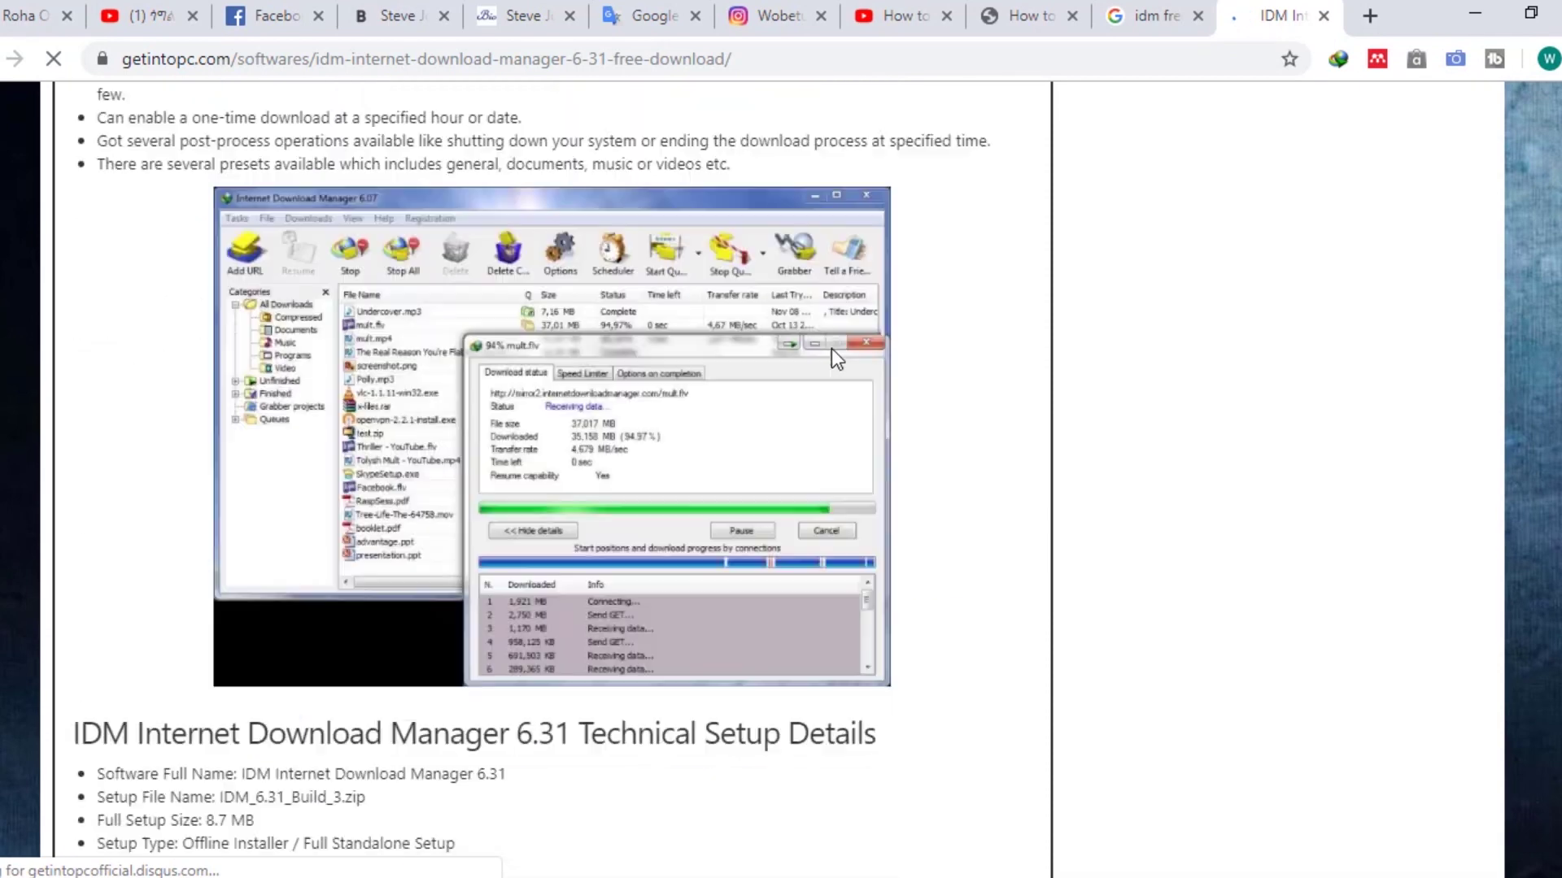
scroll(820, 350, up, 15)
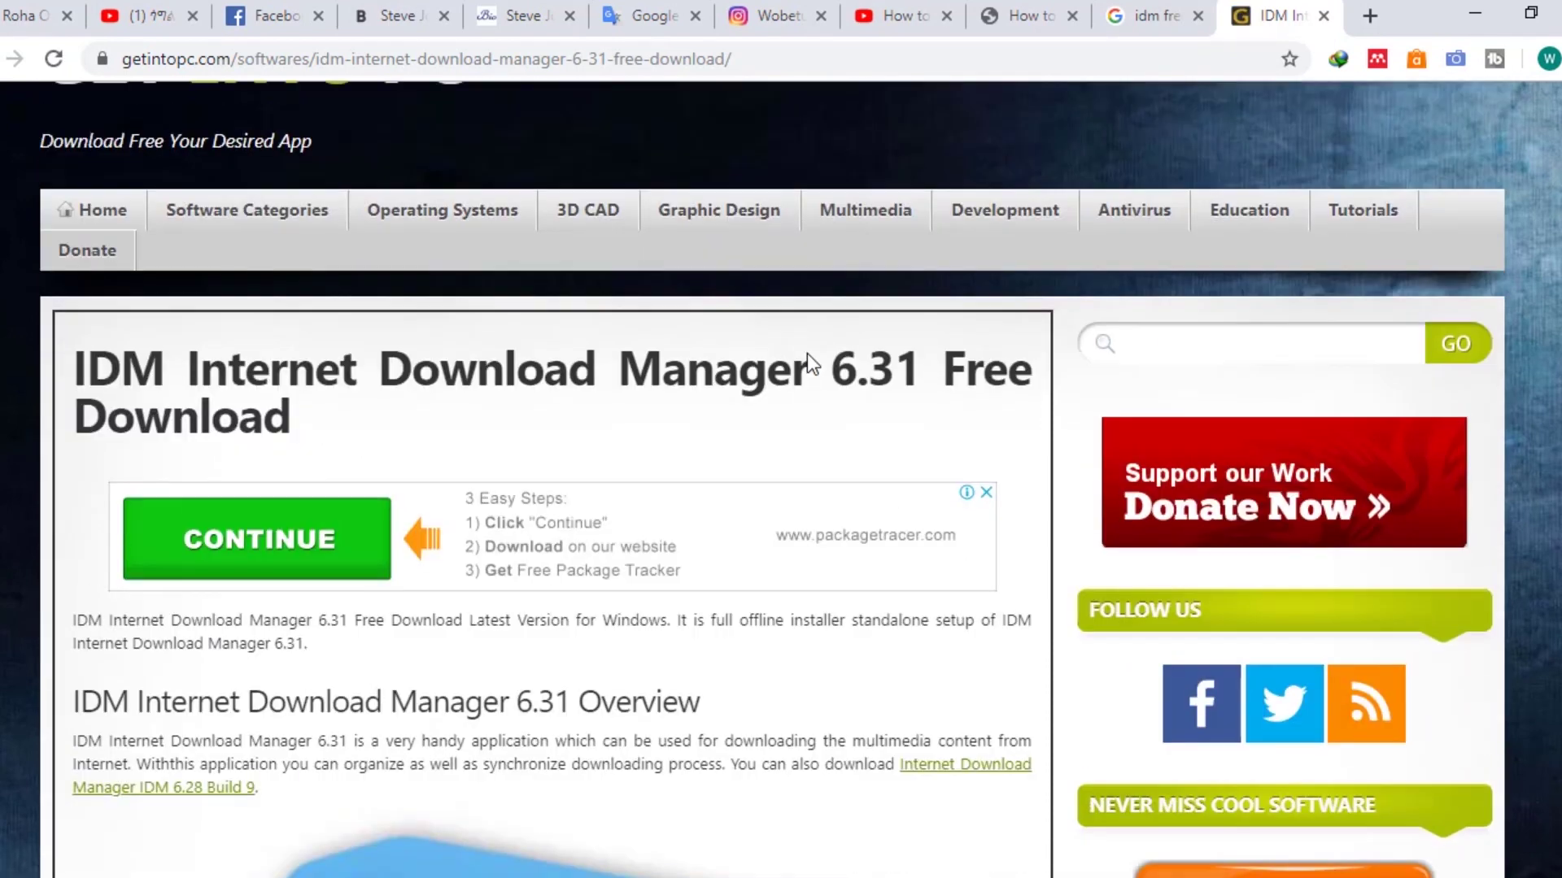
scroll(740, 434, down, 10)
scroll(767, 416, up, 8)
scroll(765, 406, down, 4)
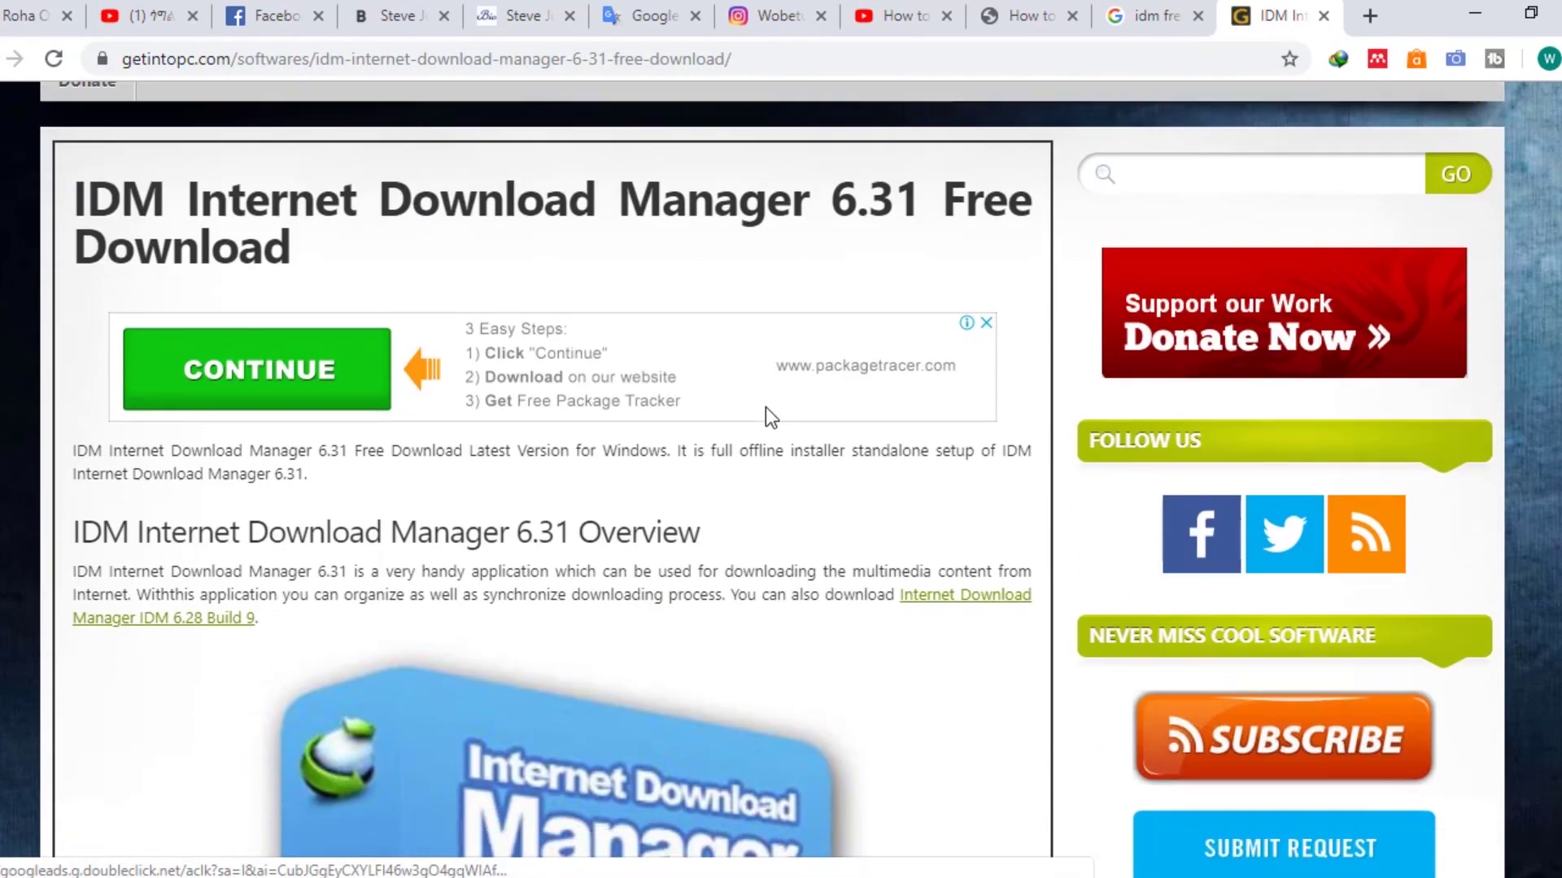
scroll(765, 406, down, 20)
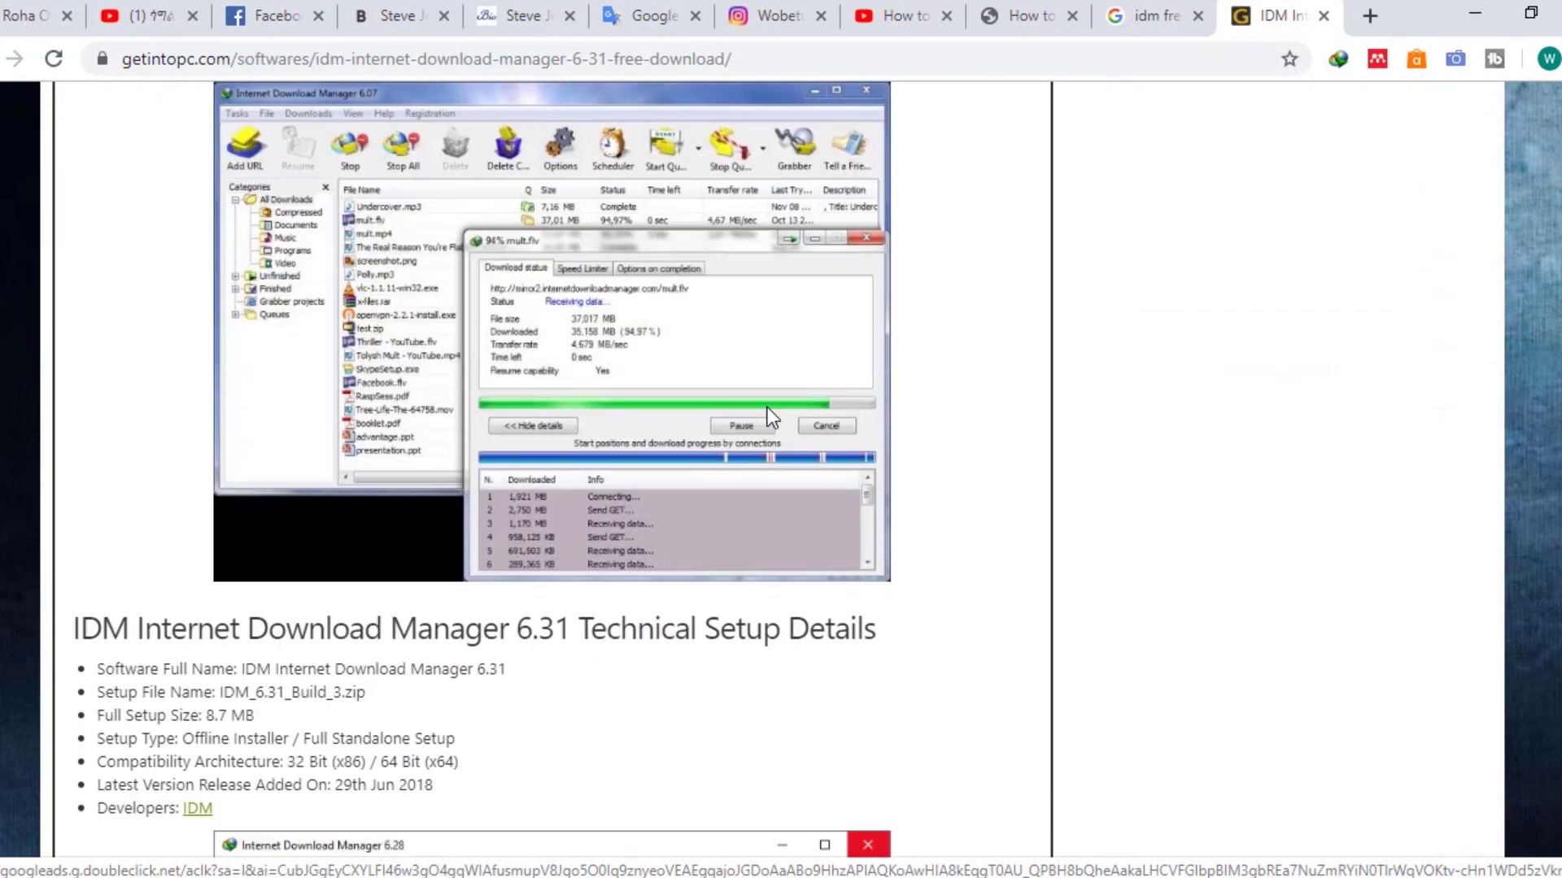
scroll(770, 406, down, 6)
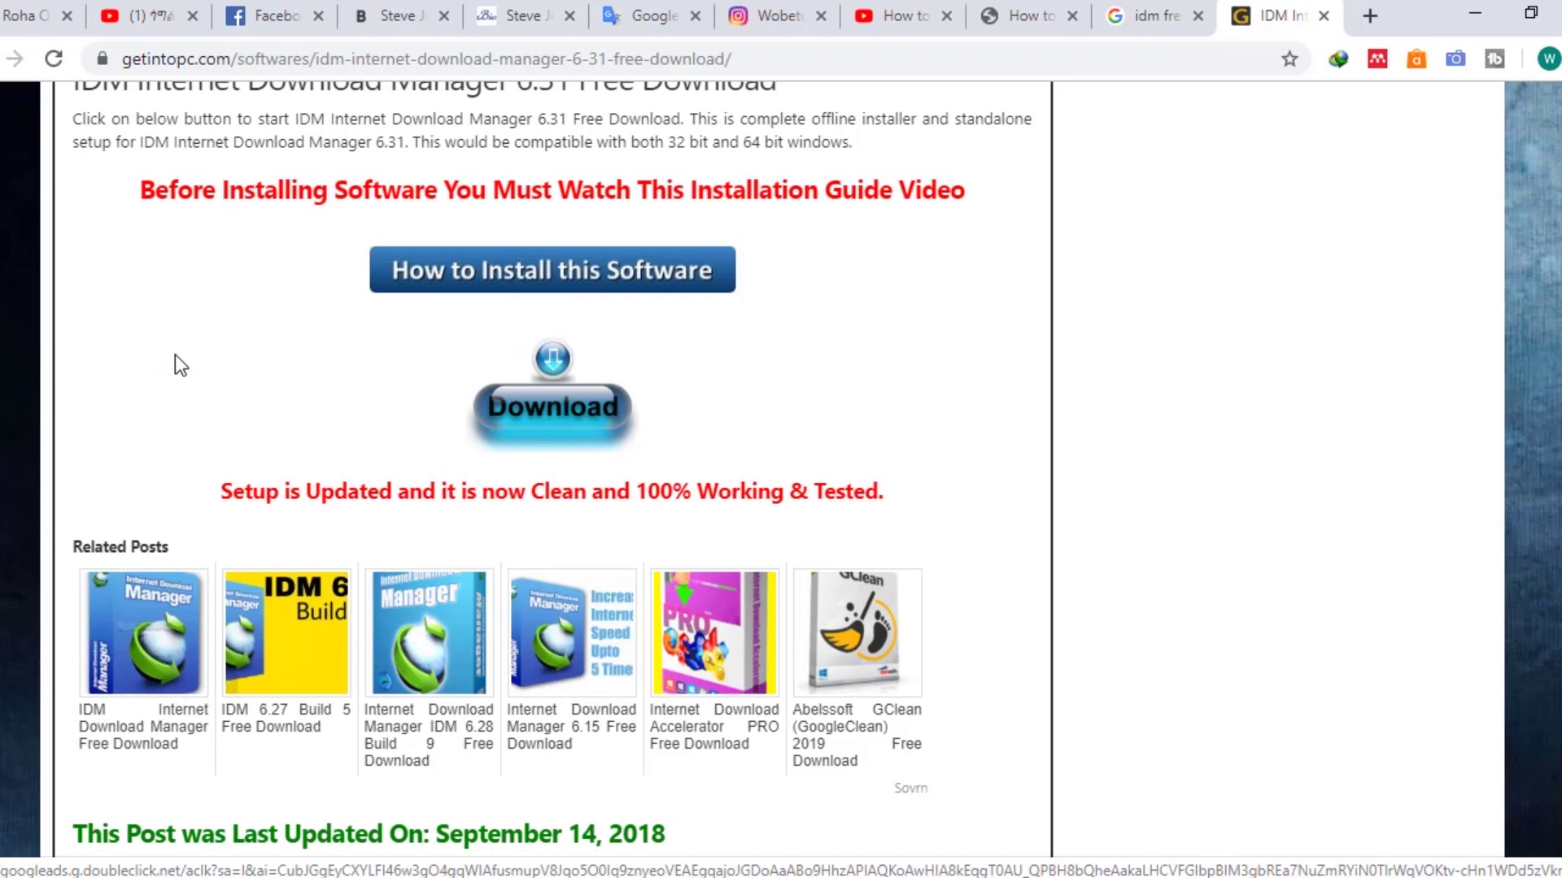
Open the installation guide for IDM 6.31 and view its tutorial video section
click(535, 275)
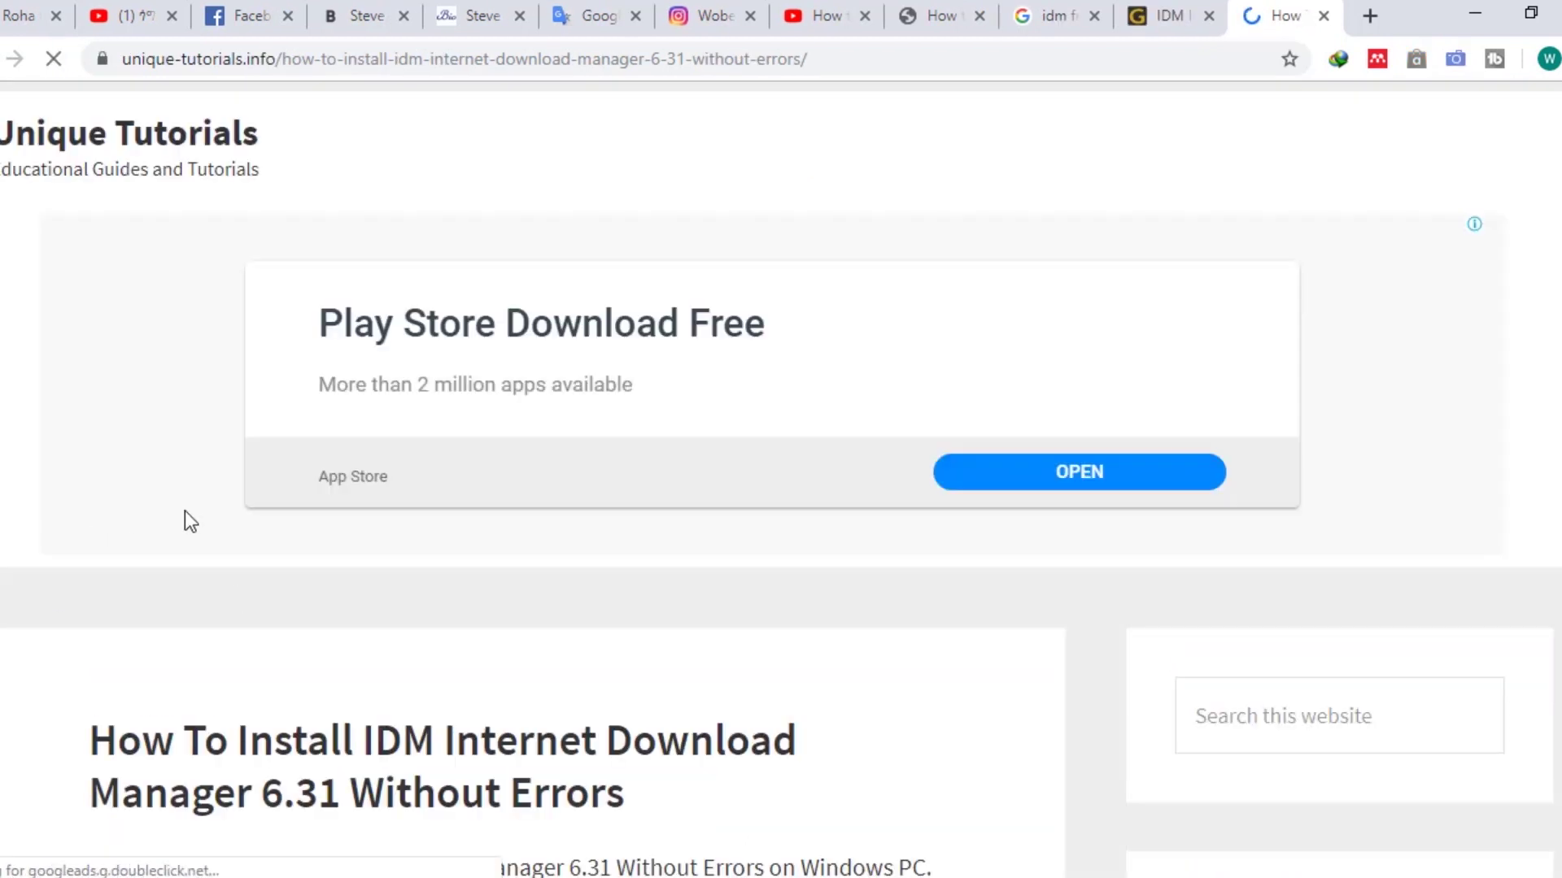
scroll(287, 560, down, 6)
scroll(287, 560, down, 4)
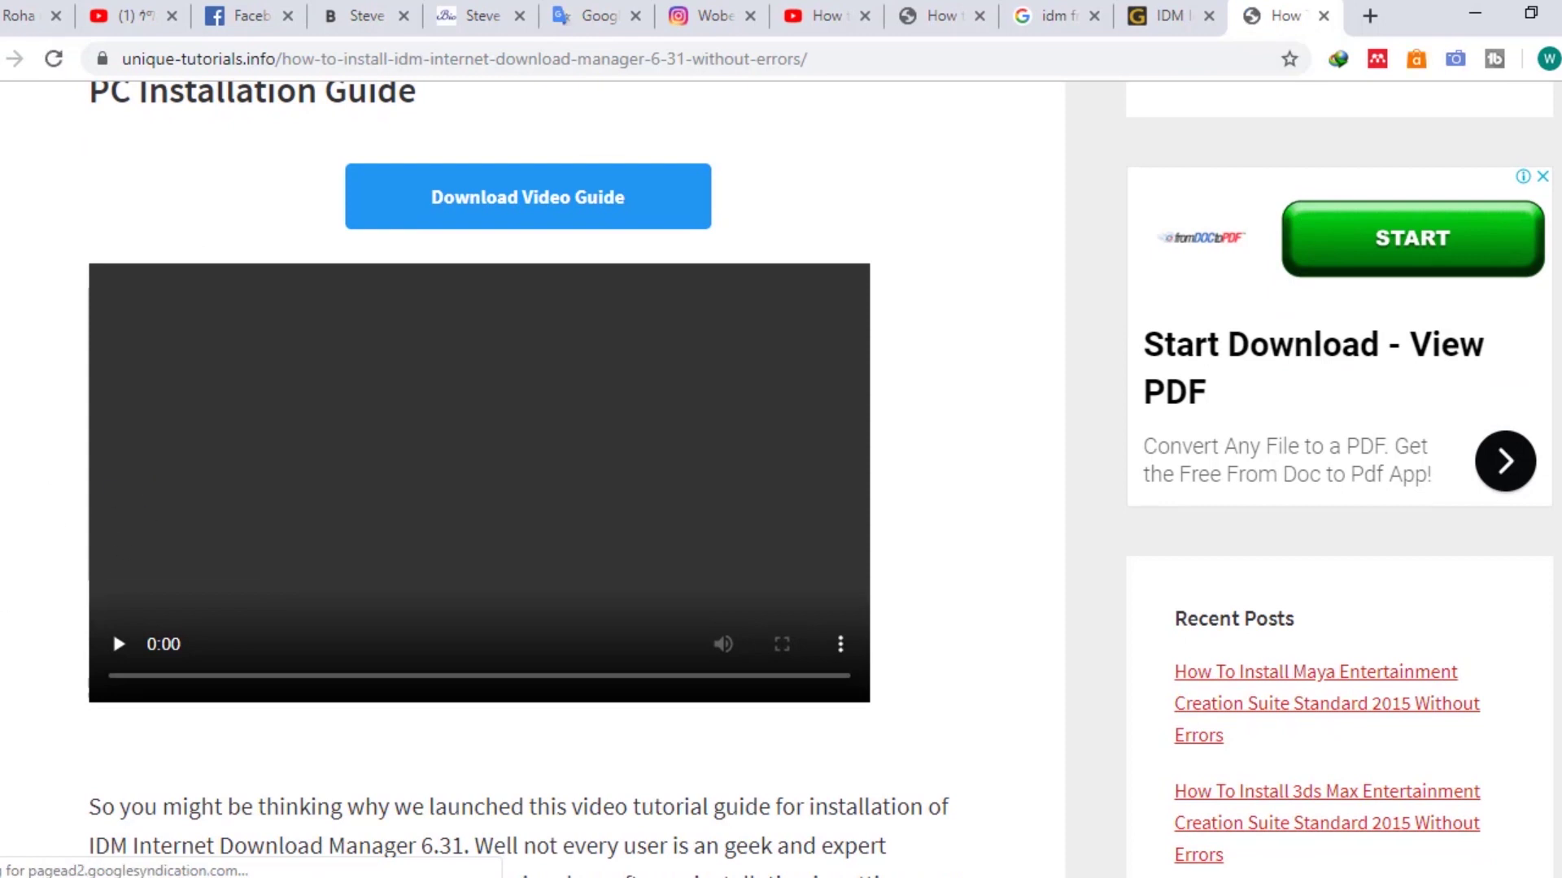
Play the IDM 6.31 installation guide video in full screen, skip ahead near its end, then exit full screen and pause it
scroll(141, 285, down, 4)
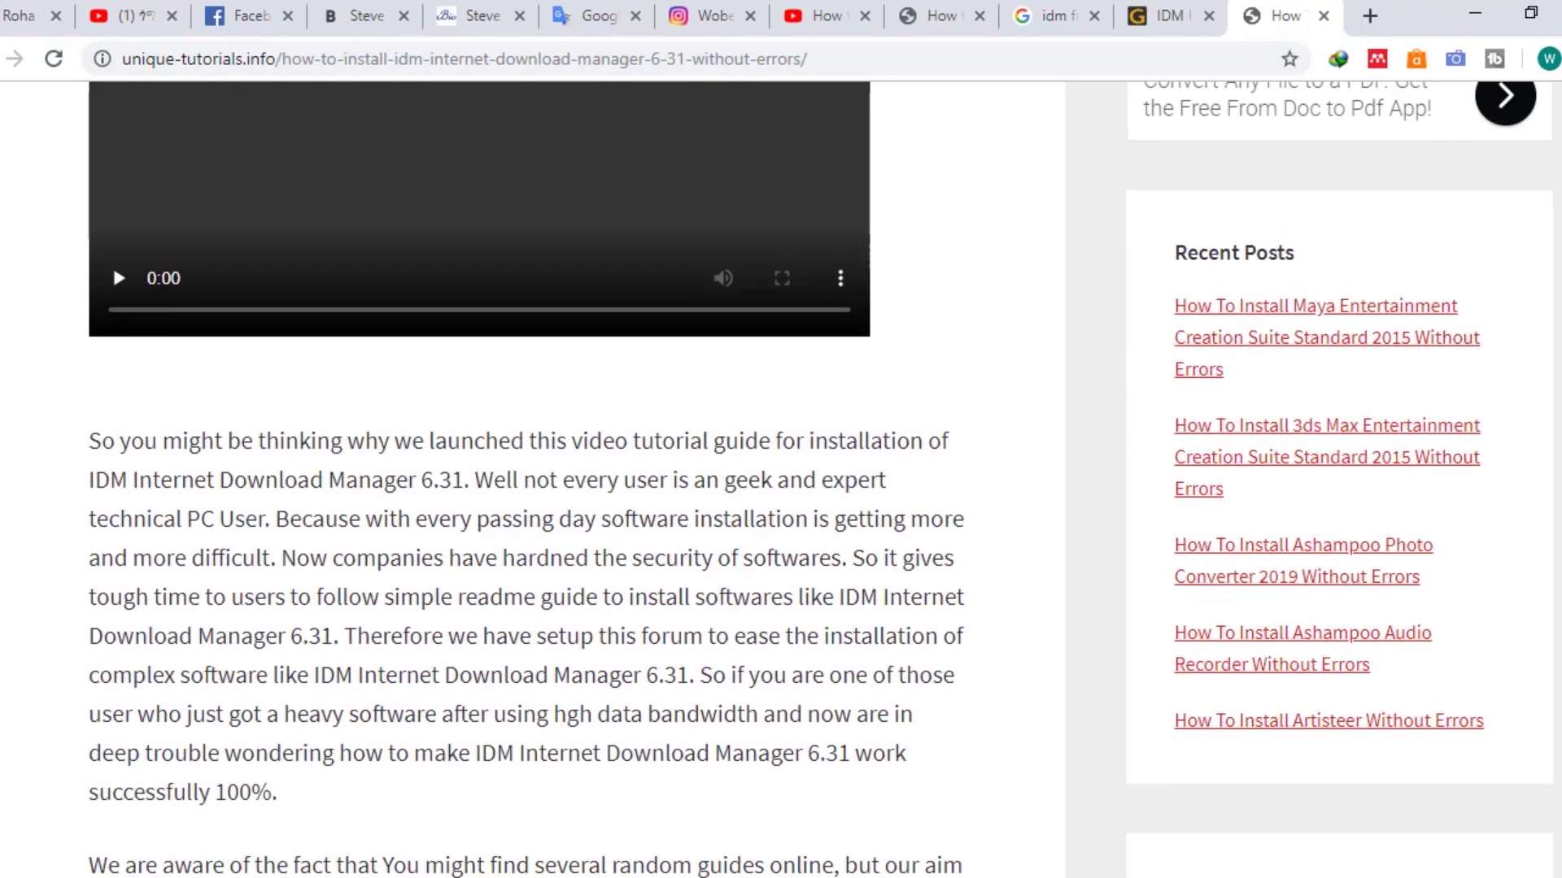
click(121, 283)
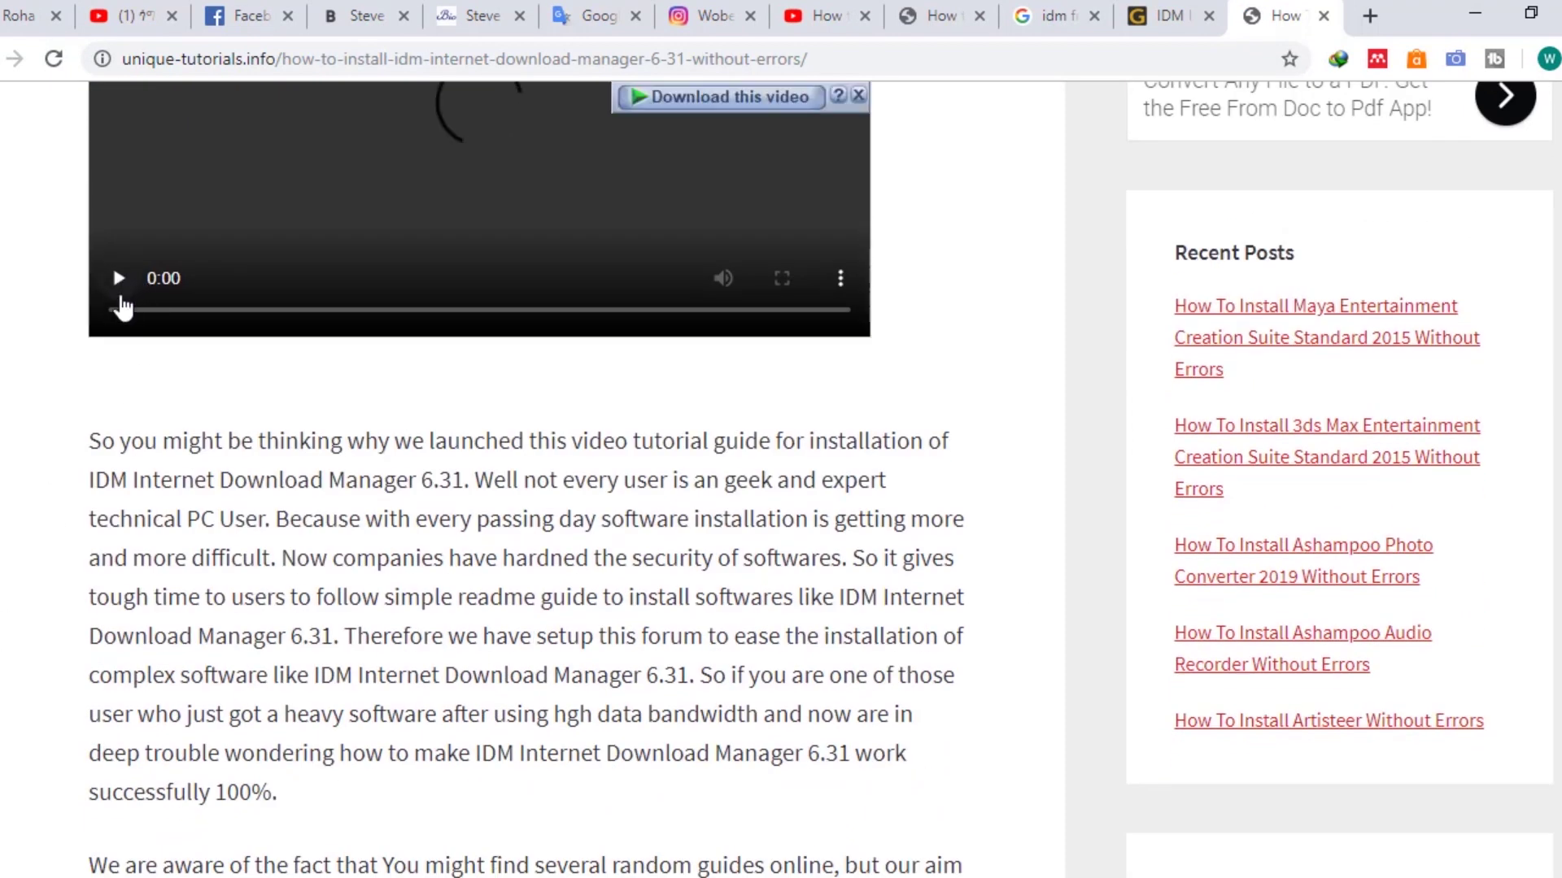
scroll(12, 414, up, 4)
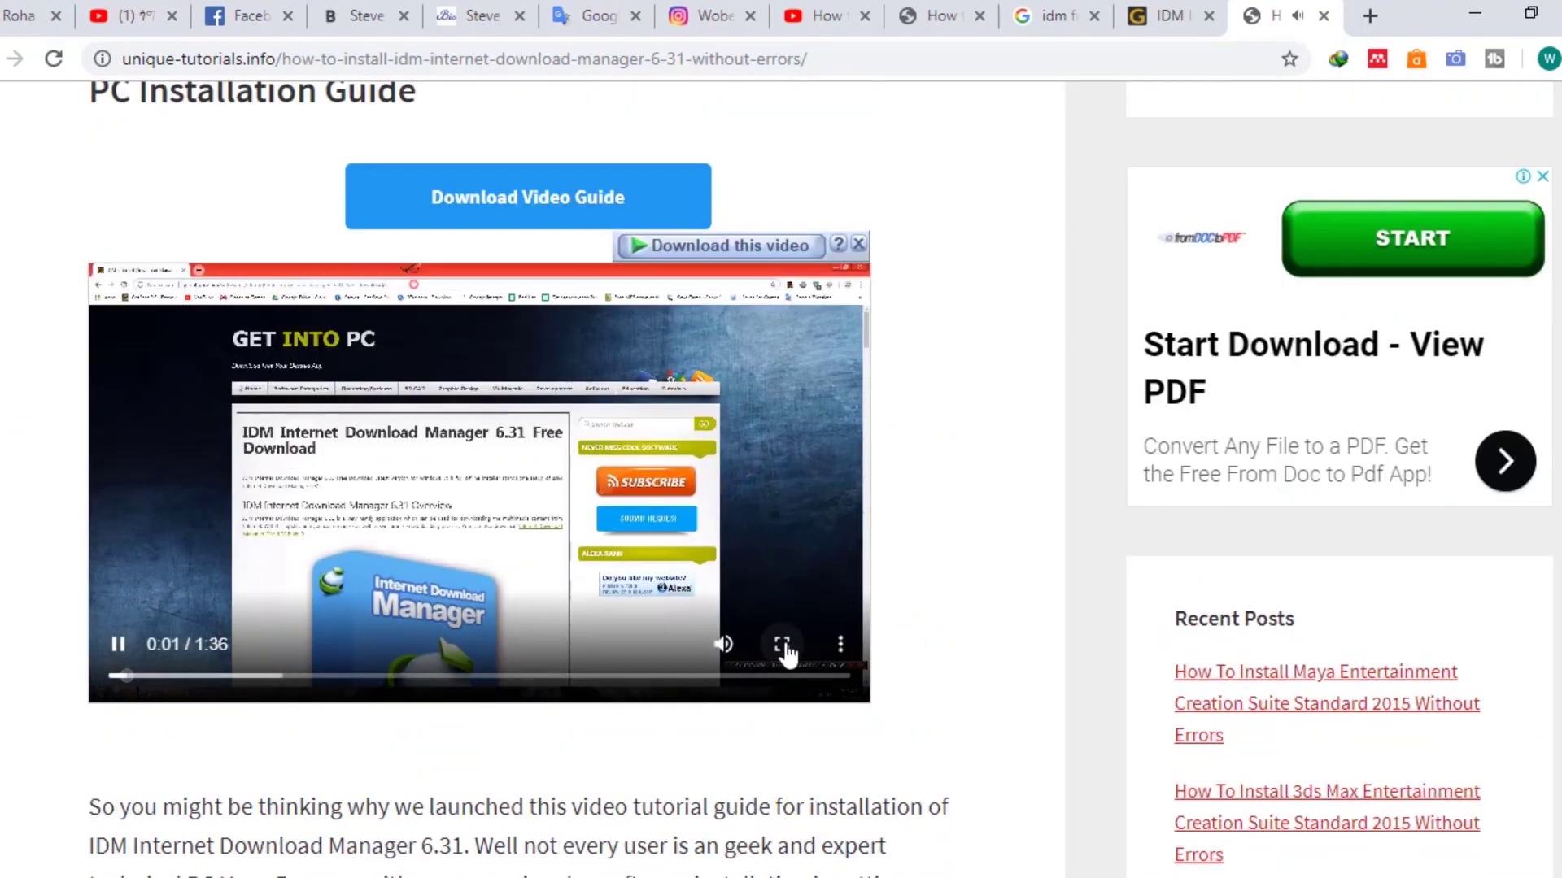
click(782, 644)
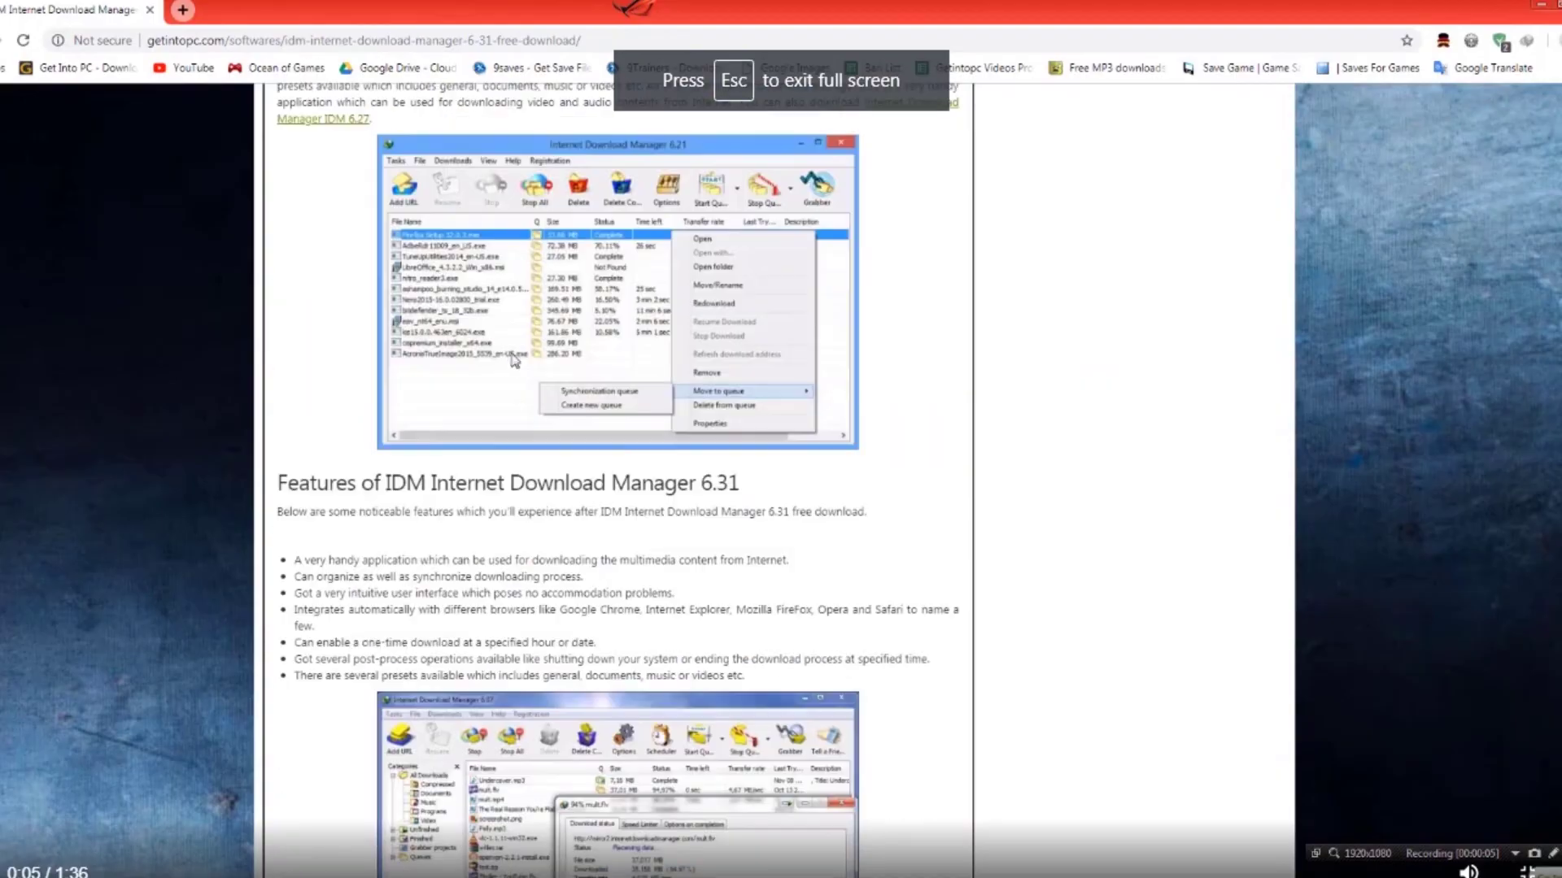
click(354, 867)
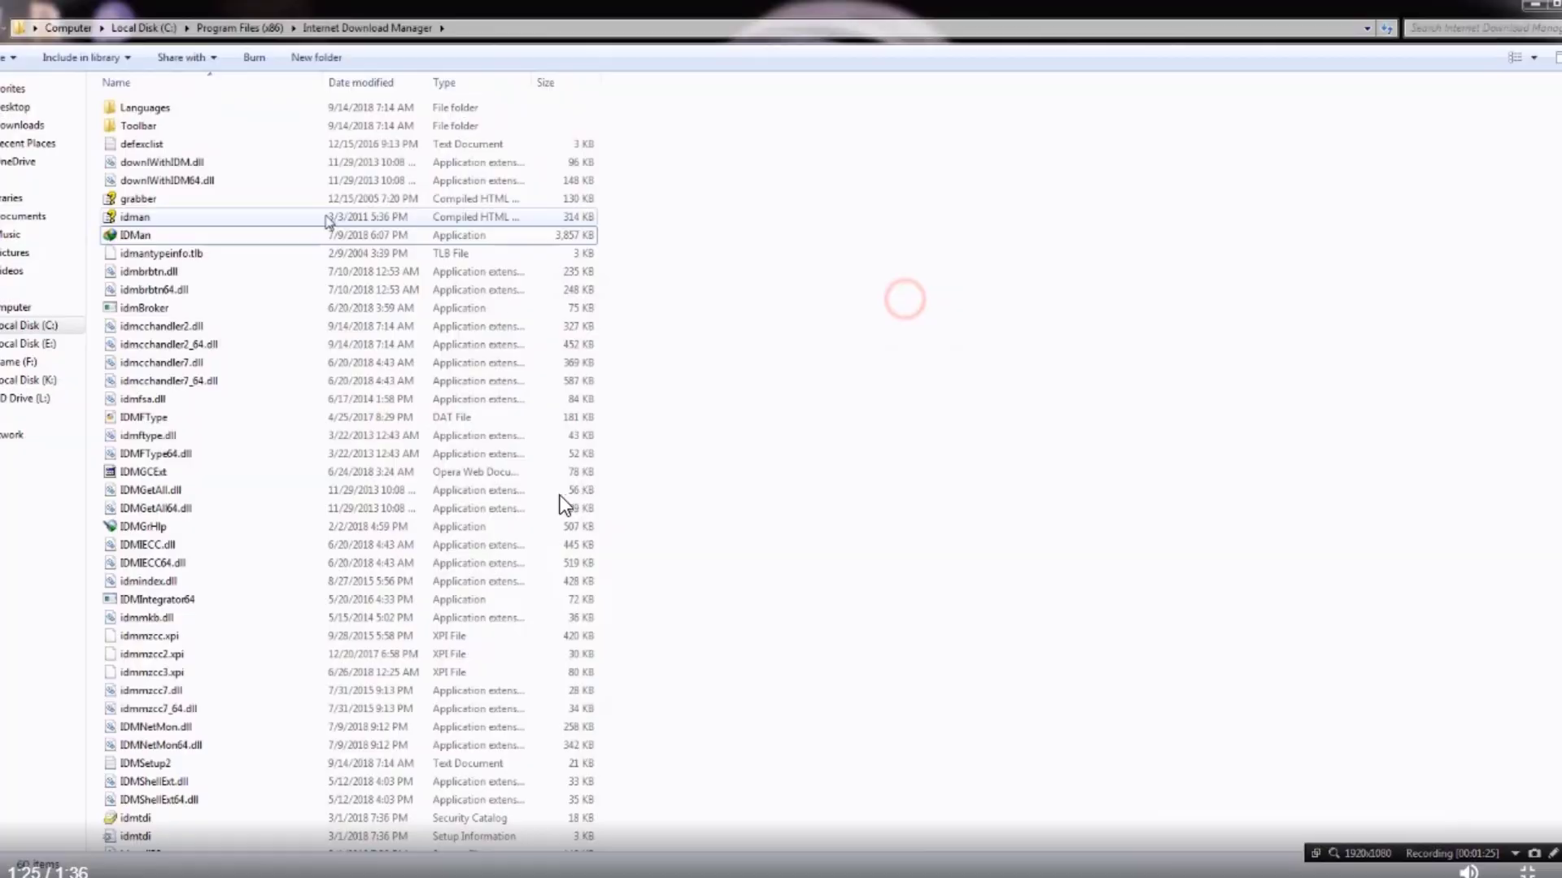
key(Escape)
click(115, 646)
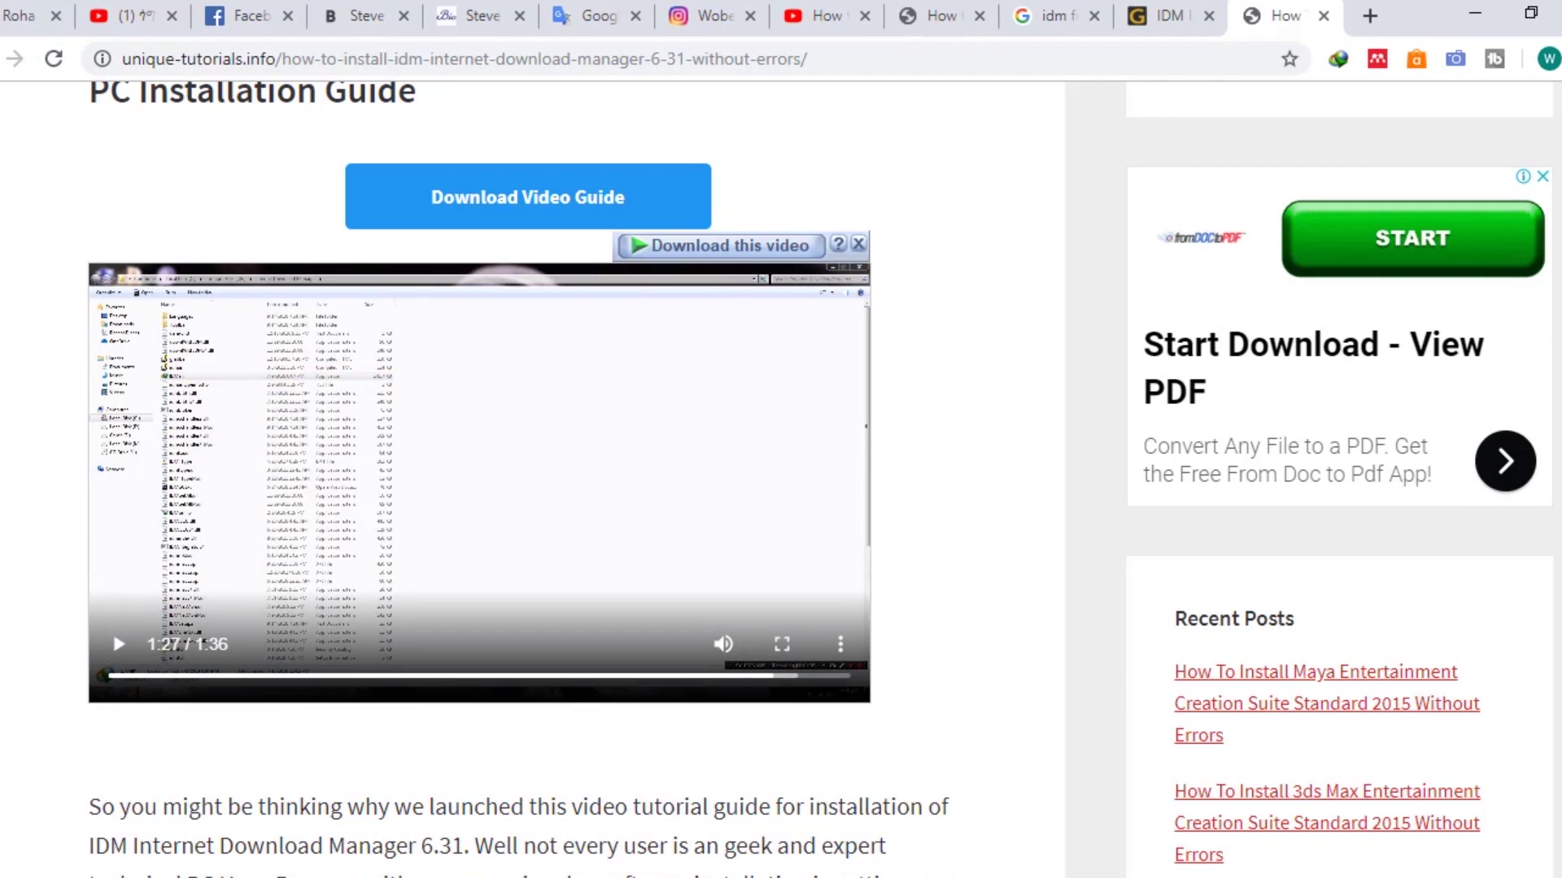
click(926, 557)
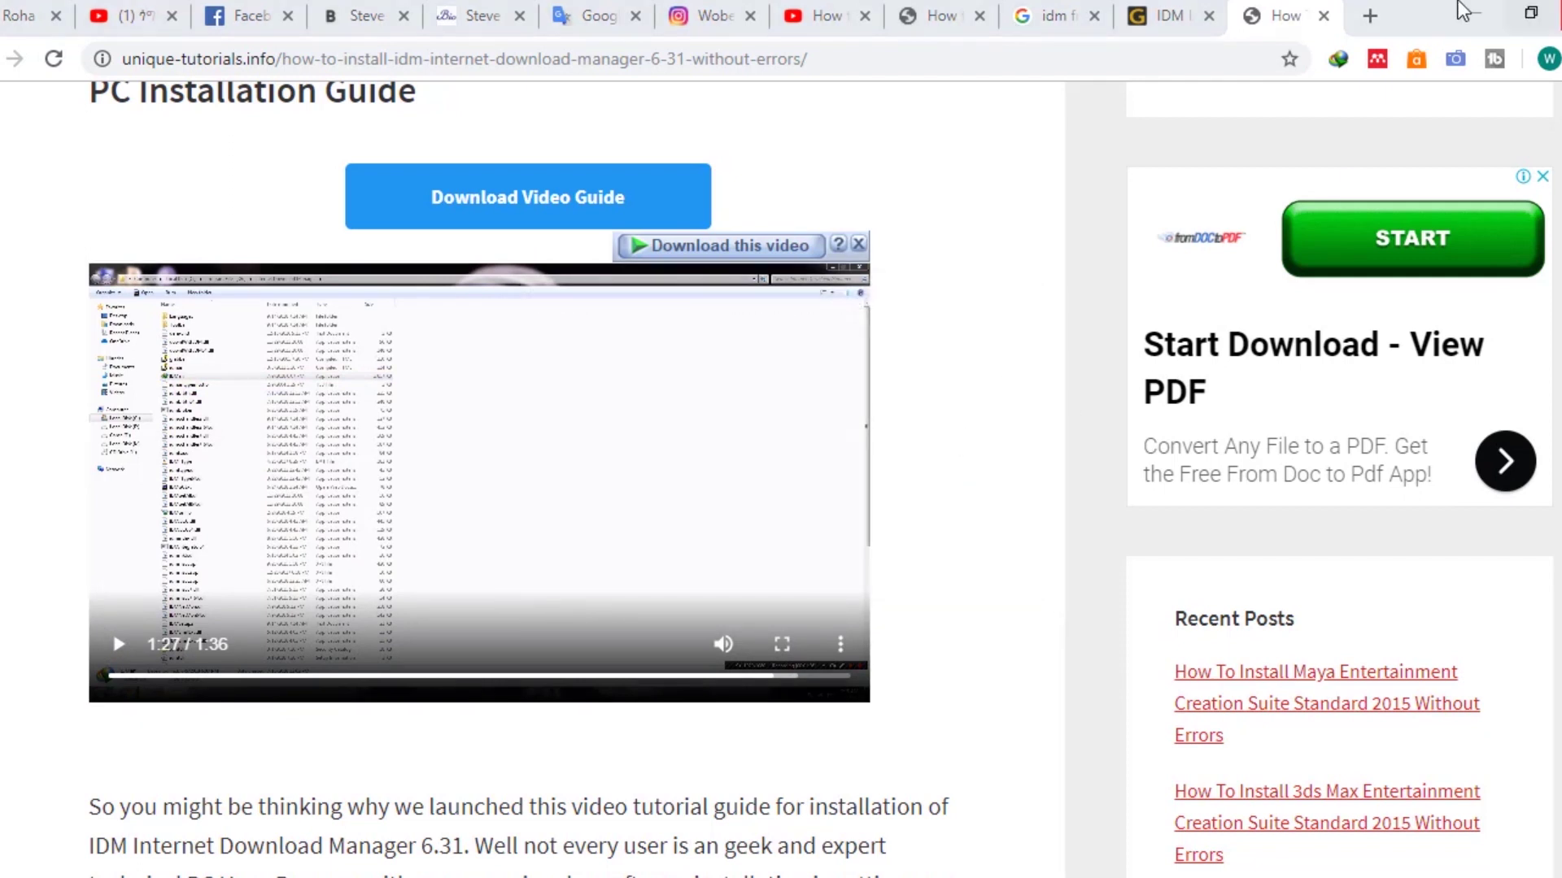
Minimise the browser, search Windows for "idm", view the idman633build3.exe entry, and dismiss the Internet Download Manager serial number warning
click(1468, 16)
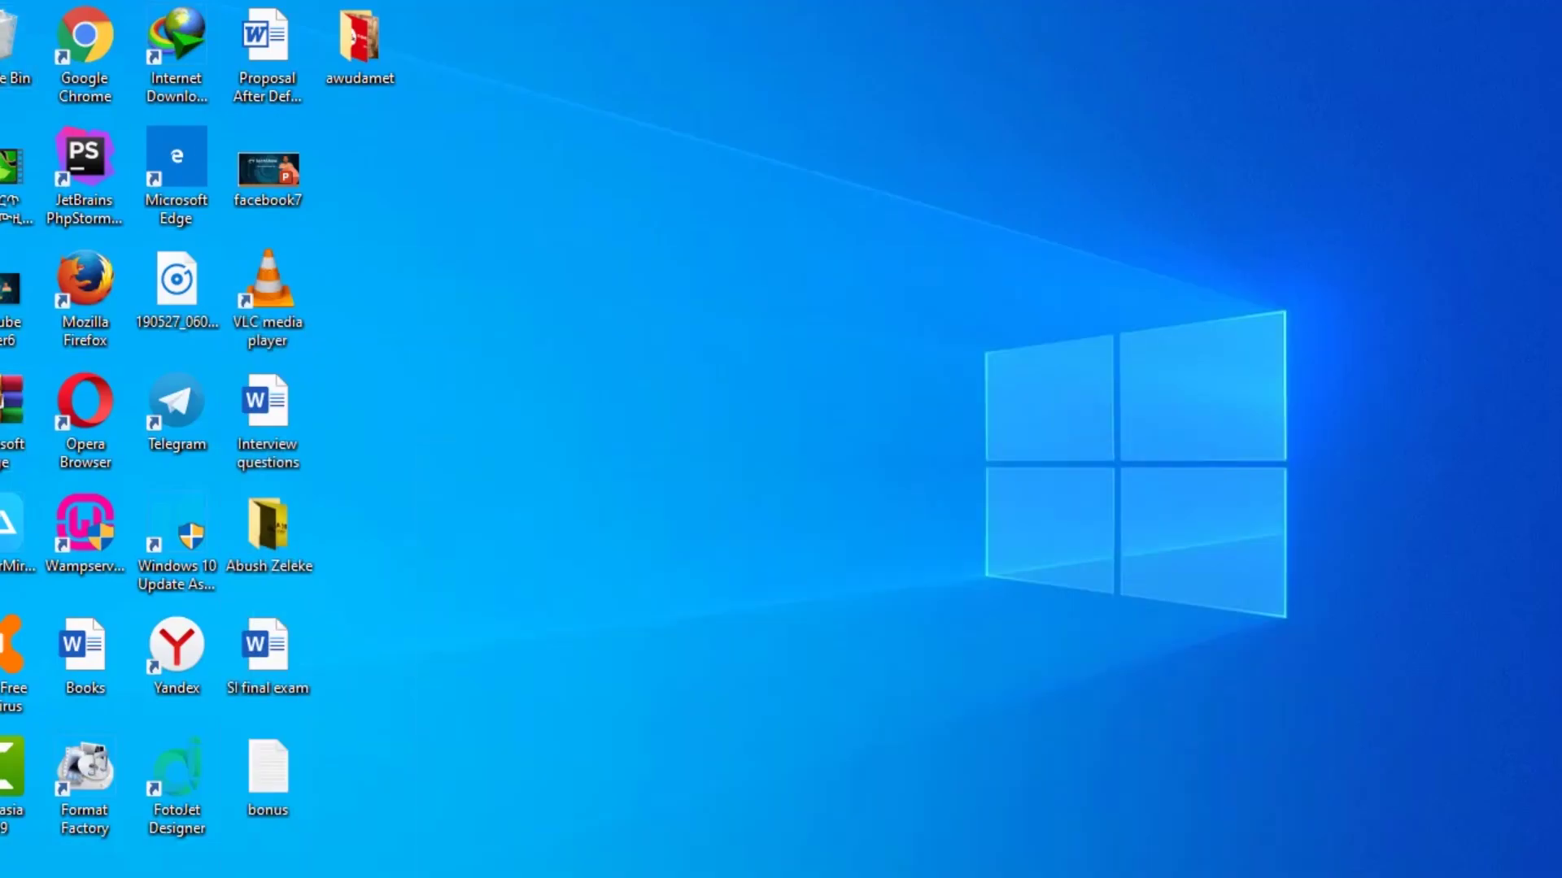
key(super+s)
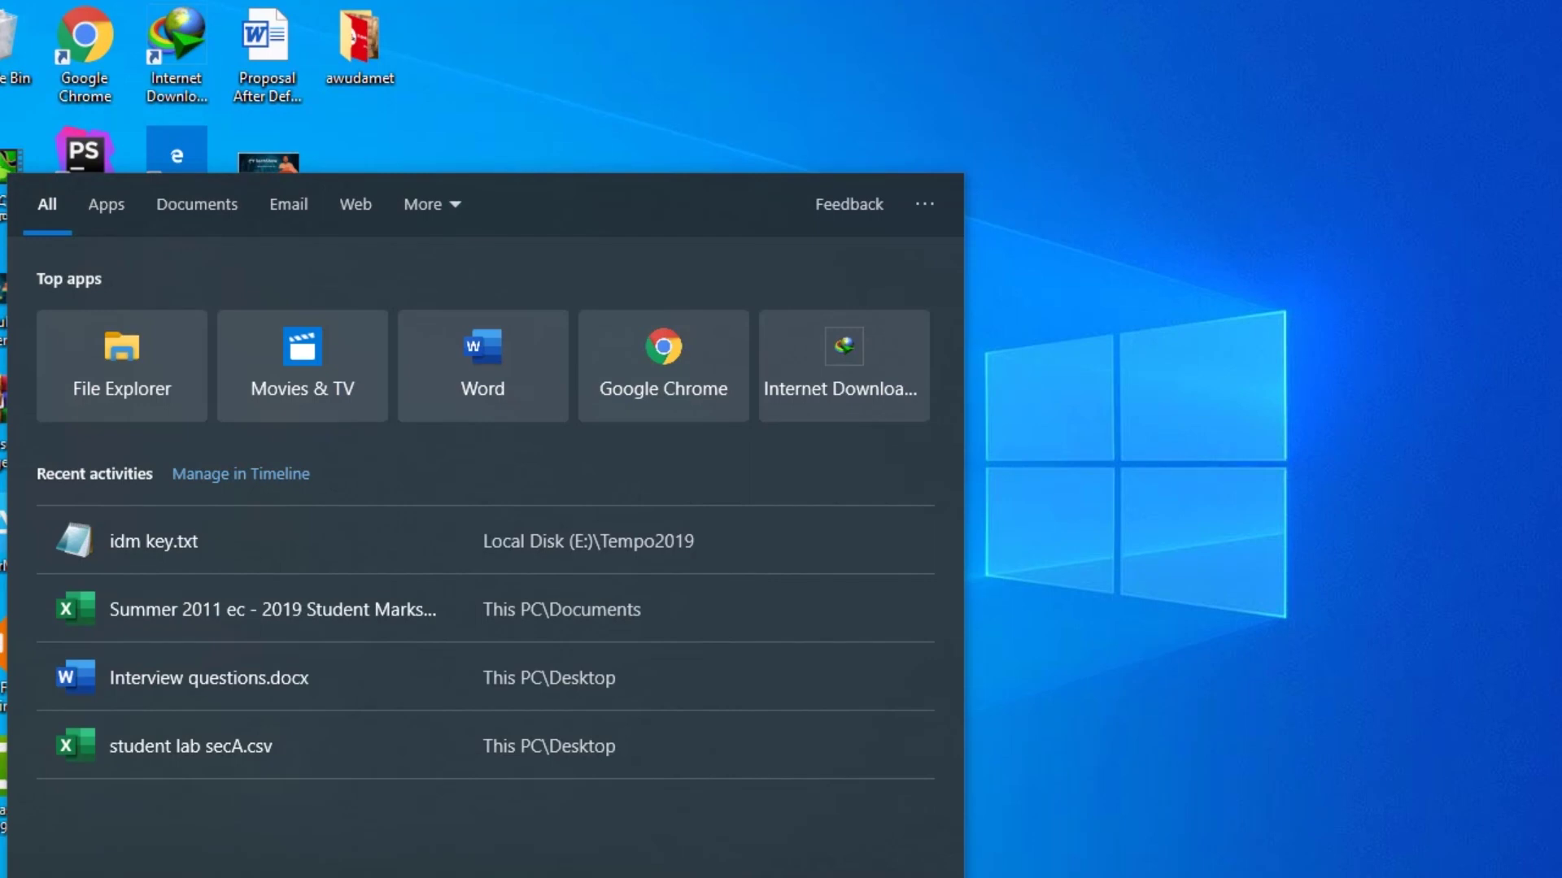
text(idm)
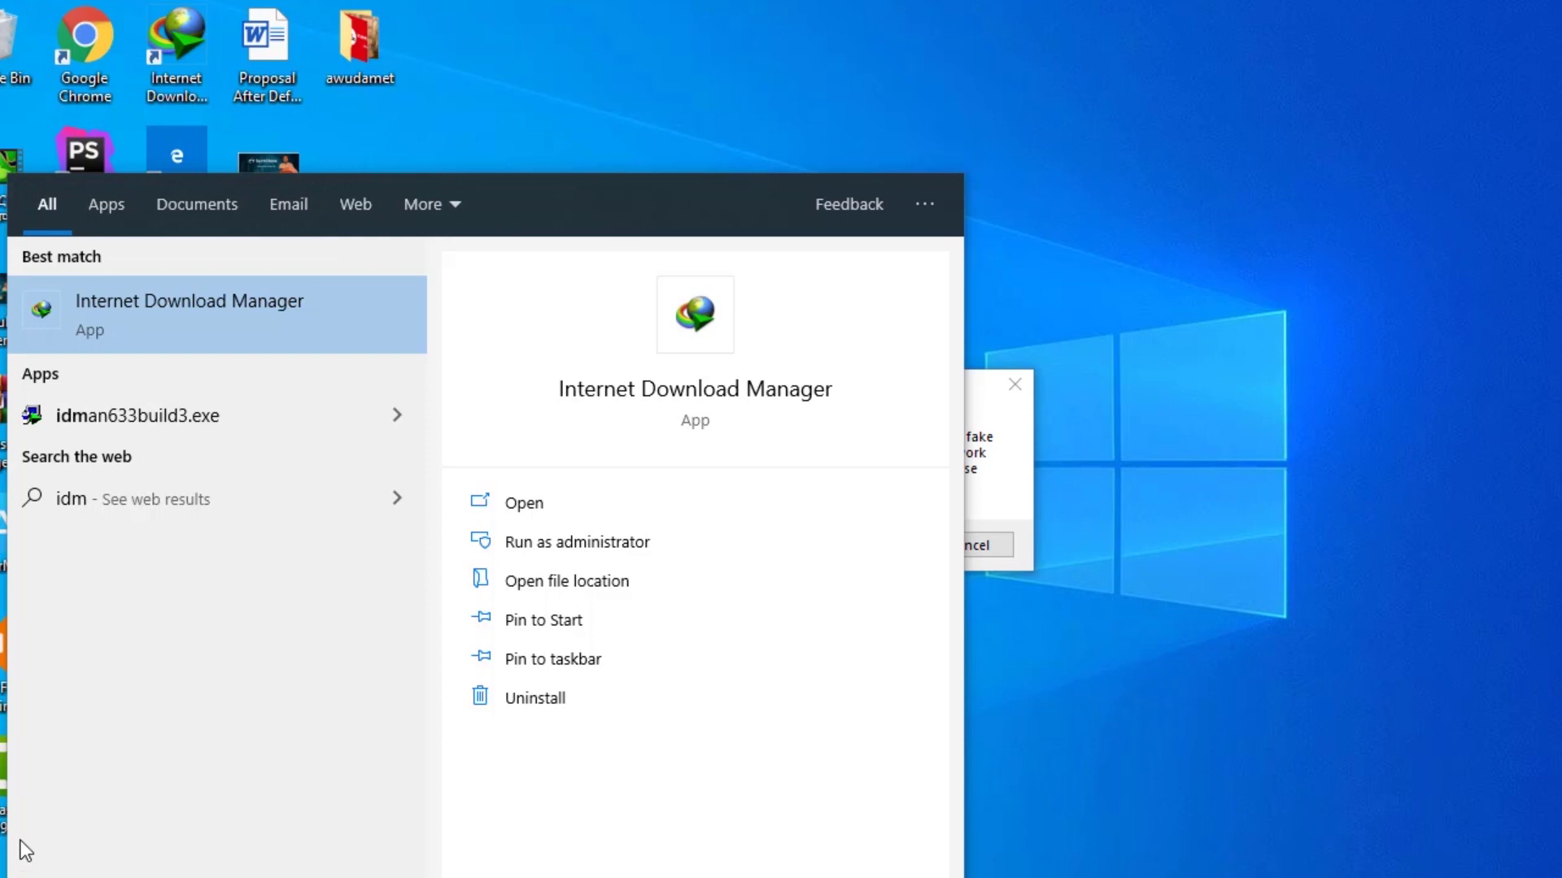
key(BackSpace)
key(BackSpace)
key(BackSpace)
key(super)
text(idm)
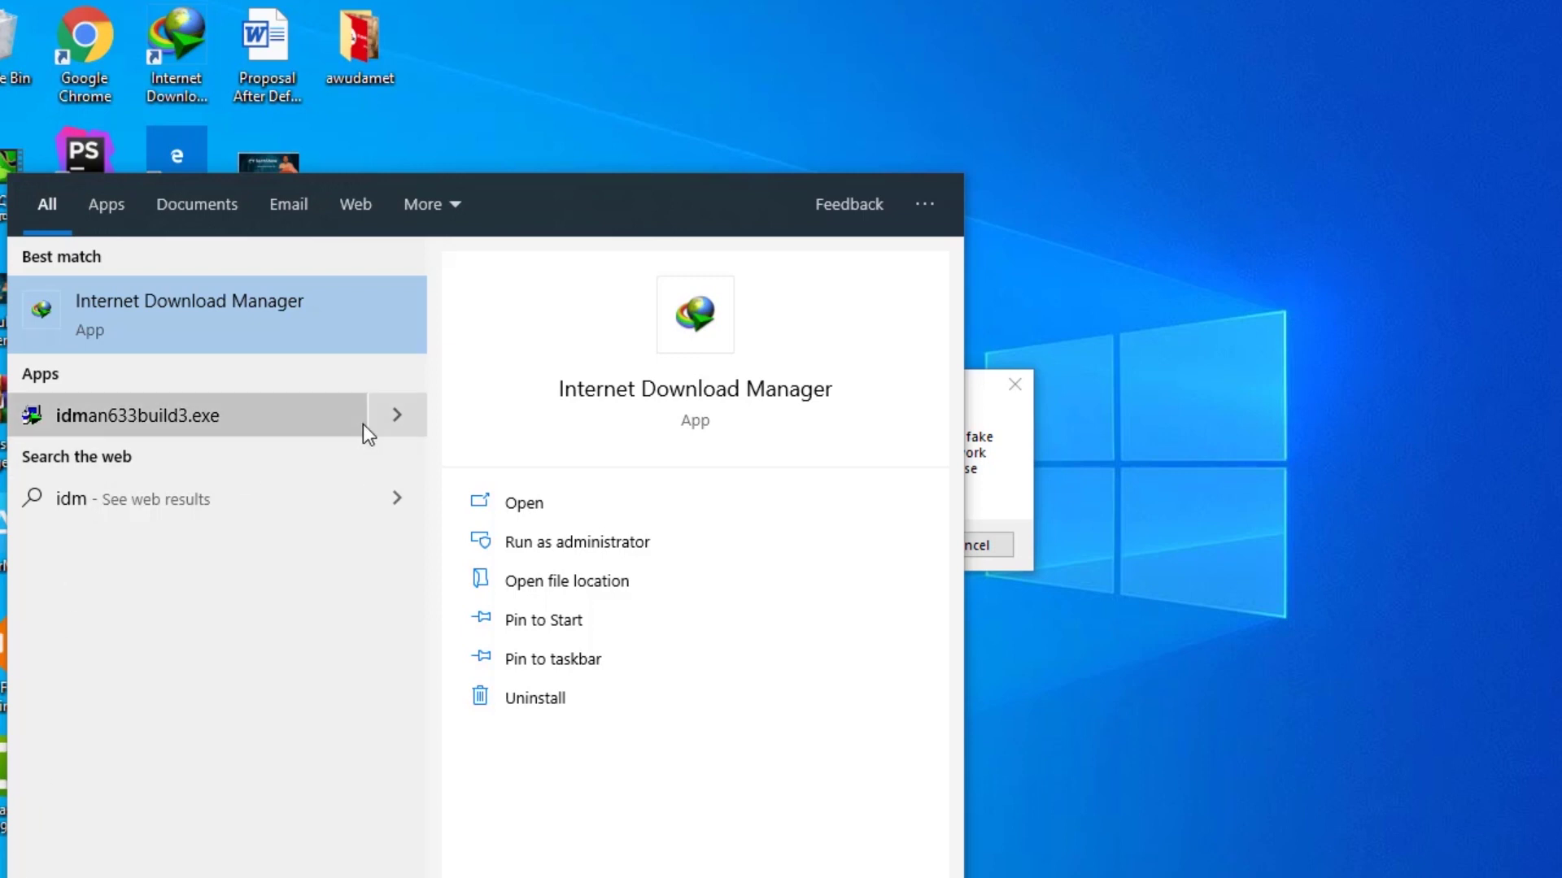
click(402, 417)
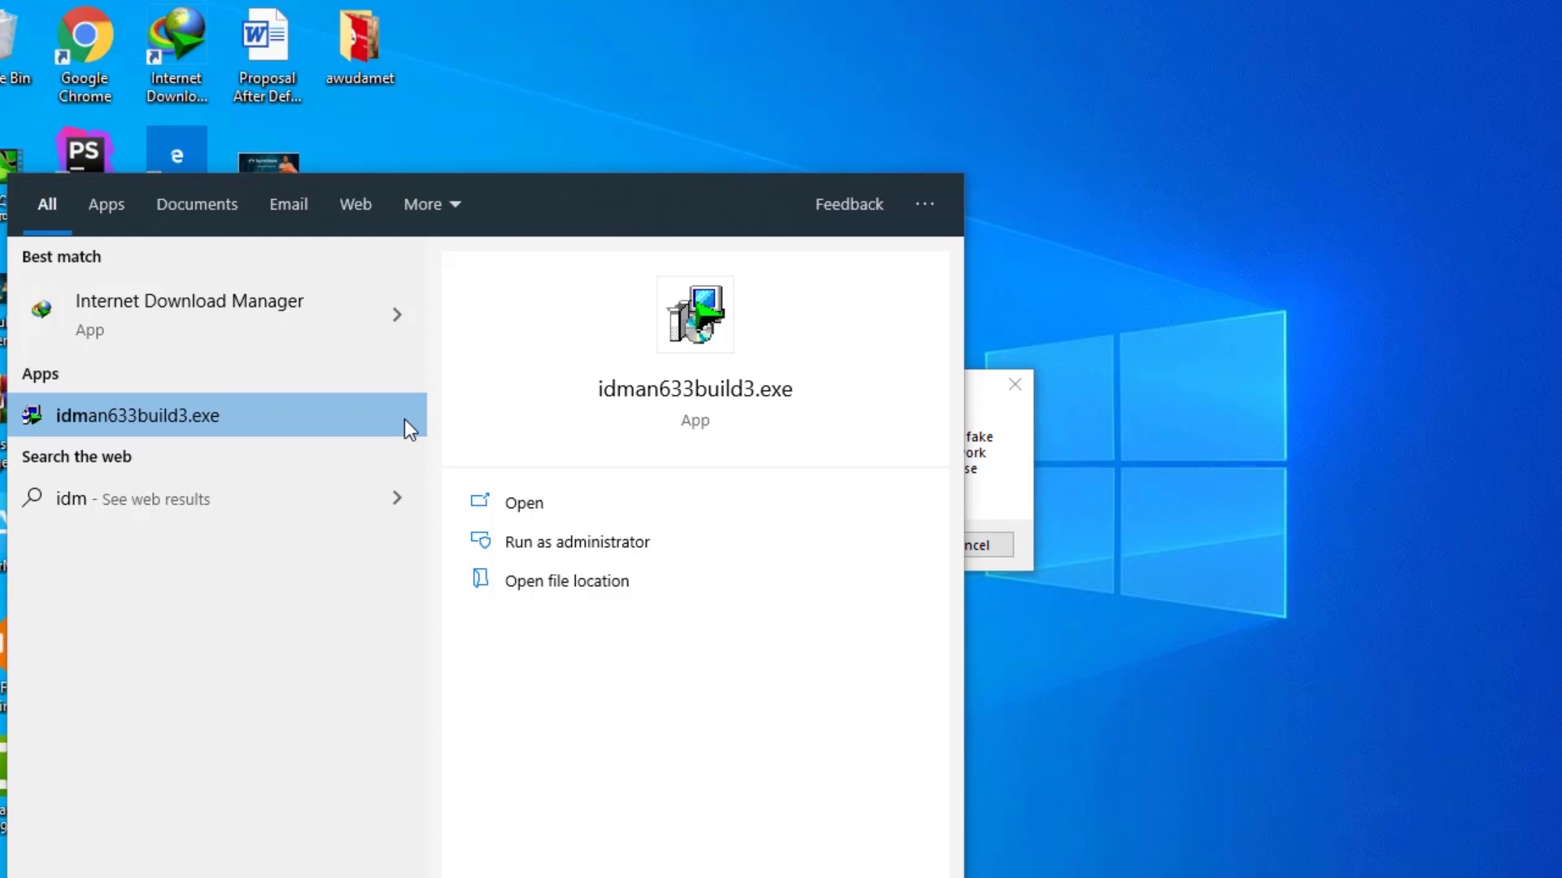
click(903, 681)
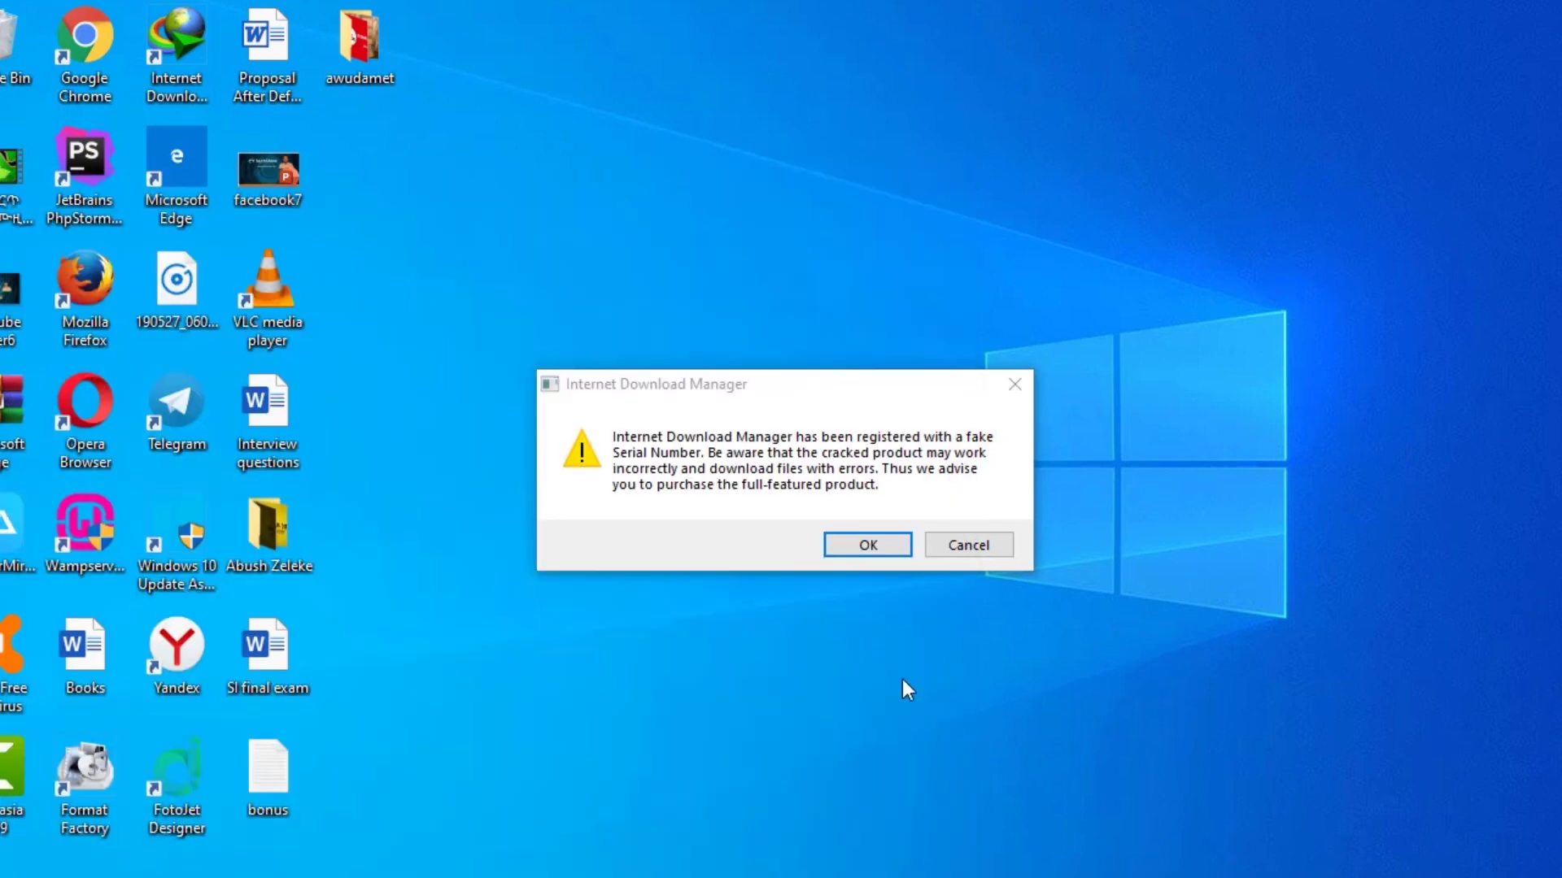
click(1004, 555)
Search Windows for the Control Panel and open its list of programs to uninstall
key(super+s)
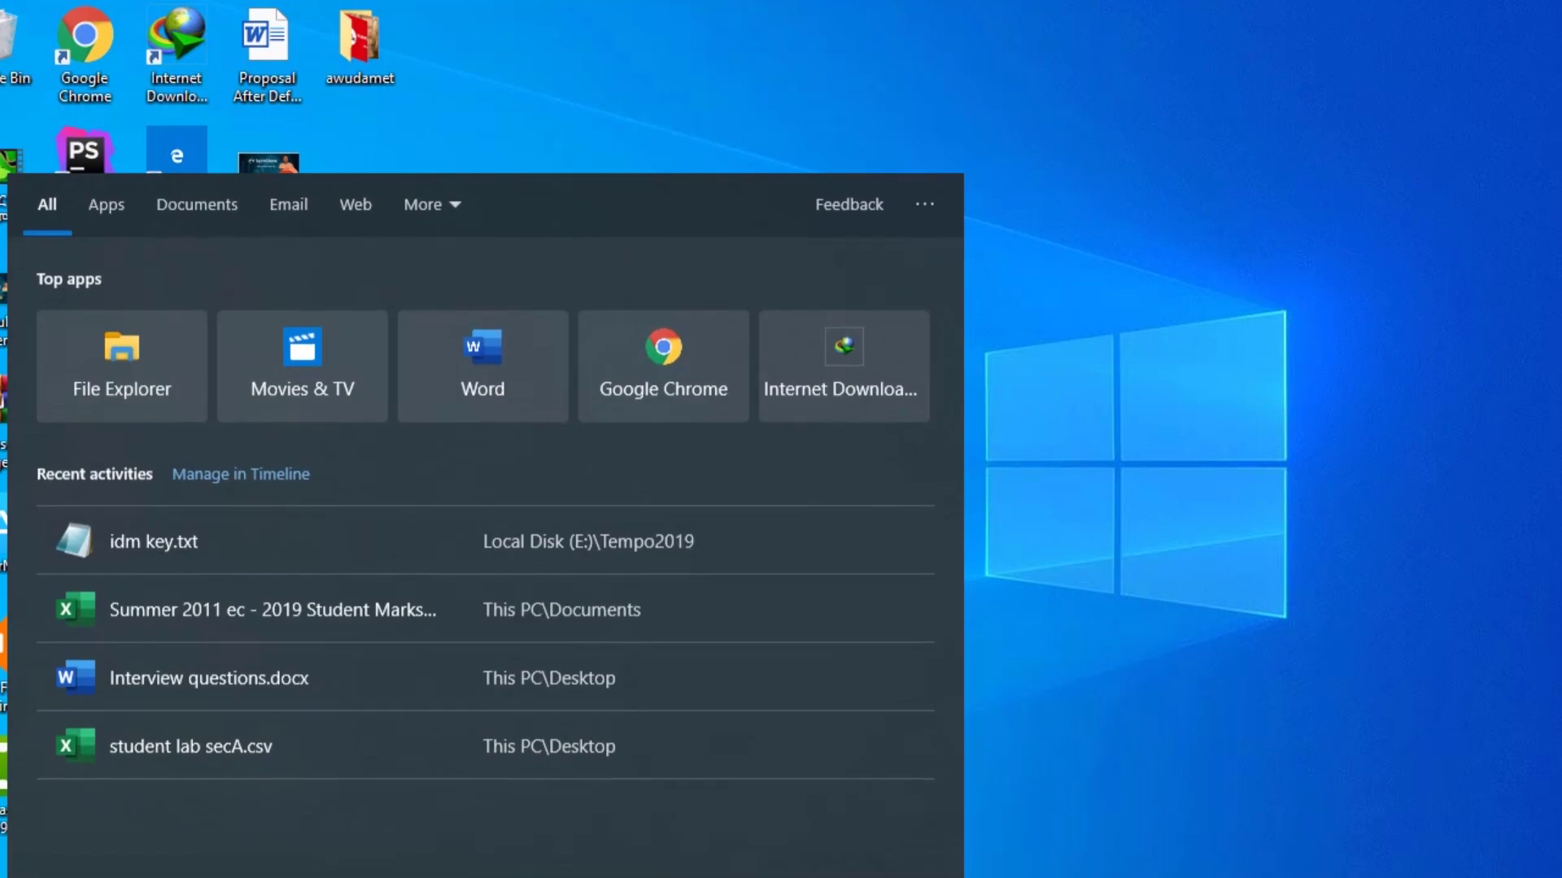
text(con)
key(BackSpace)
key(BackSpace)
key(BackSpace)
text(contro)
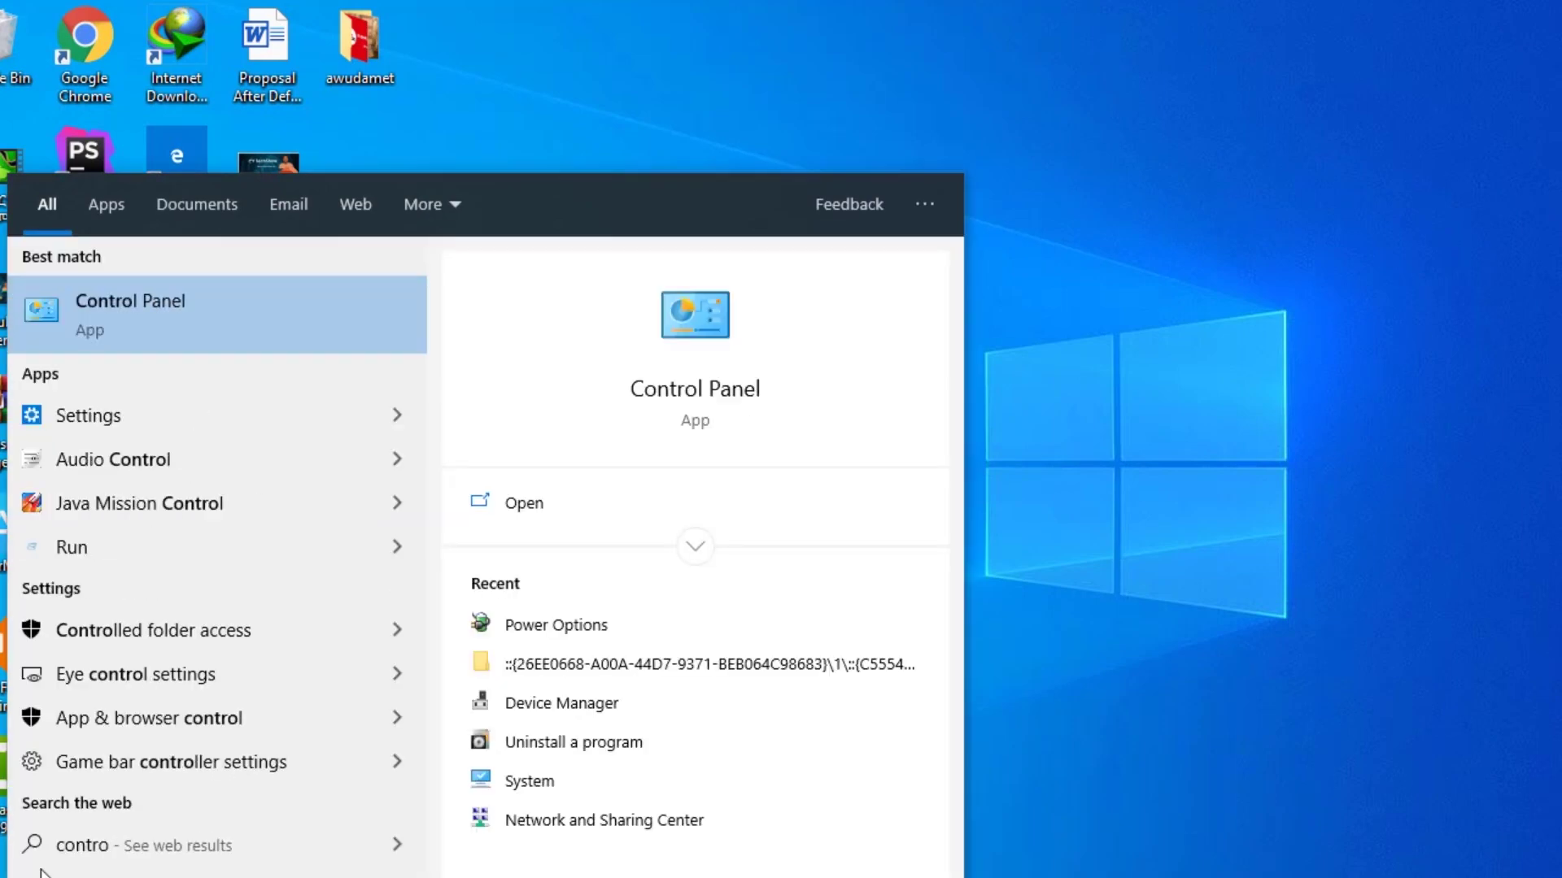
click(208, 313)
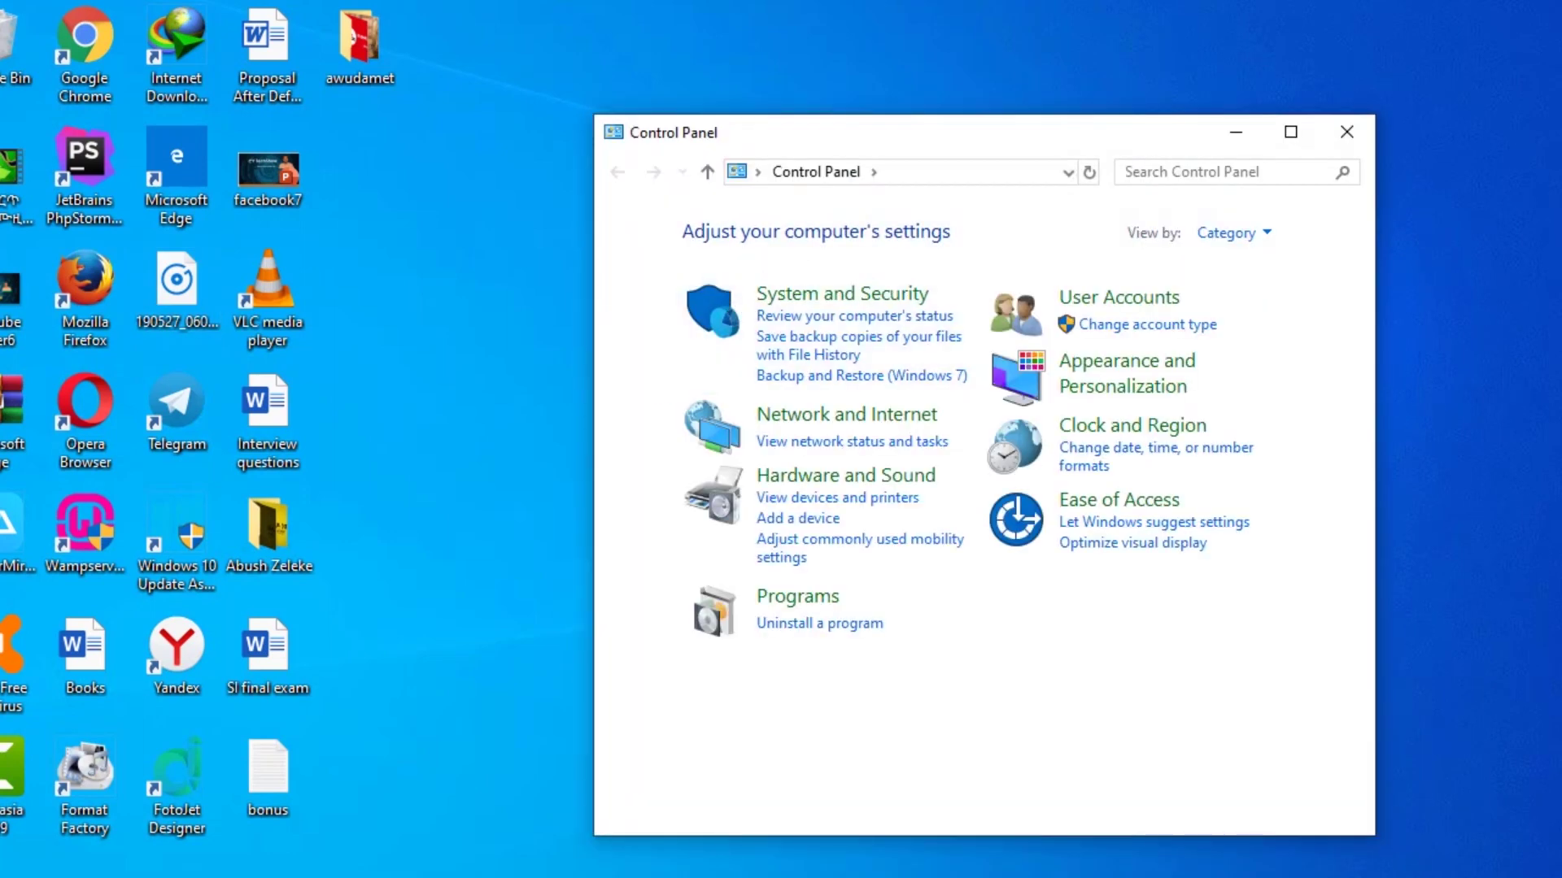
click(805, 631)
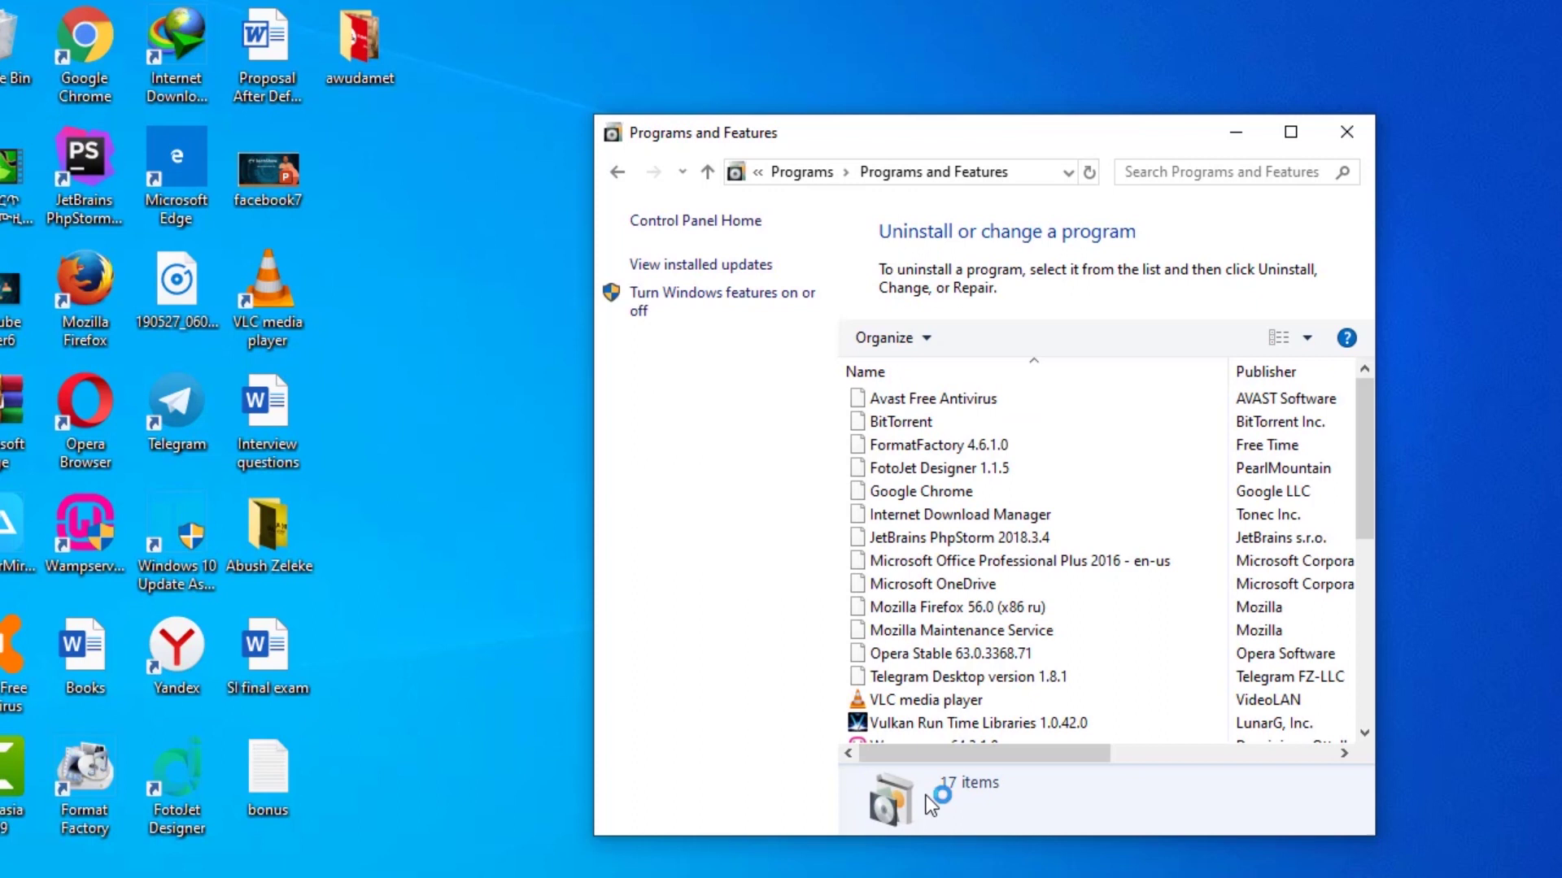
Uninstall Internet Download Manager with the Full option and decline the computer reboot
scroll(996, 586, down, 5)
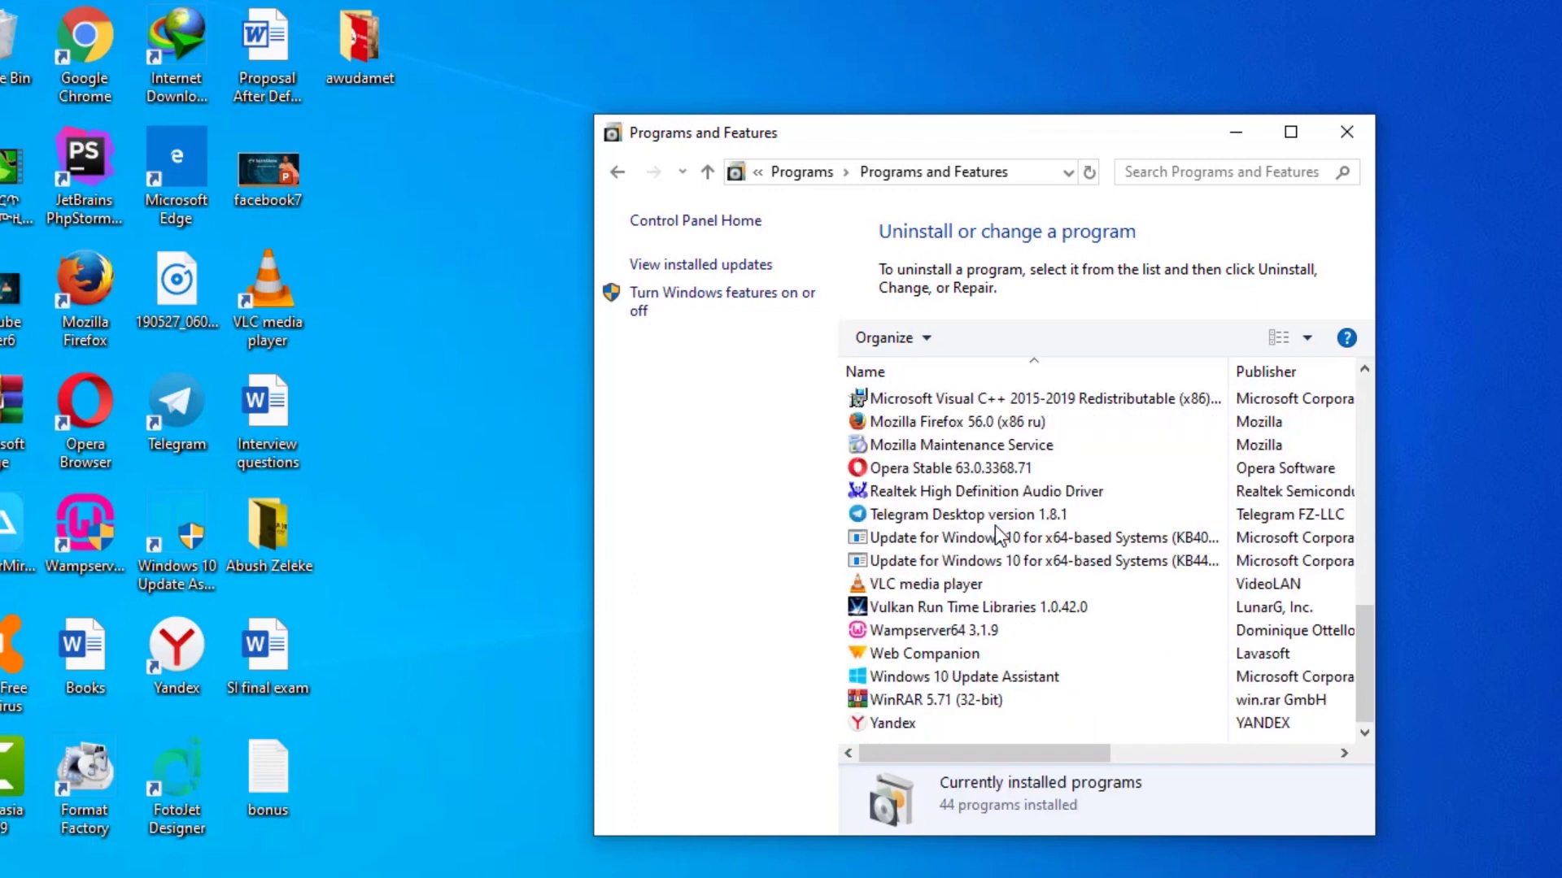
scroll(1090, 553, up, 8)
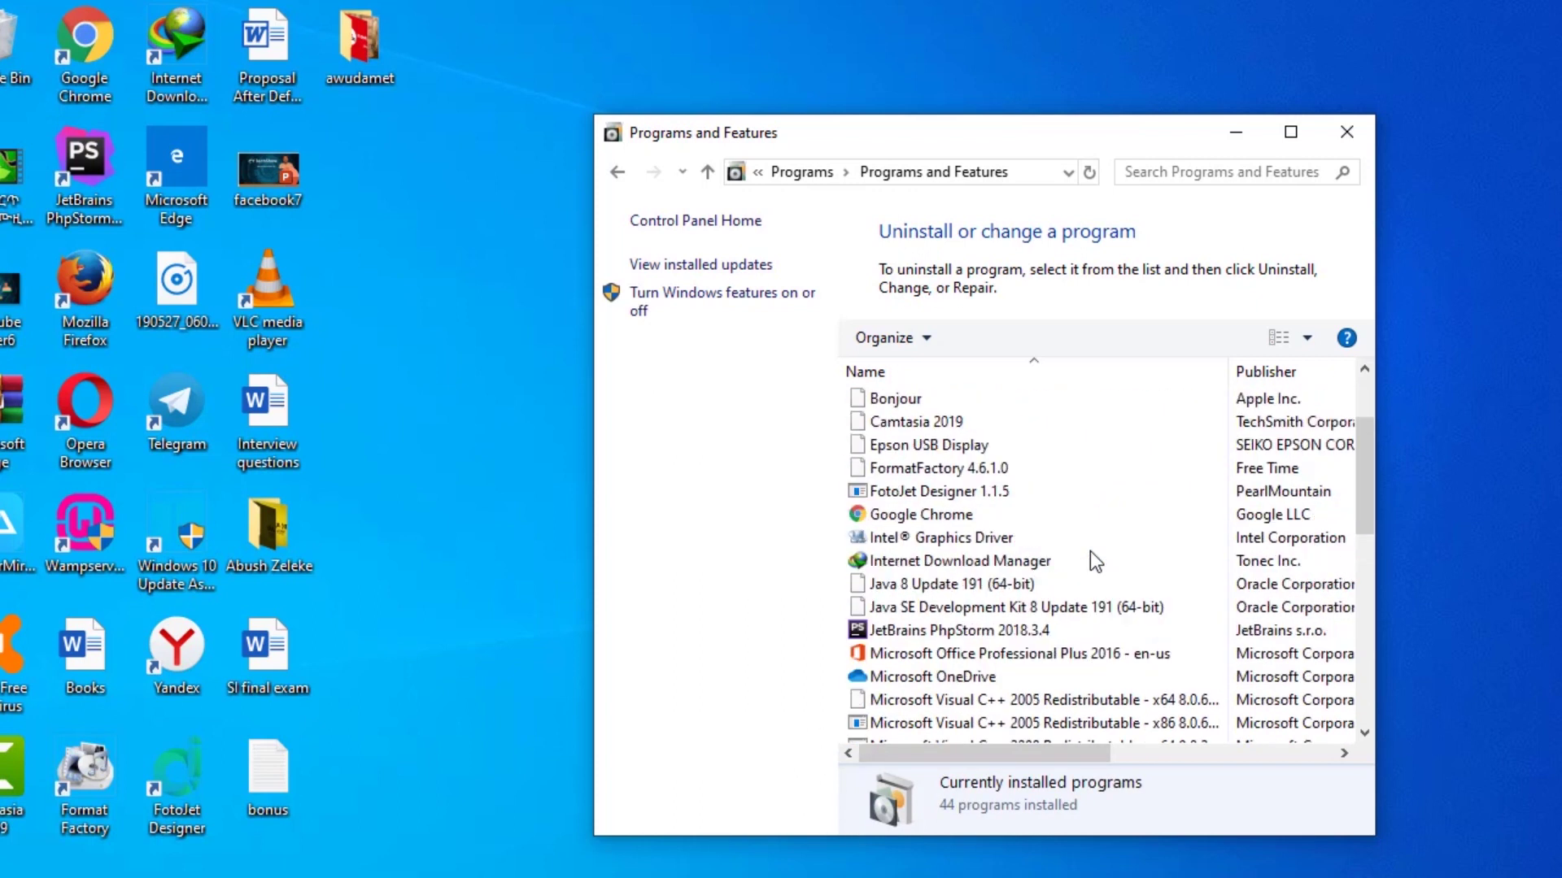
click(956, 563)
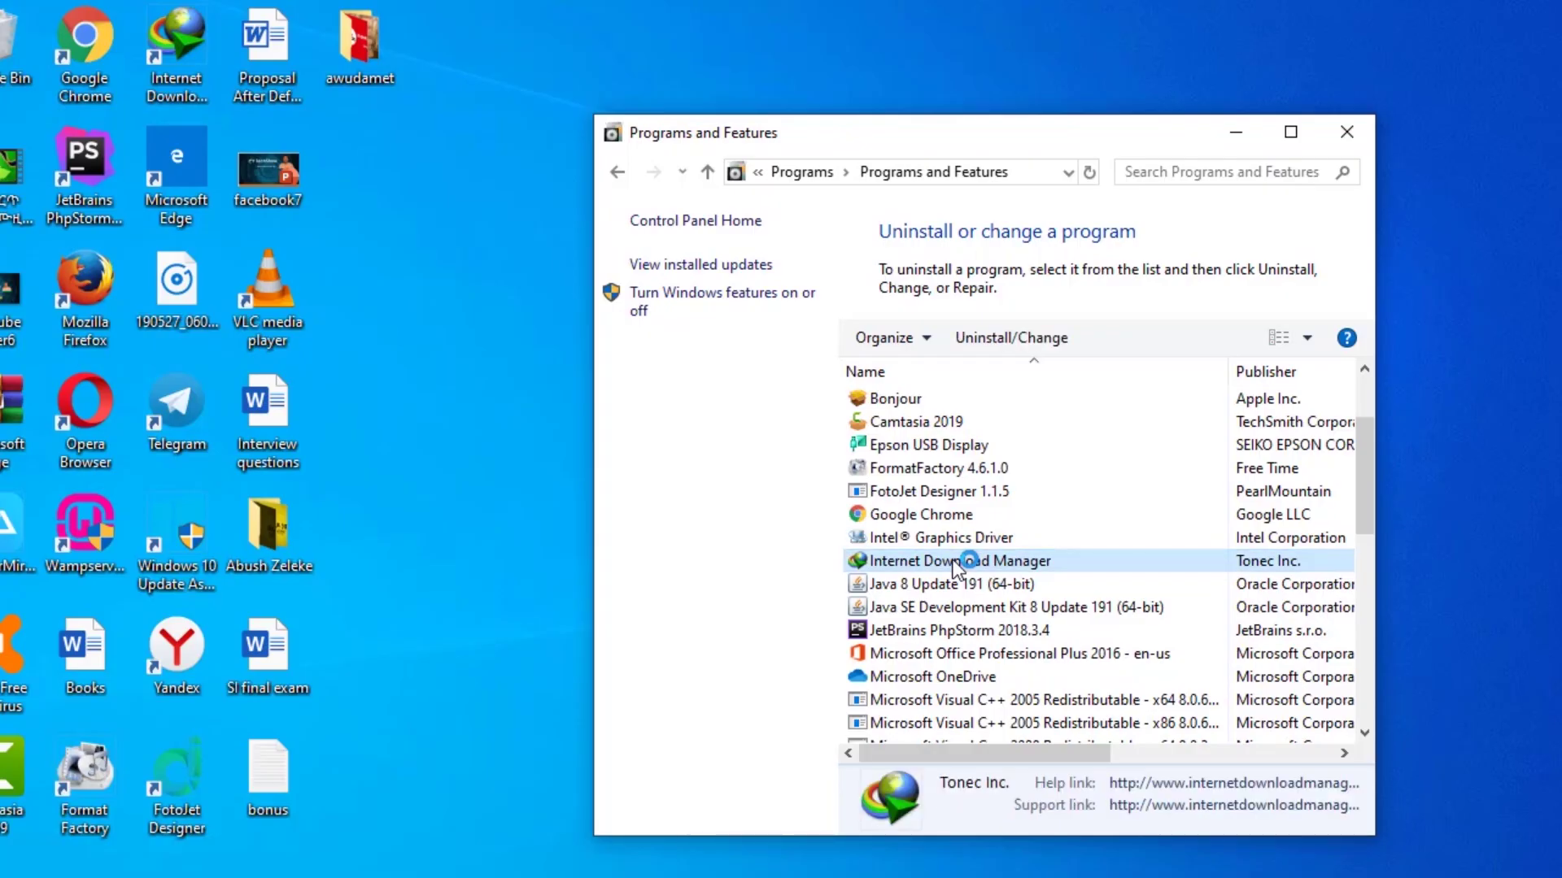
click(1007, 543)
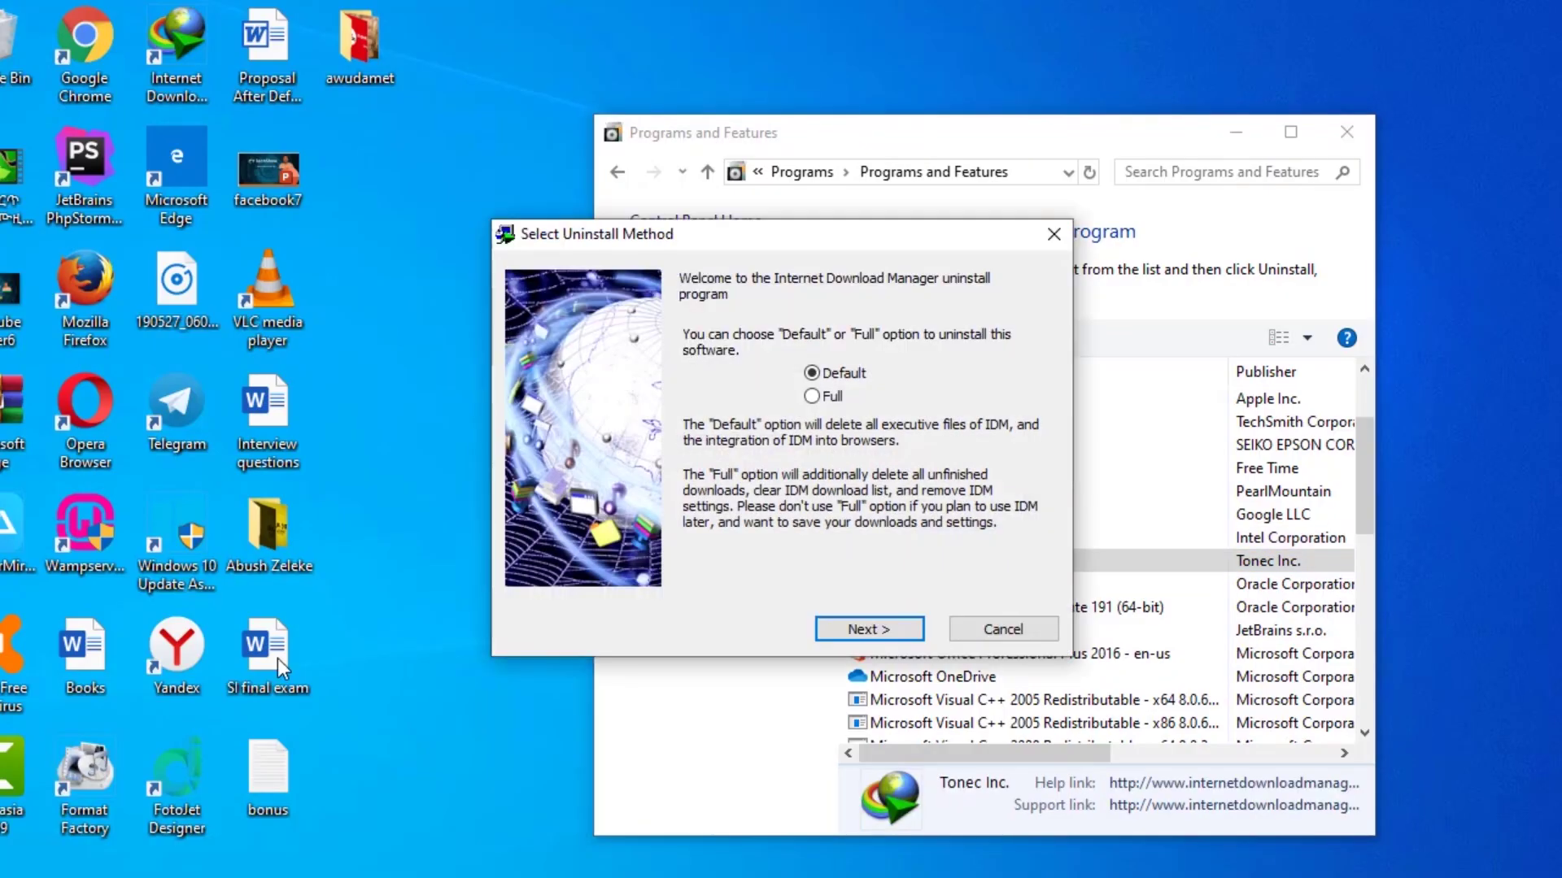
click(813, 397)
click(864, 630)
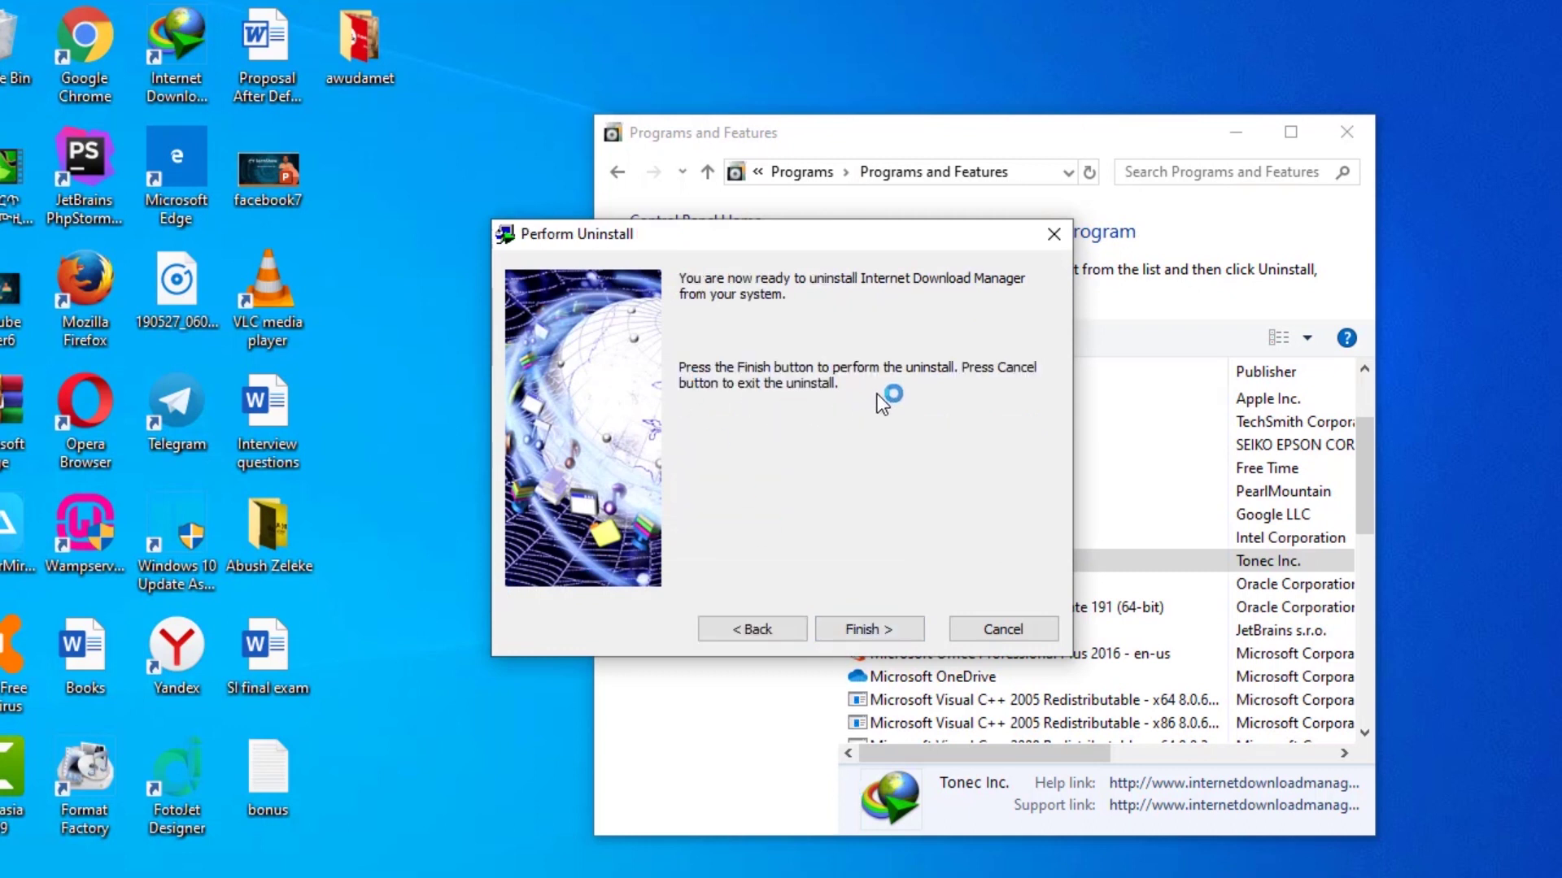
click(882, 631)
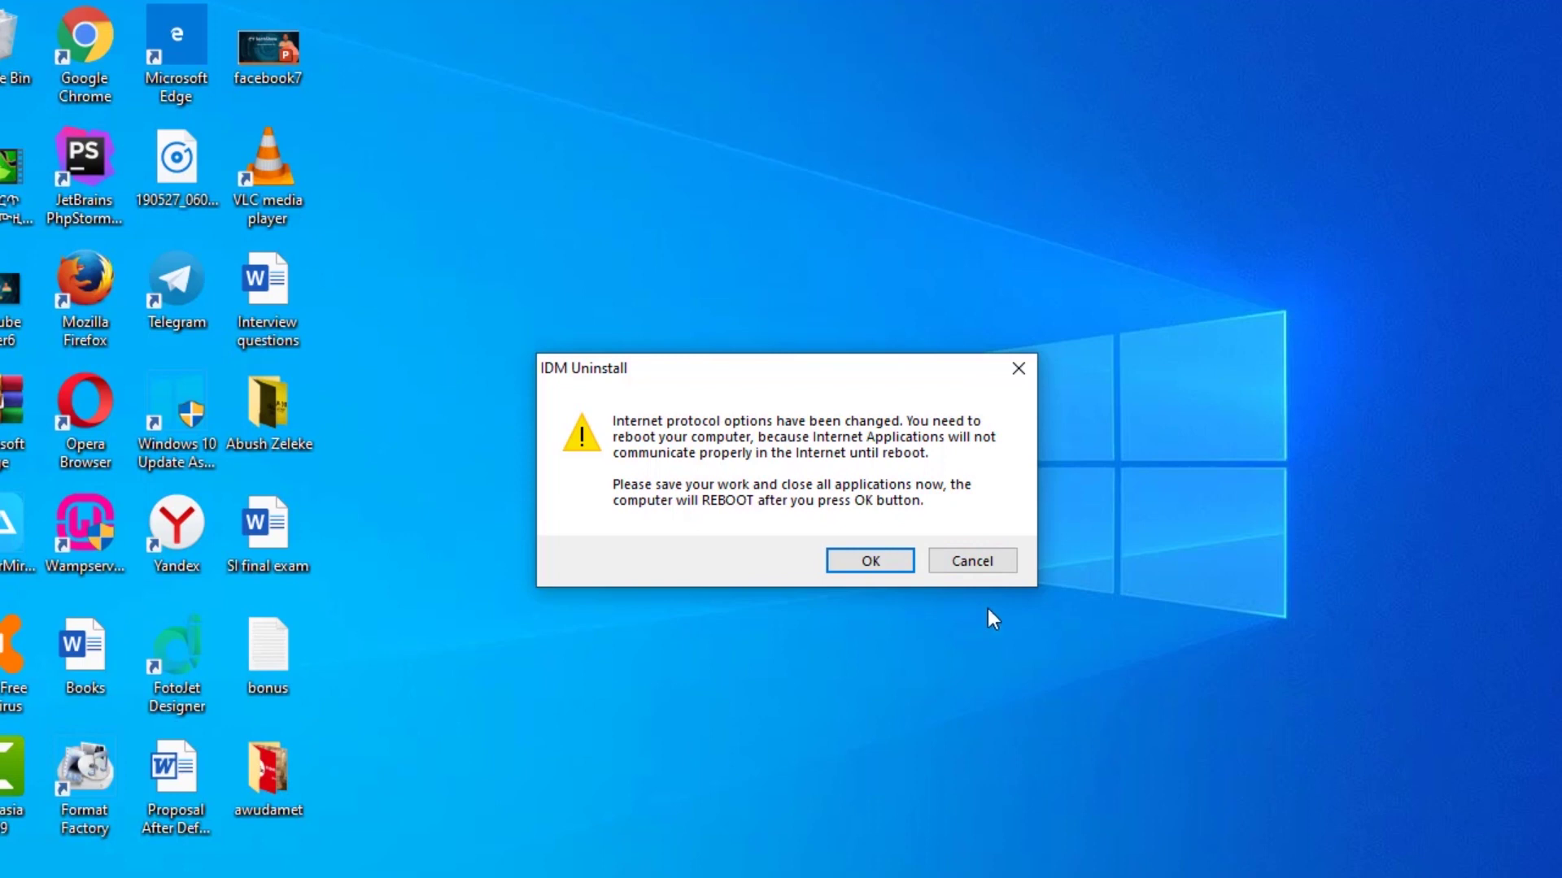
click(972, 565)
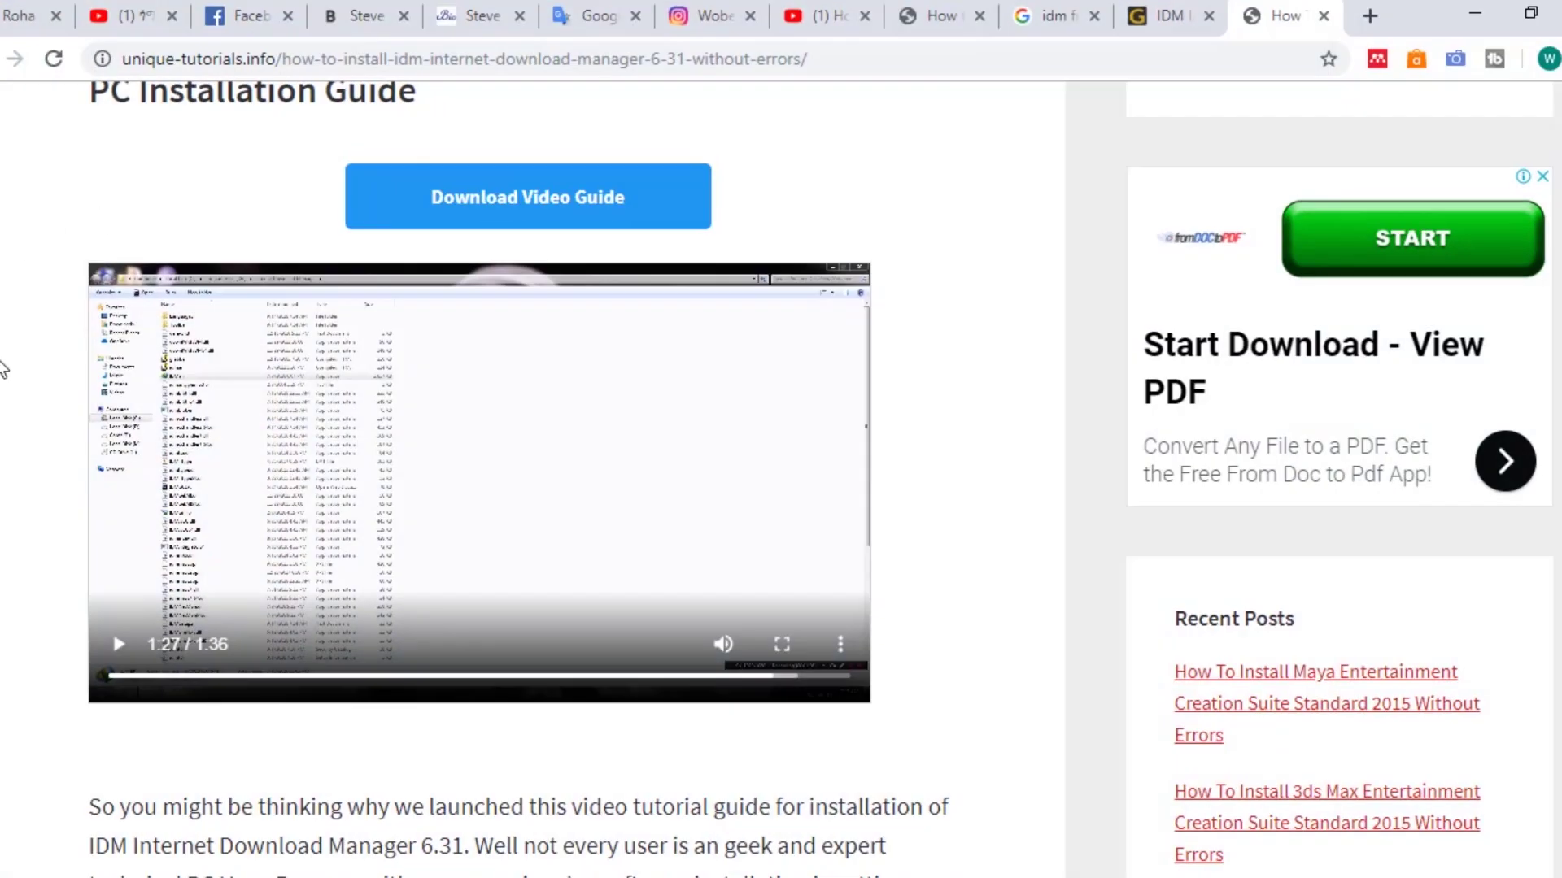
Download the IDM 6.31 setup from its getintopc.com page in the browser and show the downloaded ZIP archive in its folder
scroll(119, 383, down, 3)
scroll(130, 393, up, 2)
scroll(130, 393, up, 8)
click(1165, 15)
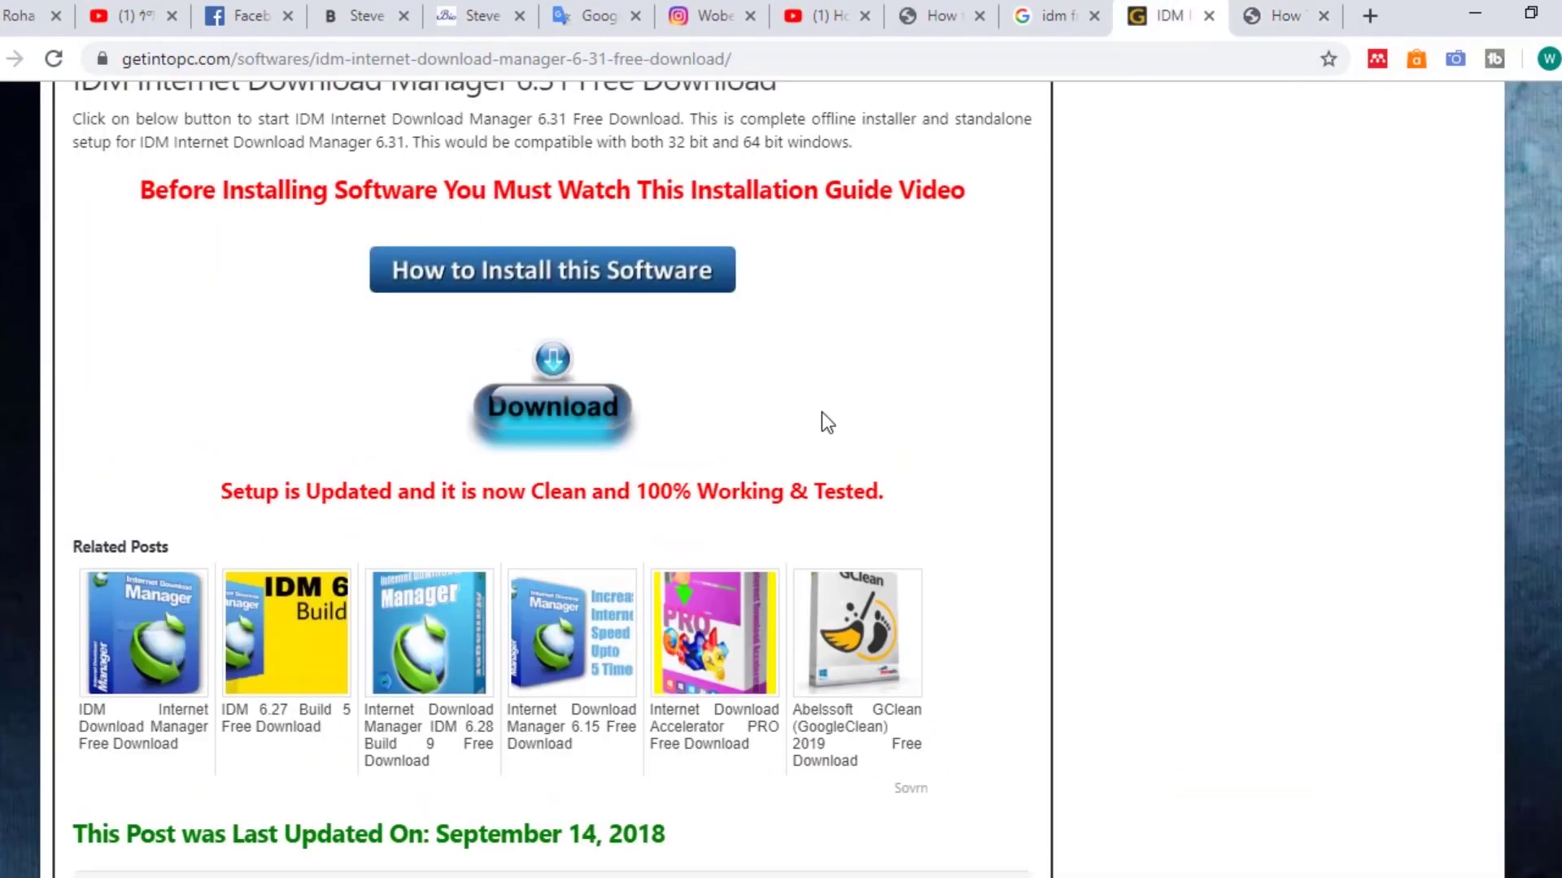
click(571, 411)
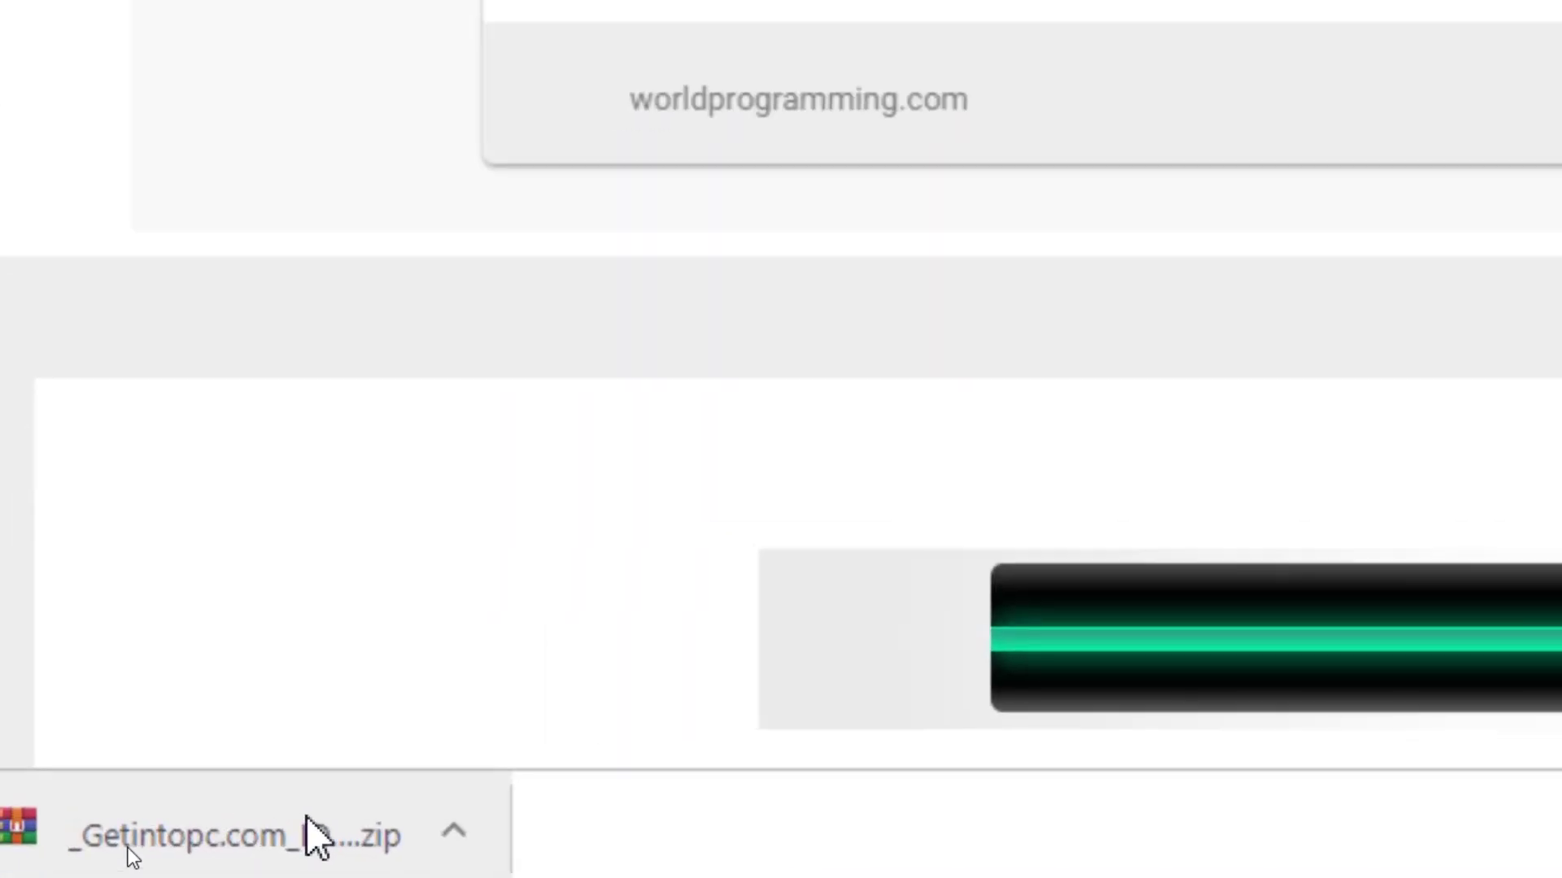
click(439, 835)
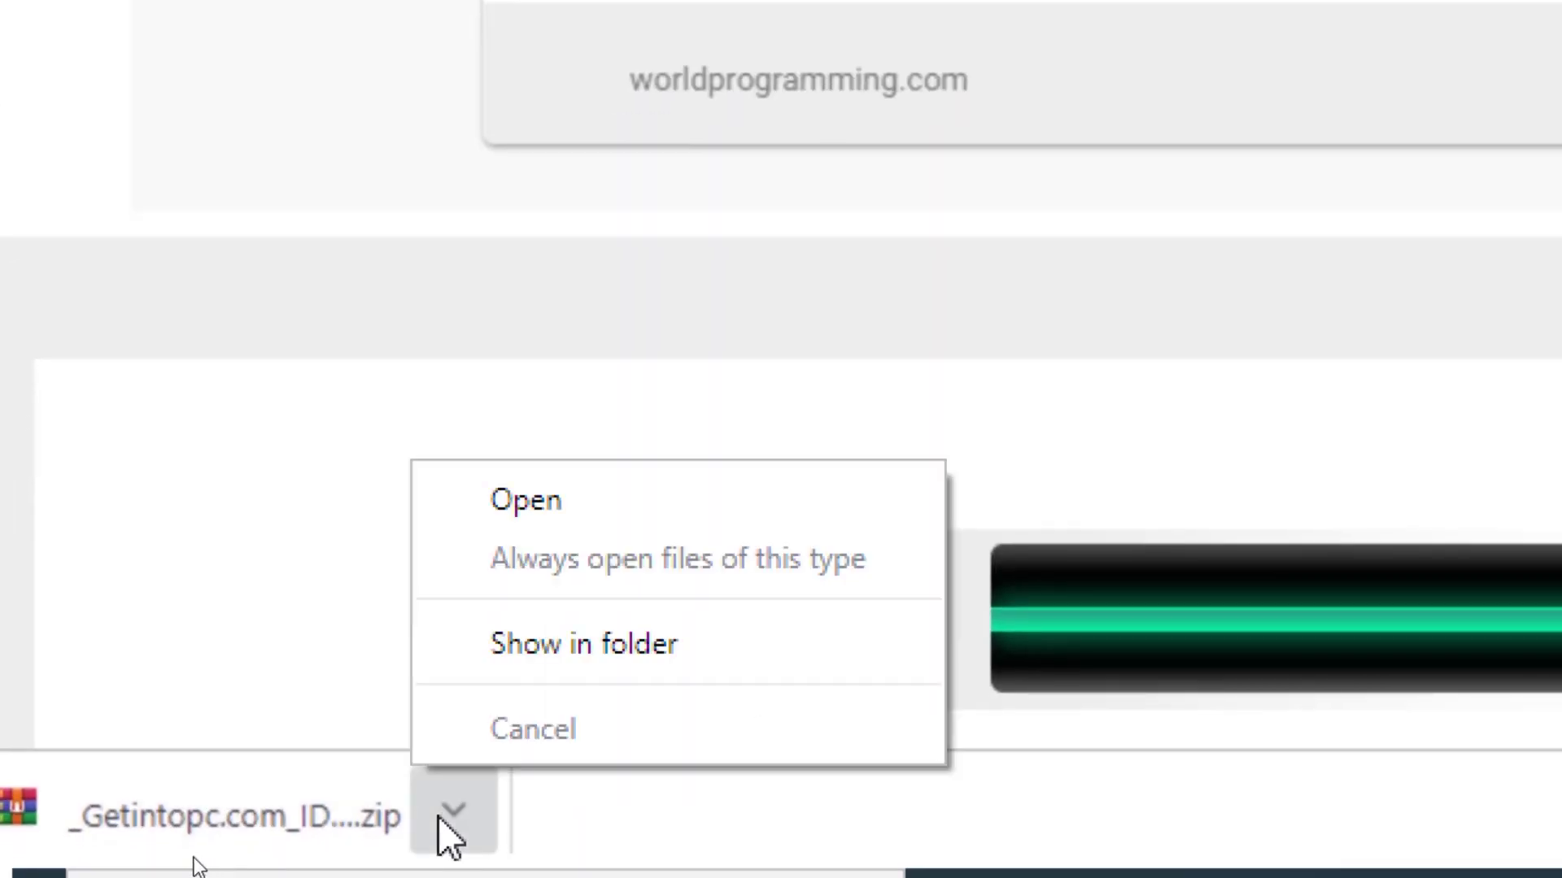
click(541, 647)
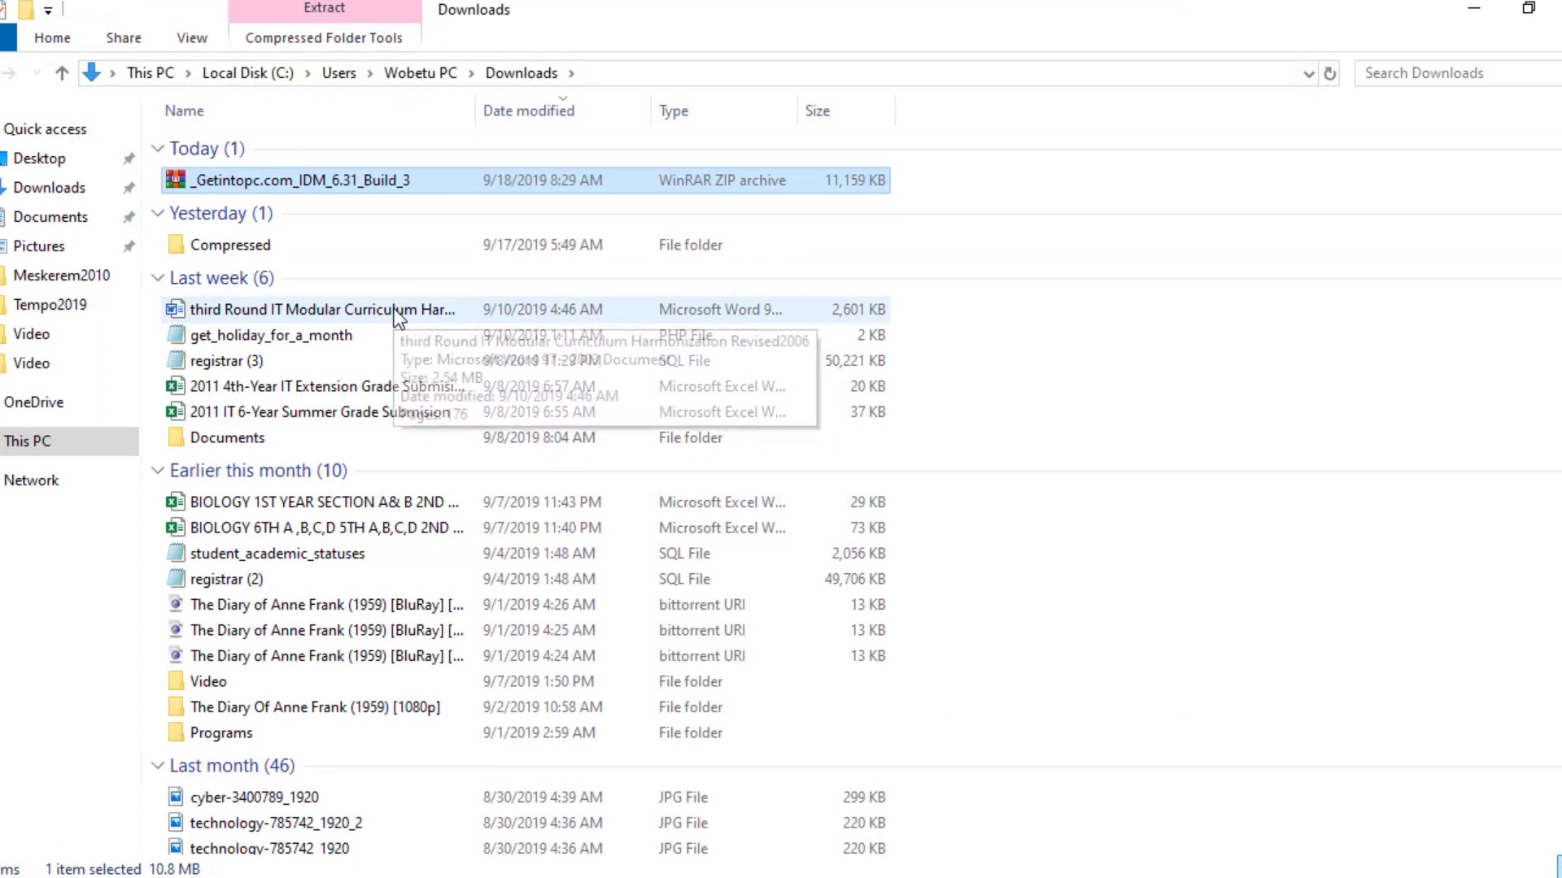
Extract the _Getintopc.com_IDM_6.31_Build_3 archive into a folder of the same name in Downloads, keeping the default extraction options
right_click(299, 177)
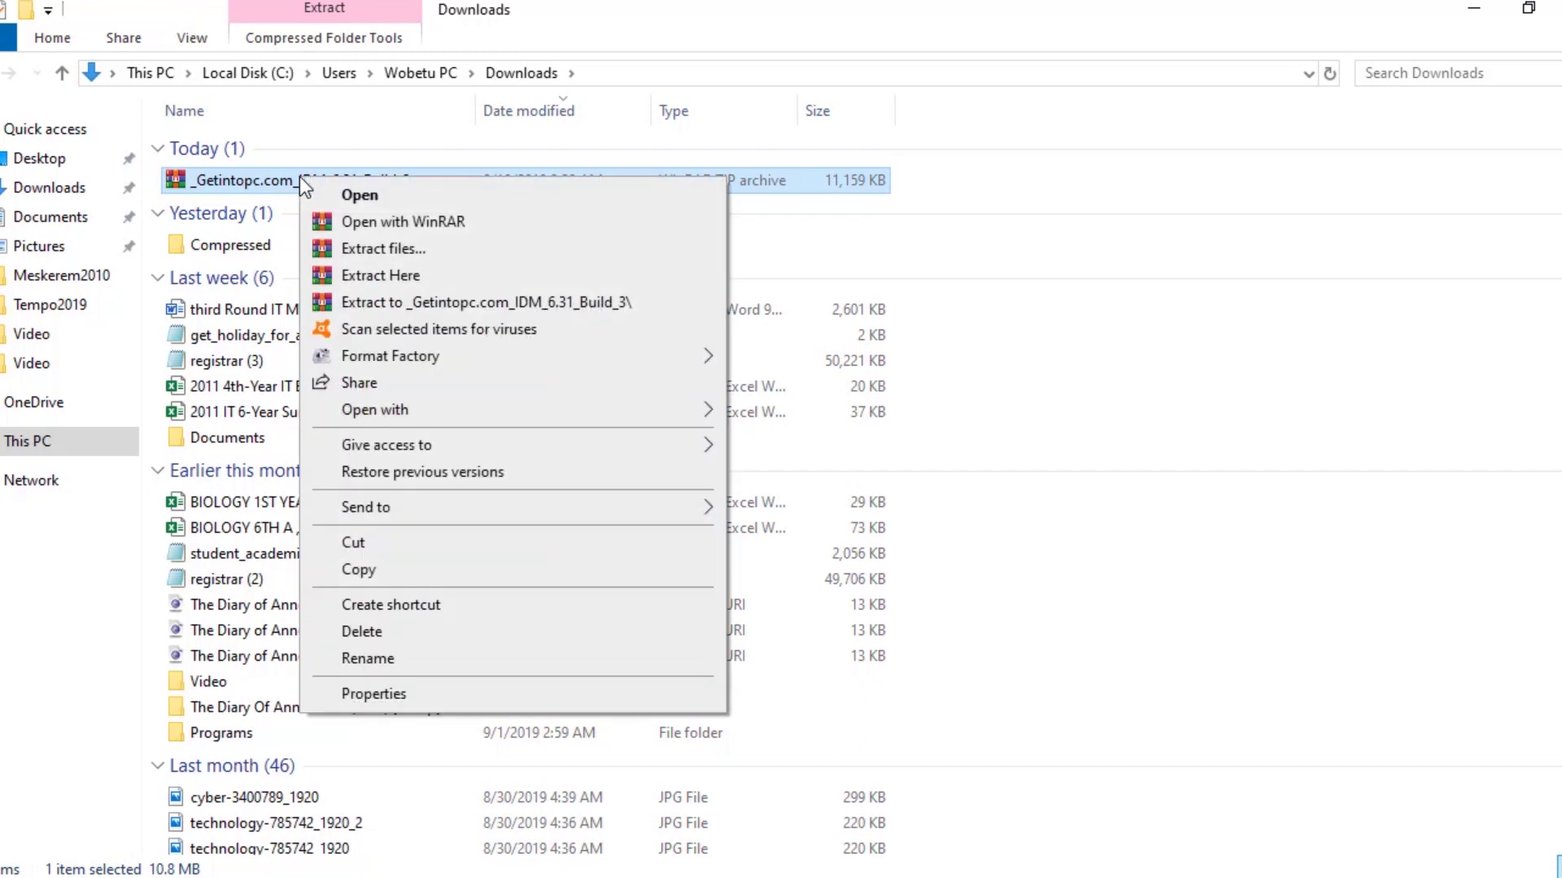
click(352, 249)
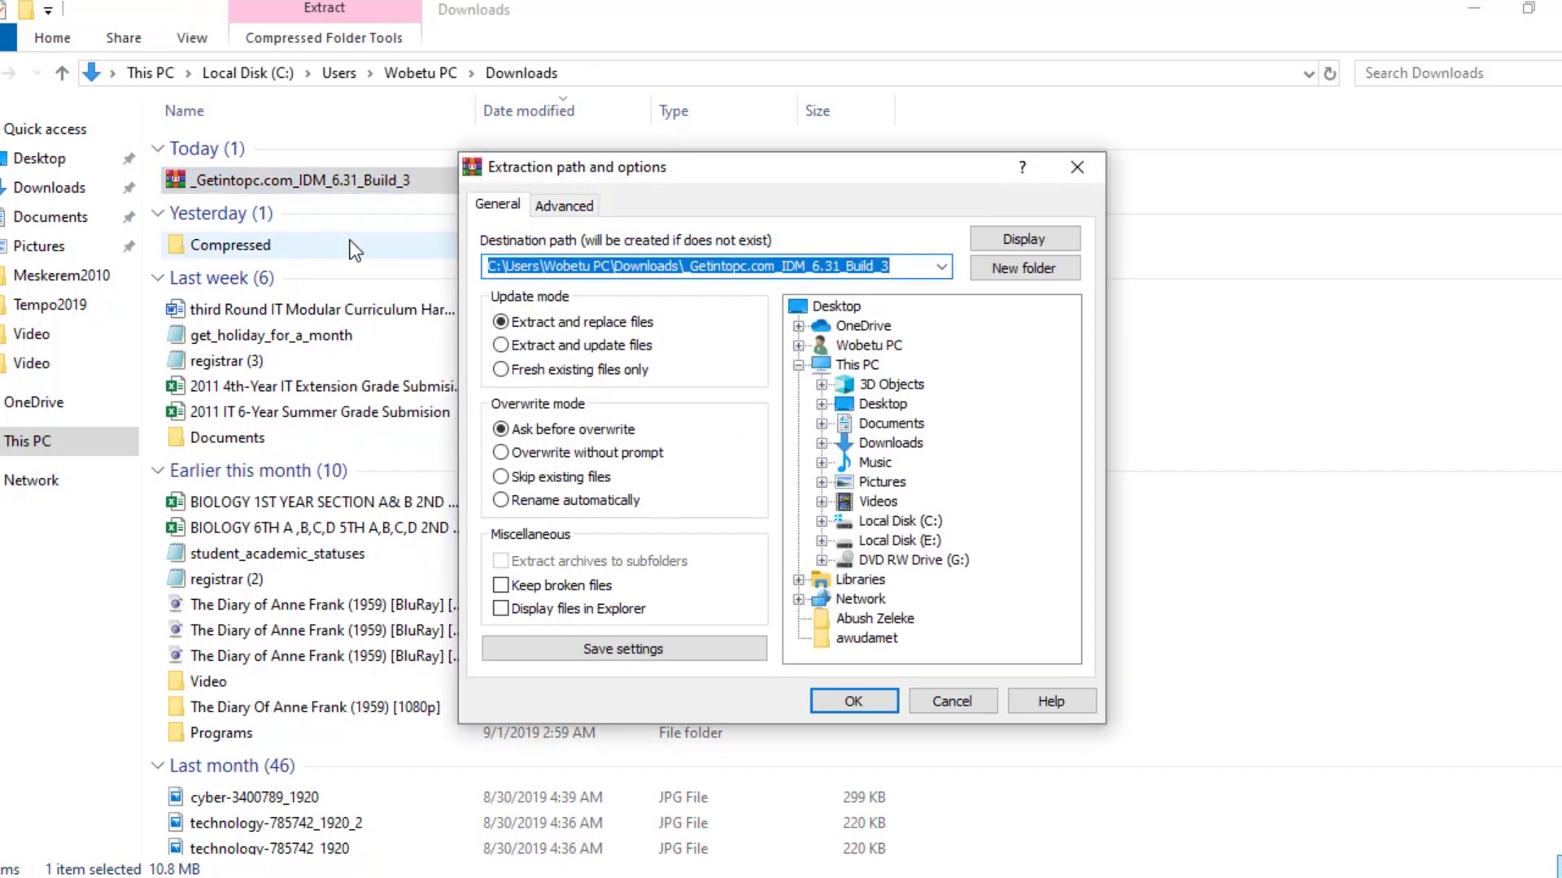
click(853, 700)
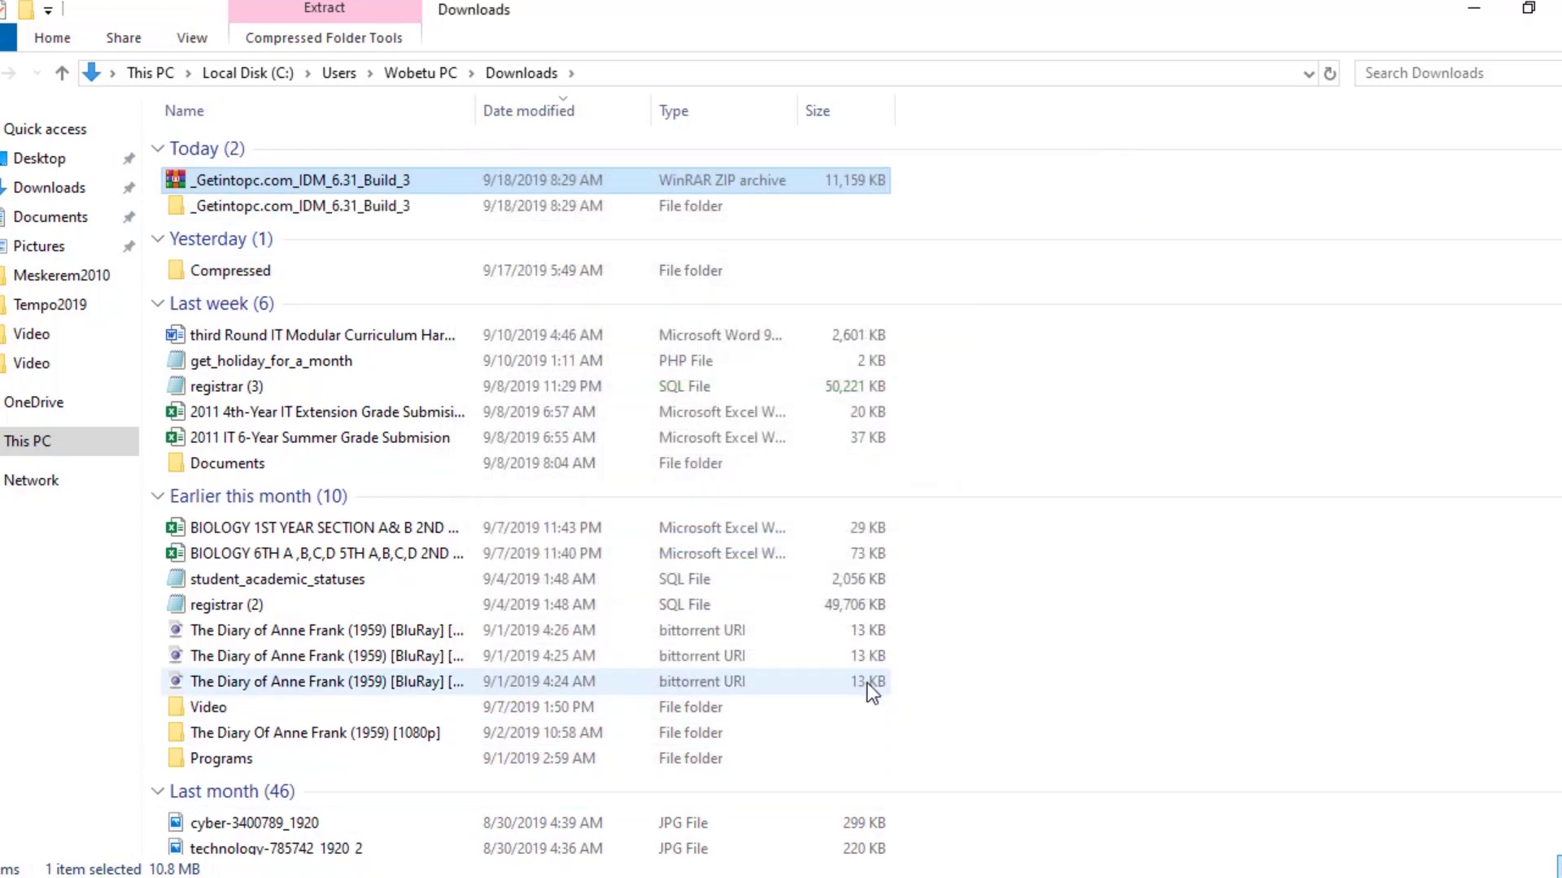
Open the IDM_6.31_Build_3 folder inside the extracted folder and point out its Step 1 - Retail Installation and Step 2 - IDM .reg file folders
double_click(324, 206)
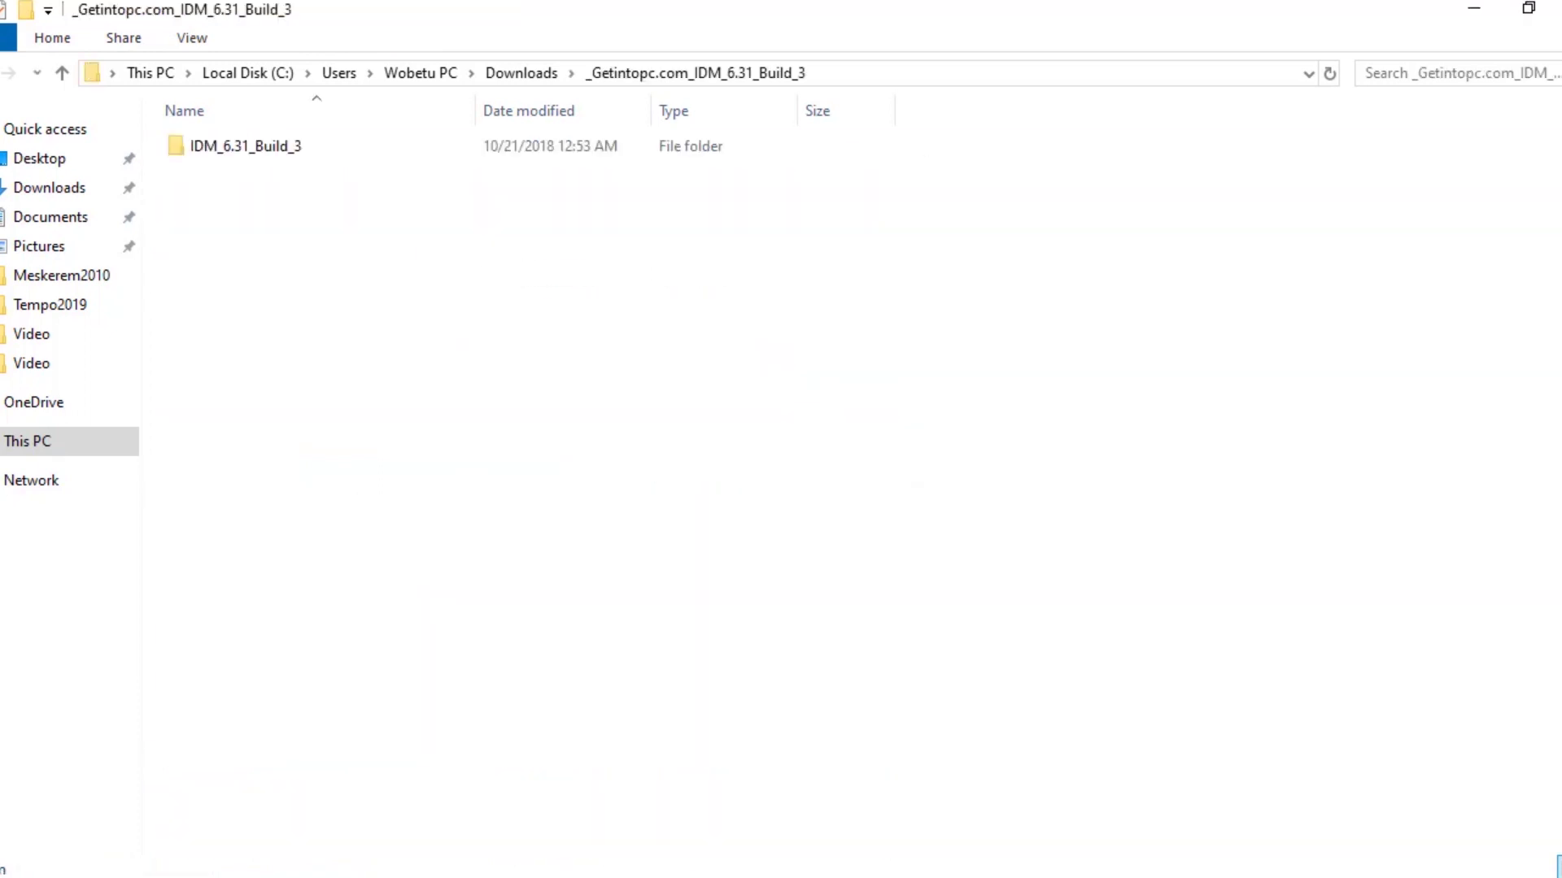
double_click(246, 147)
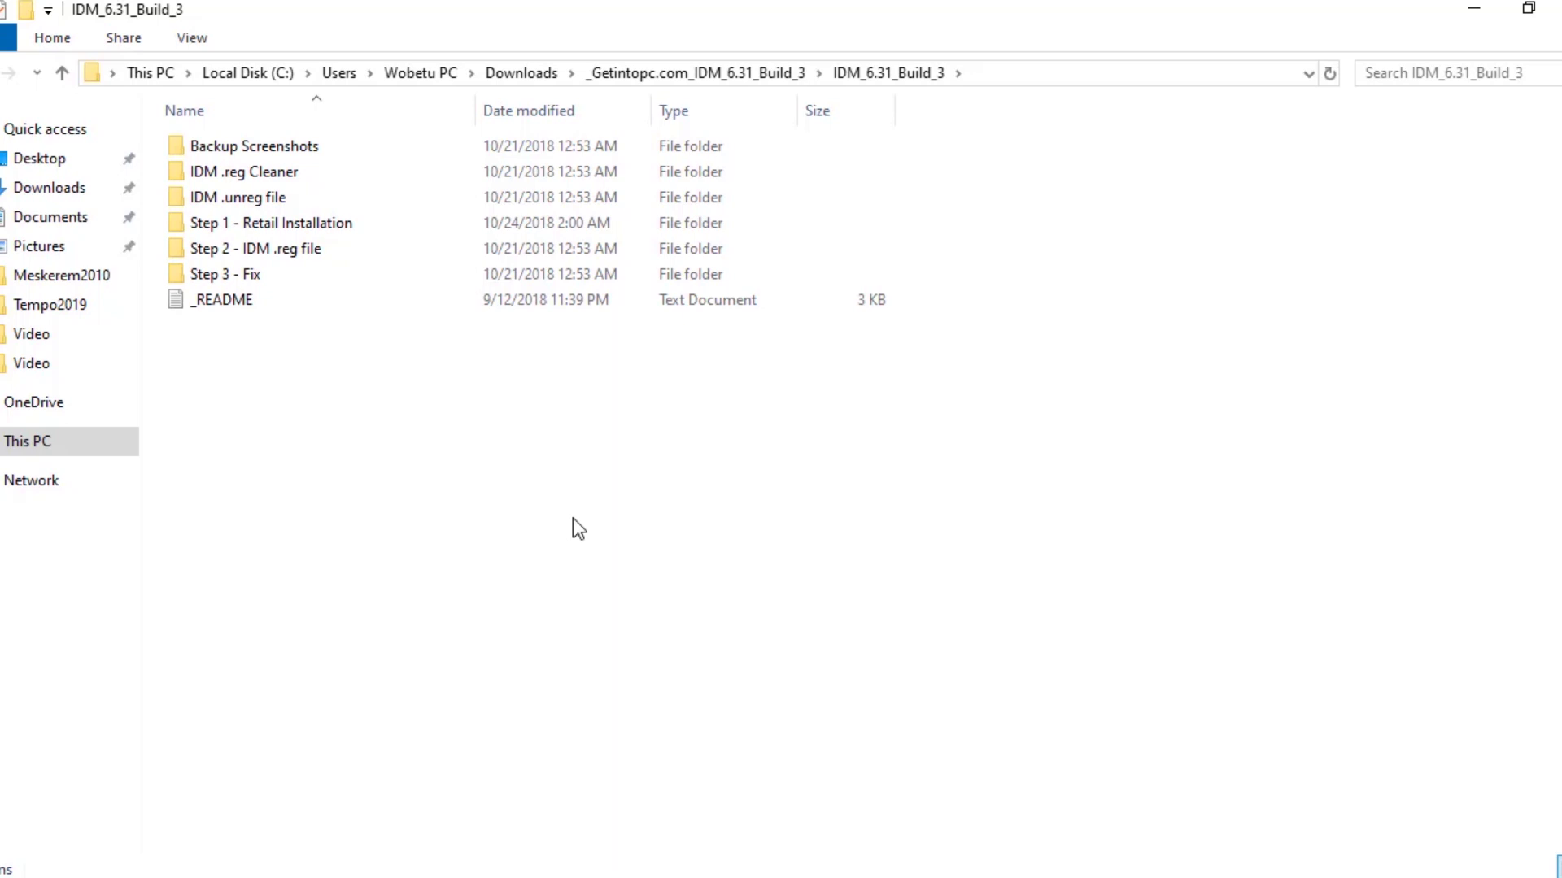
click(248, 228)
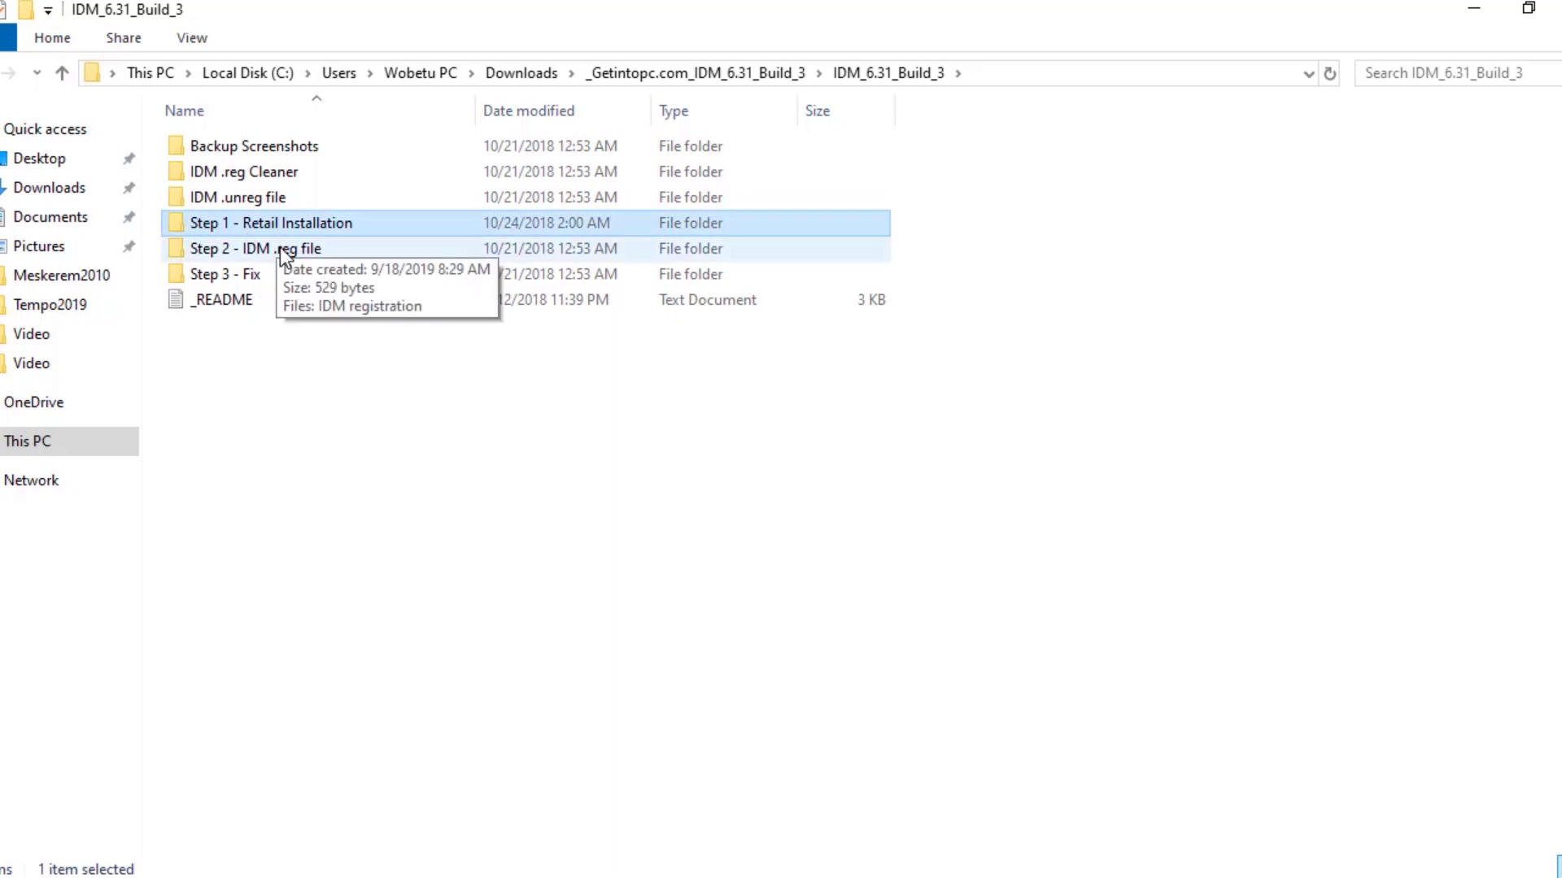
click(280, 248)
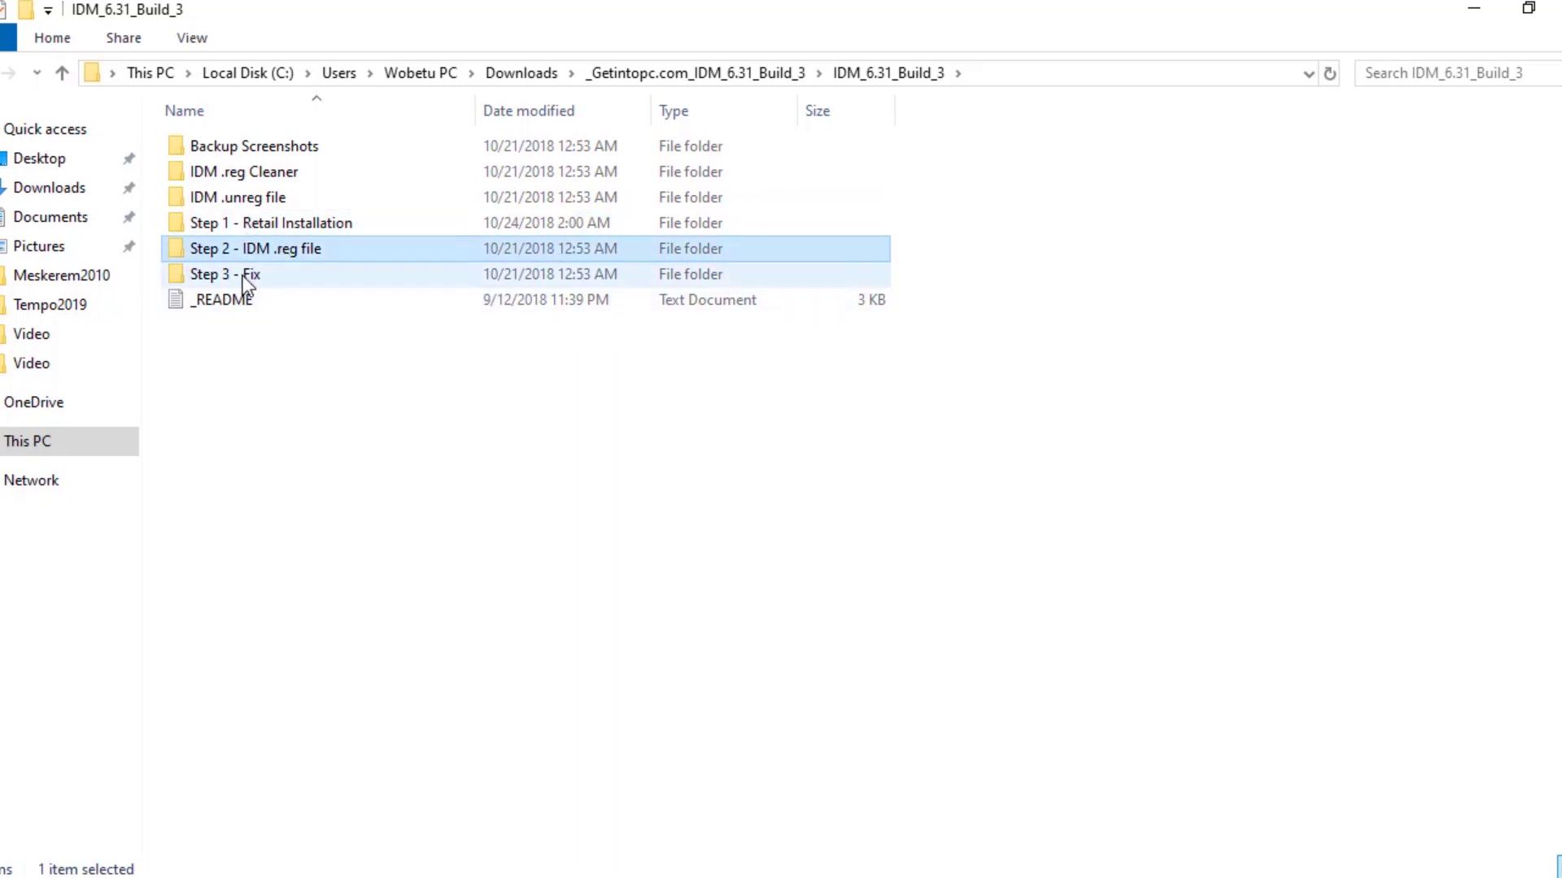
Install IDM with idman631build3f from the Step 1 - Retail Installation folder, accepting the license, the default destination and the desktop icon
click(248, 277)
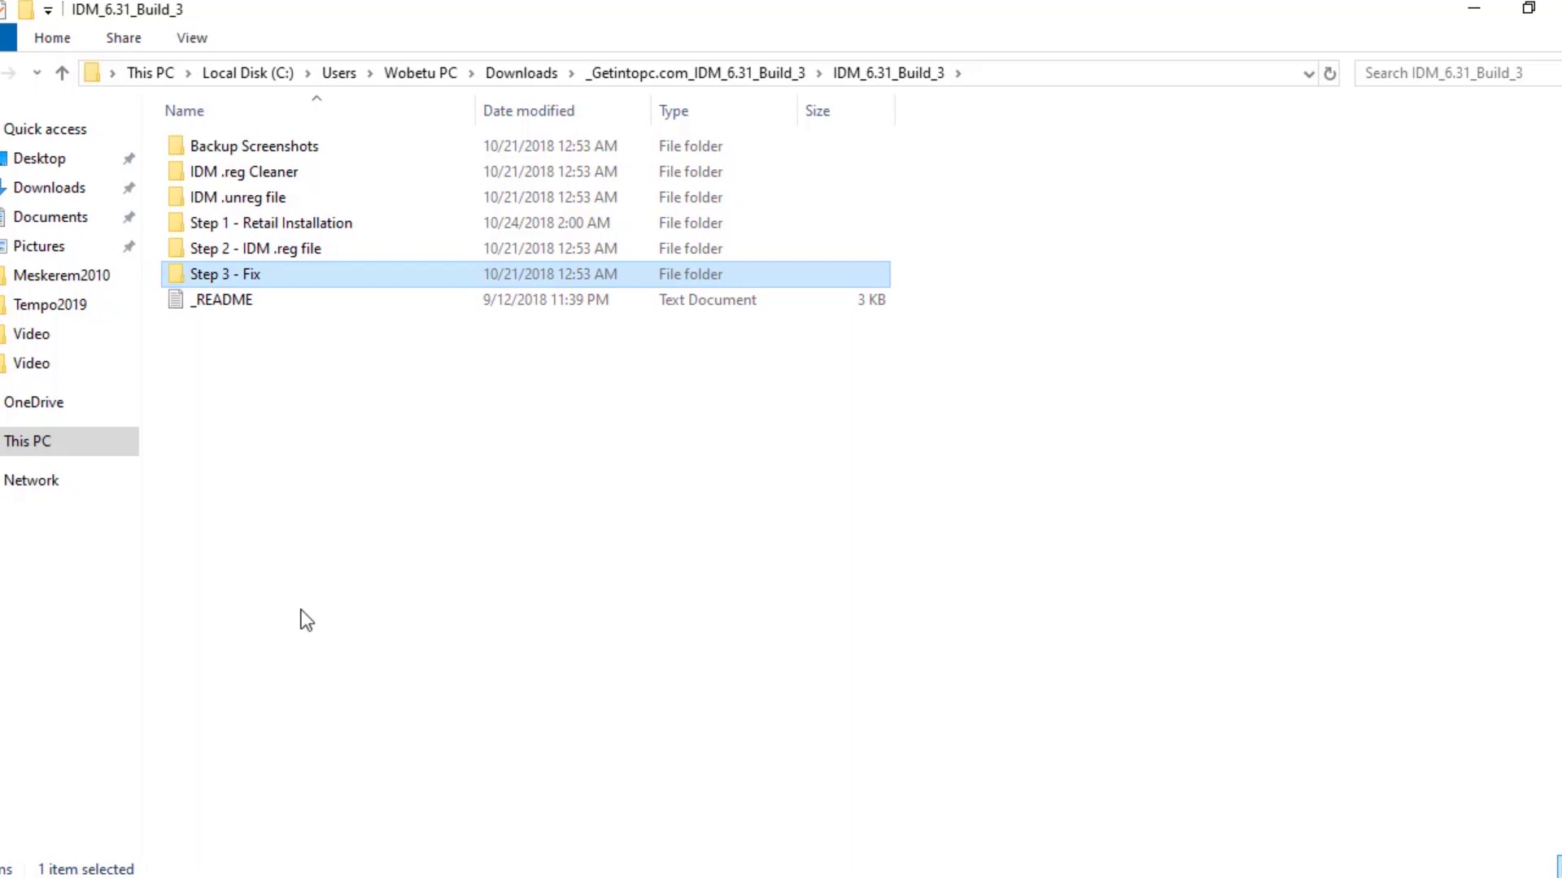
double_click(282, 226)
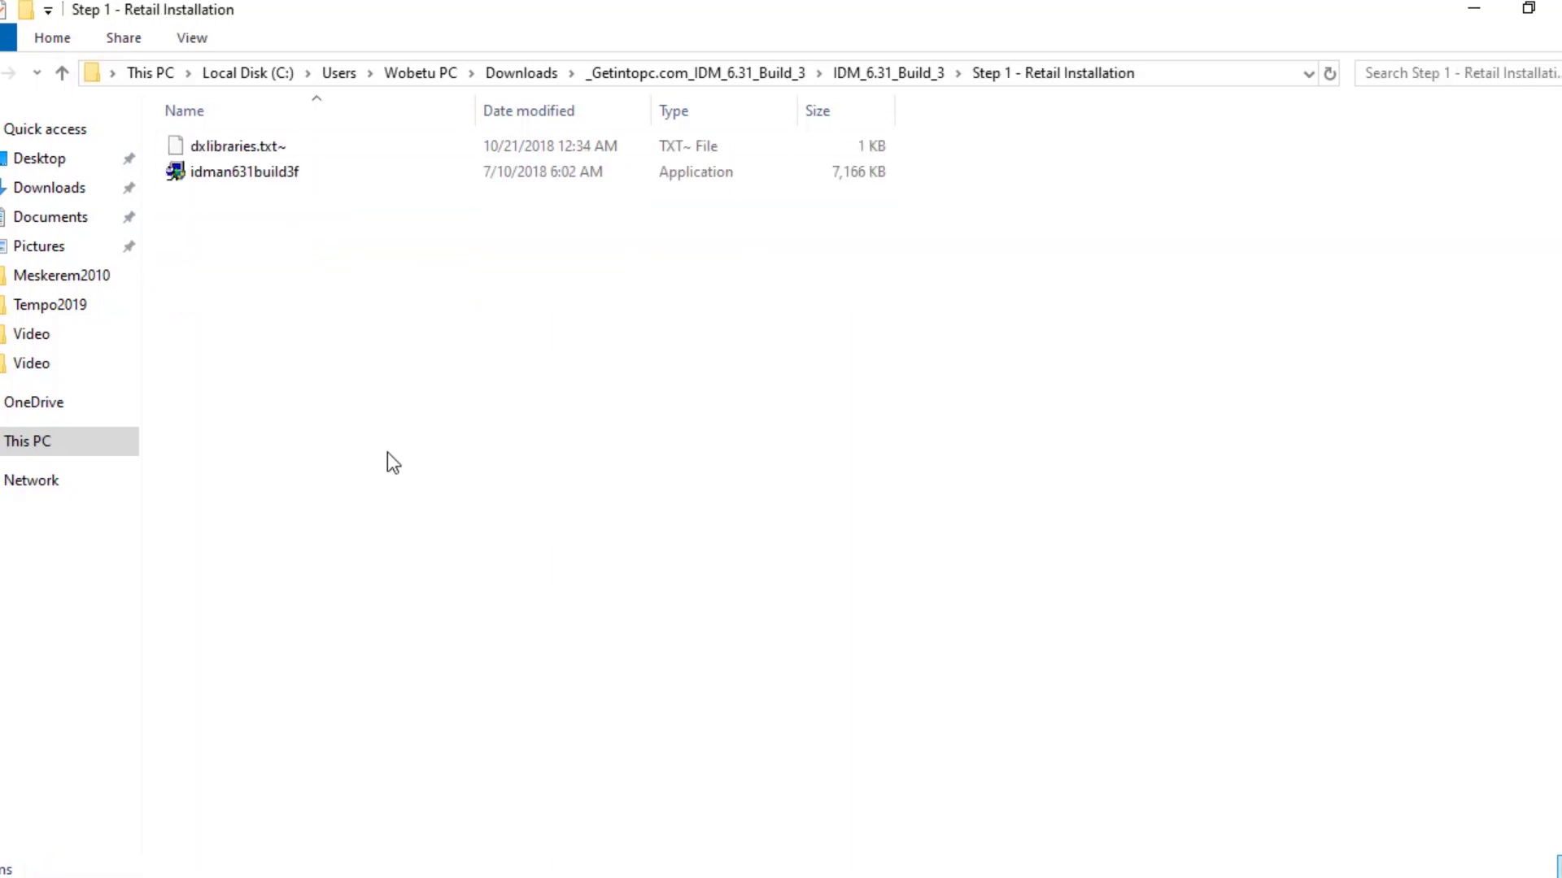
click(217, 172)
double_click(217, 173)
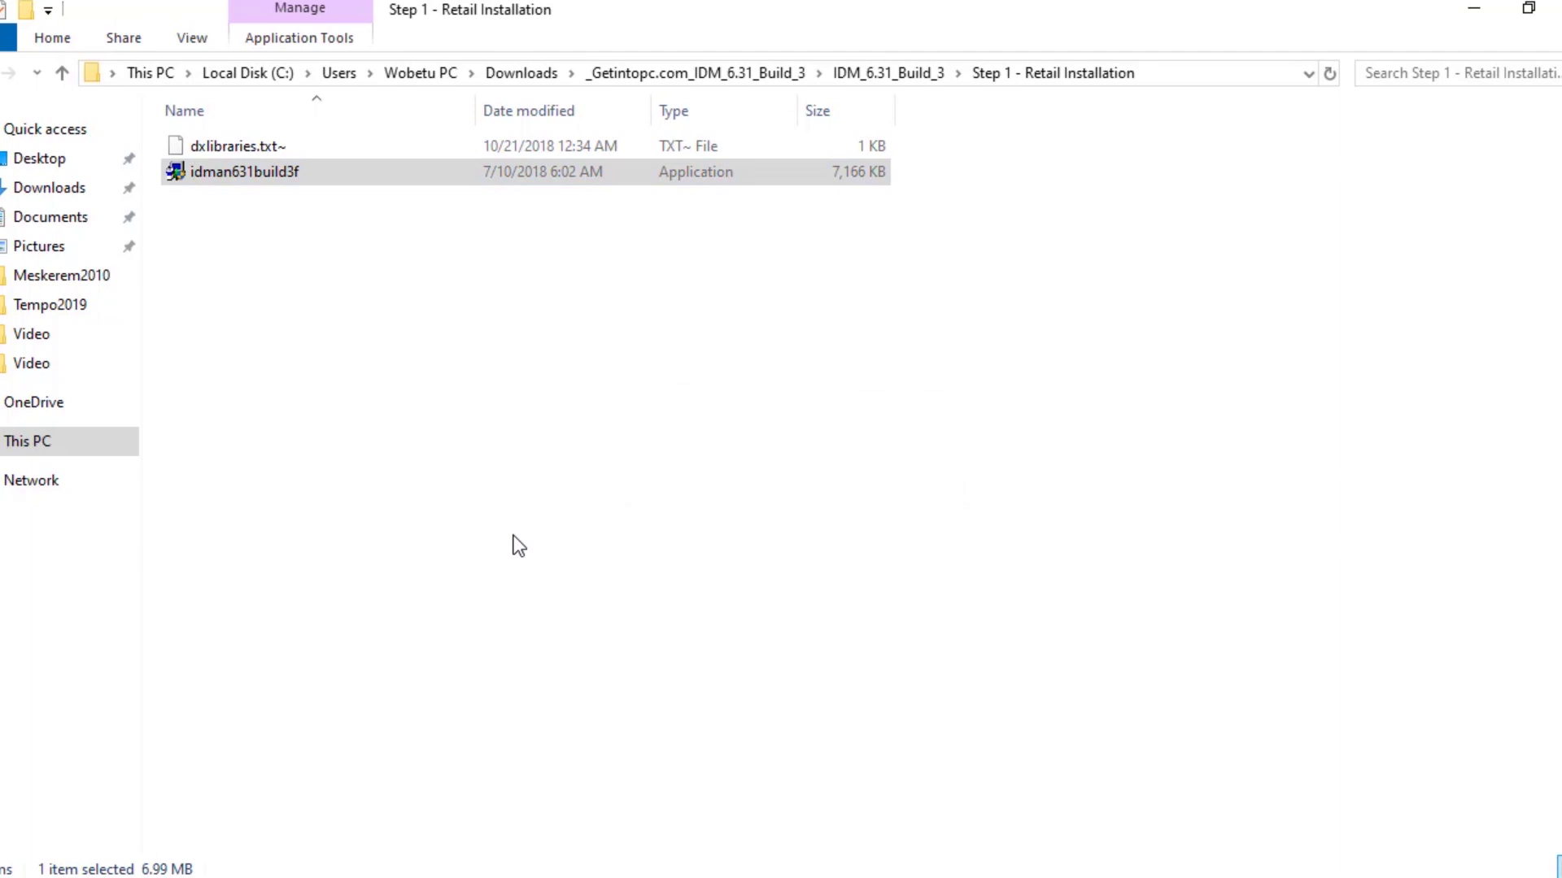
click(871, 631)
click(759, 574)
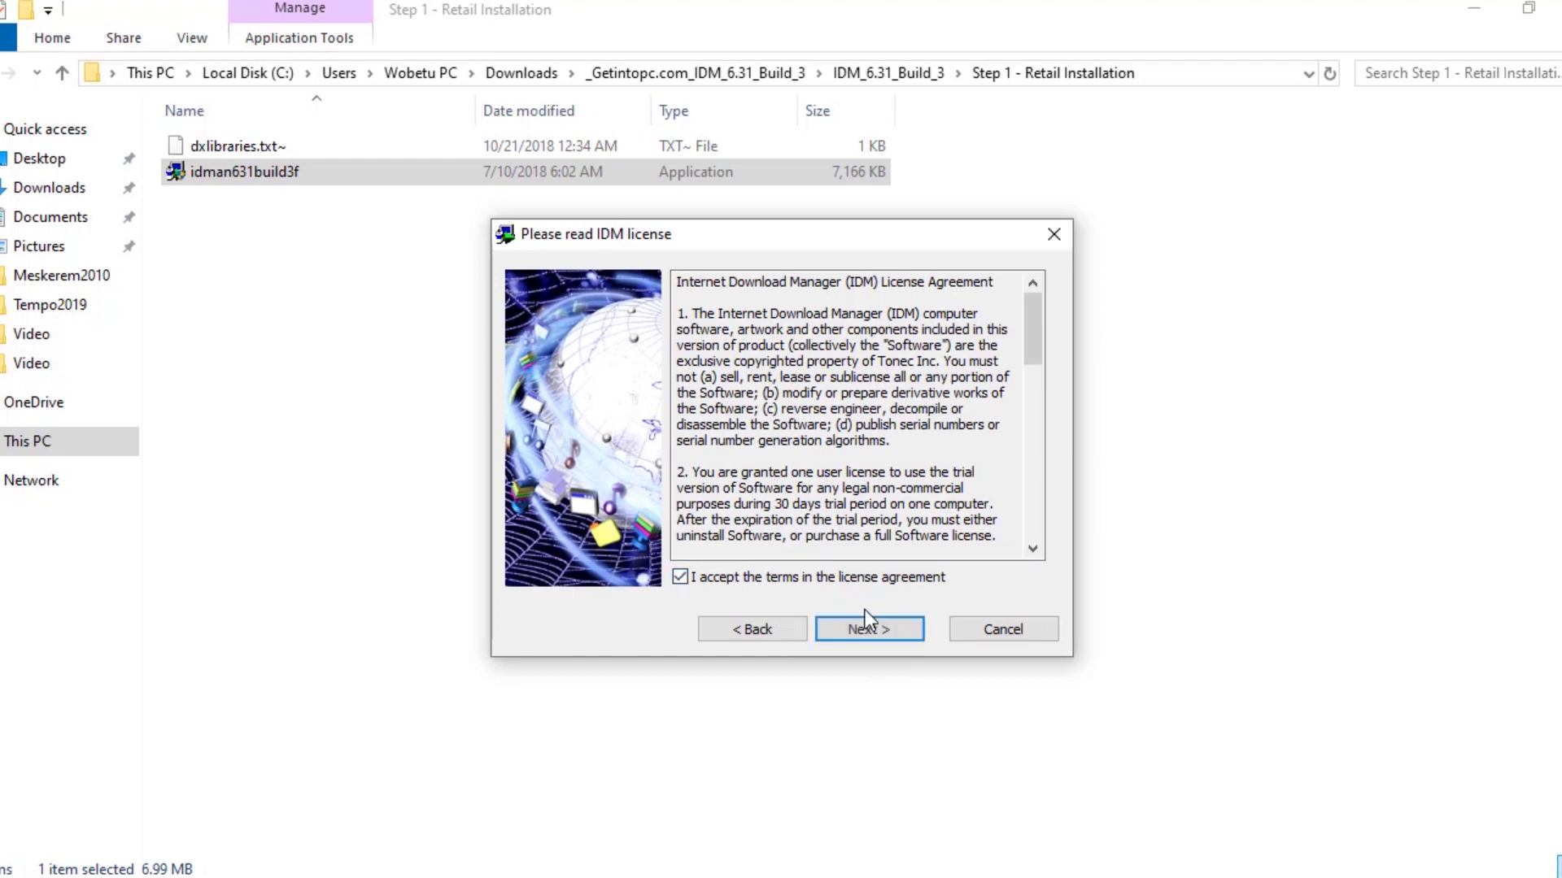
click(865, 620)
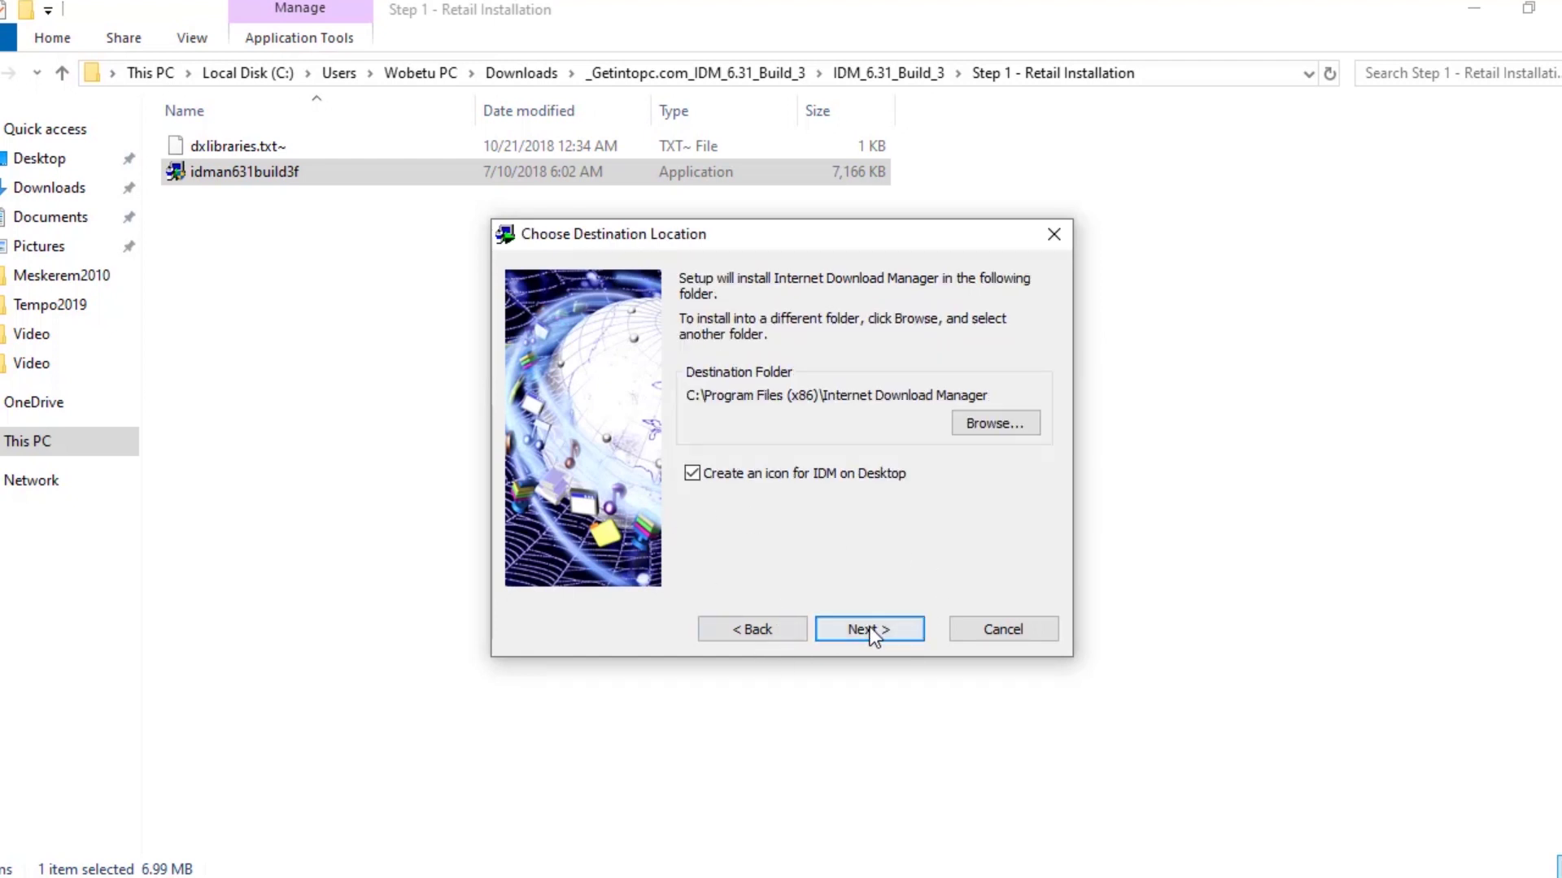
click(869, 631)
click(864, 629)
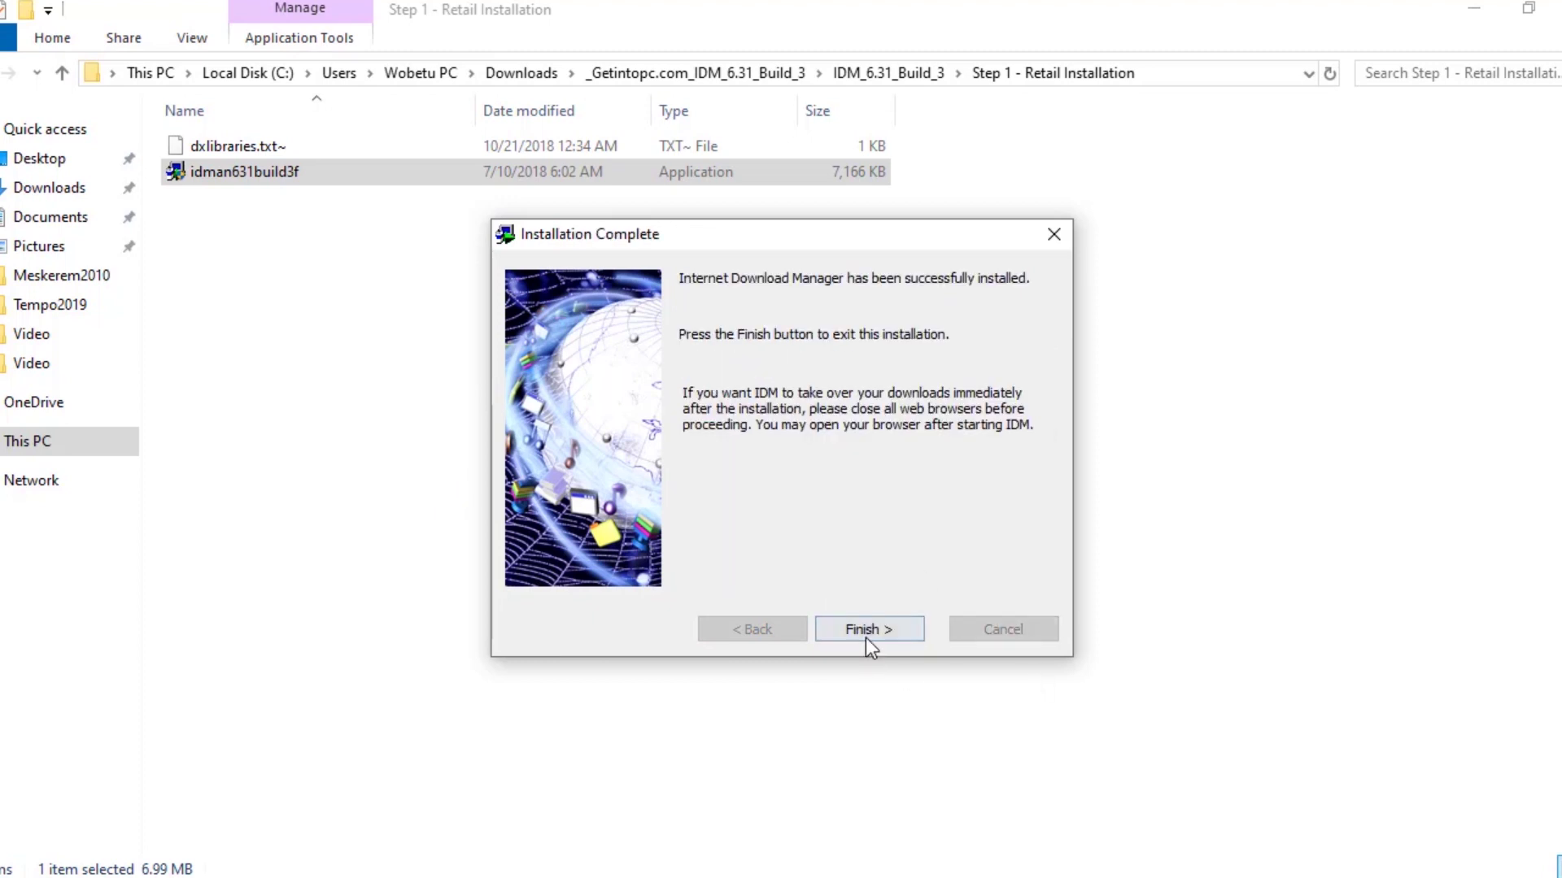
Finish the IDM setup, dismiss the Chrome and Firefox integration notices, and decline the computer reboot
click(865, 634)
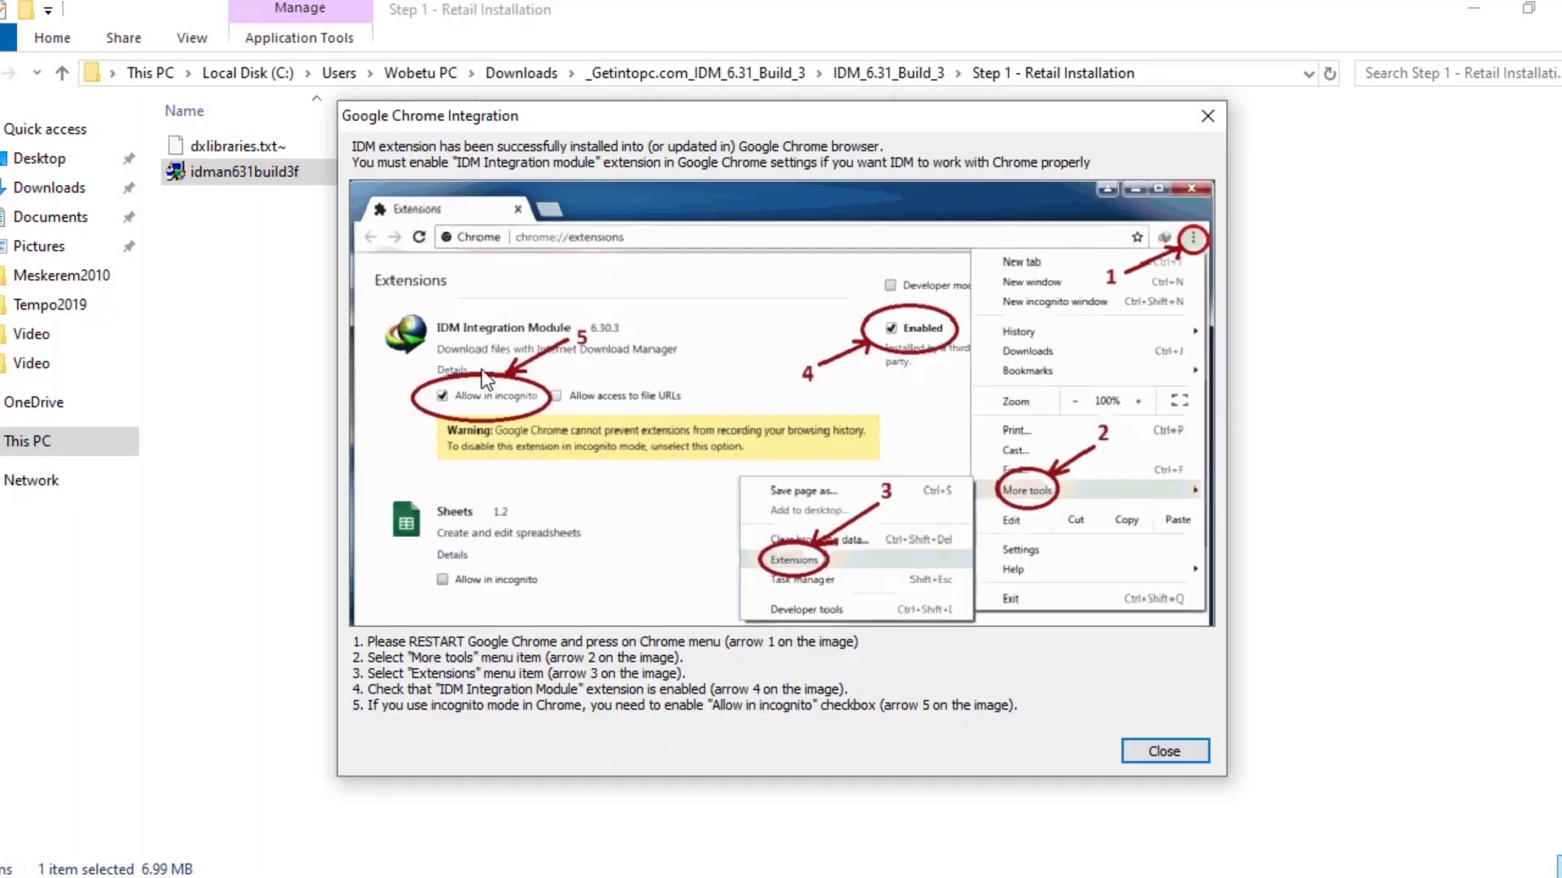
click(1192, 752)
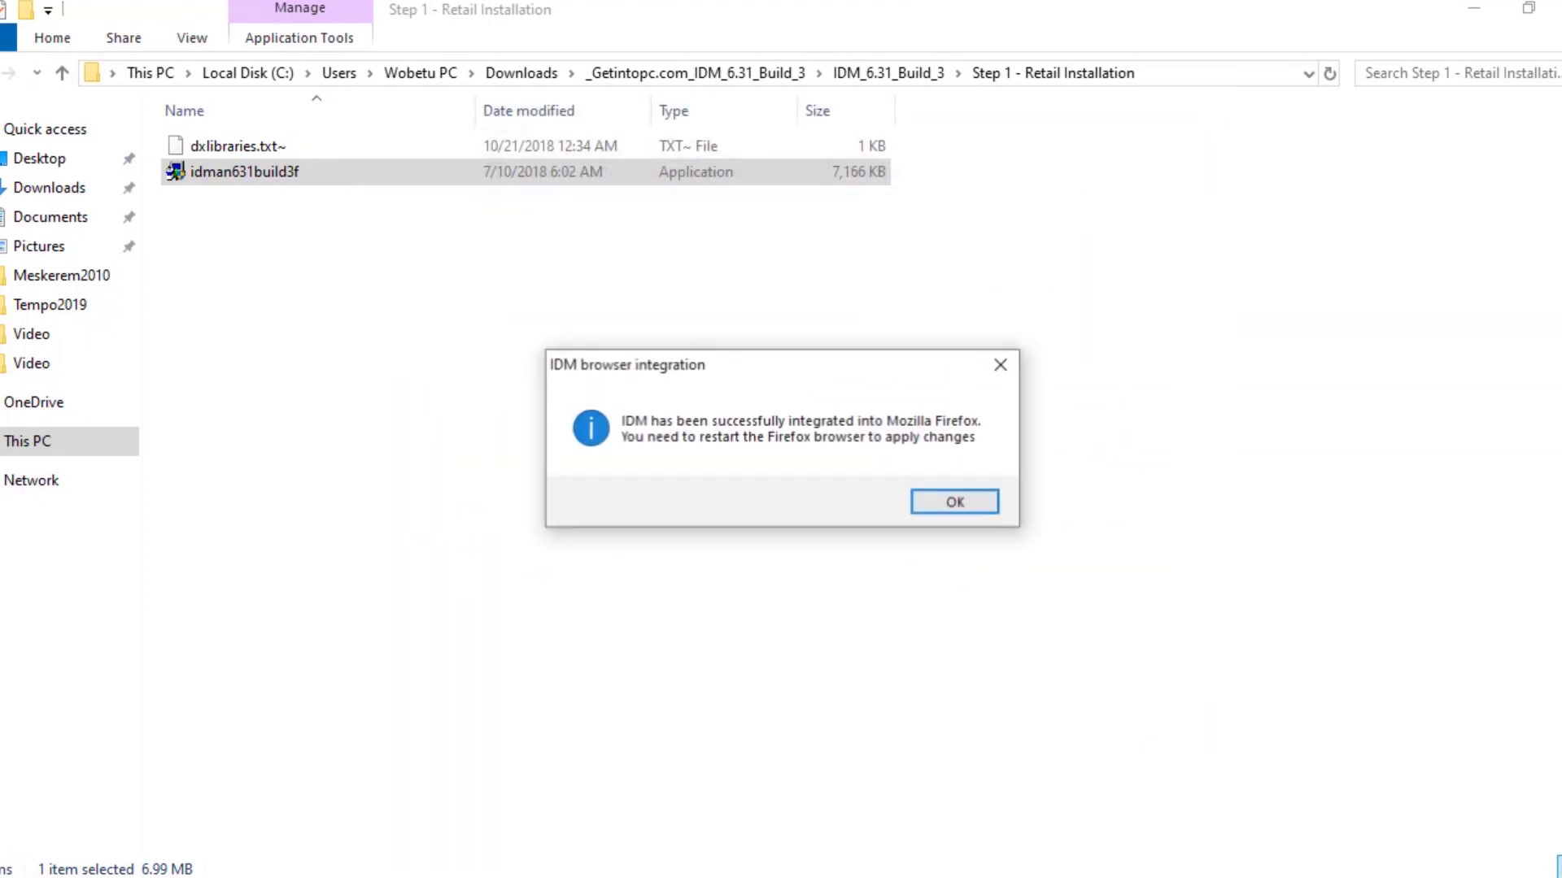
click(944, 509)
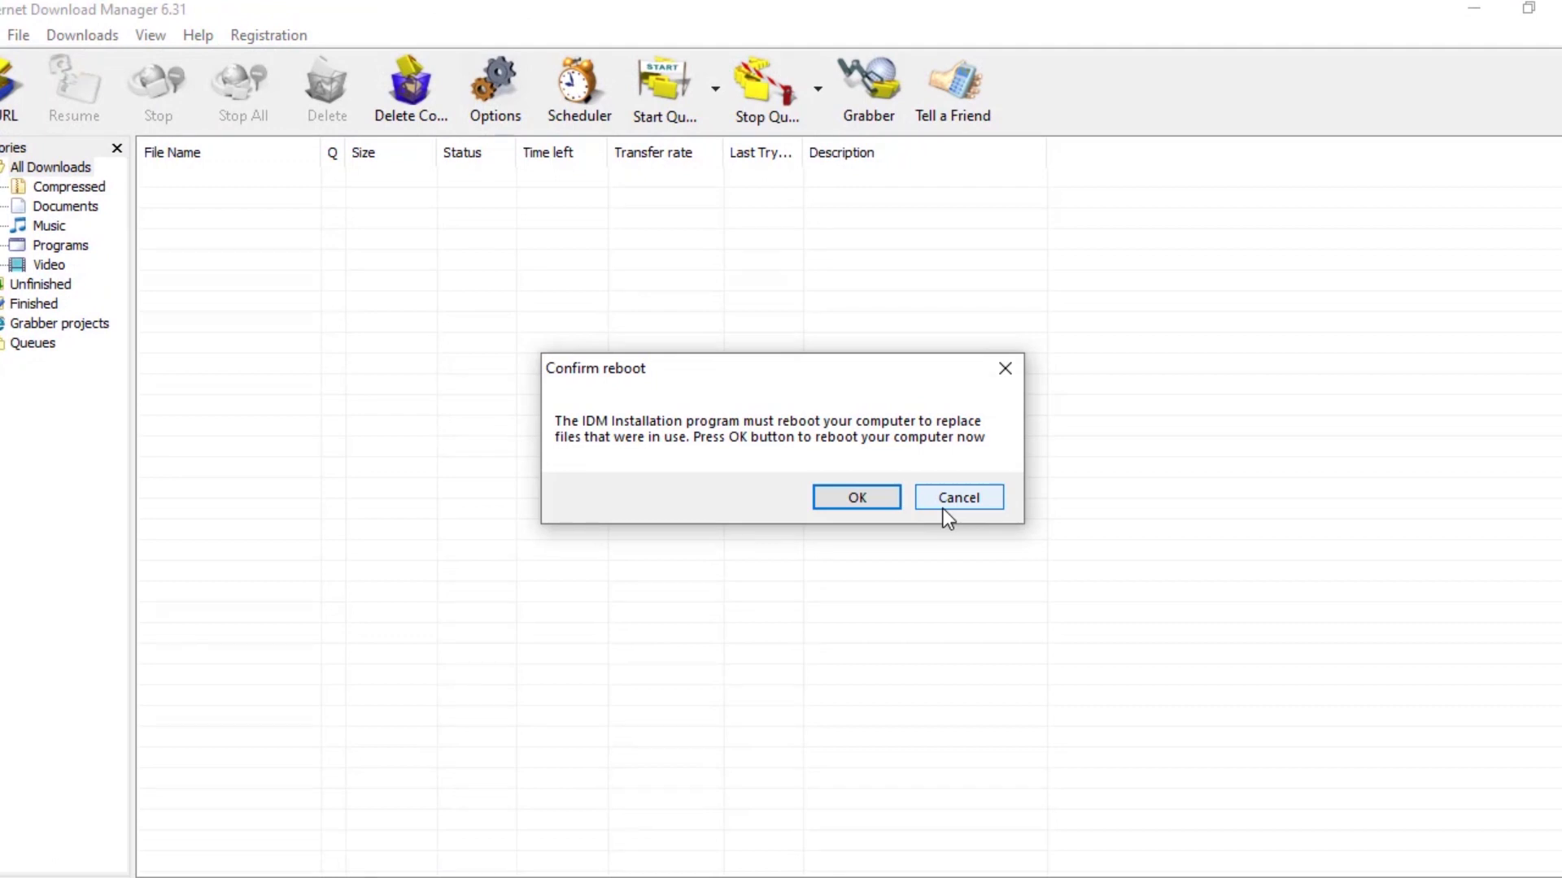
click(943, 510)
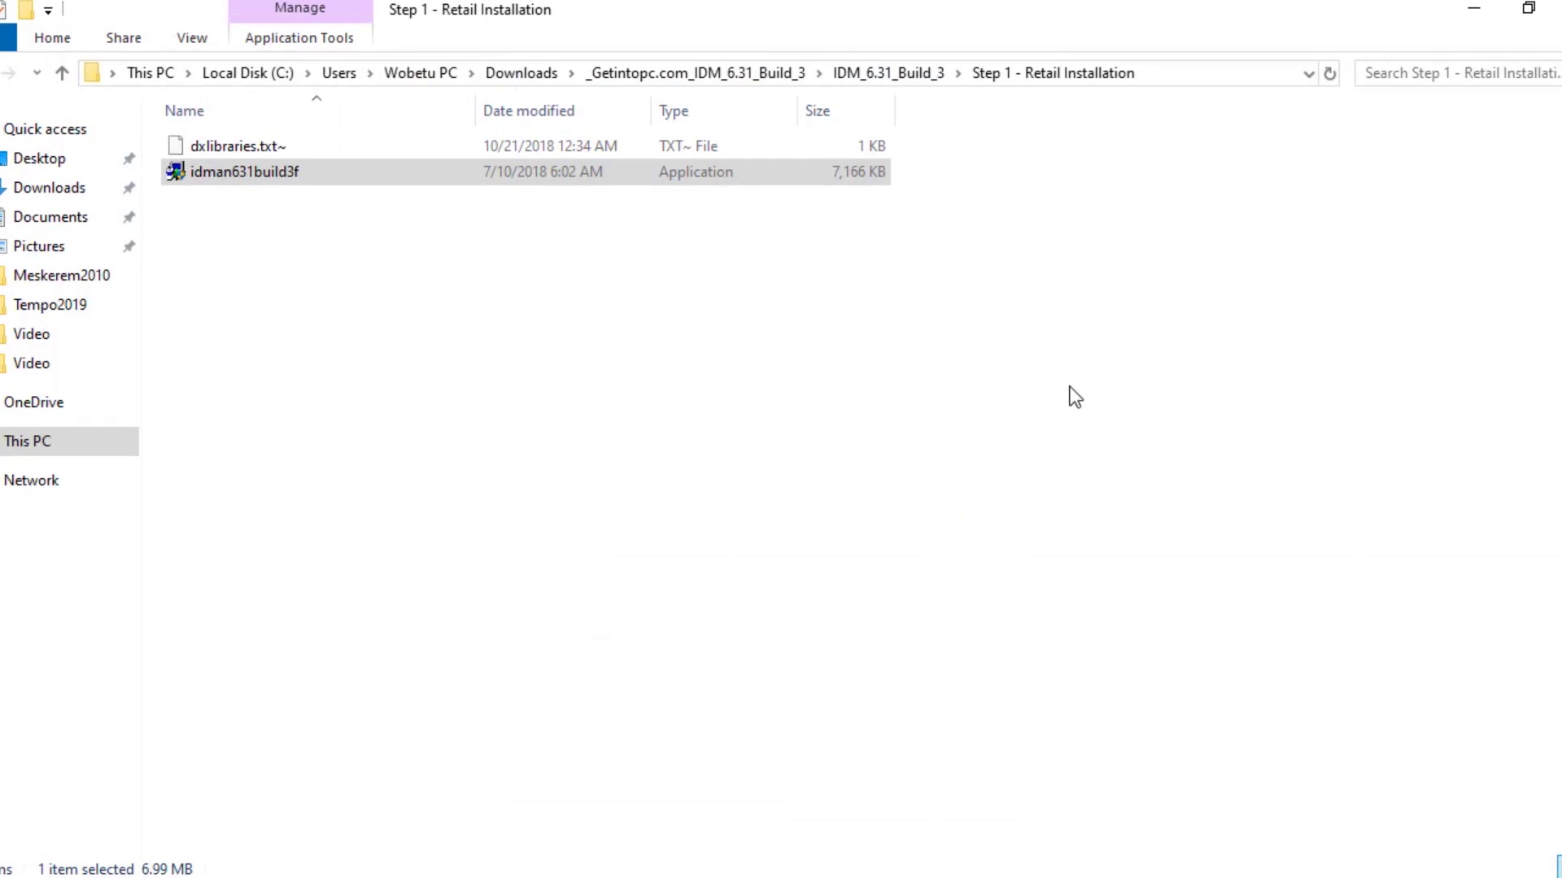
Minimize the open windows, find Internet Download Manager by searching Windows for "idm", and open it maximized
click(1473, 10)
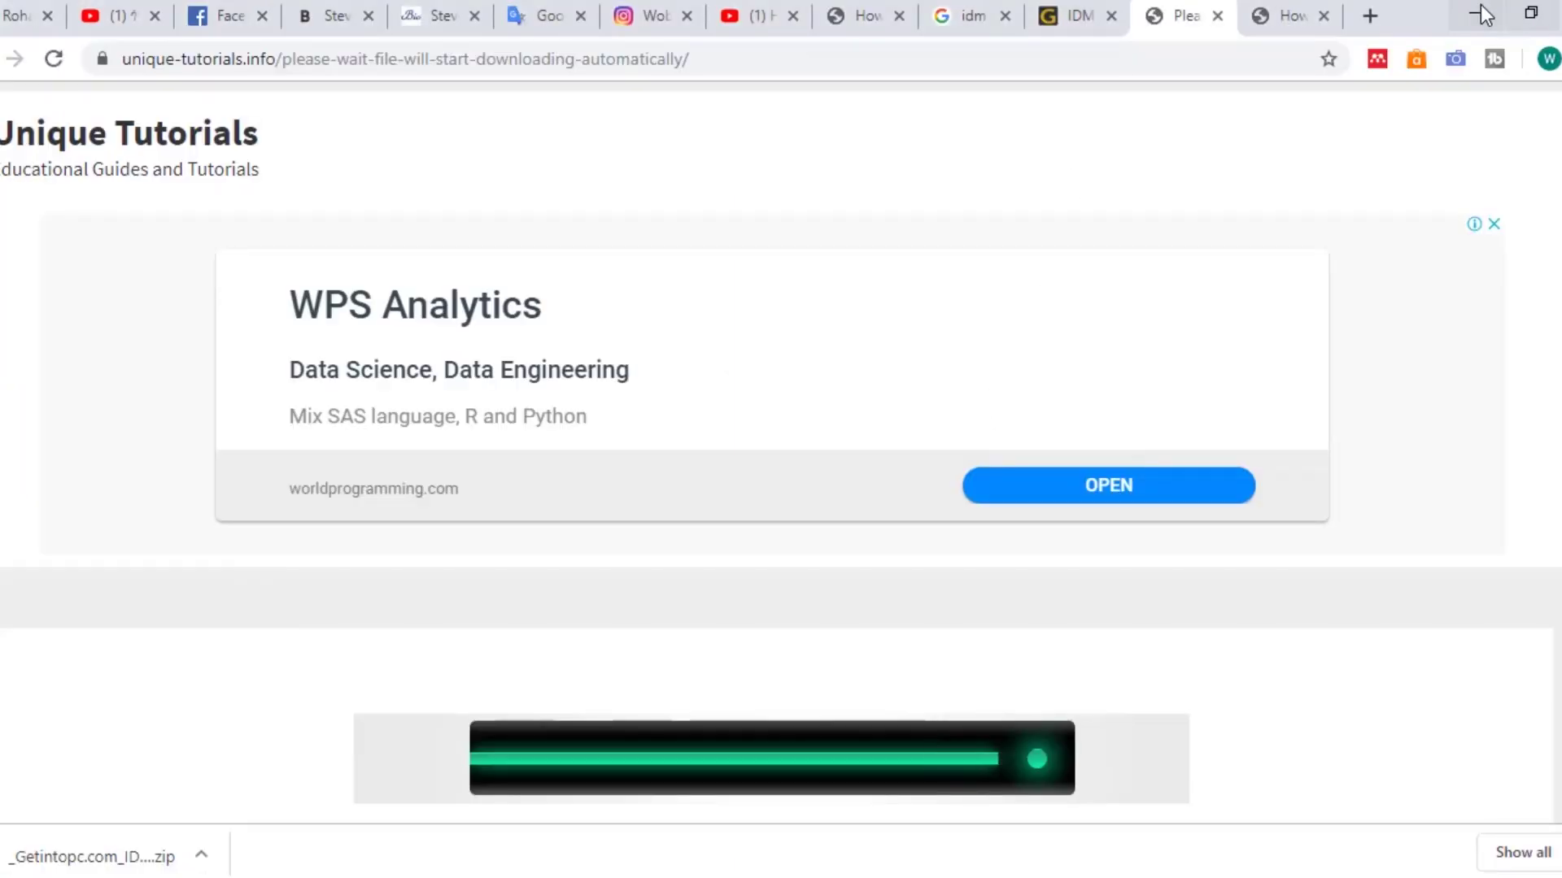
click(1477, 10)
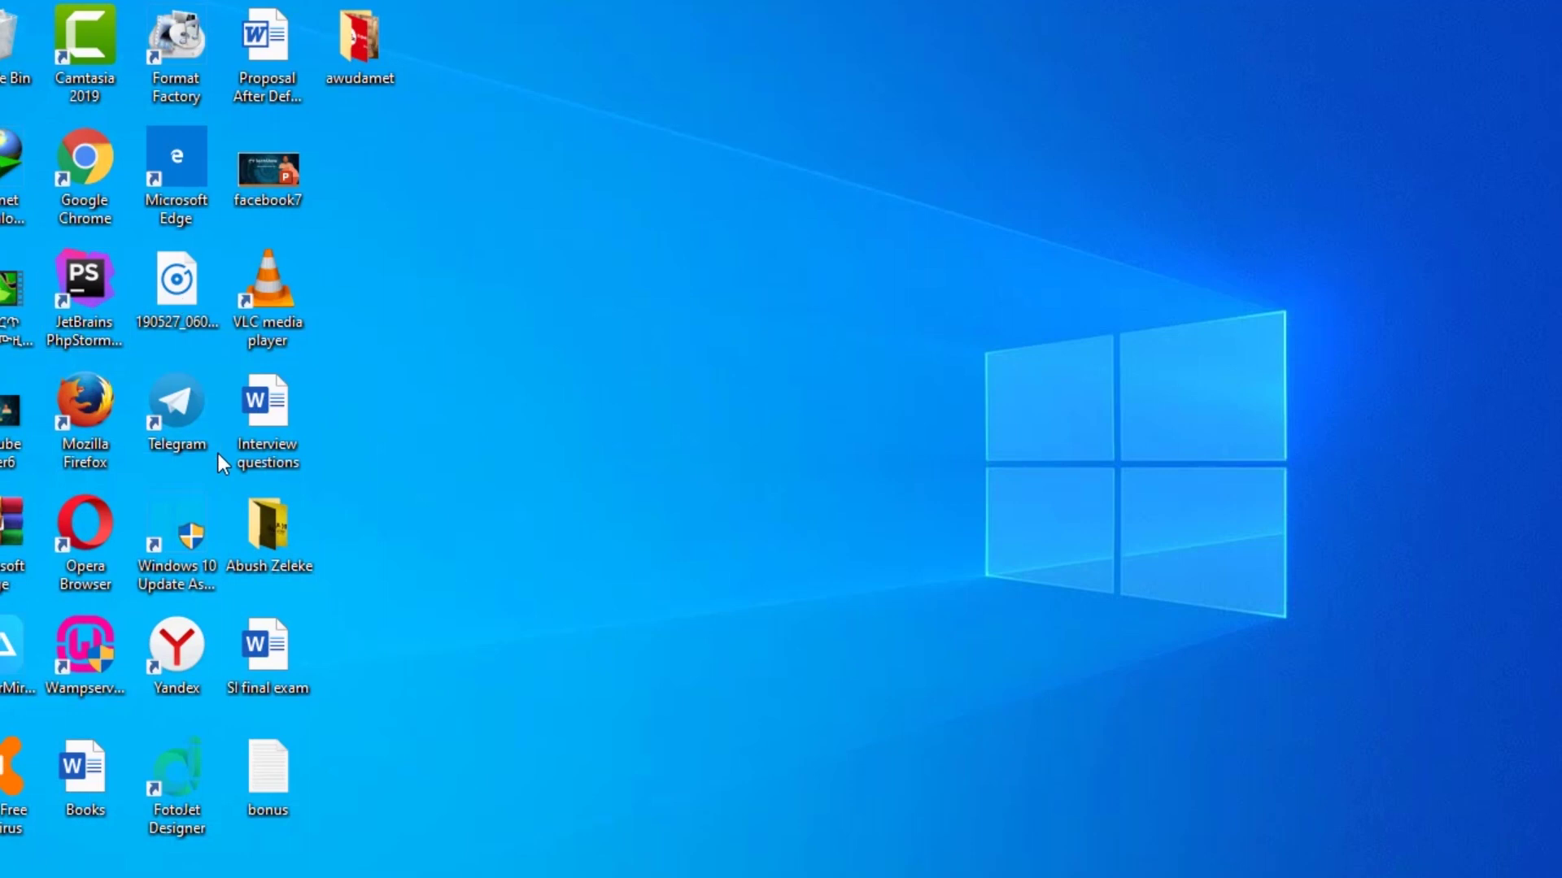
click(1341, 877)
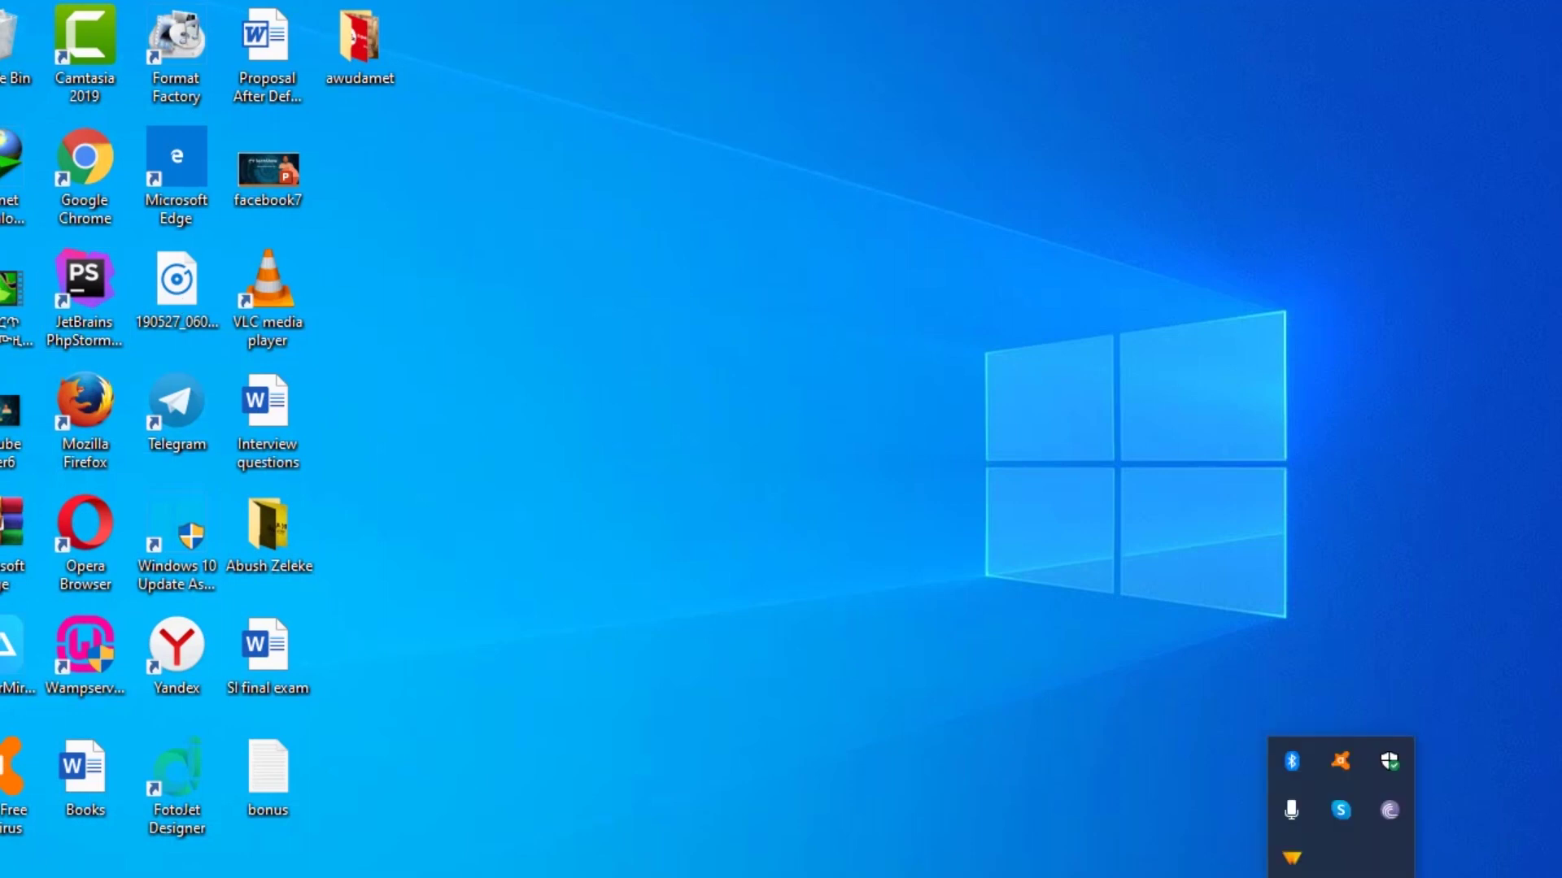
click(122, 877)
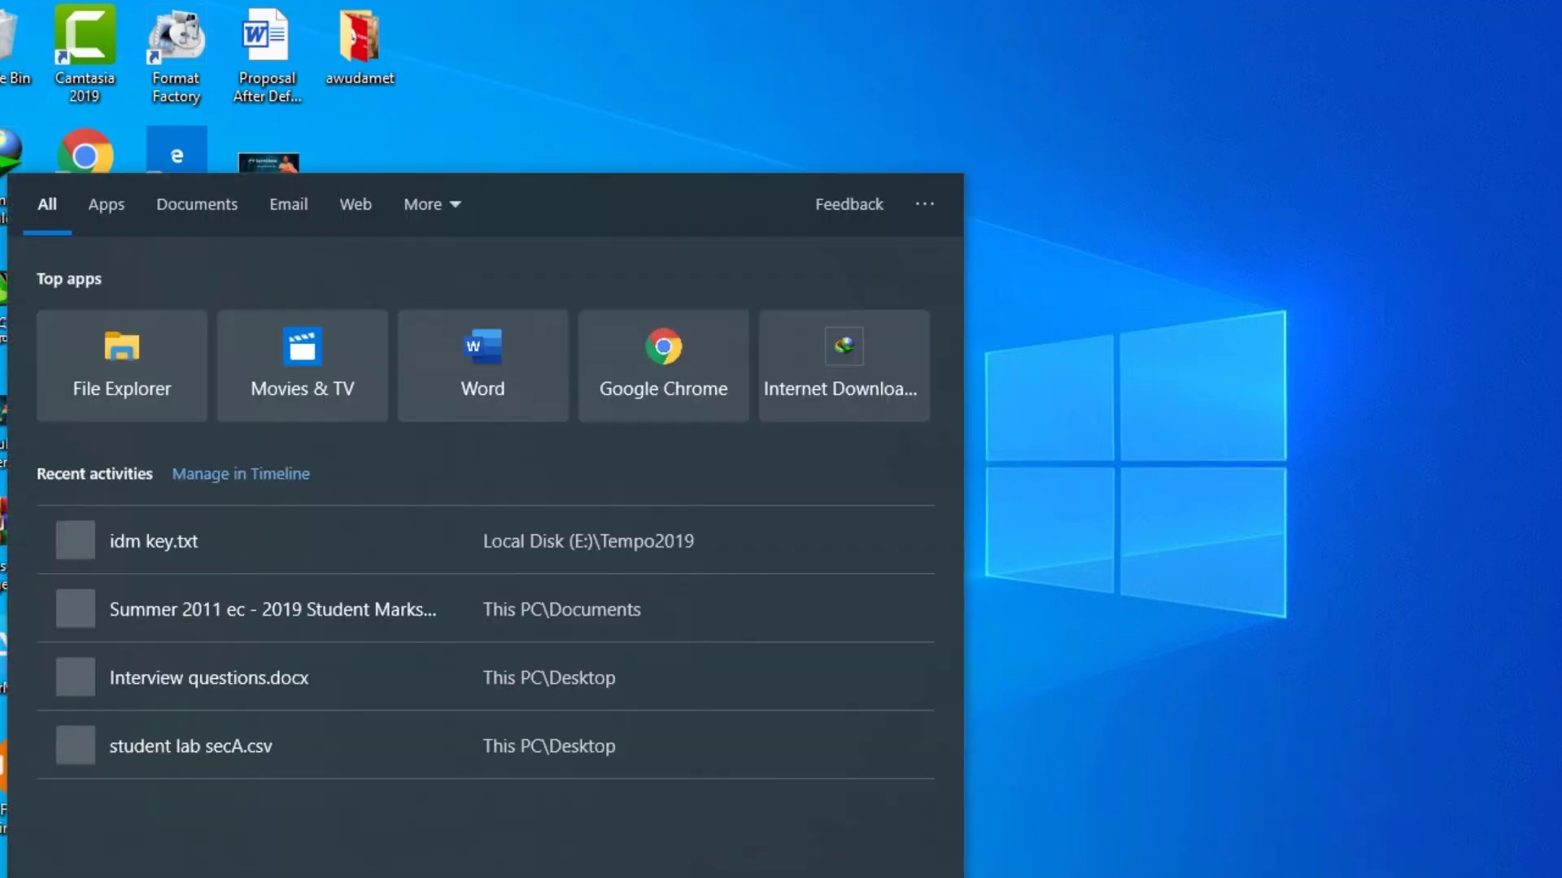
text(idm)
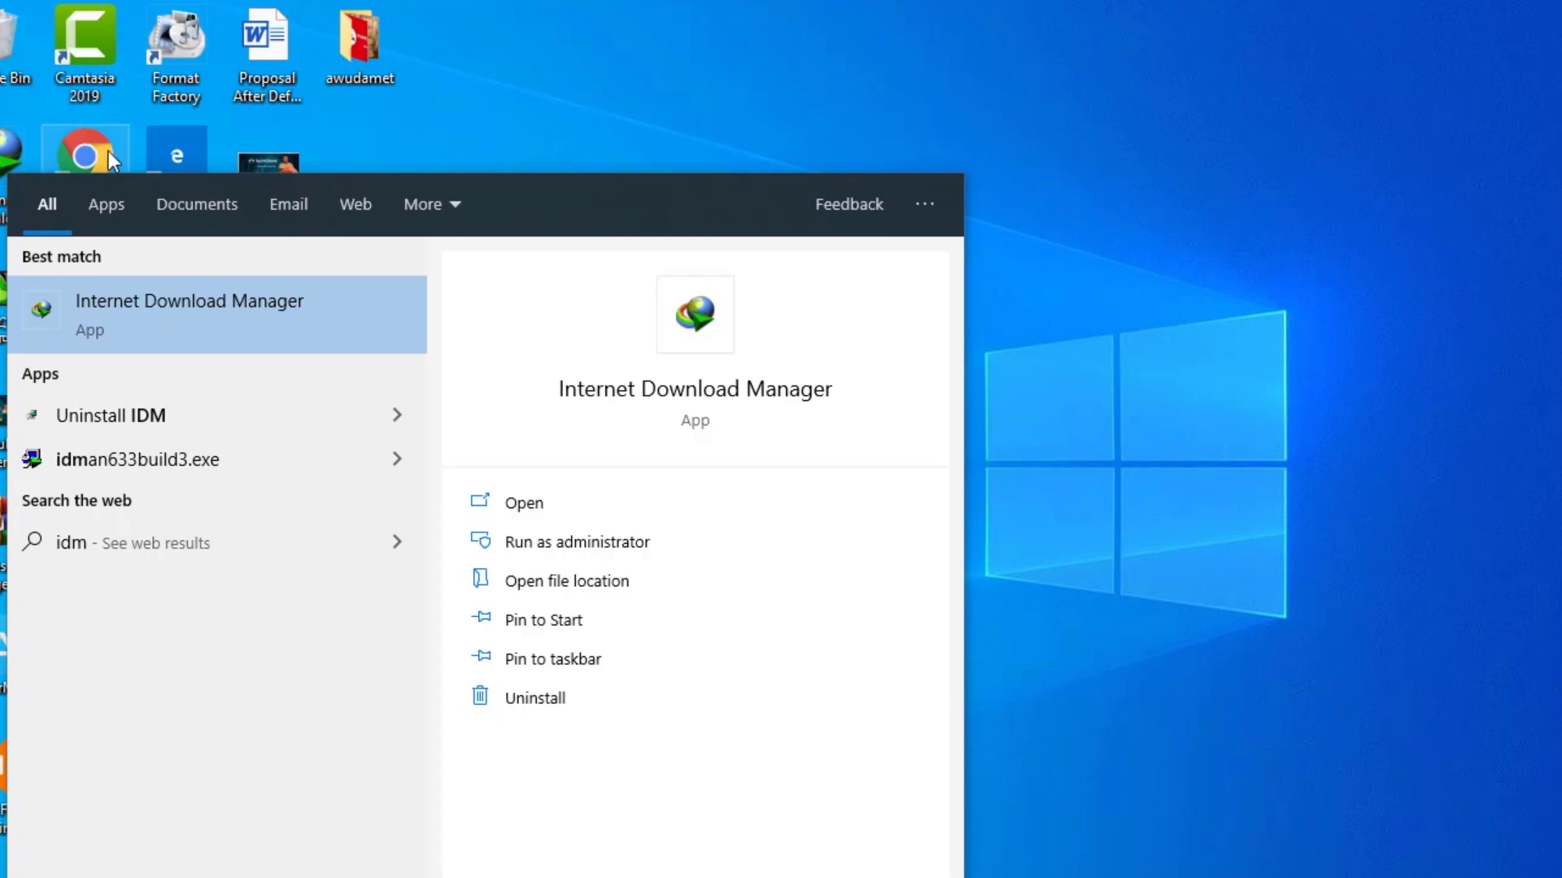
click(140, 328)
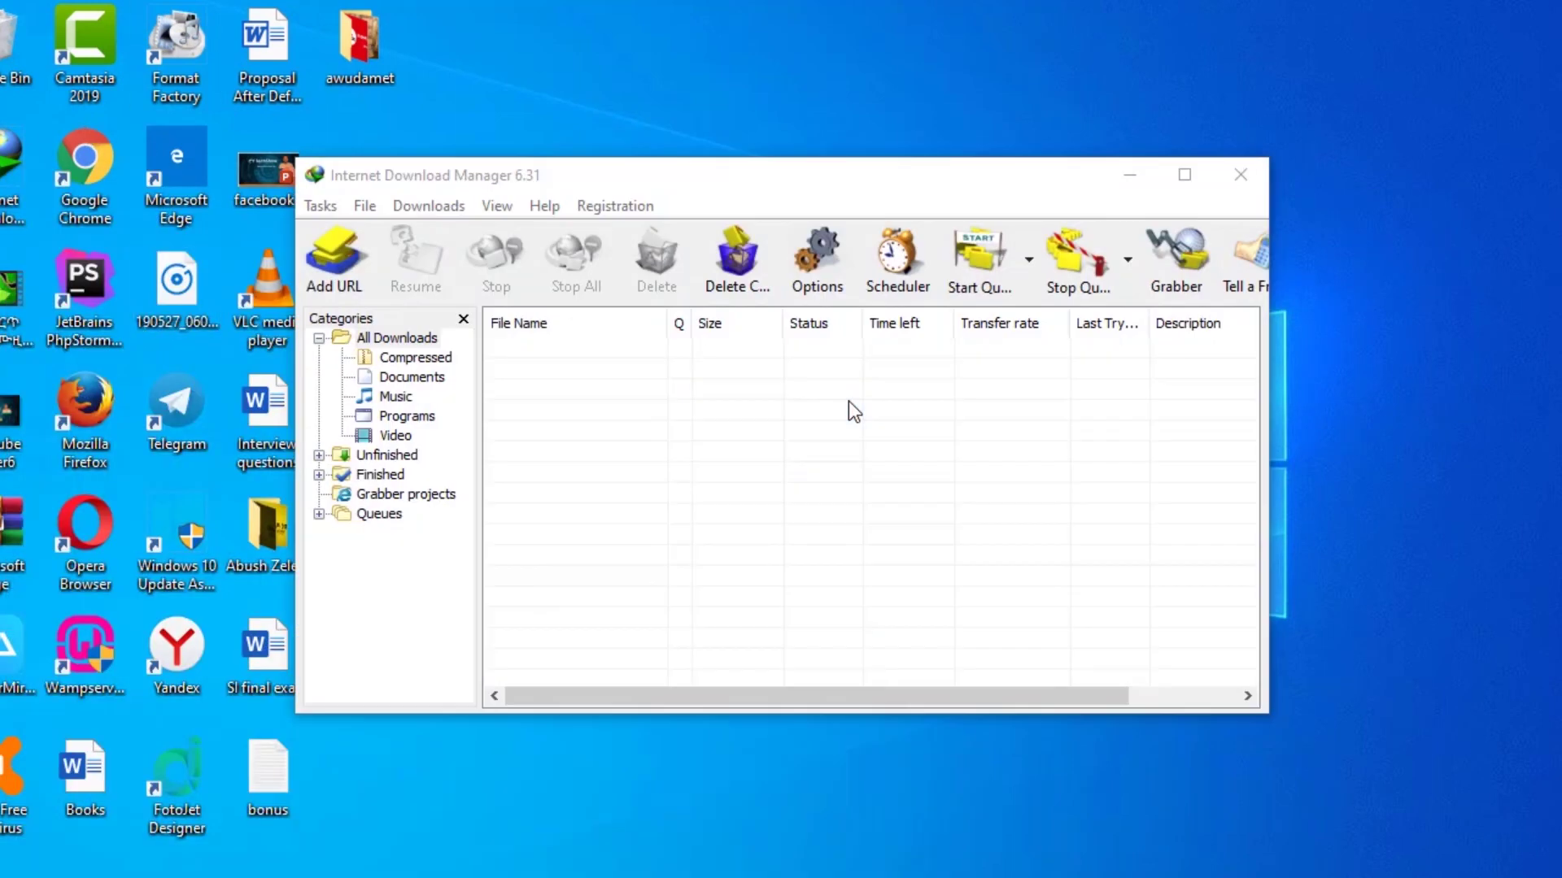
click(958, 589)
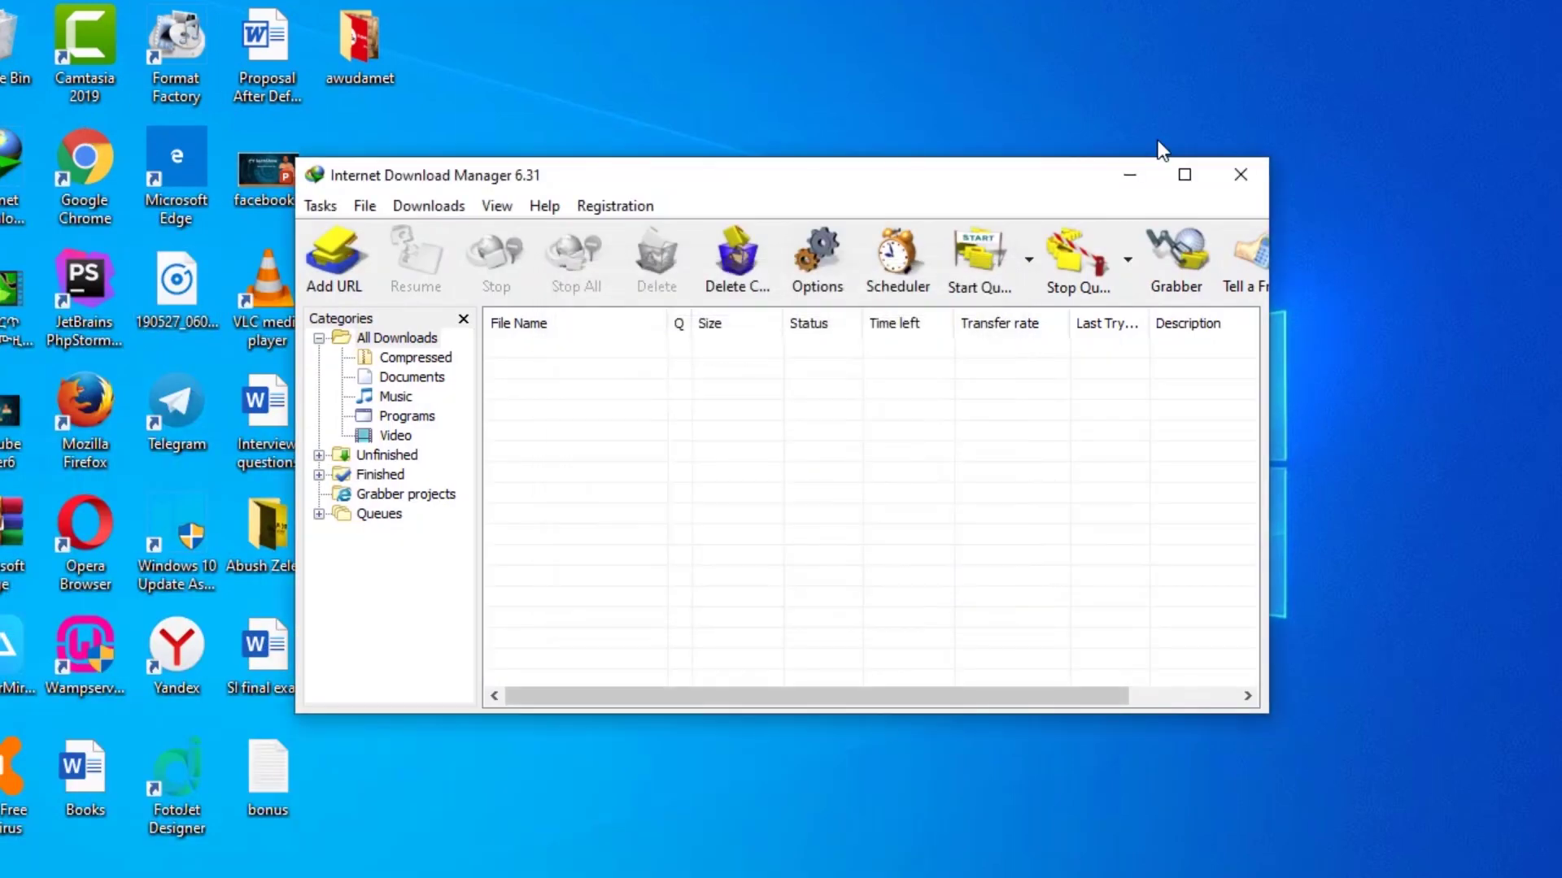
click(1185, 175)
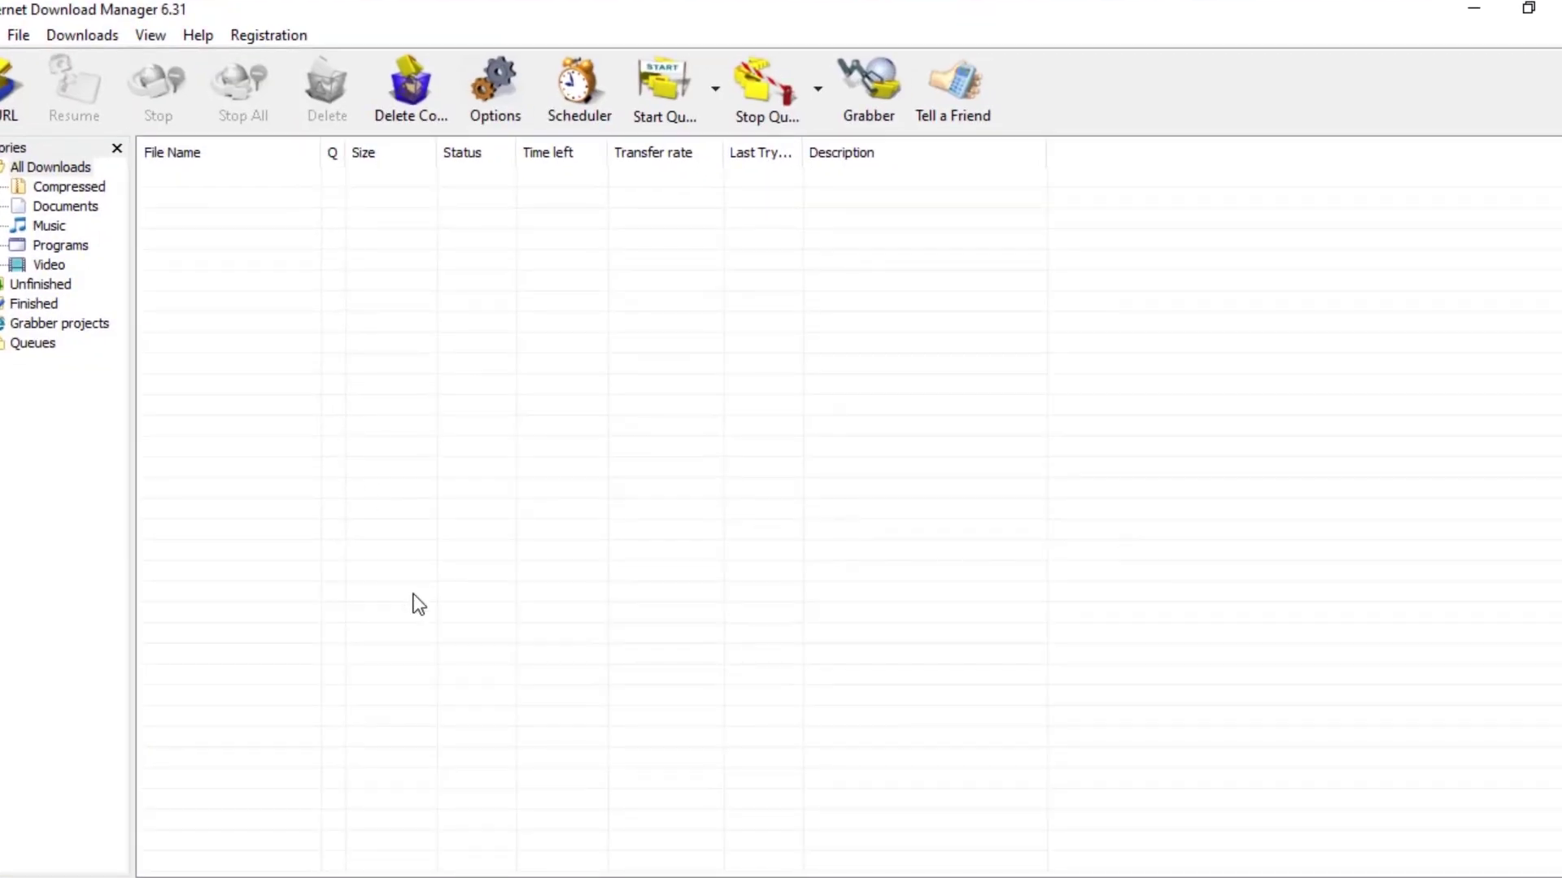
Check IDM's registration options, opening and closing the online order page in the browser, and minimize IDM
click(253, 39)
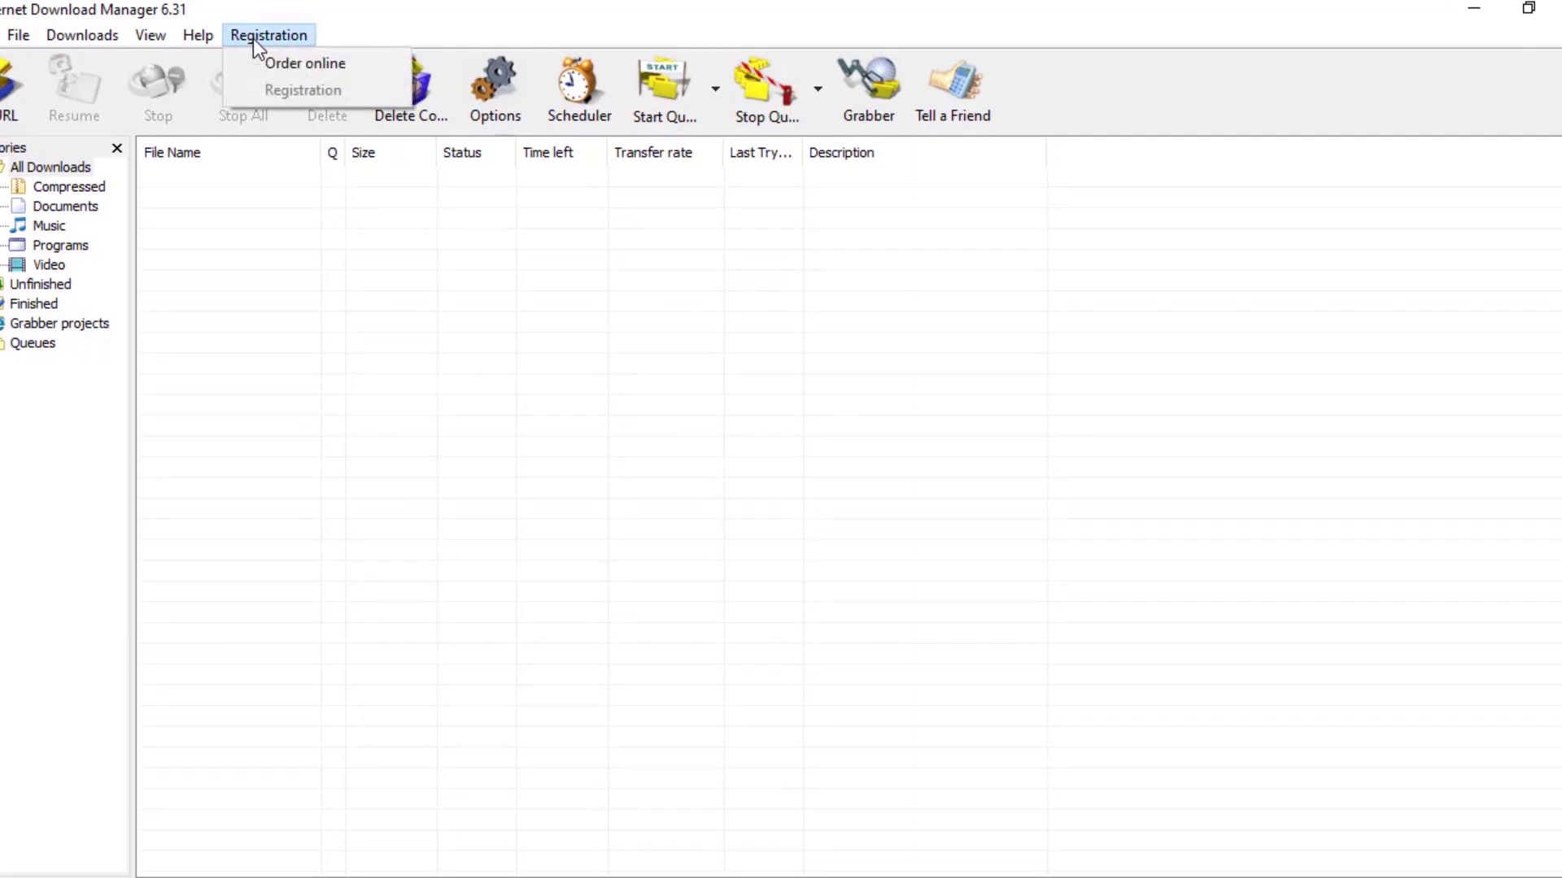
click(262, 63)
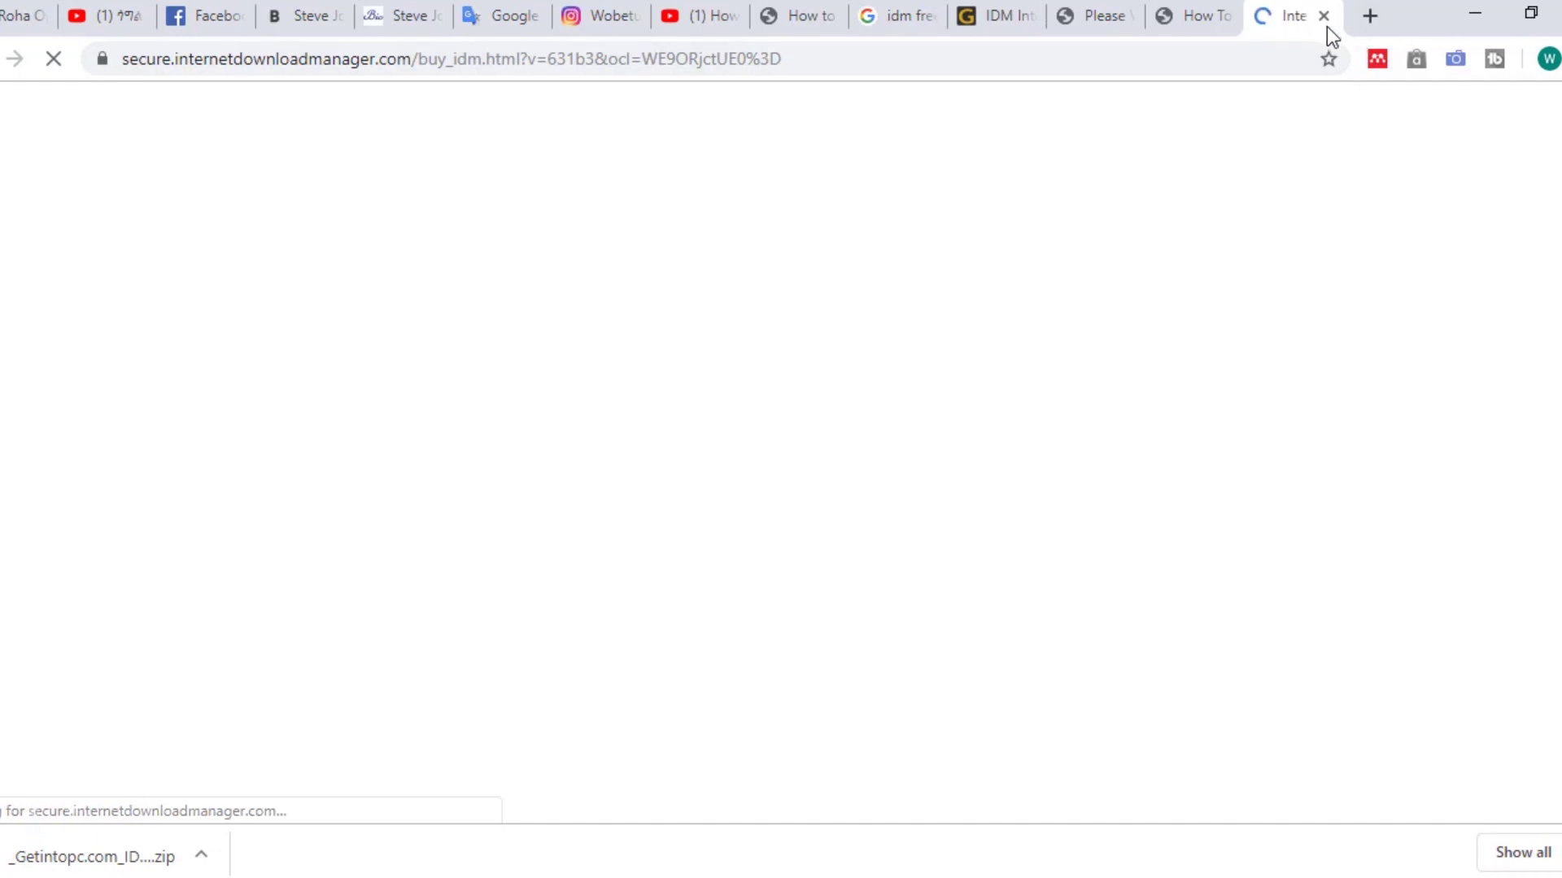
click(1324, 18)
click(1469, 16)
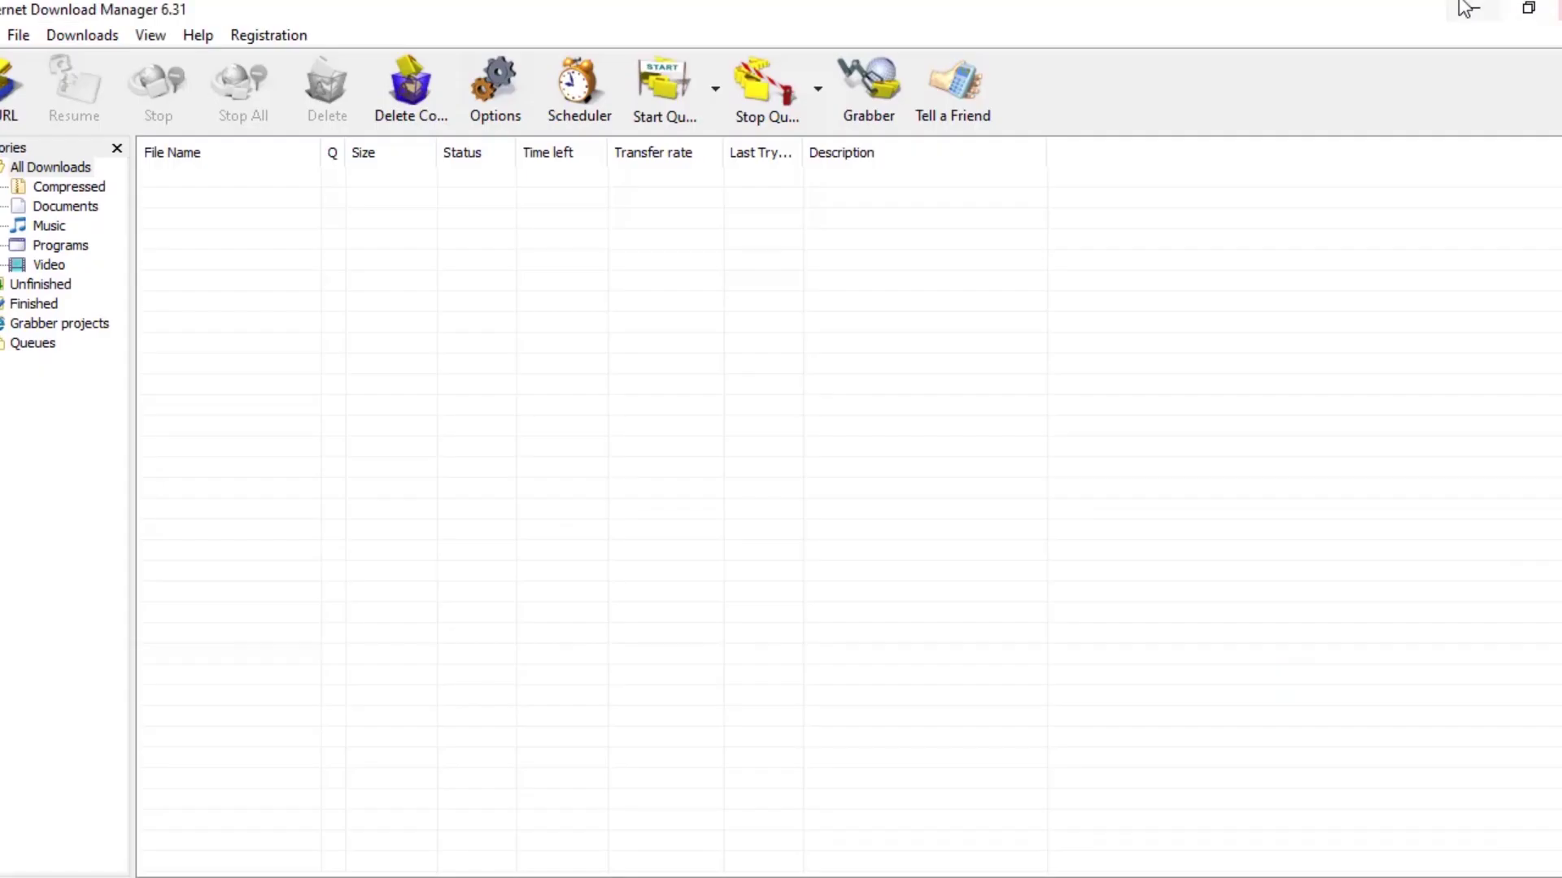
click(242, 44)
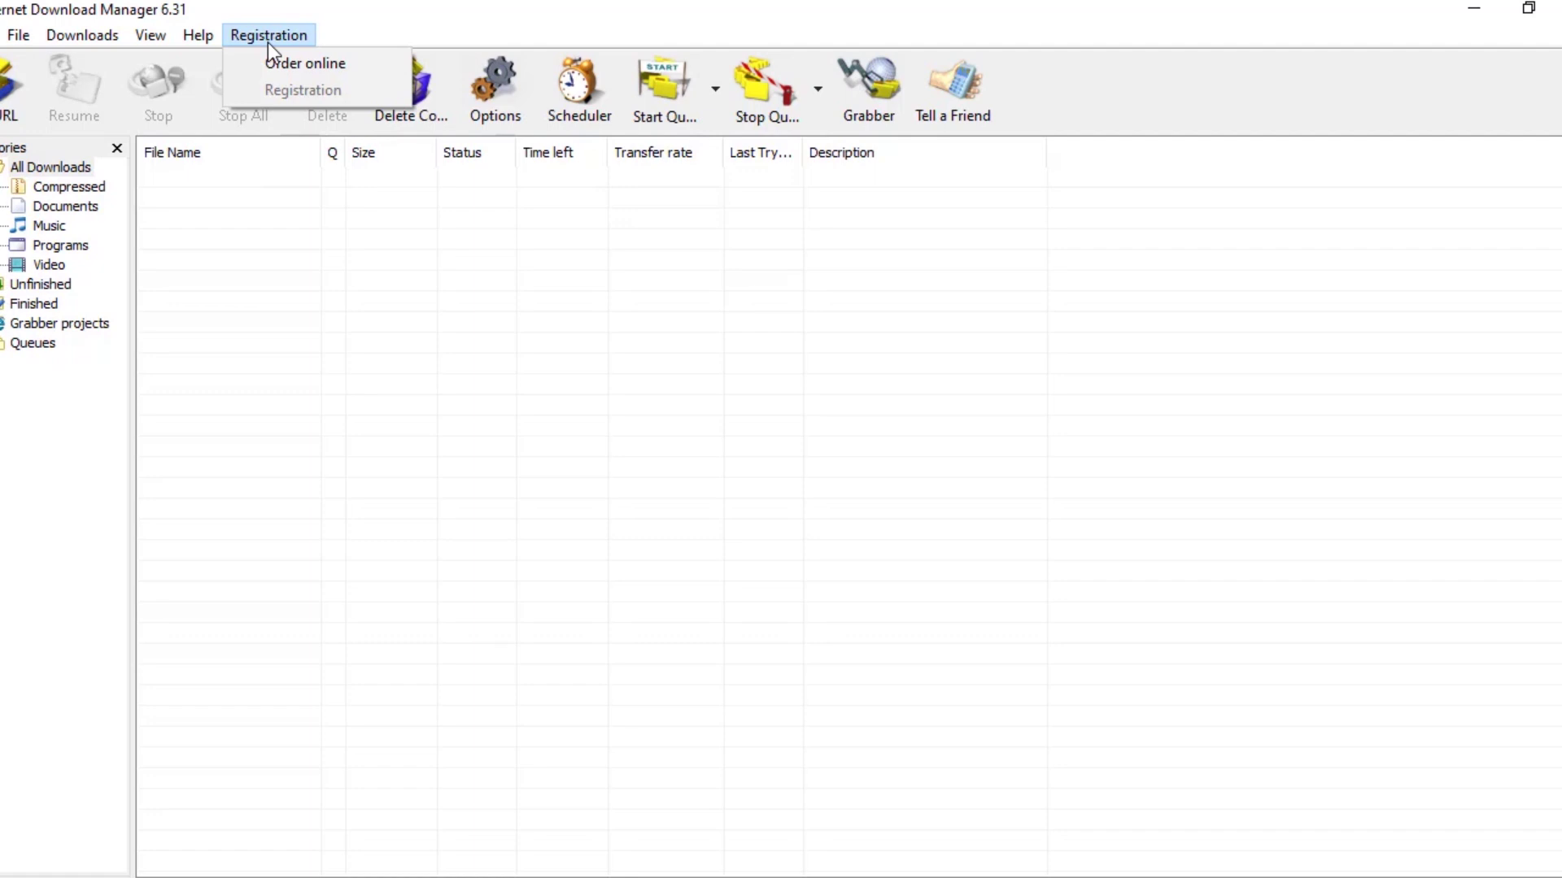
click(1432, 244)
click(1473, 10)
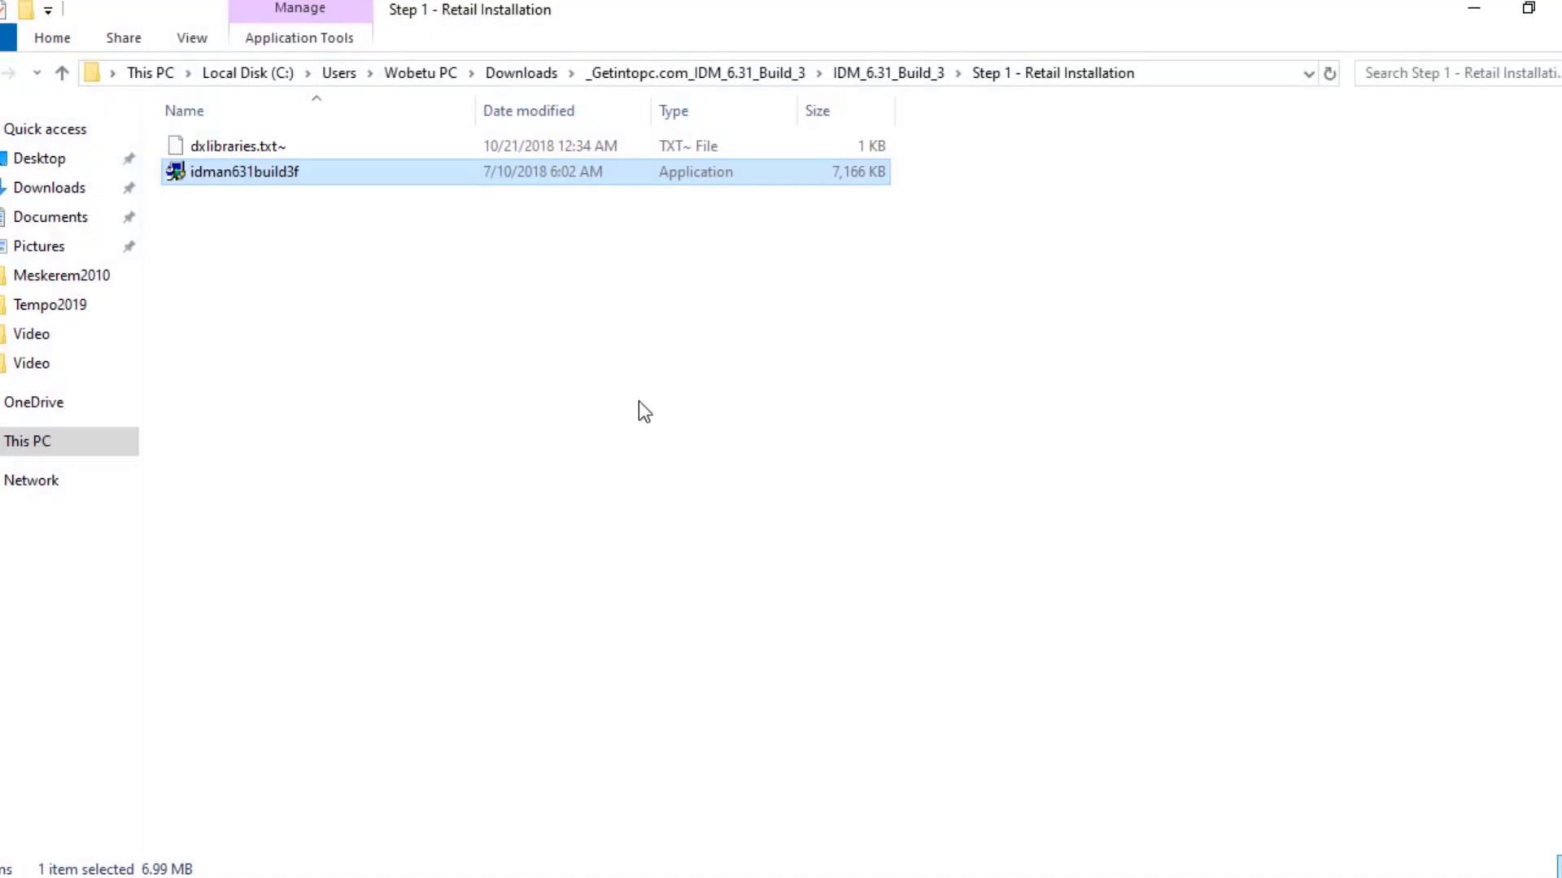
Add the IDM registration entries from the Step 2 - IDM .reg file folder to the Windows registry
click(638, 402)
key(BackSpace)
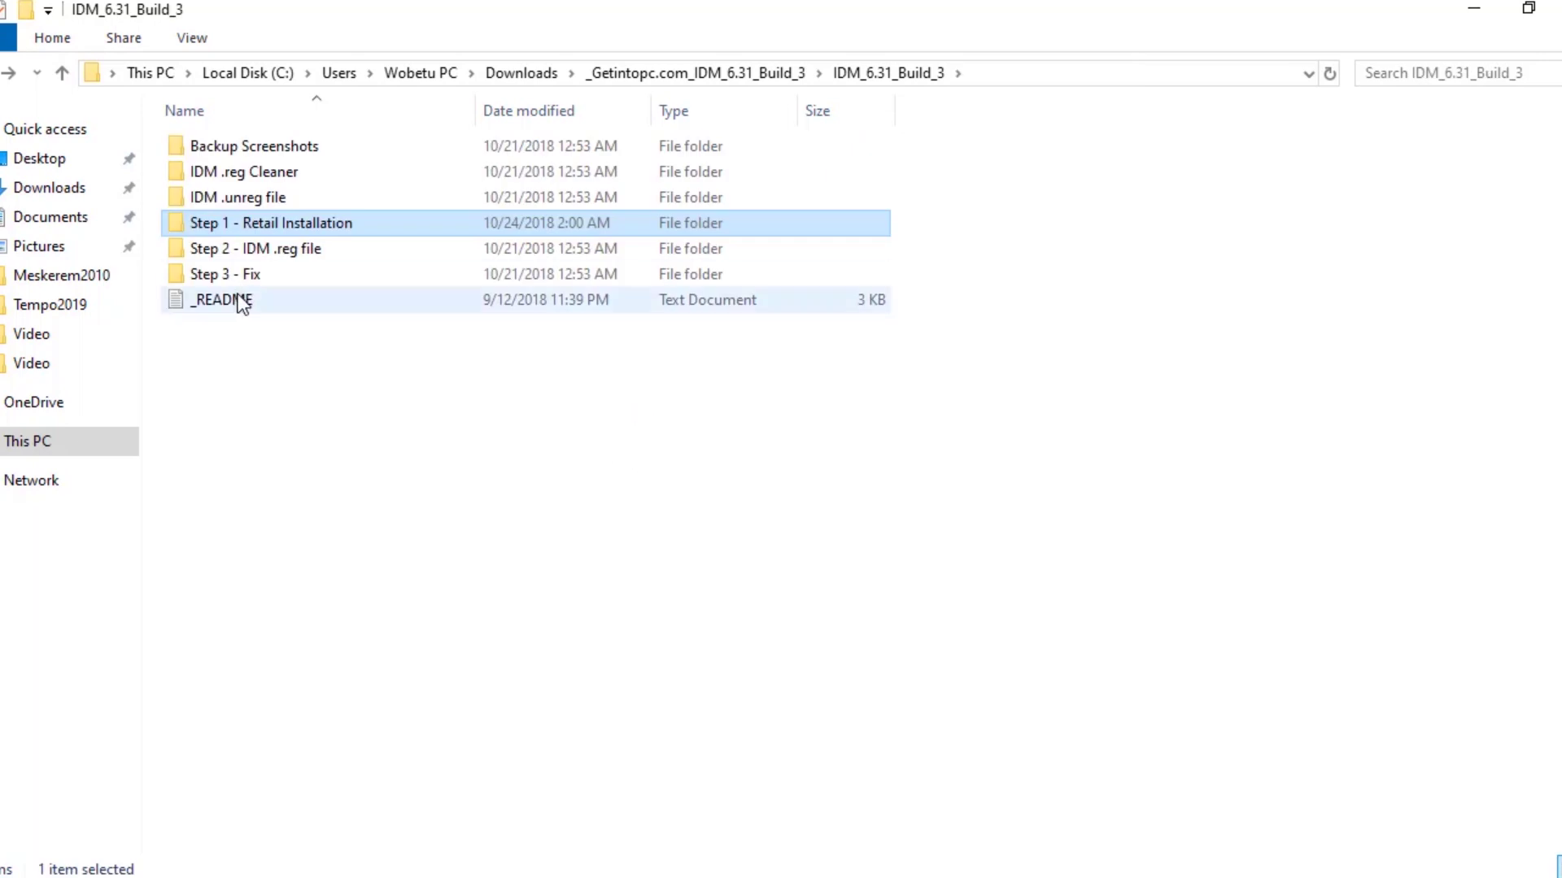
double_click(265, 250)
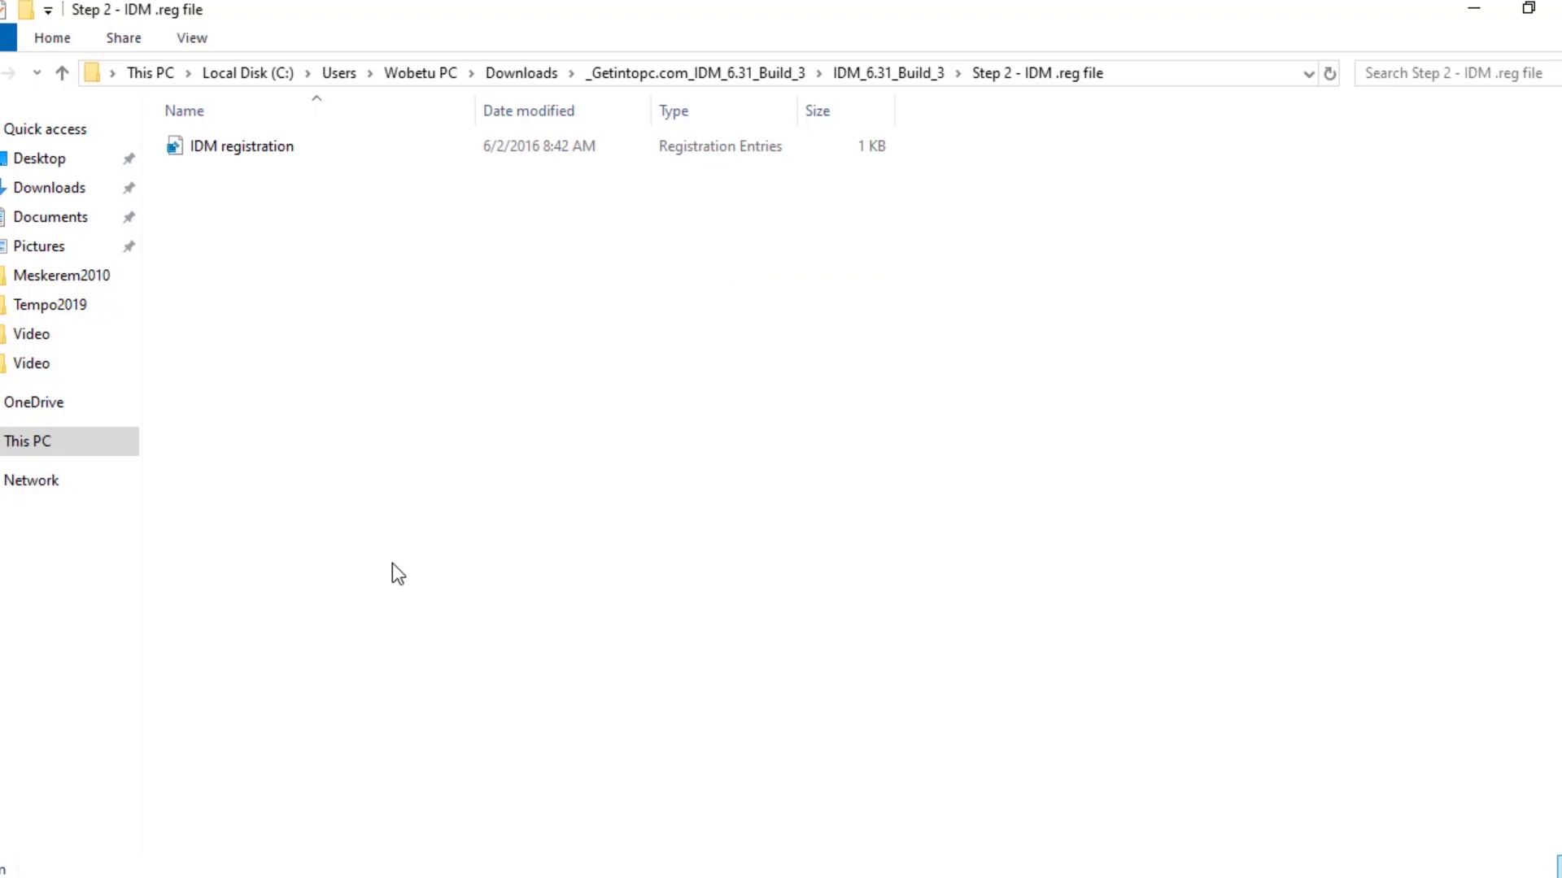
double_click(229, 154)
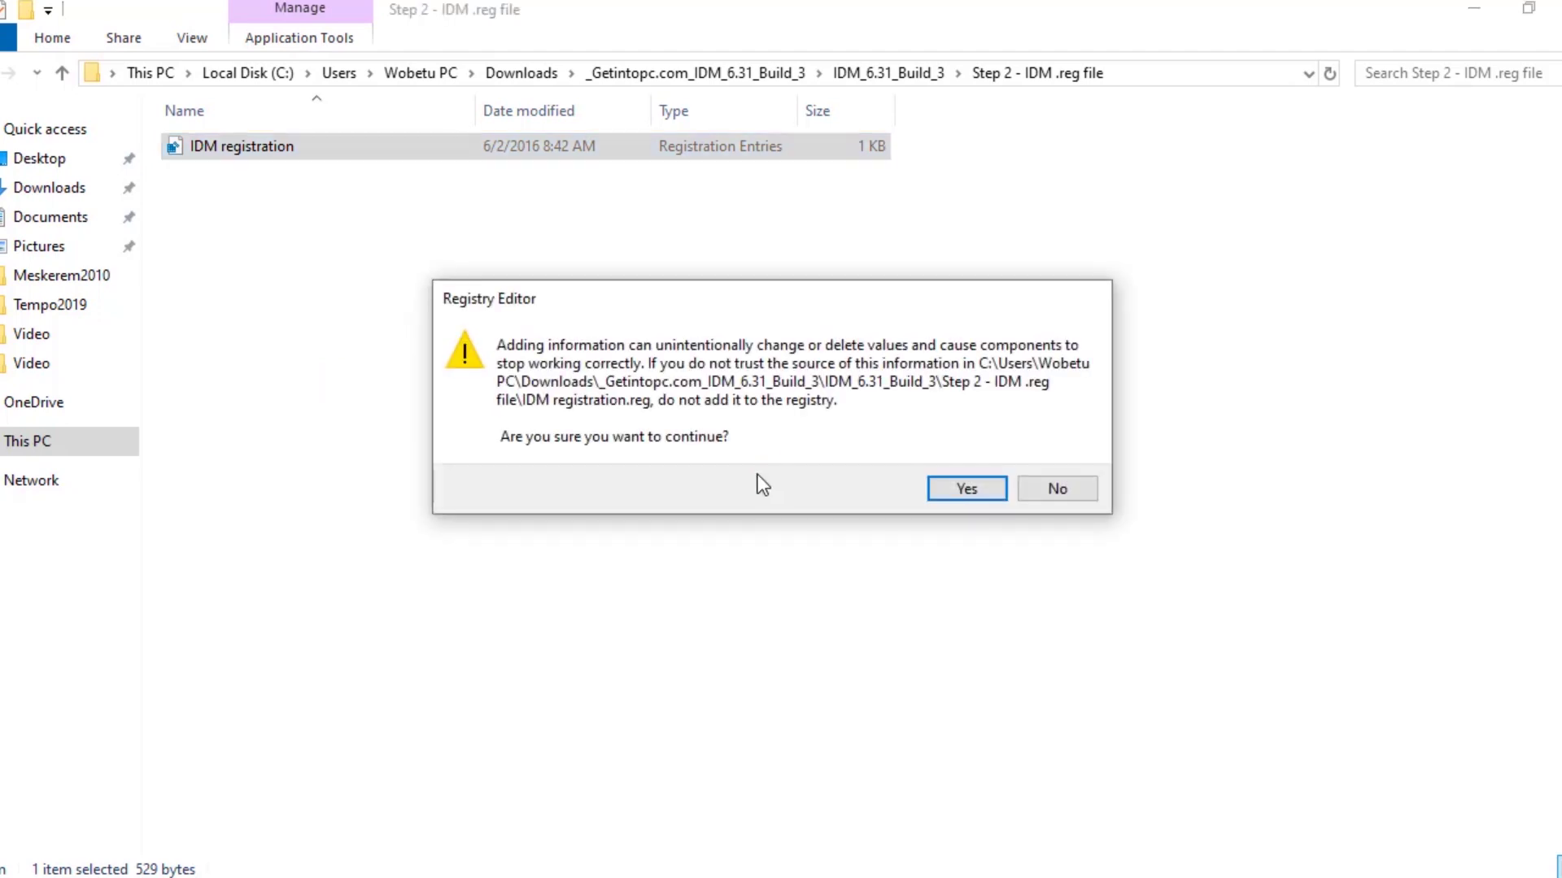
key(Return)
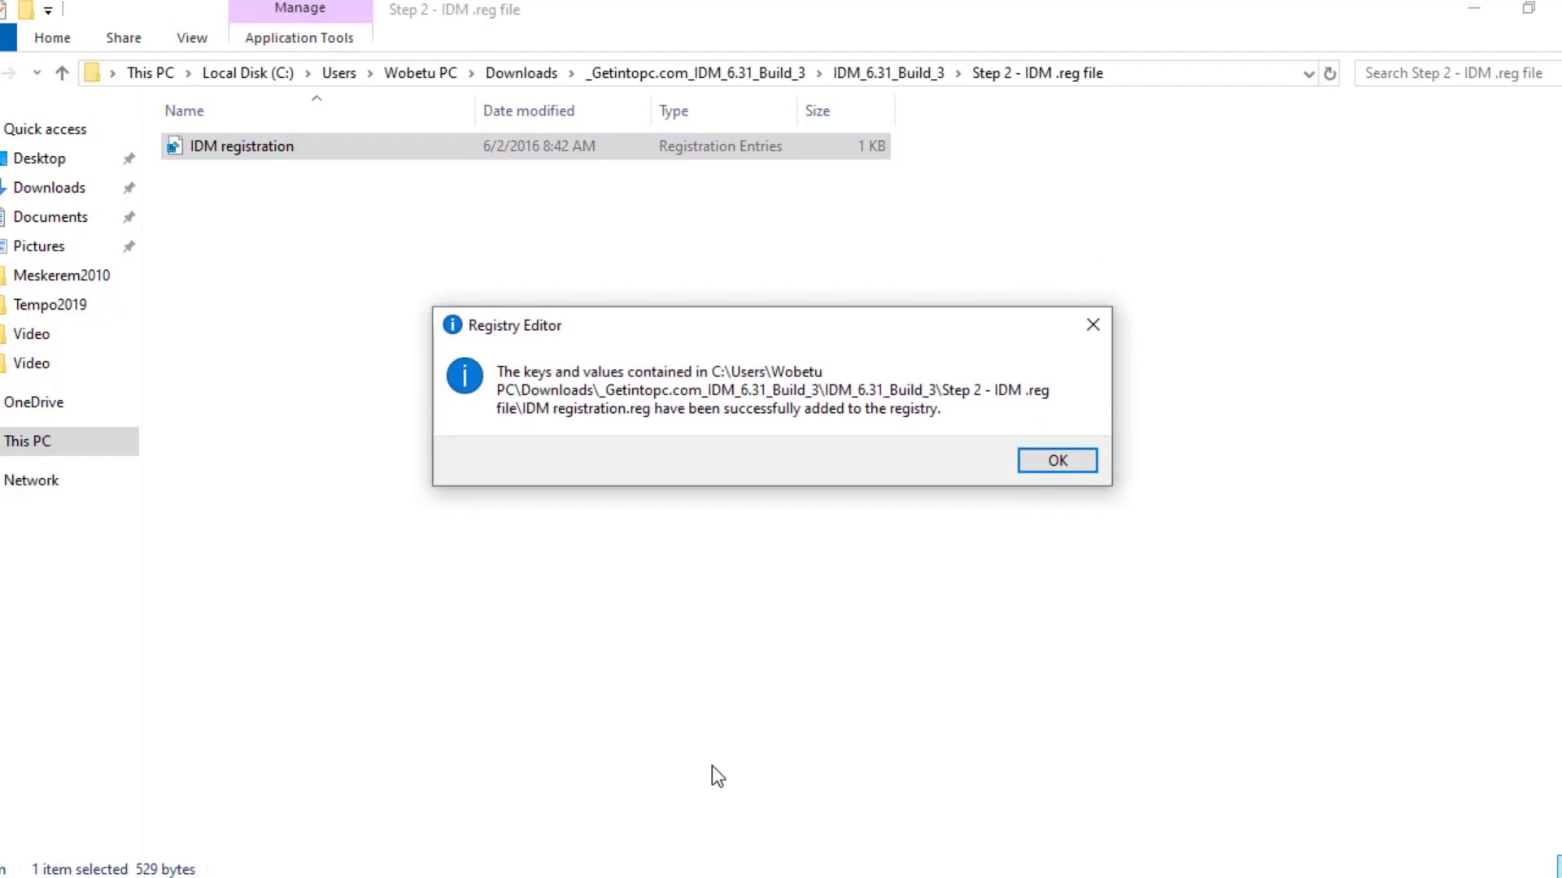
click(1056, 469)
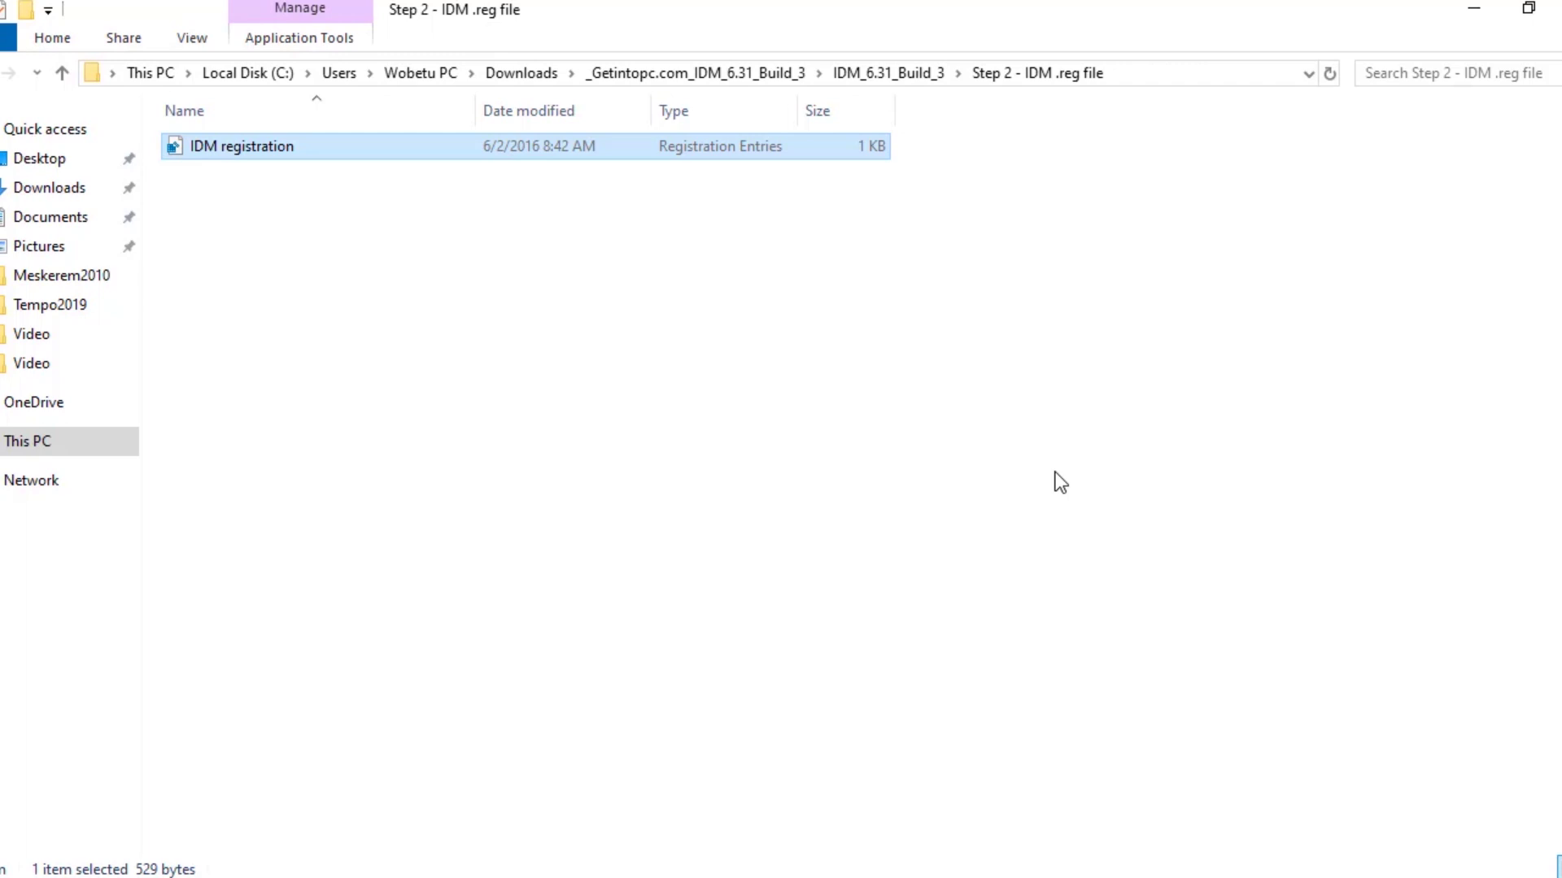
Select the IDMan application in the Step 3 - Fix folder of the IDM_6.31_Build_3 package
click(482, 500)
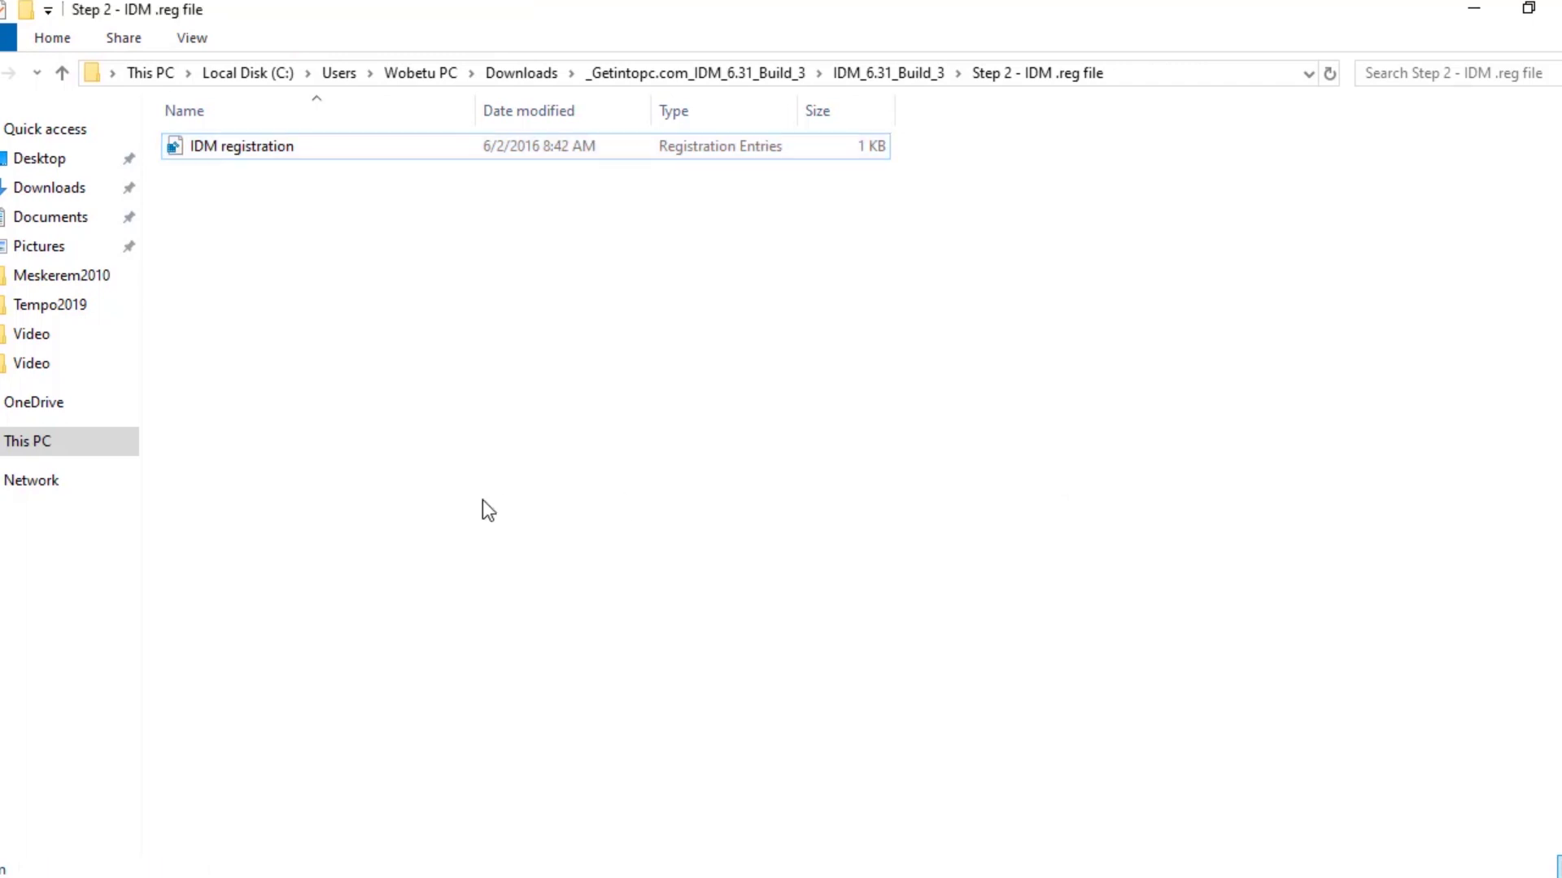
key(alt+Left)
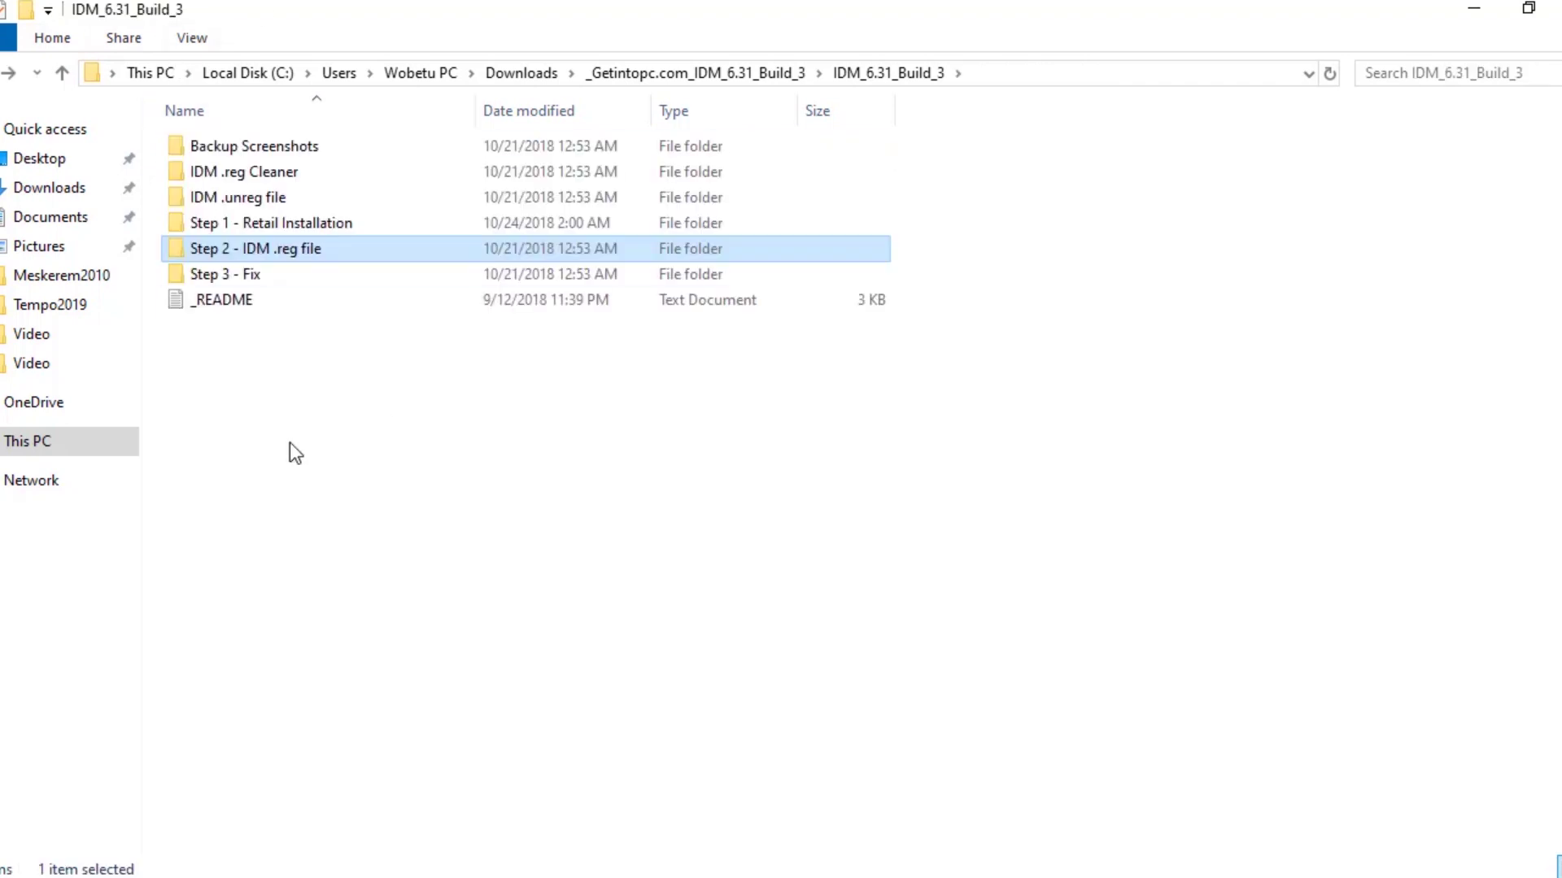
double_click(218, 281)
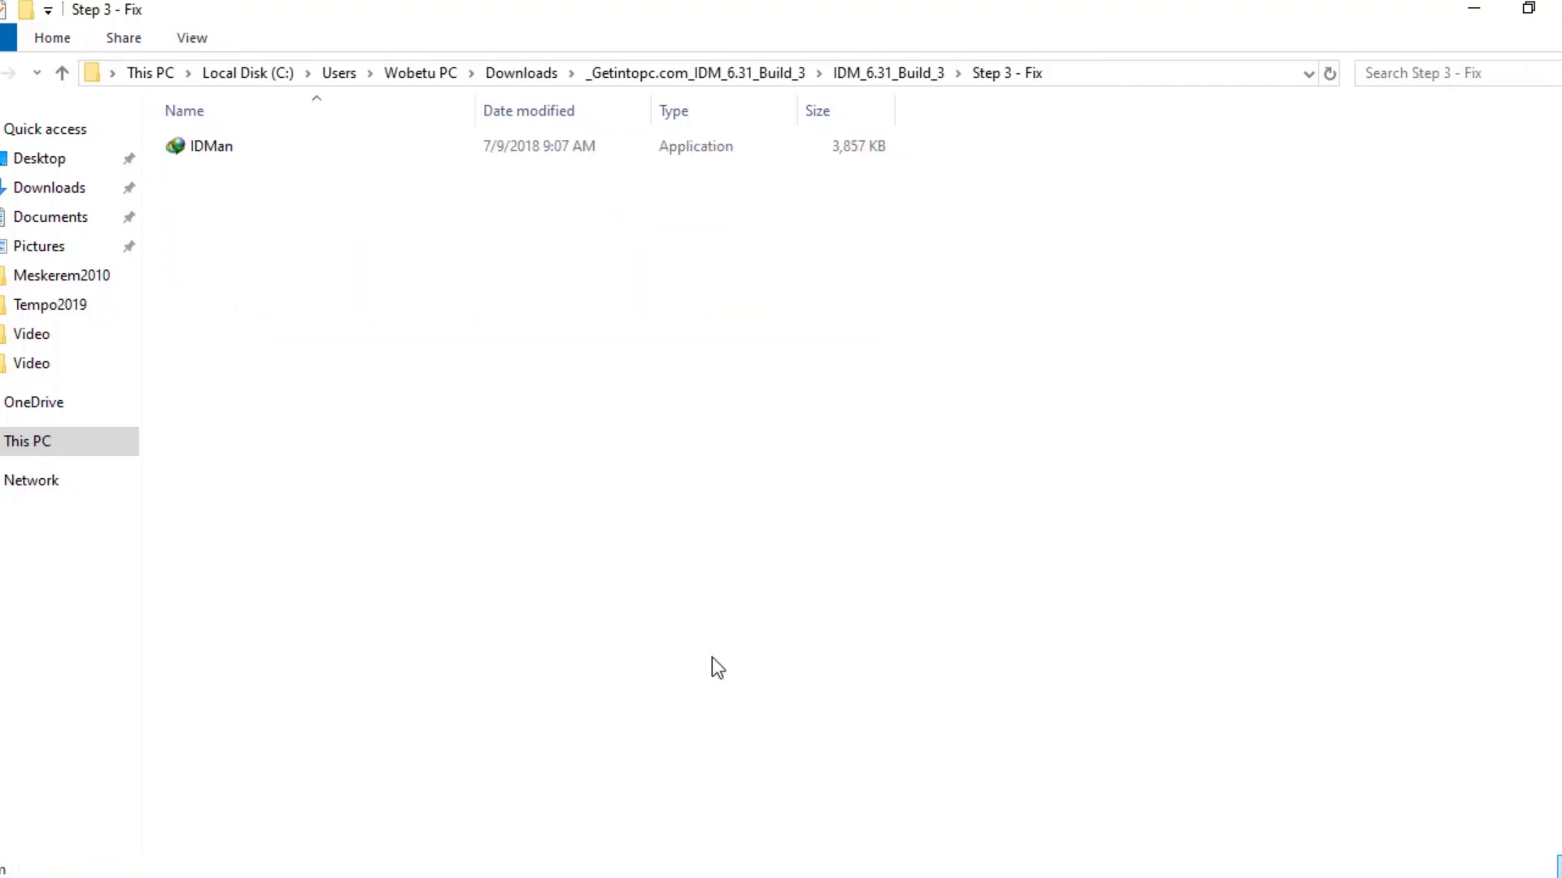
click(198, 157)
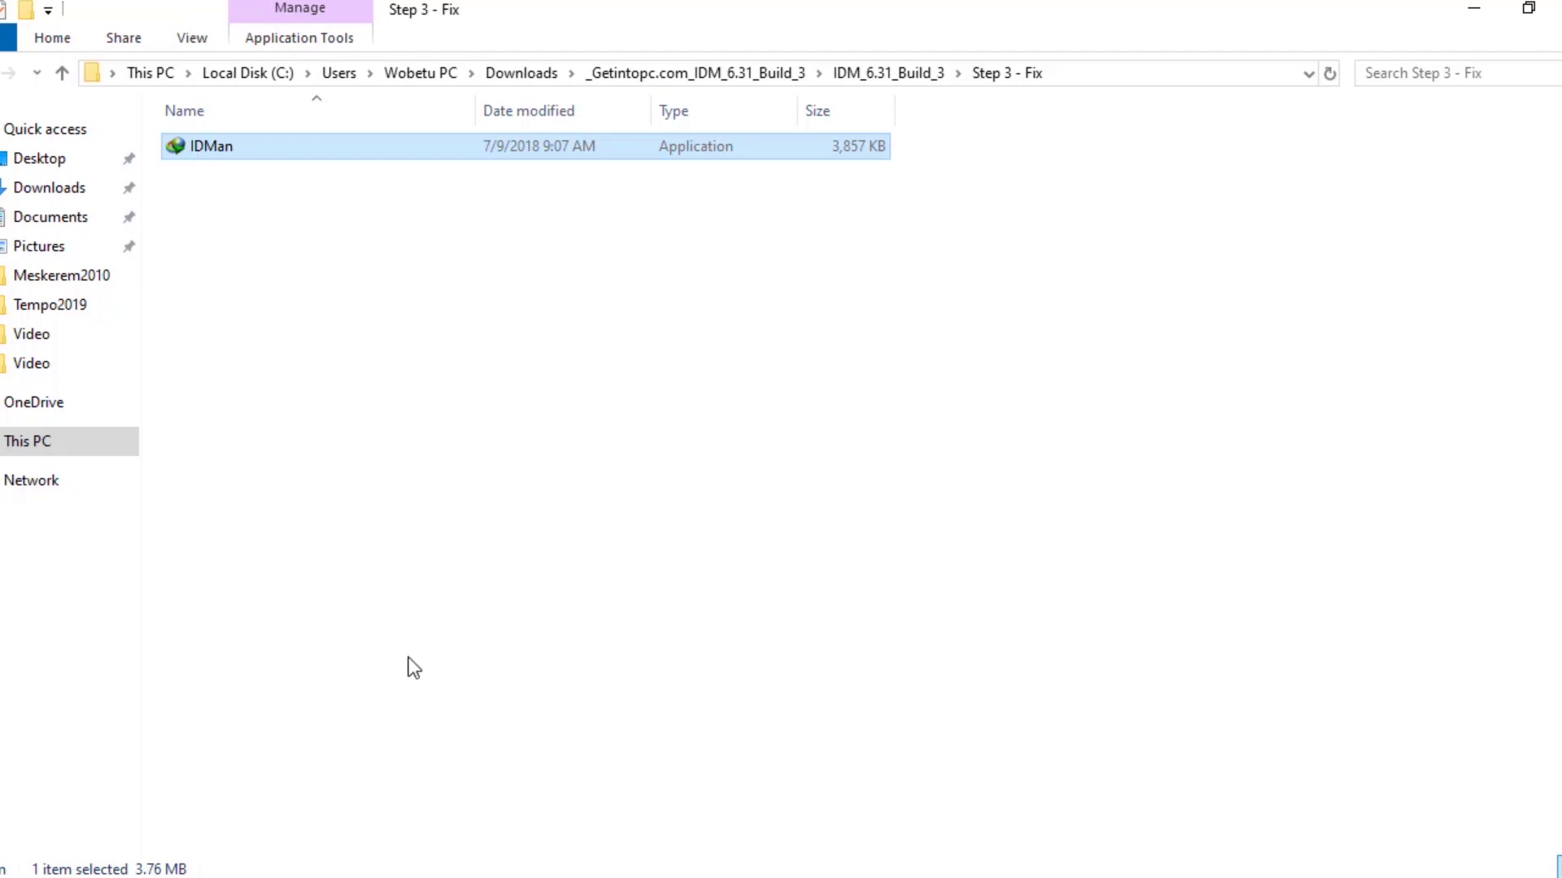
Open the Local Disk (C:) drive from This PC
click(35, 455)
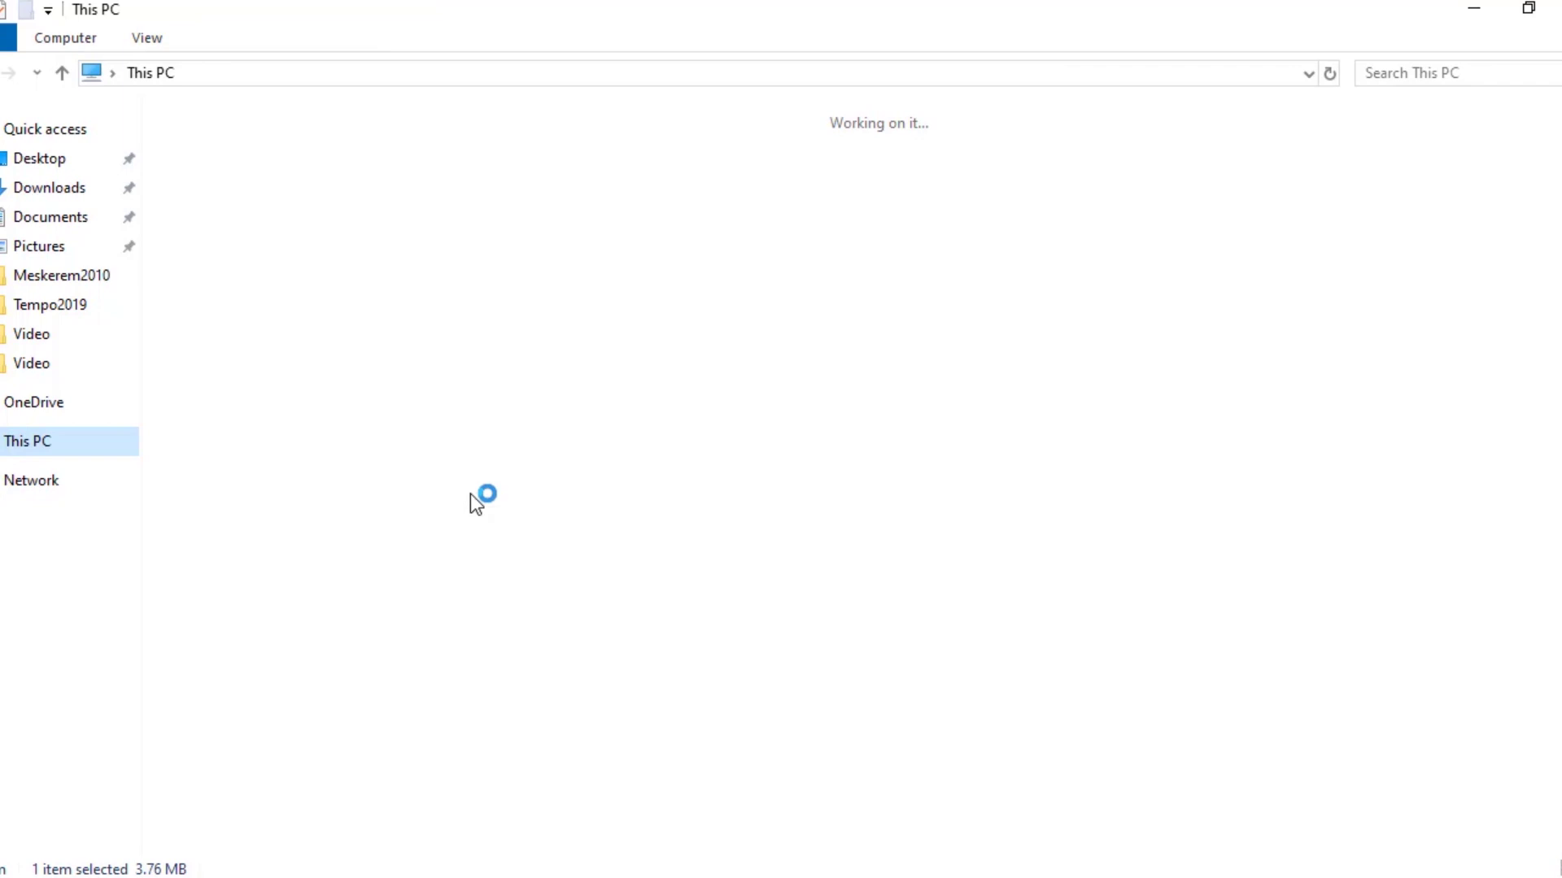
click(277, 330)
double_click(329, 339)
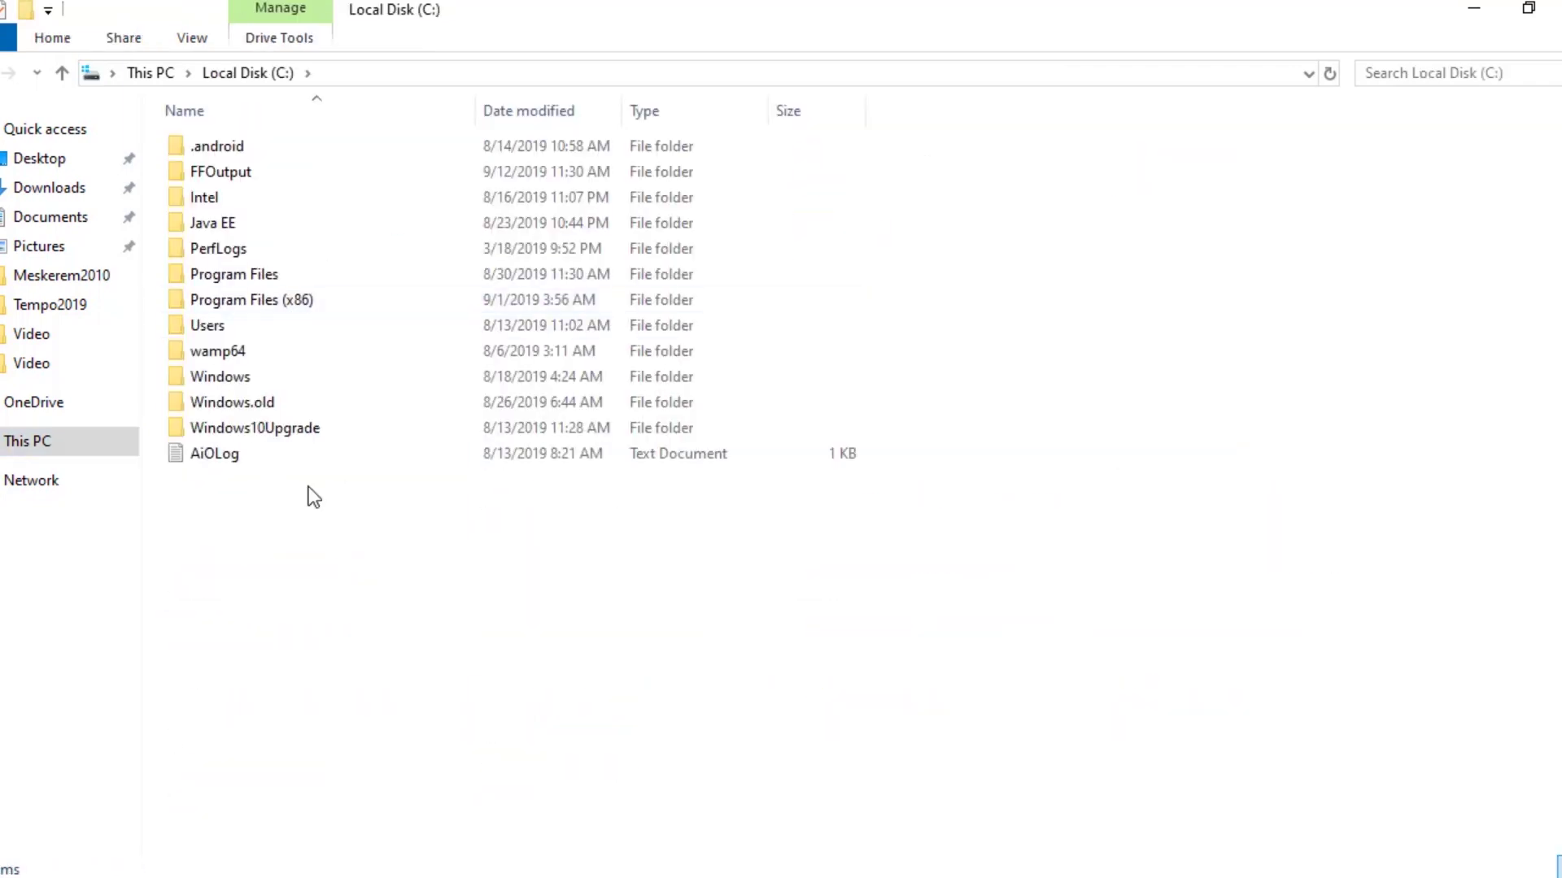
double_click(255, 276)
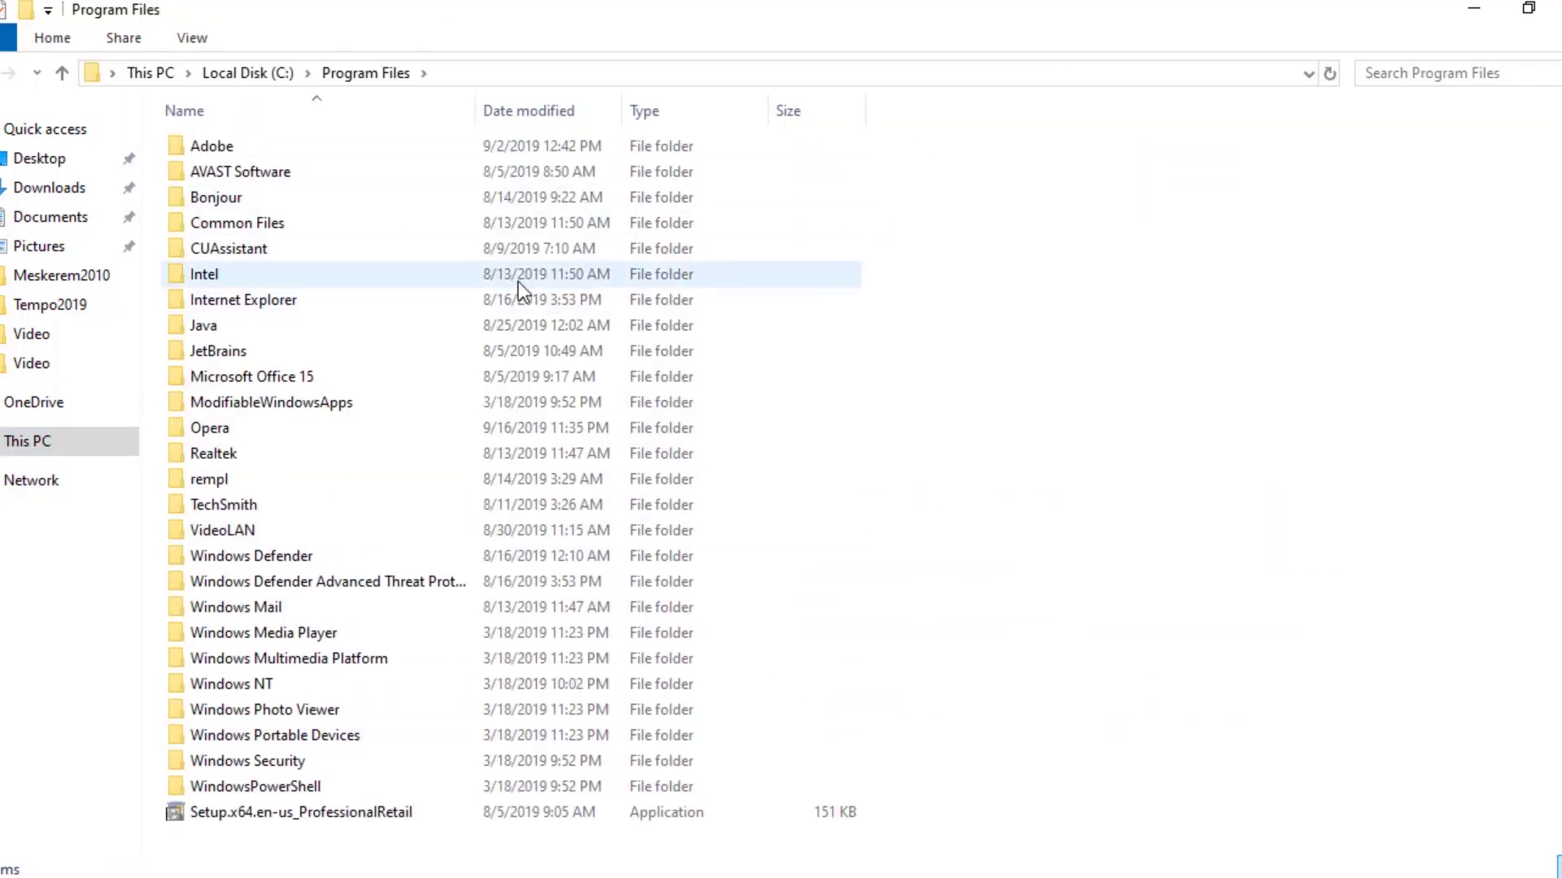
click(264, 257)
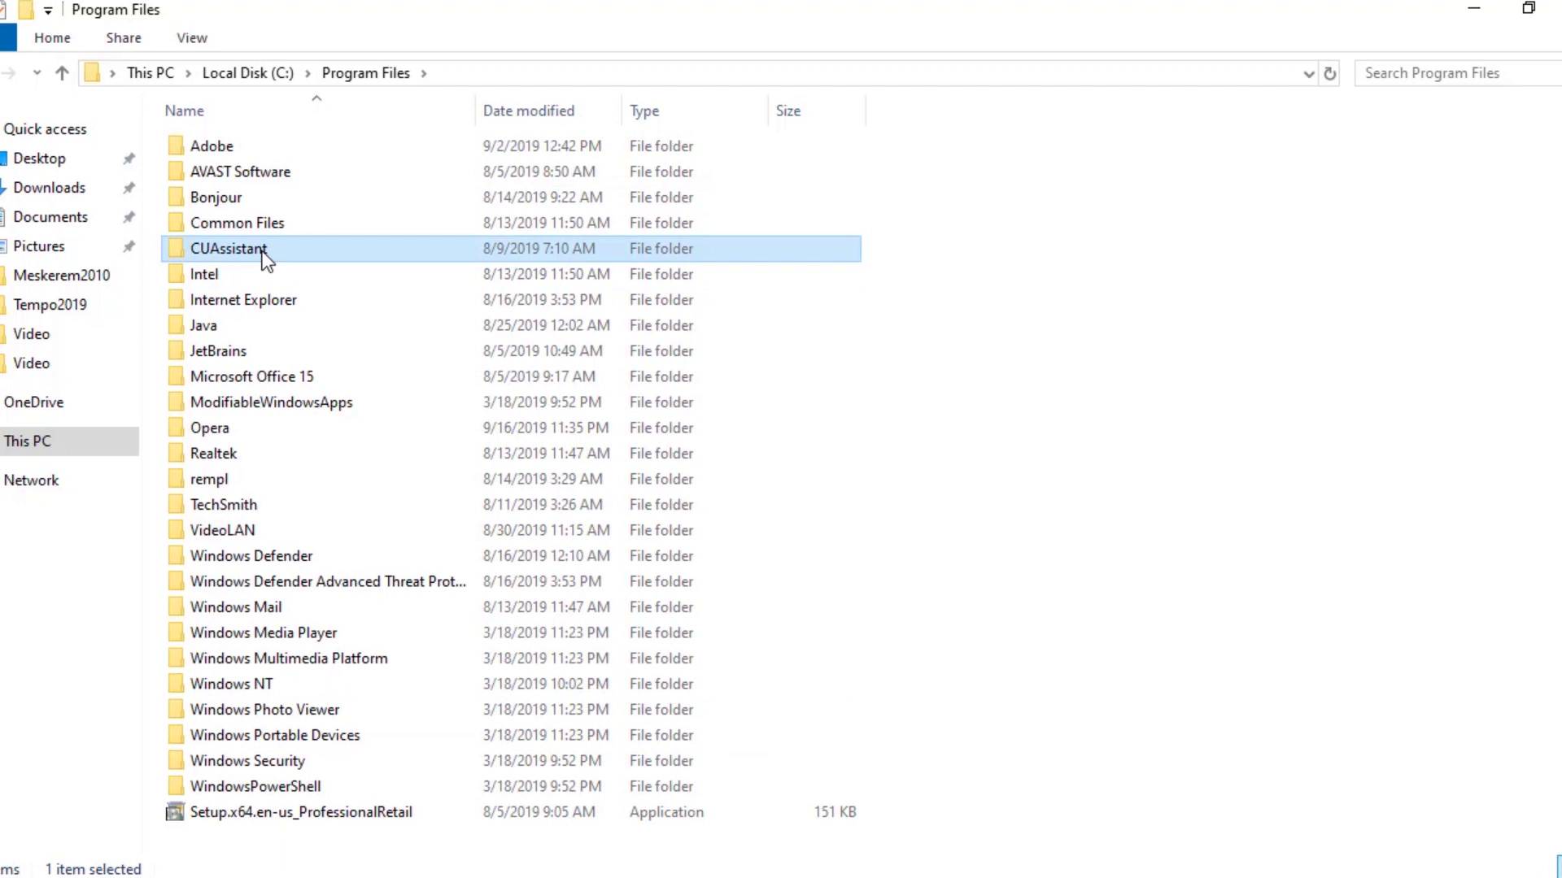
key(Down)
key(Down)
key(Up)
key(Down)
key(Up)
key(BackSpace)
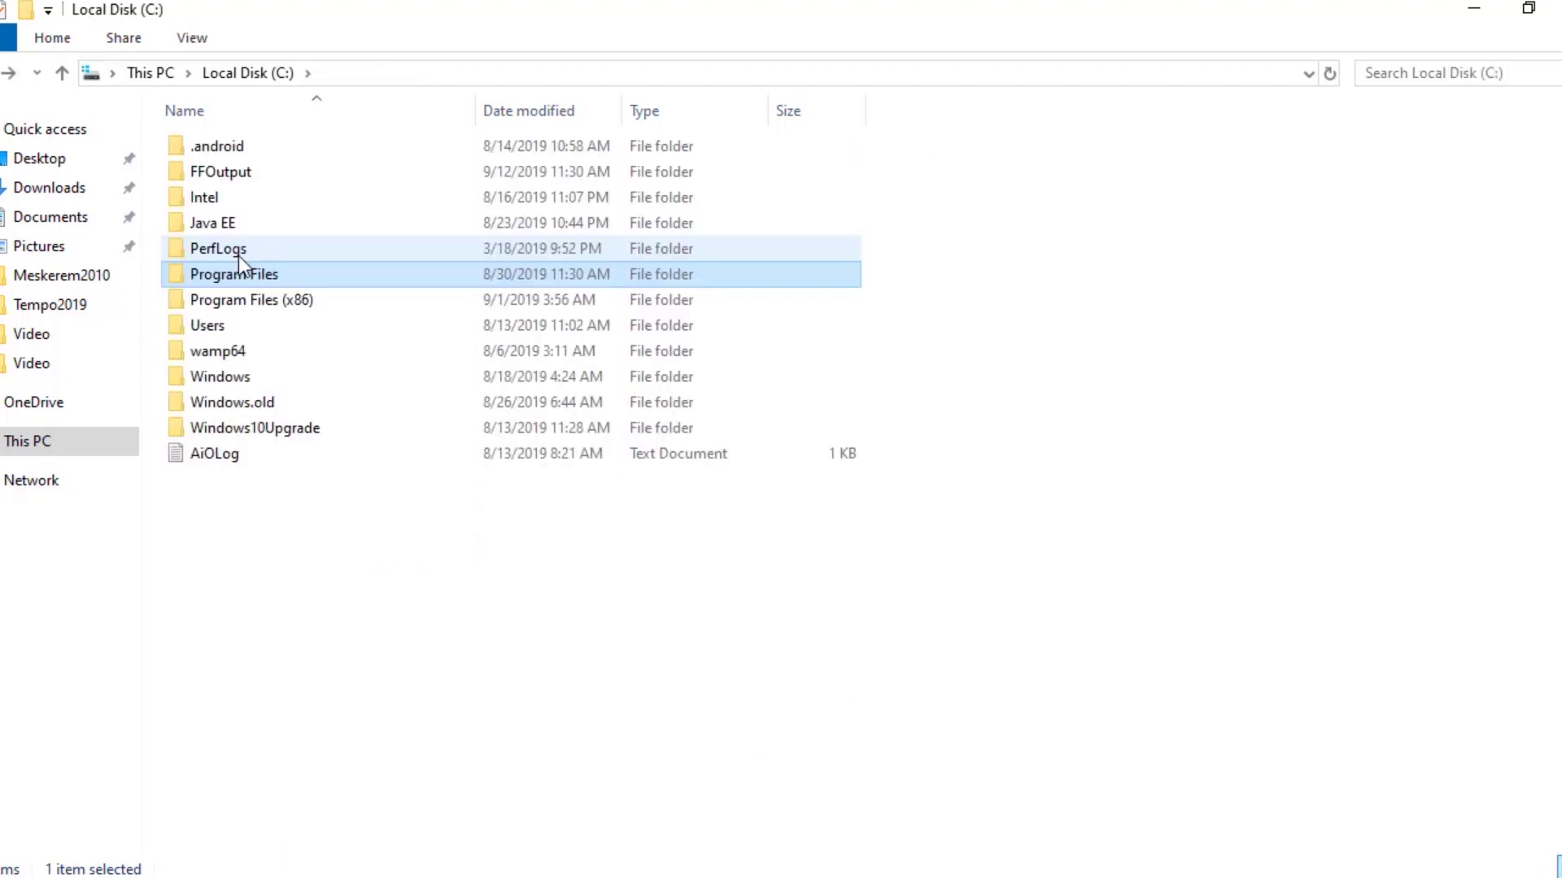
Open the Internet Download Manager folder inside Program Files (x86)
double_click(257, 301)
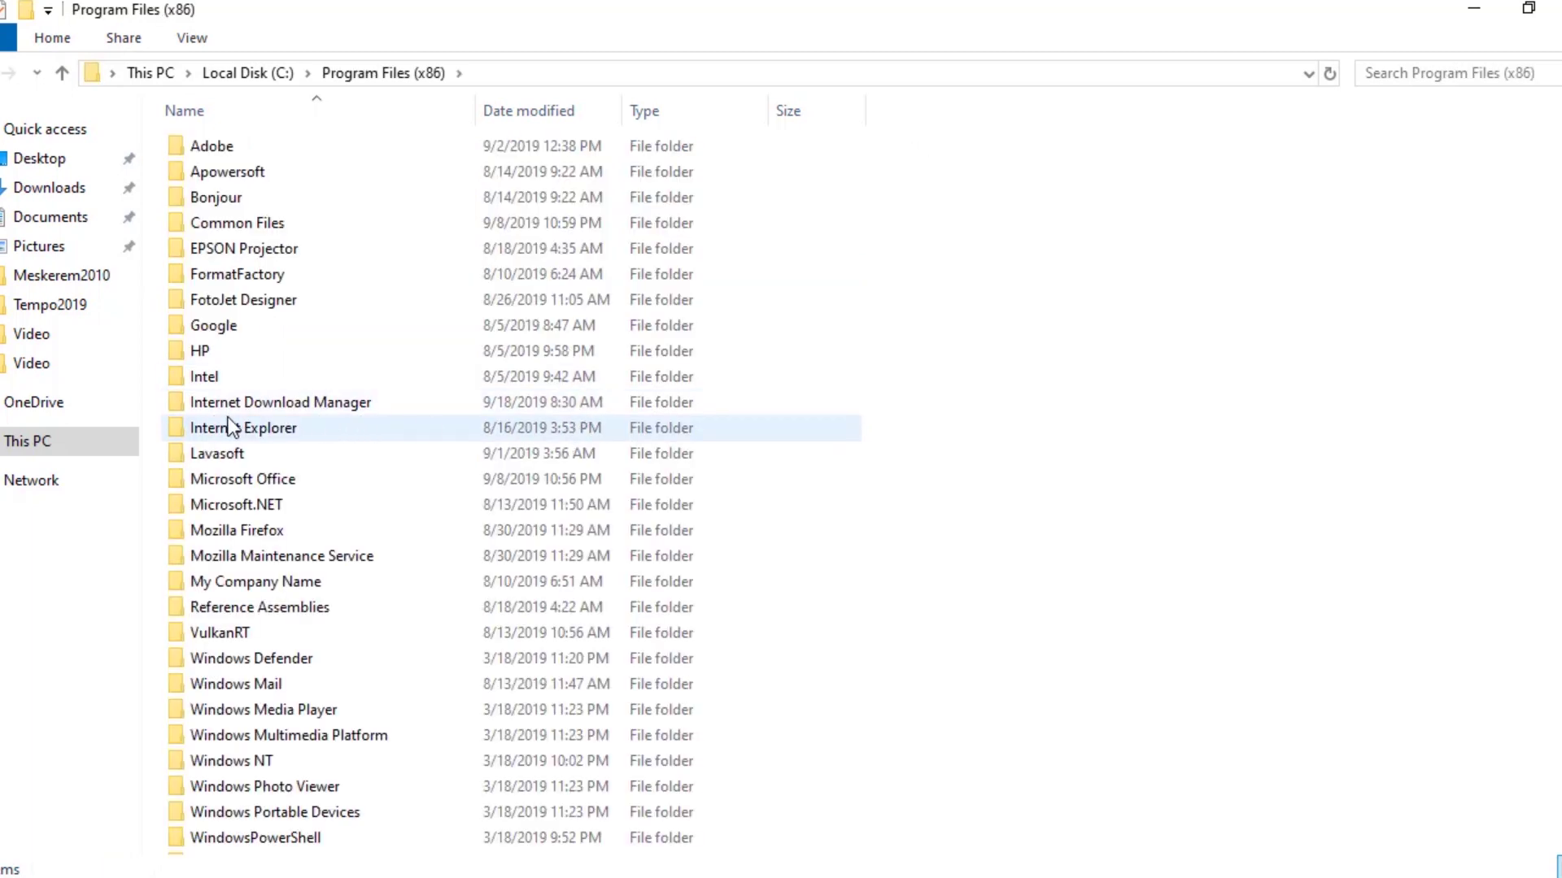
click(260, 403)
double_click(260, 402)
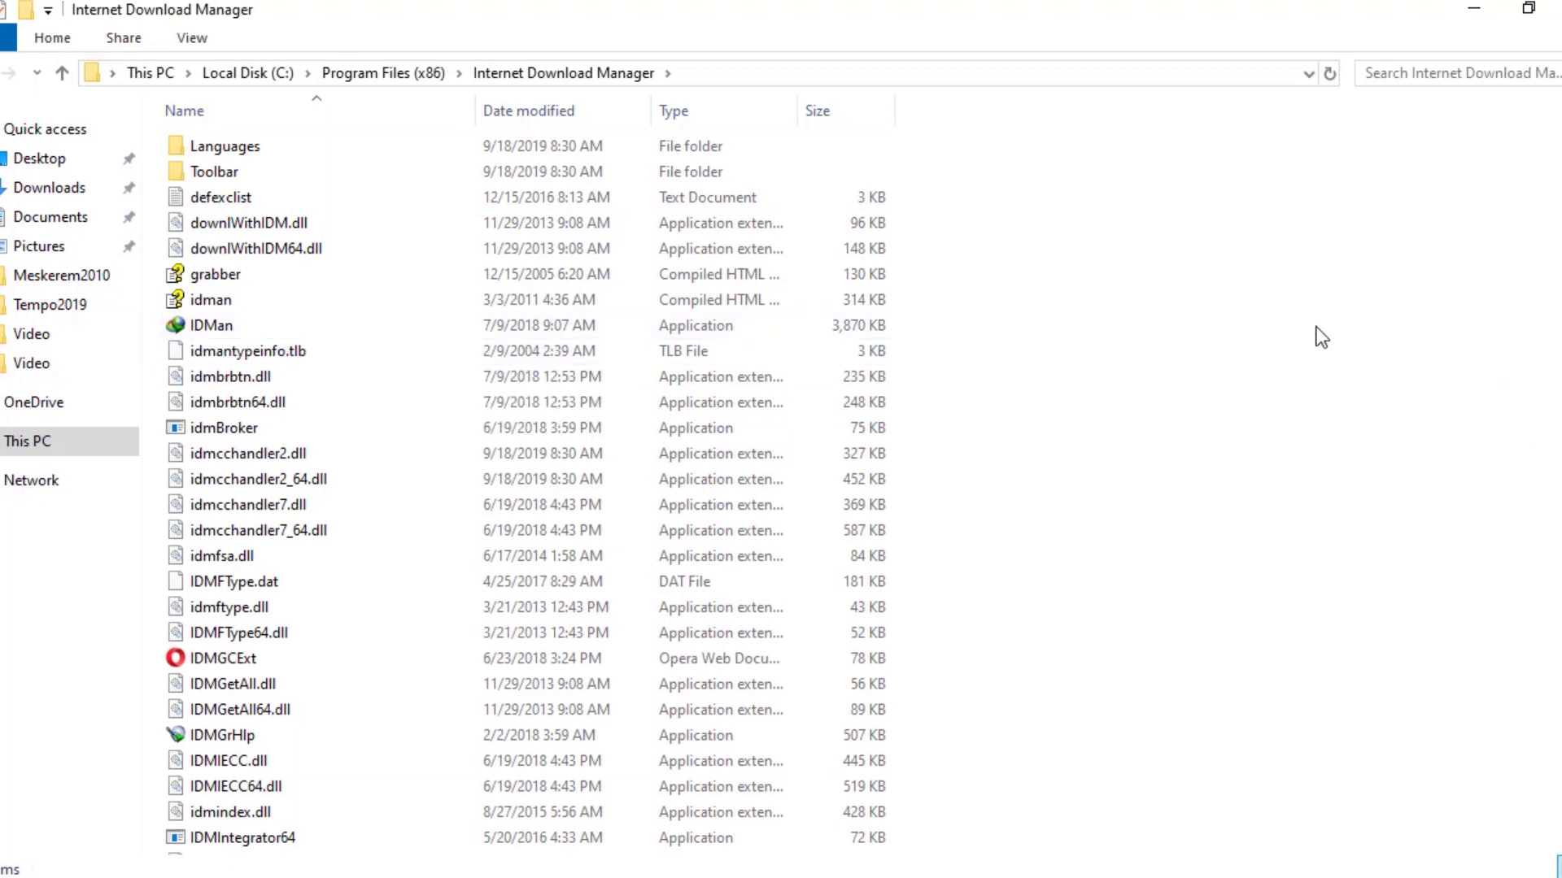
Try to paste the copied IDMan.exe into the Internet Download Manager folder, replacing the existing file with administrator permission
right_click(1213, 267)
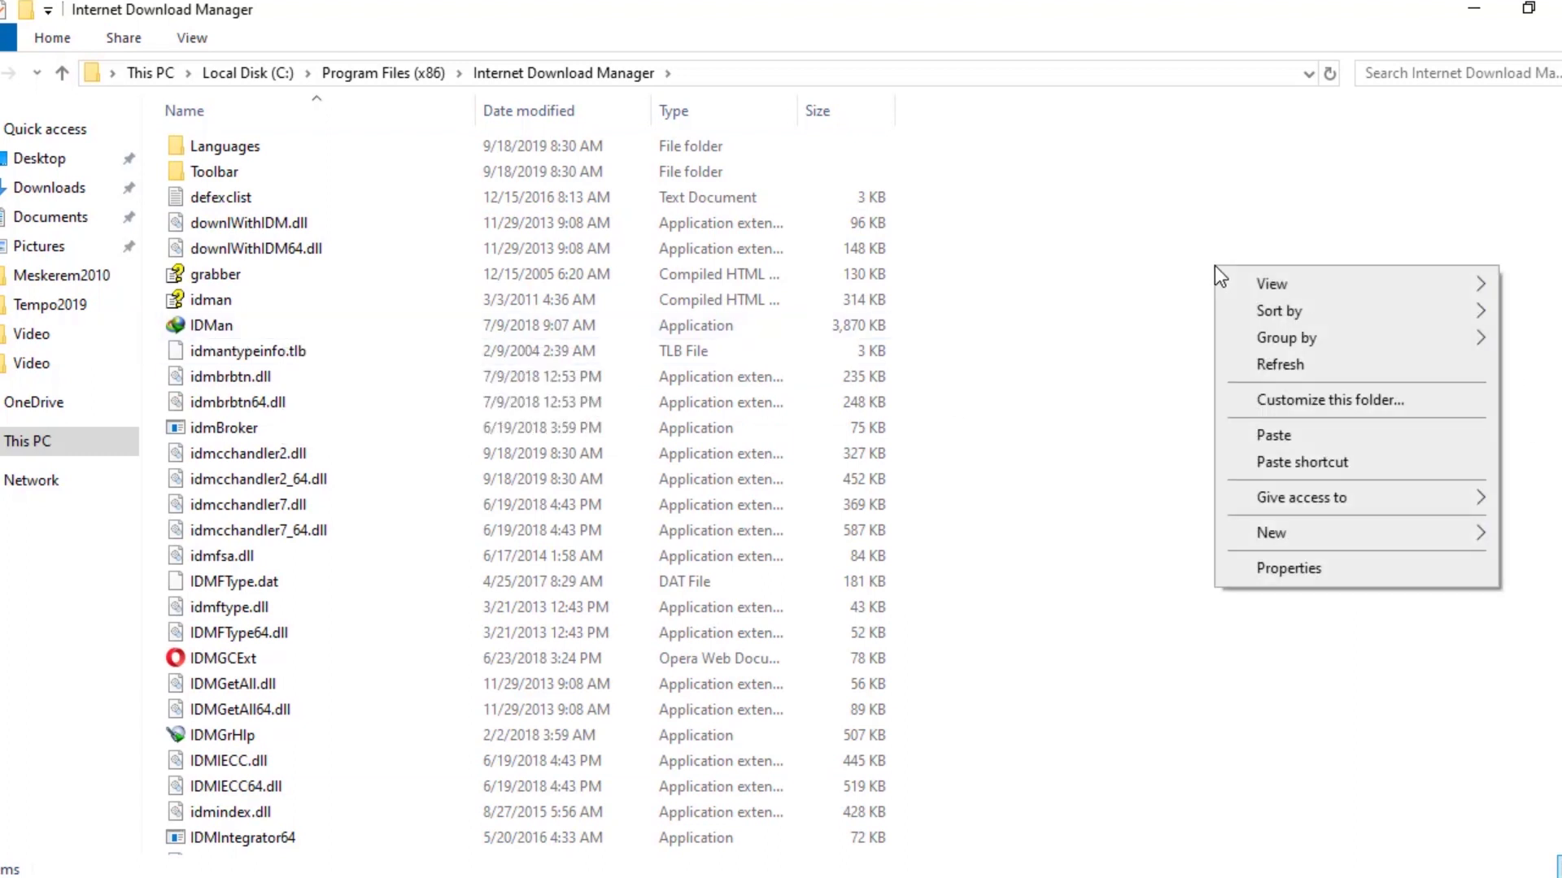
click(1297, 435)
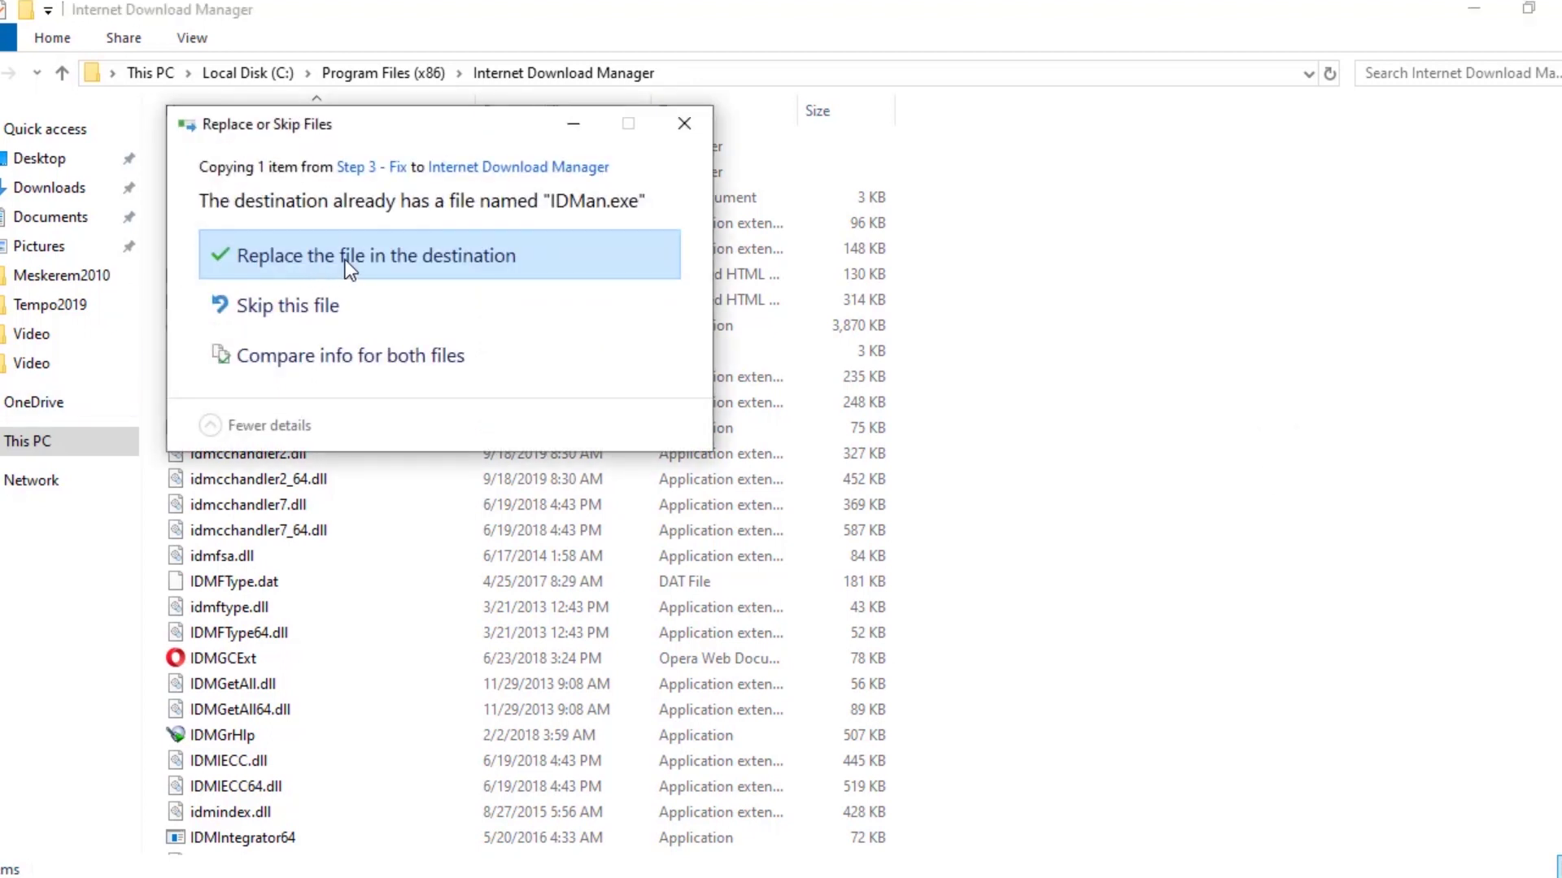
click(362, 271)
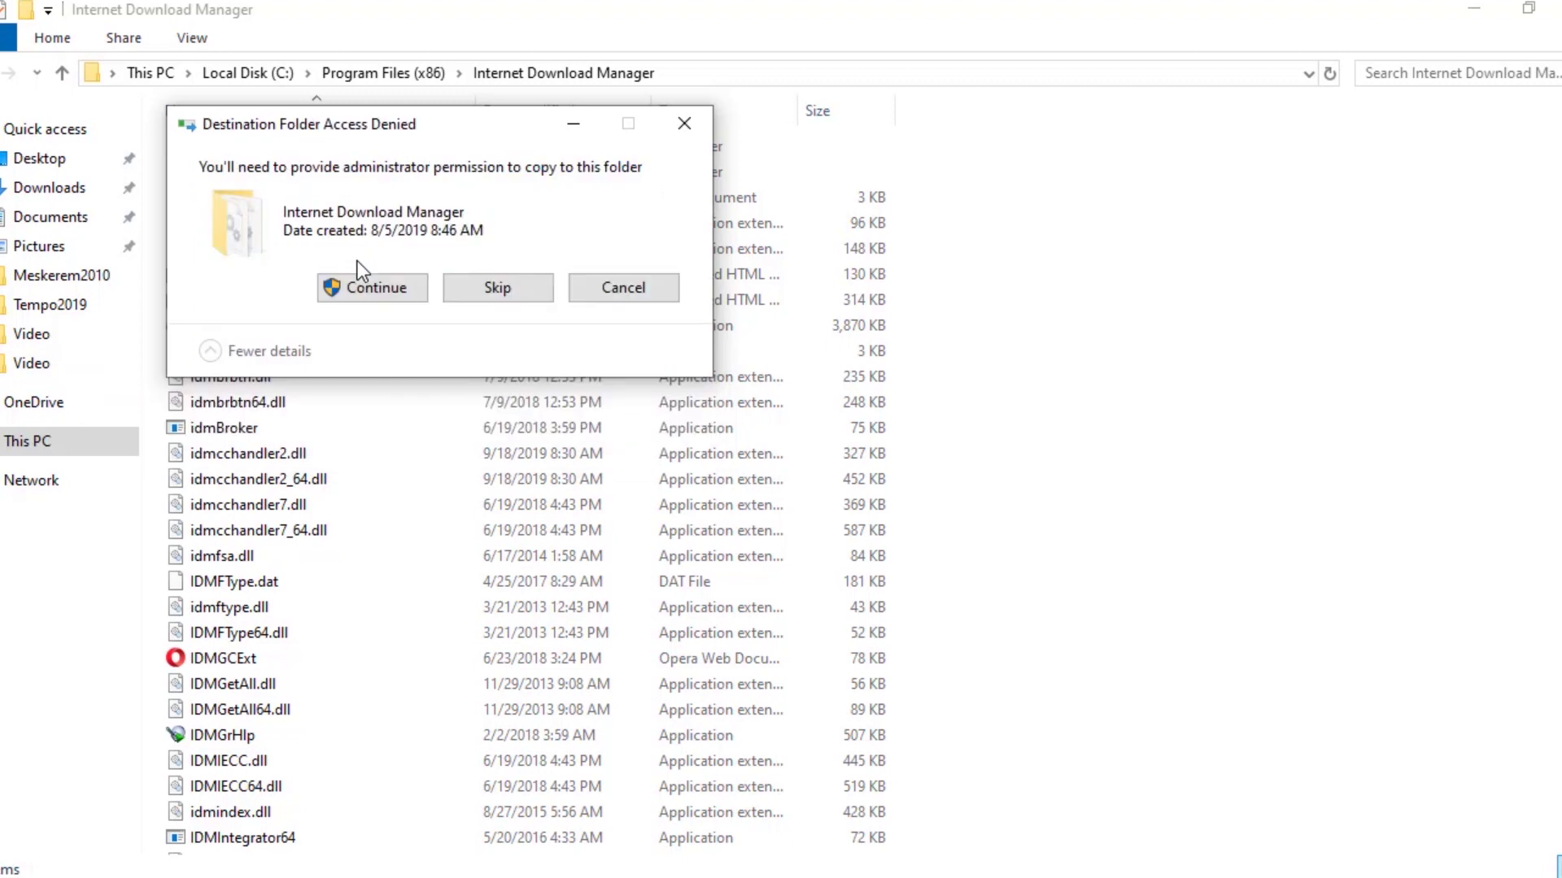
click(358, 290)
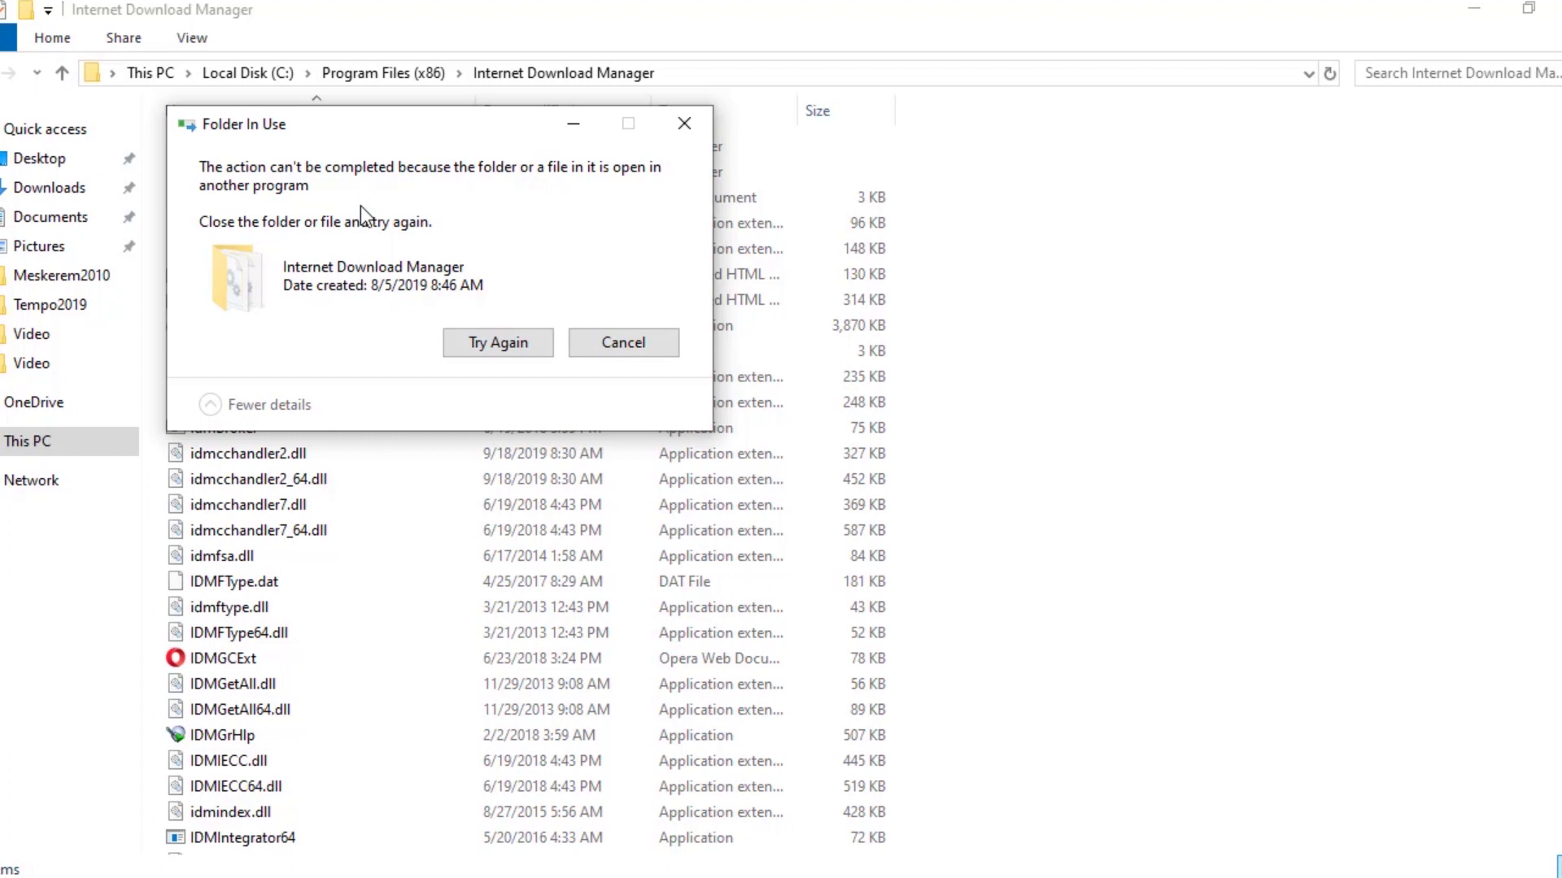
click(484, 340)
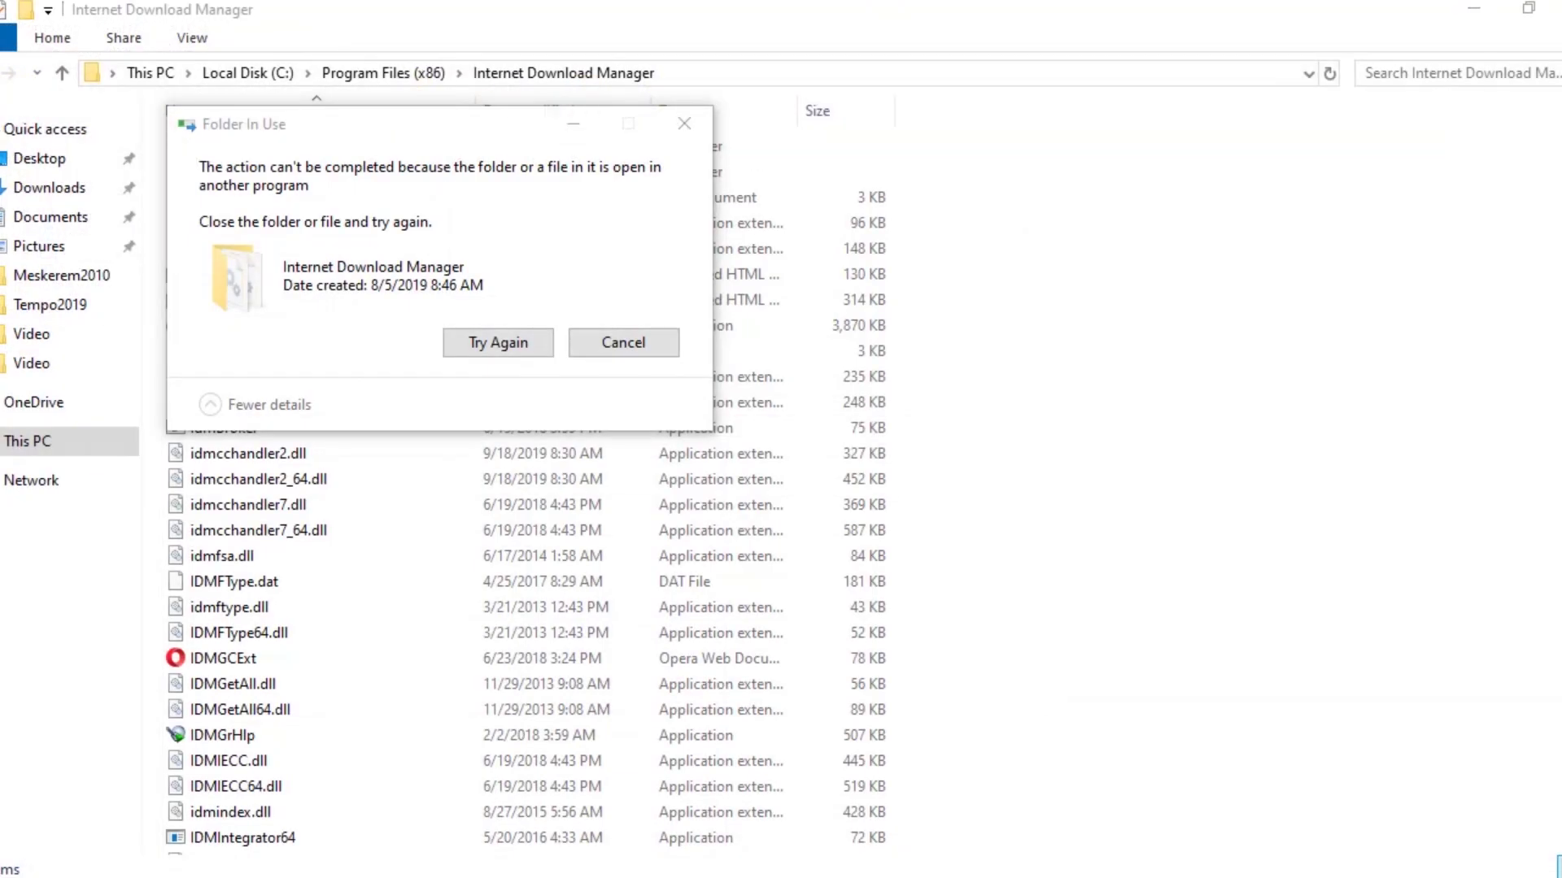
click(451, 345)
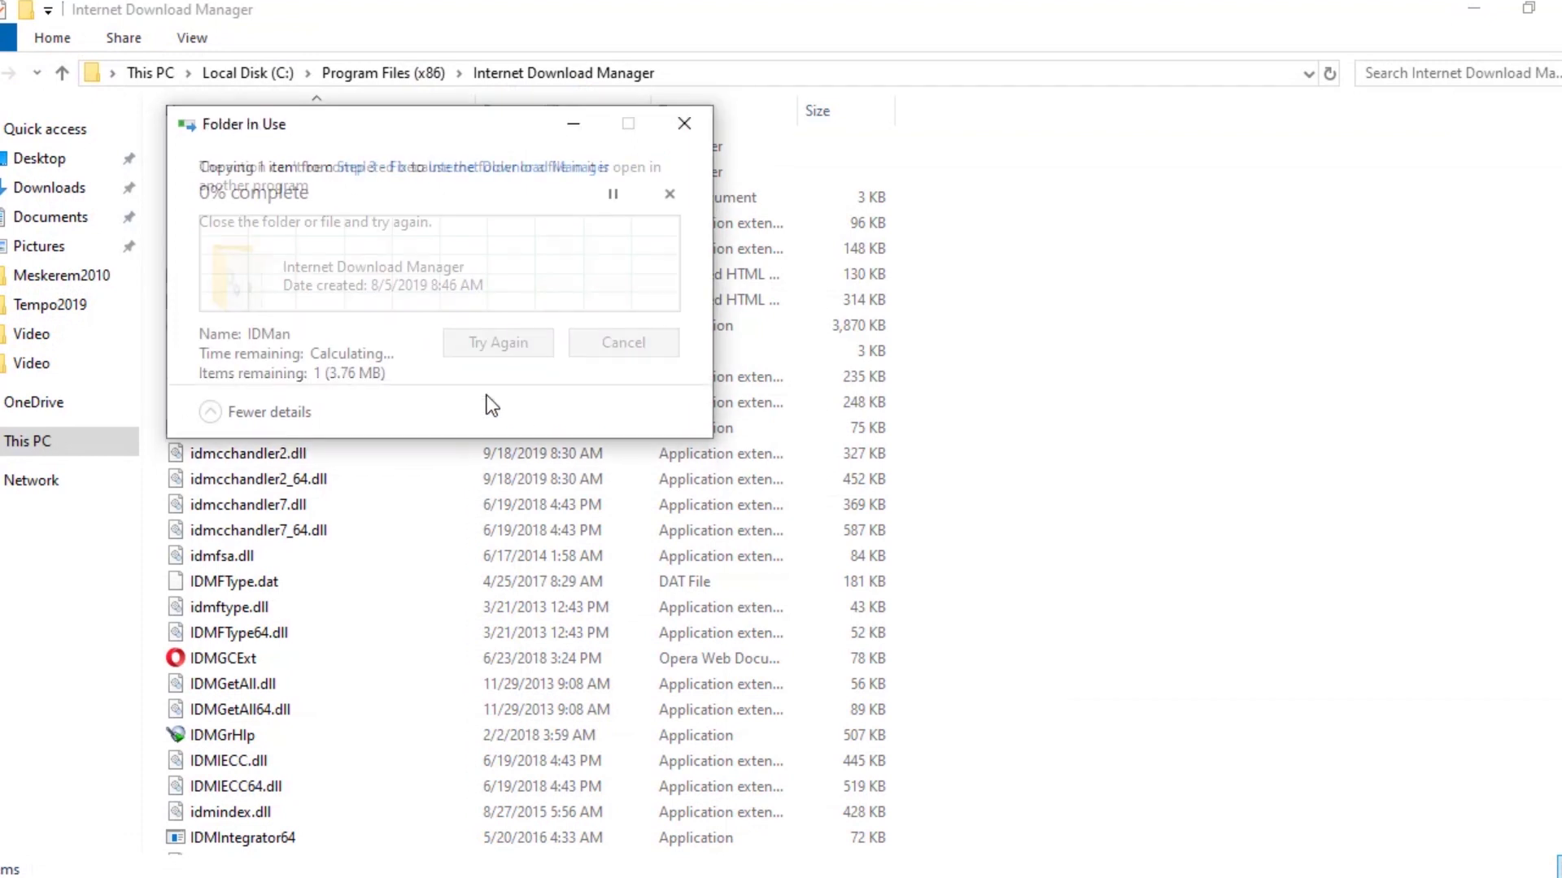
Exit the IDM instance running in the background, retry replacing IDMan.exe, and close the folder window
click(1340, 877)
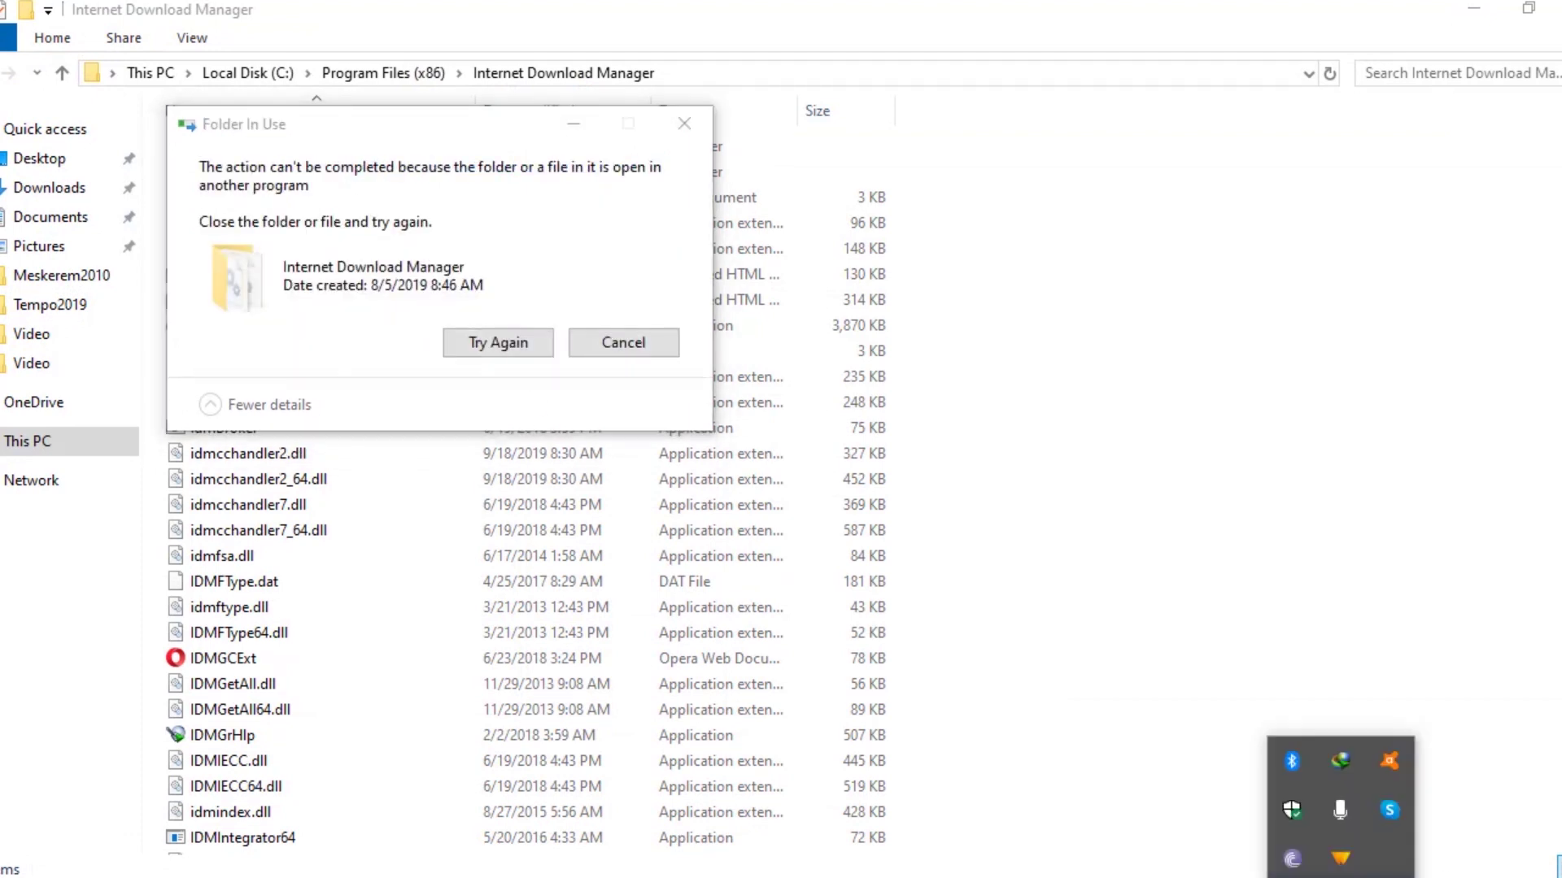
right_click(1337, 758)
click(1374, 736)
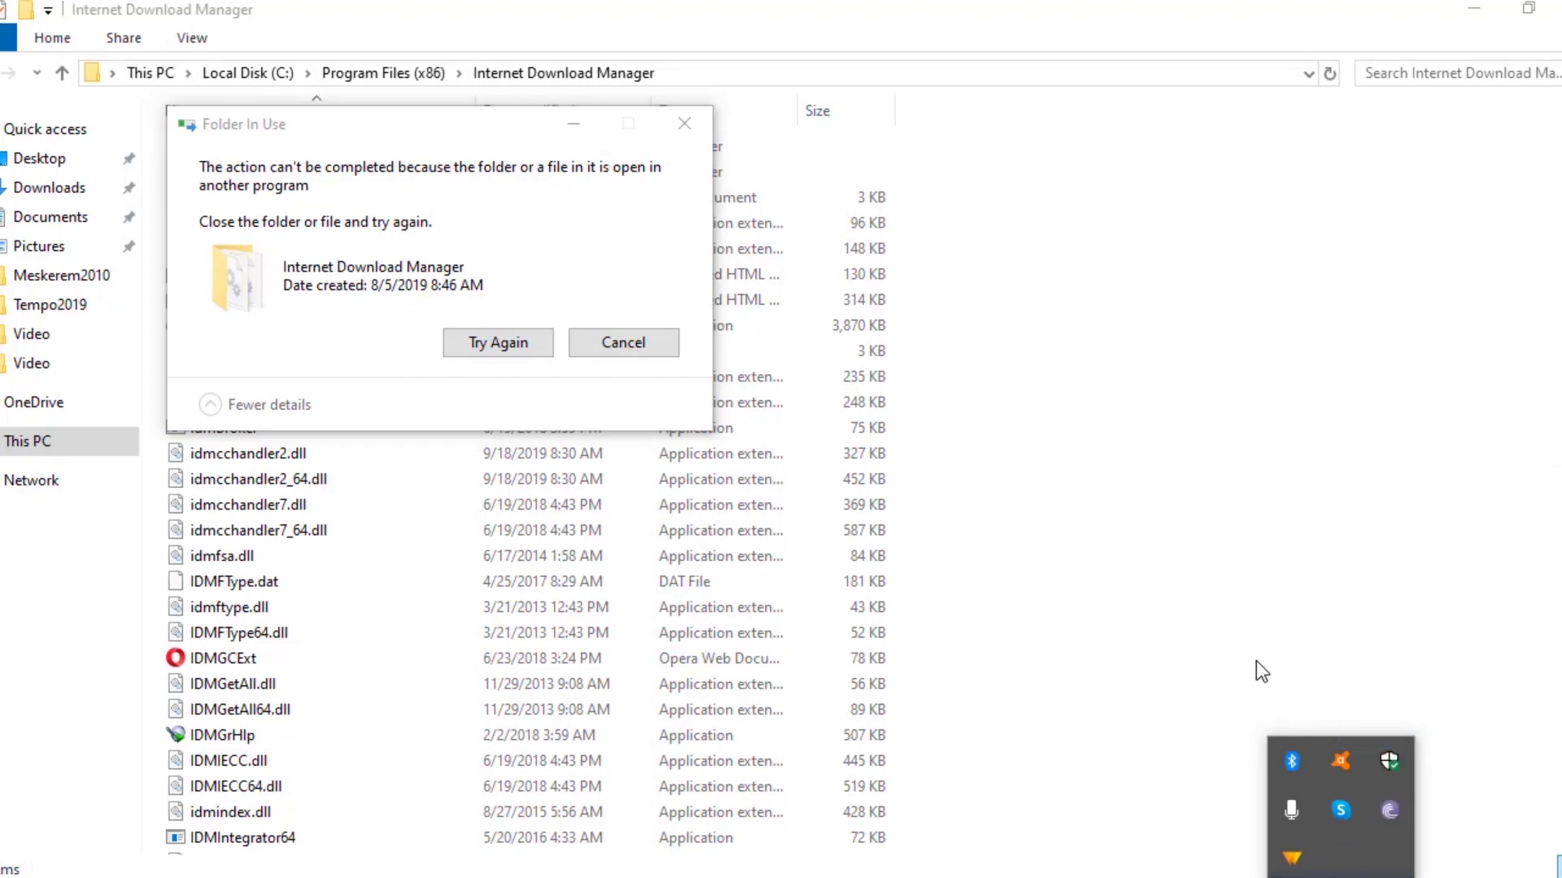
click(471, 351)
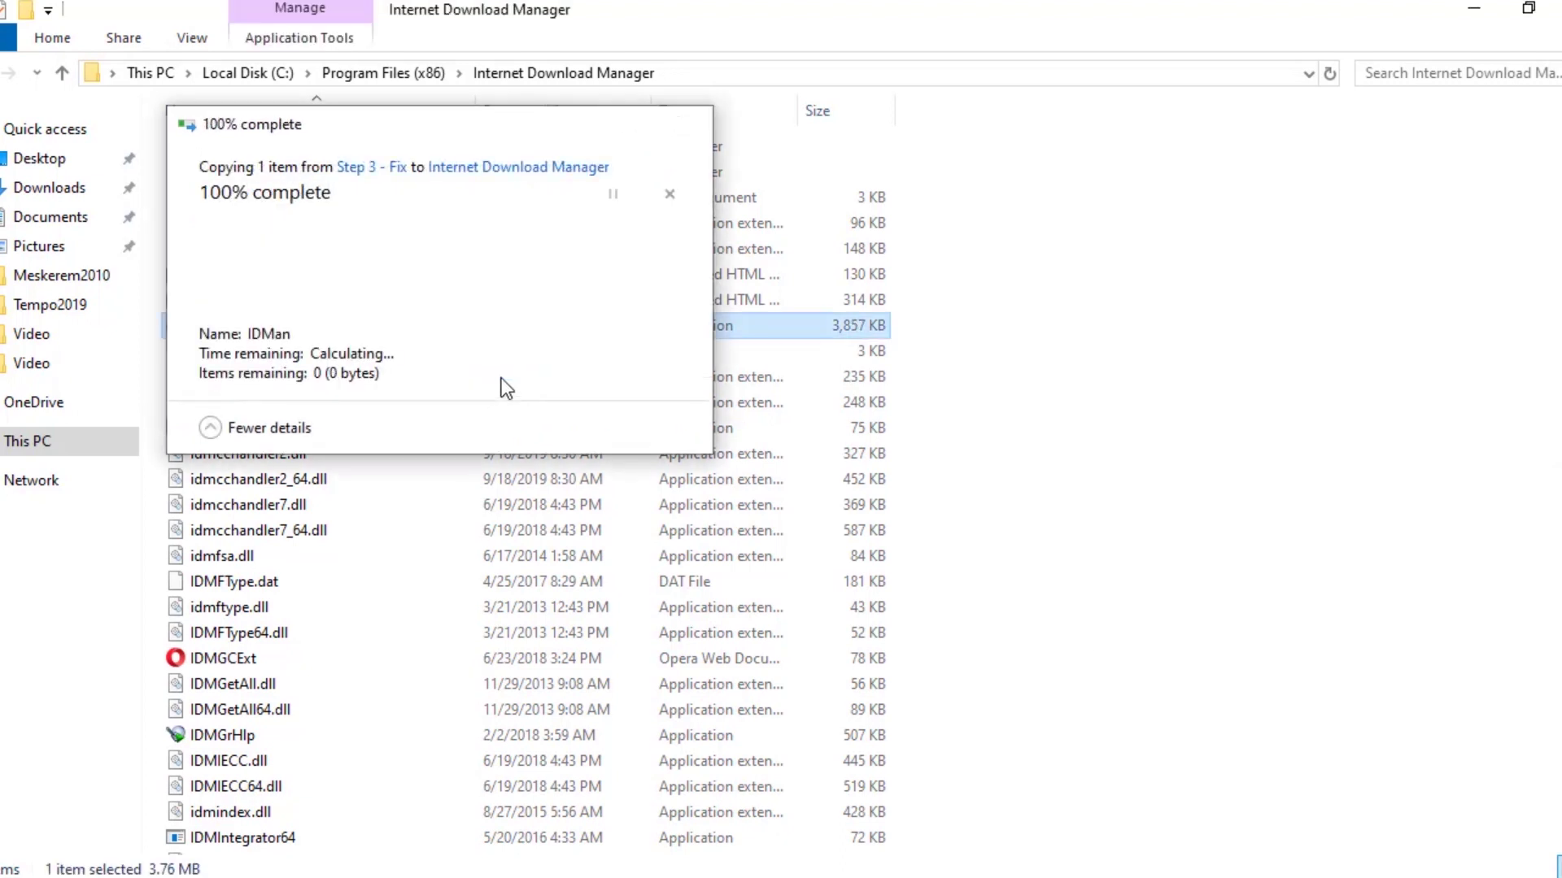
click(1560, 9)
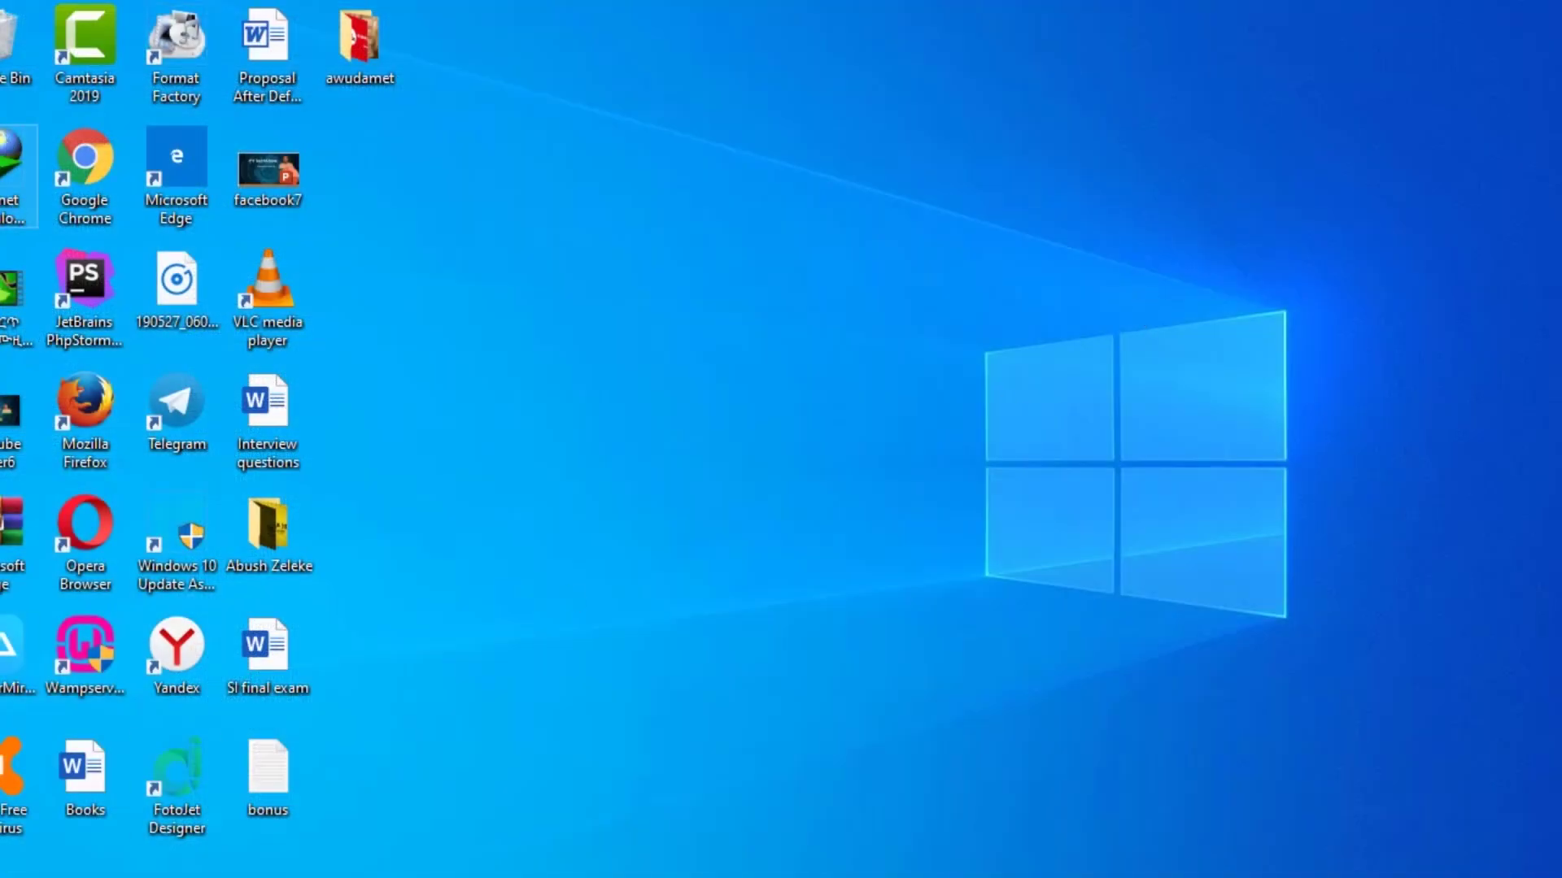
Run Internet Download Manager as administrator from its desktop shortcut, dismiss the Tip of the Day, and minimize the program
right_click(10, 163)
click(696, 255)
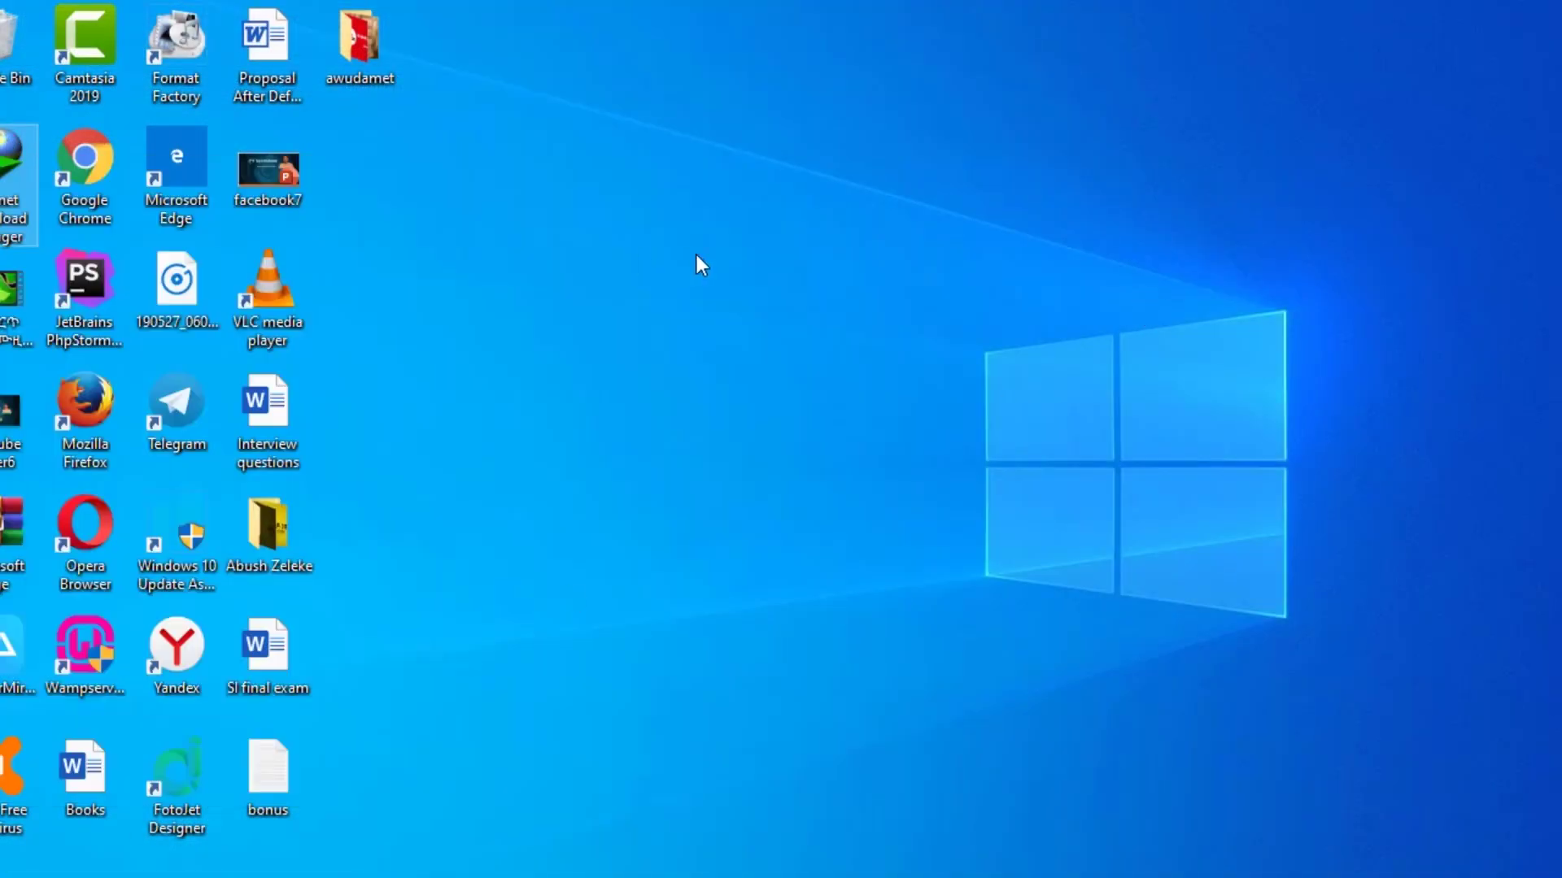
right_click(10, 175)
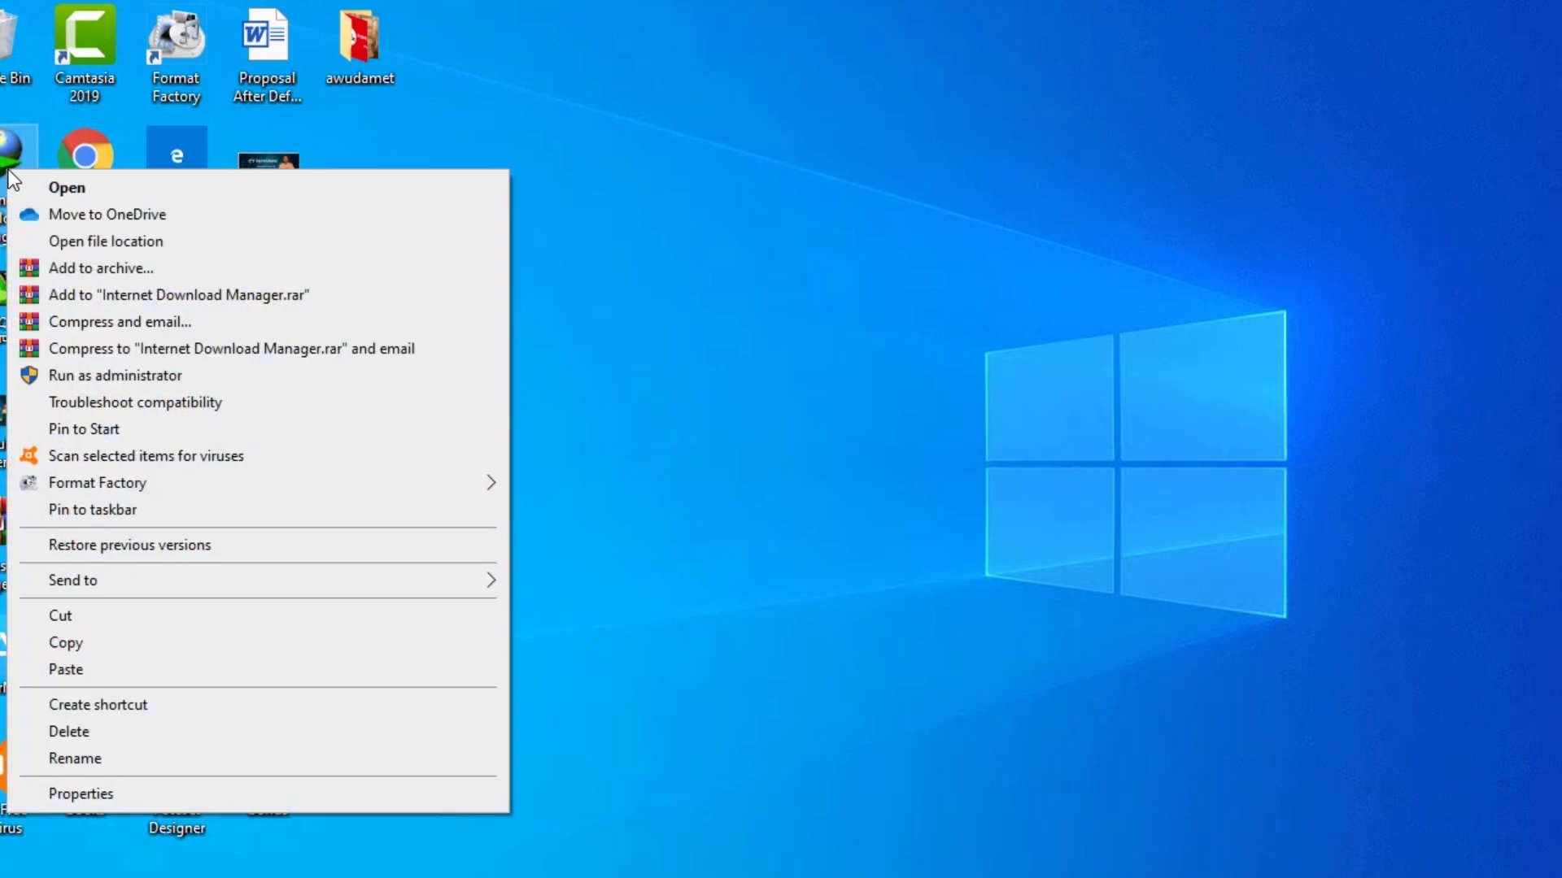
click(96, 374)
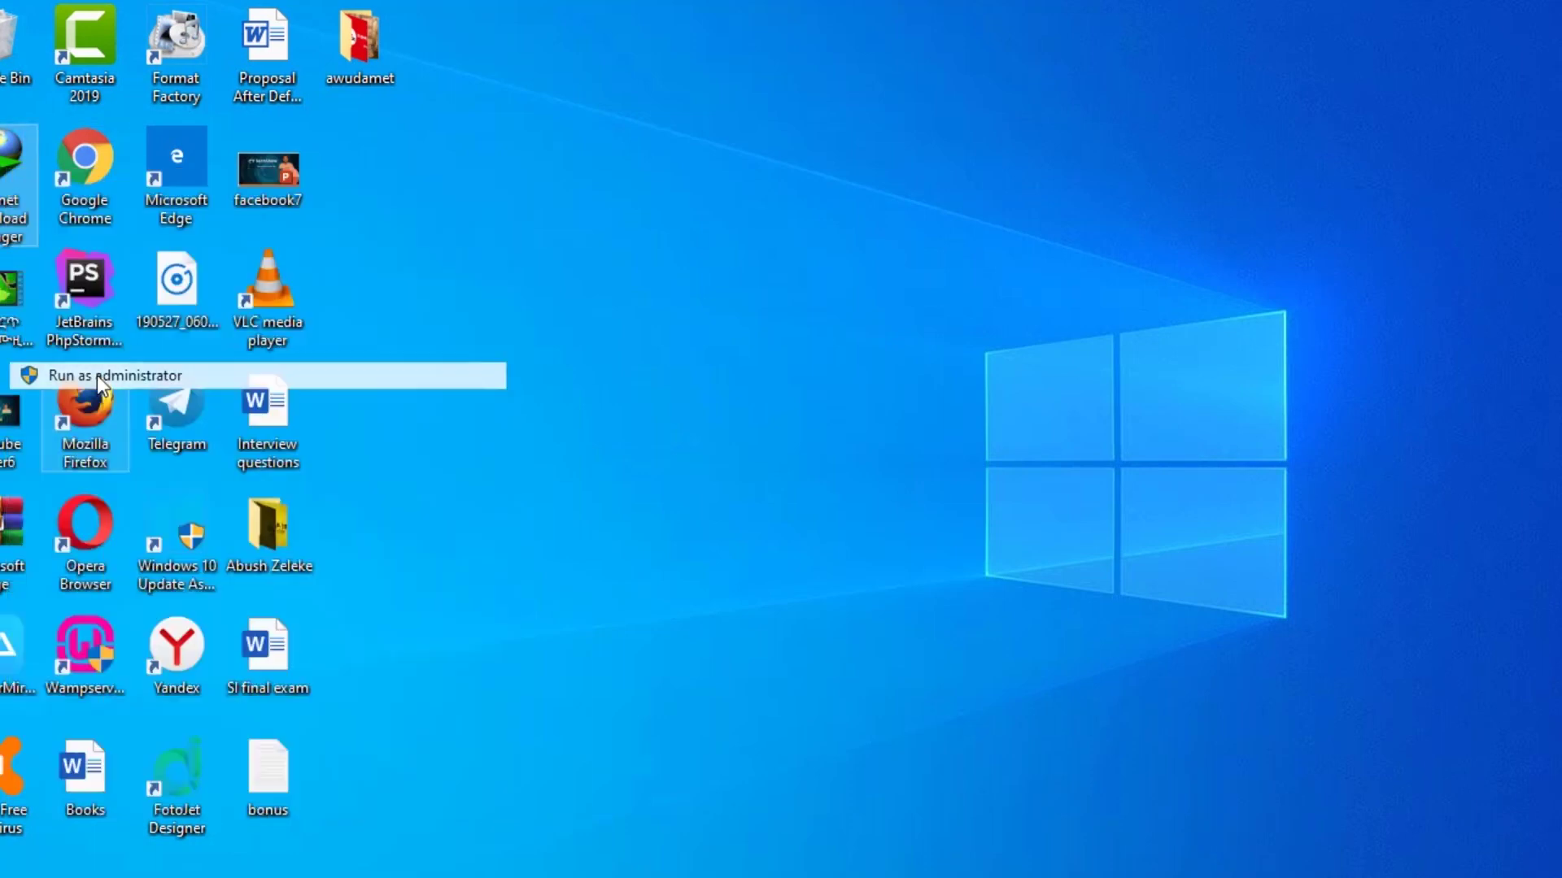
click(671, 623)
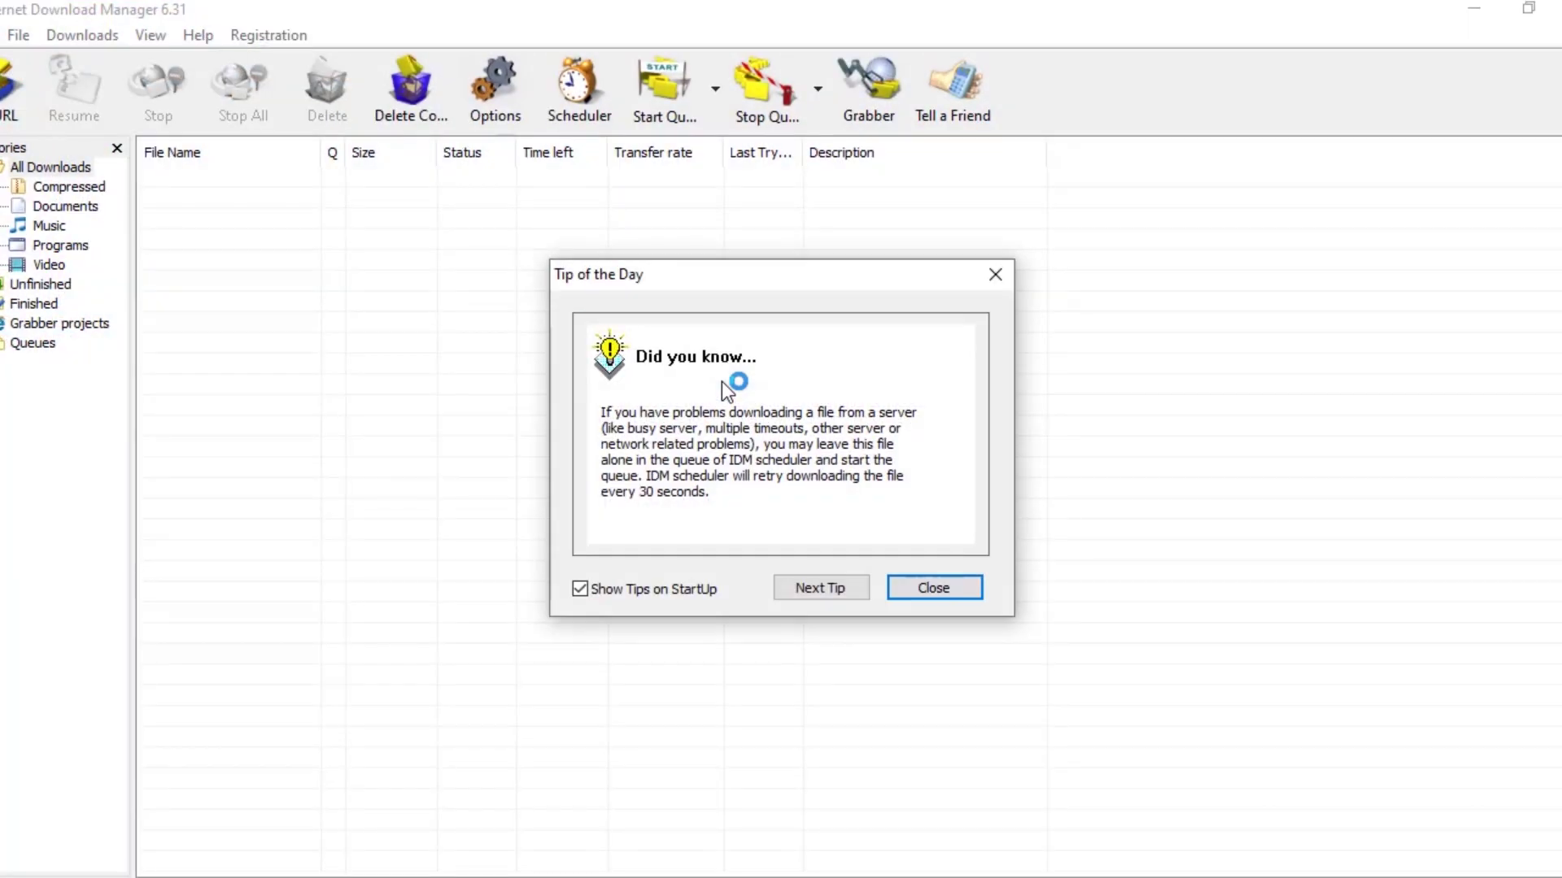
click(995, 275)
click(785, 477)
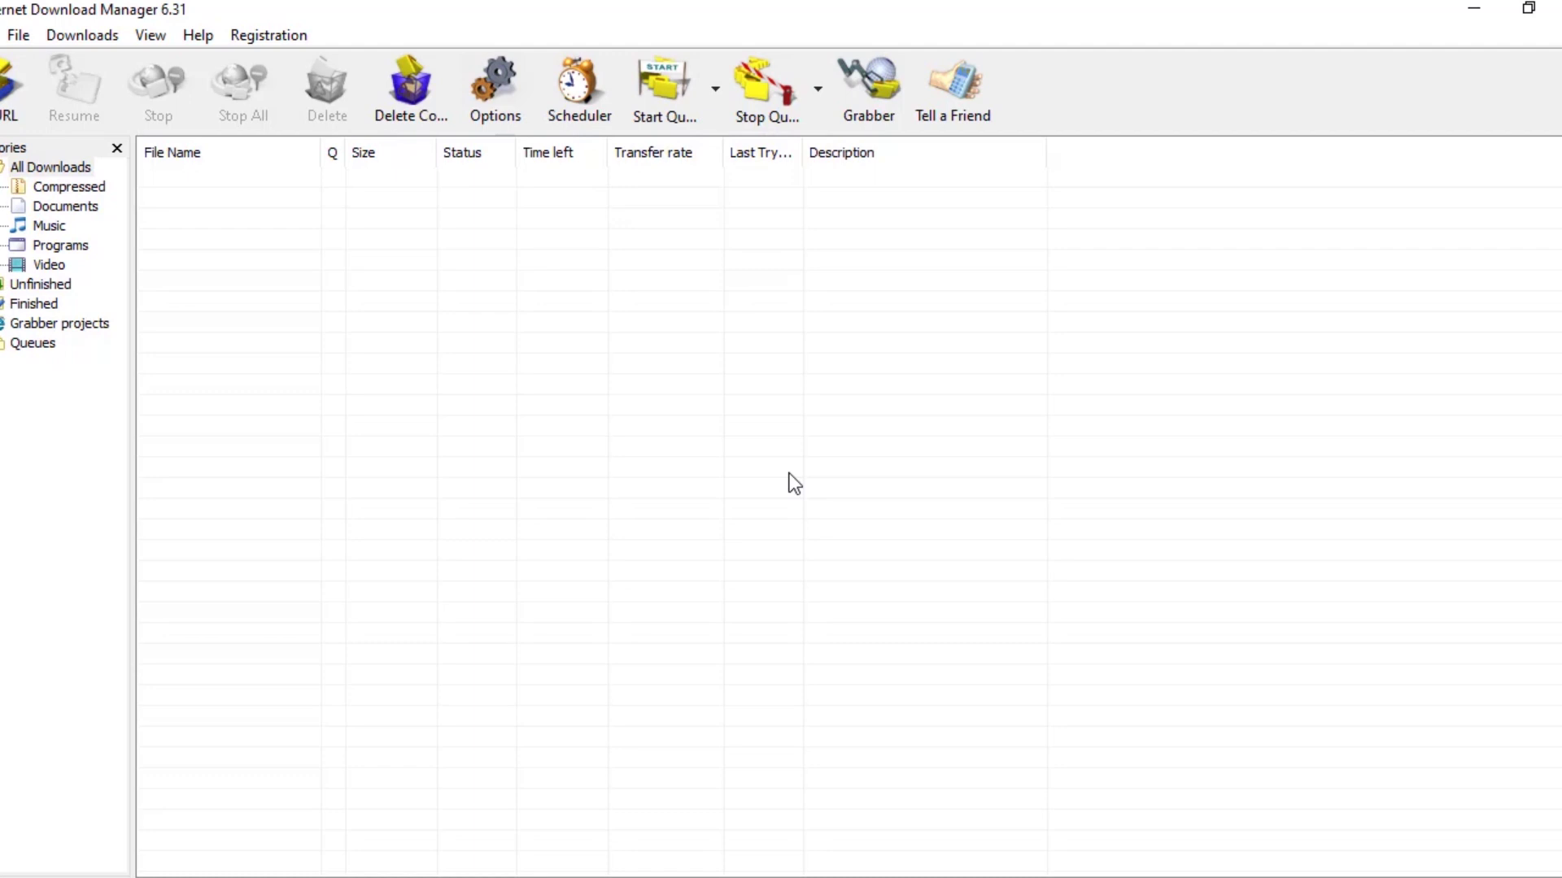
click(1474, 9)
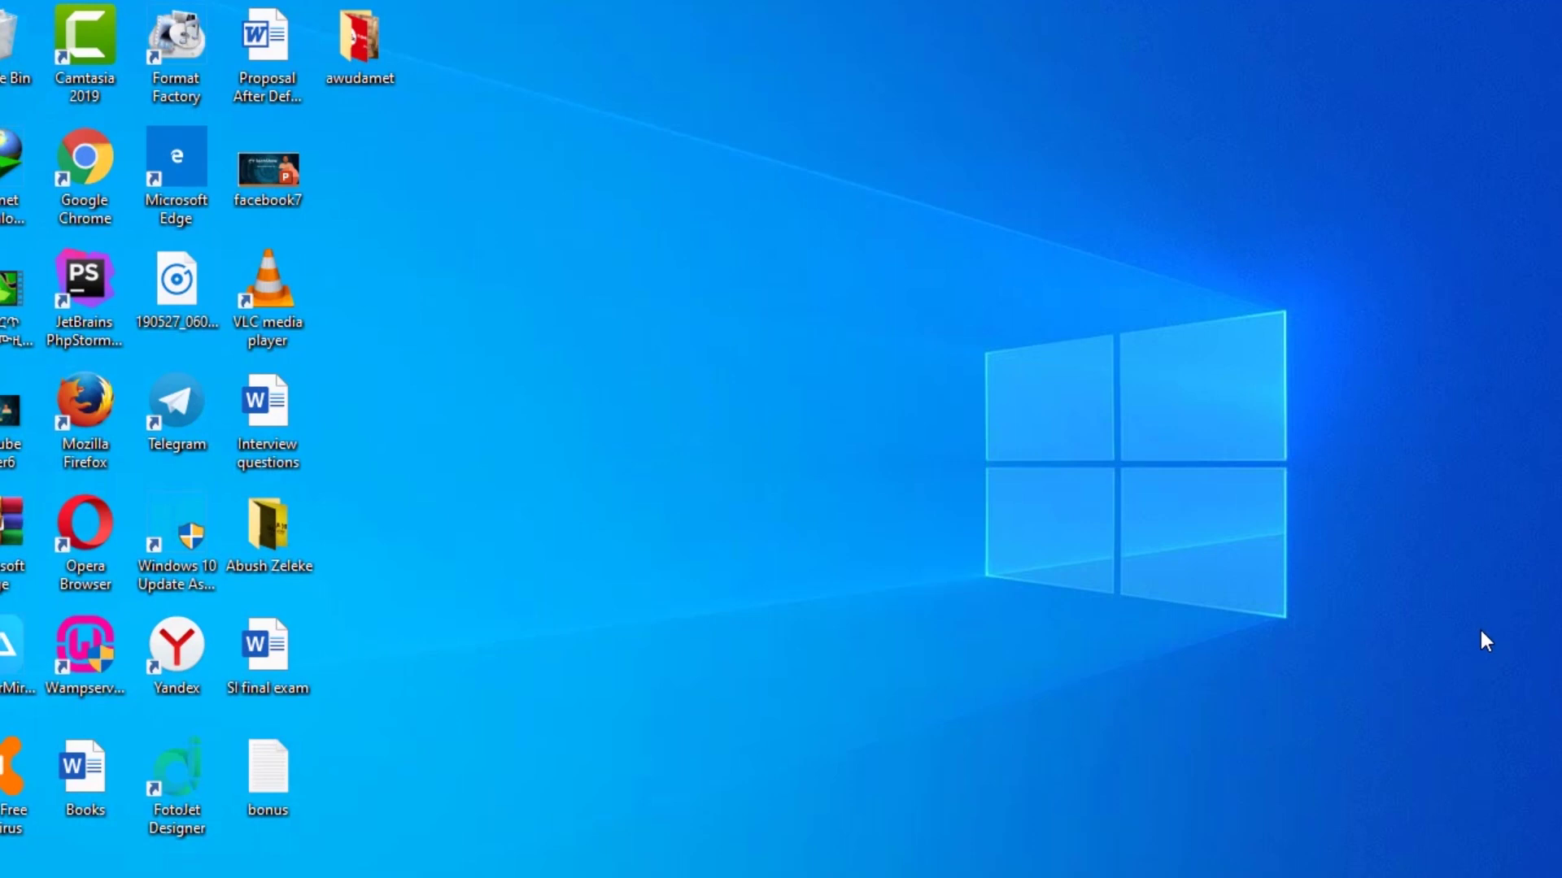
Switch to Chrome, search the Get Into PC site for "phpstorm", and look through the first page of results
key(alt+Tab)
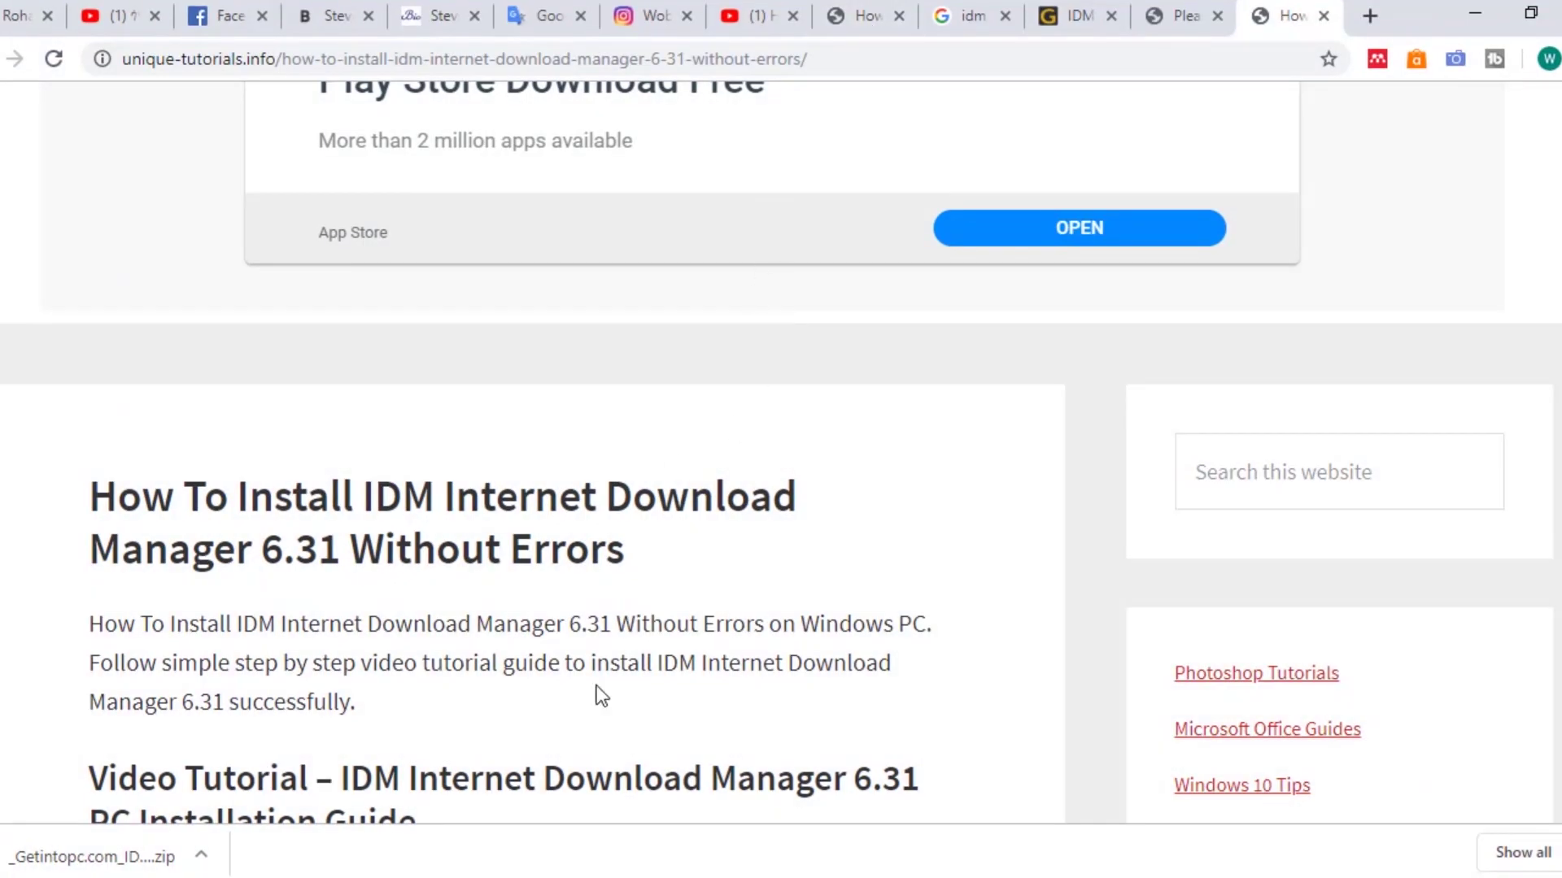
click(1036, 13)
scroll(1240, 488, up, 10)
scroll(1238, 482, up, 15)
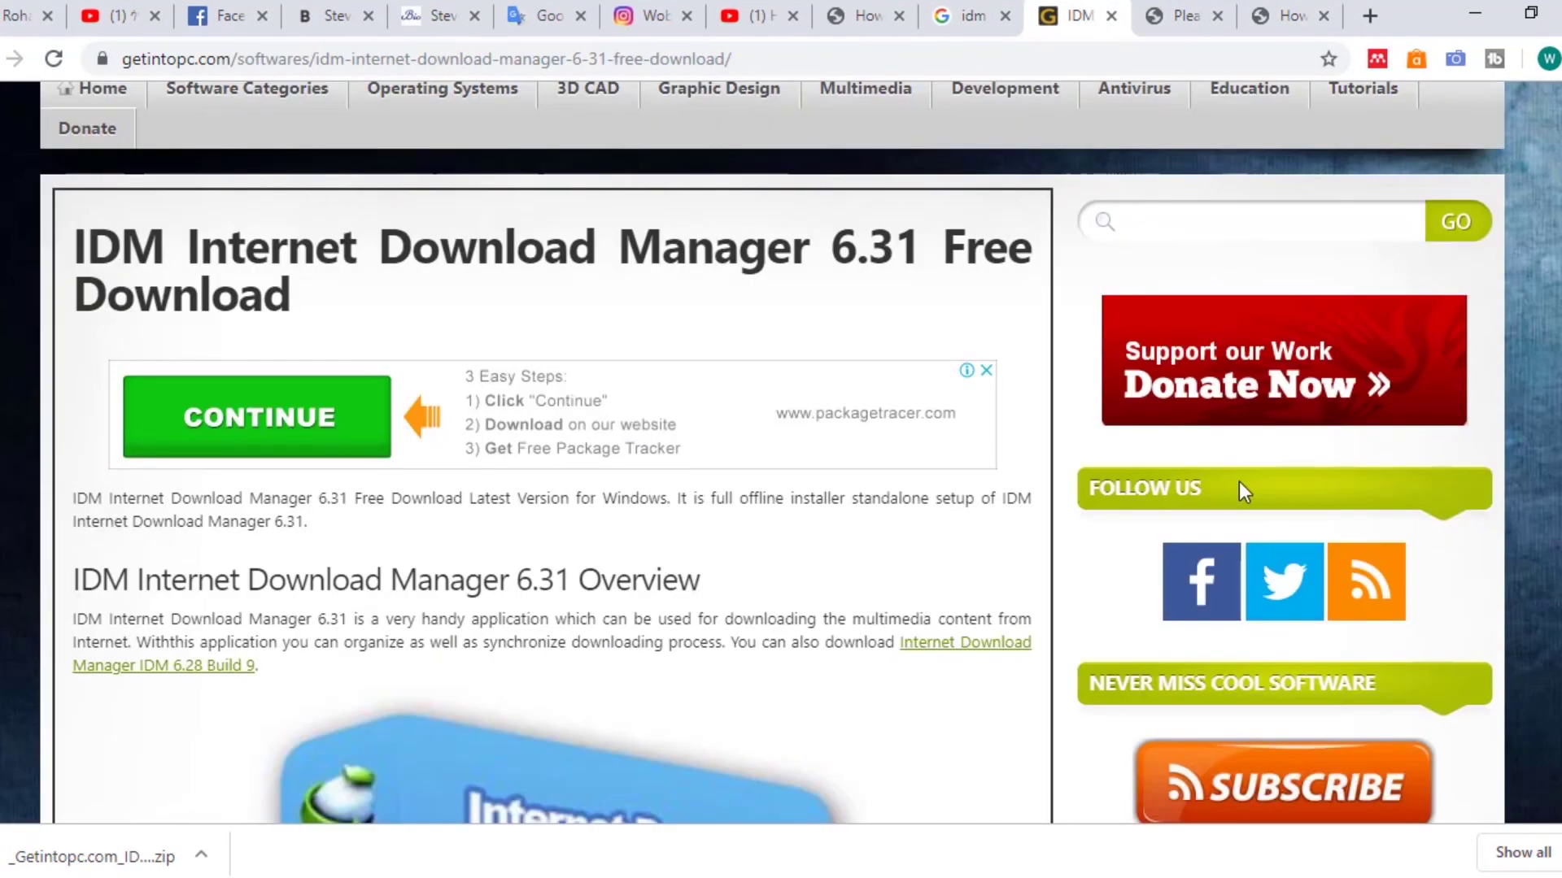
click(1151, 471)
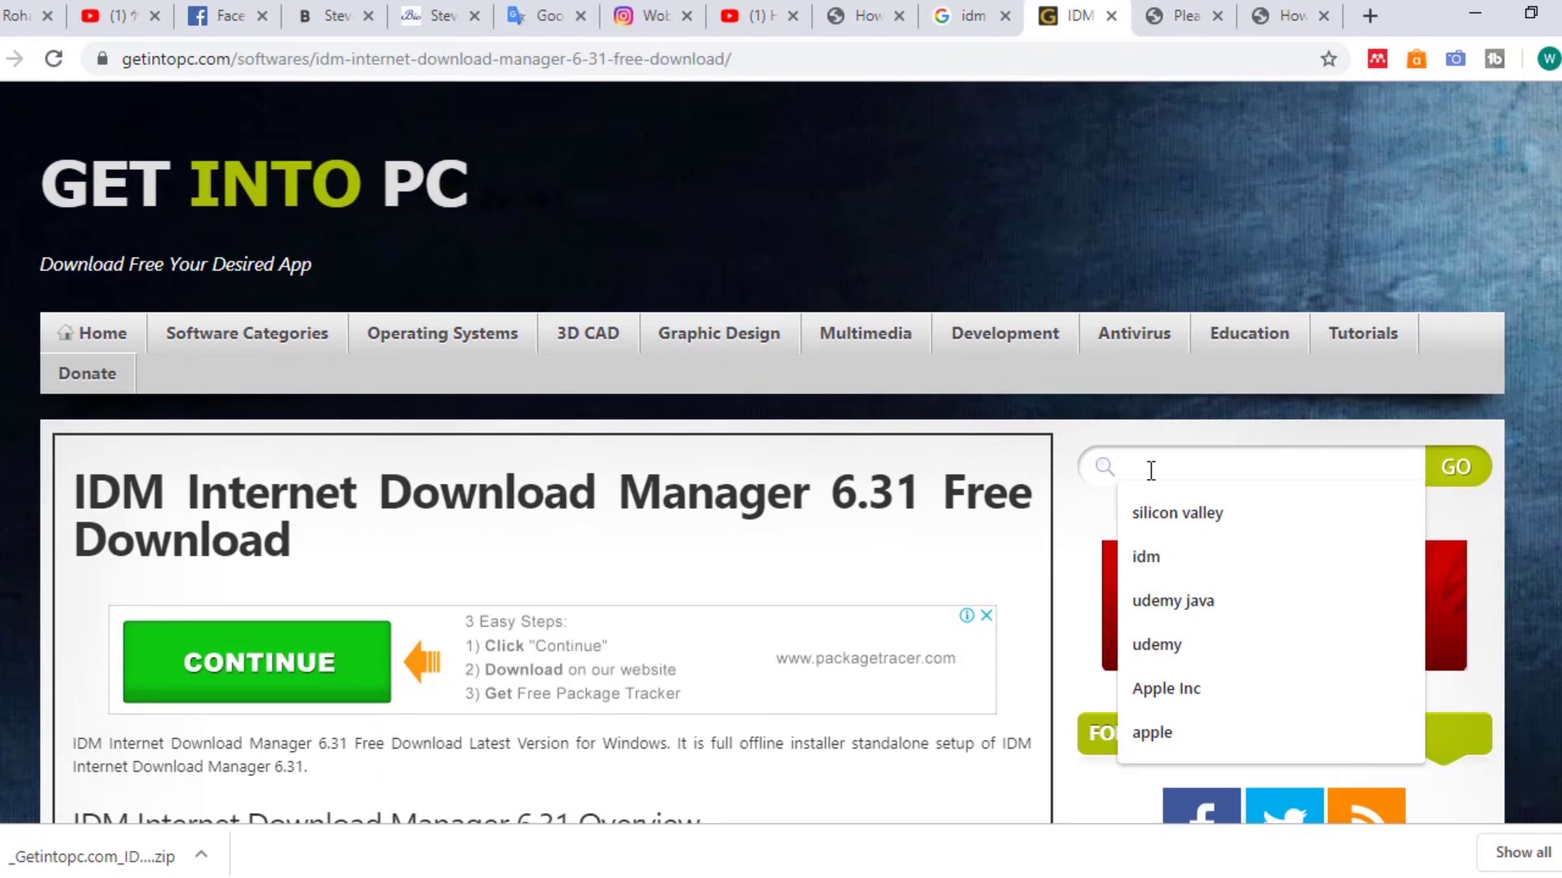
text(phpstorm)
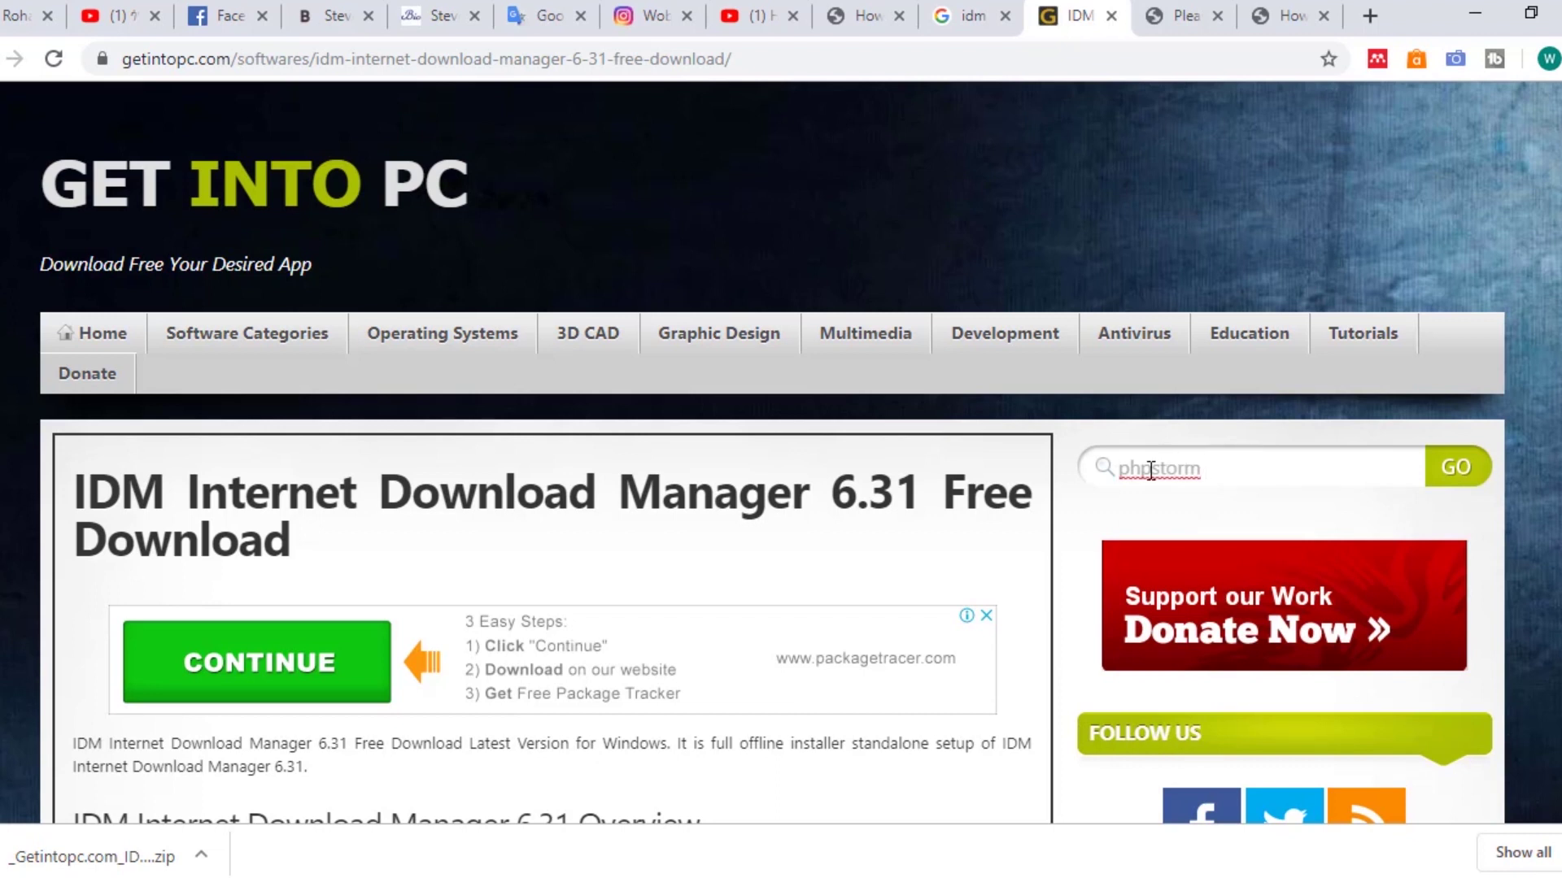
key(Return)
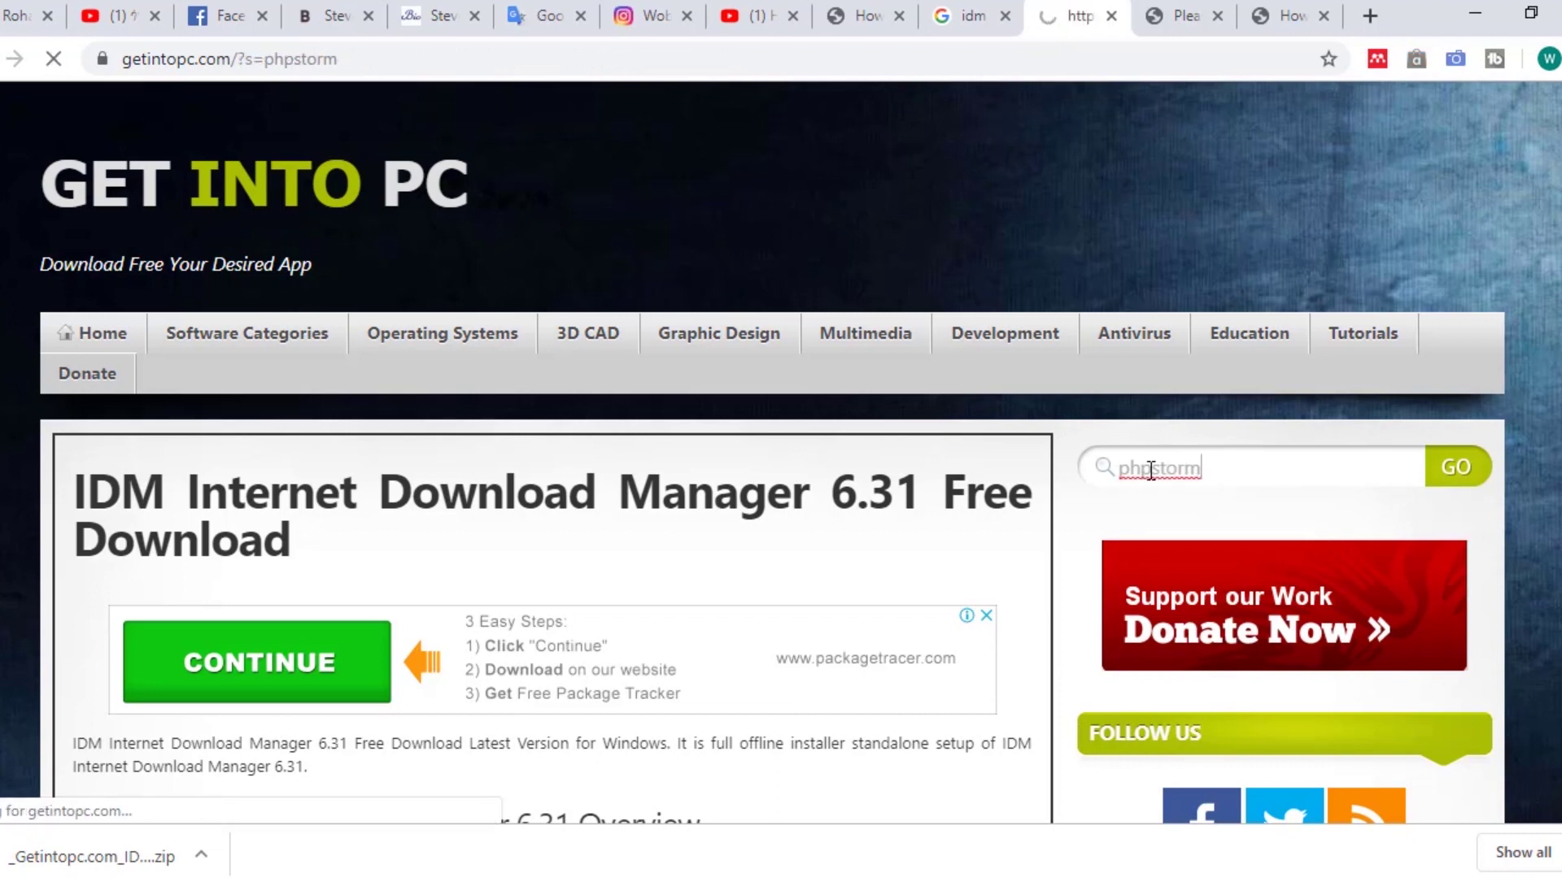
scroll(814, 471, down, 4)
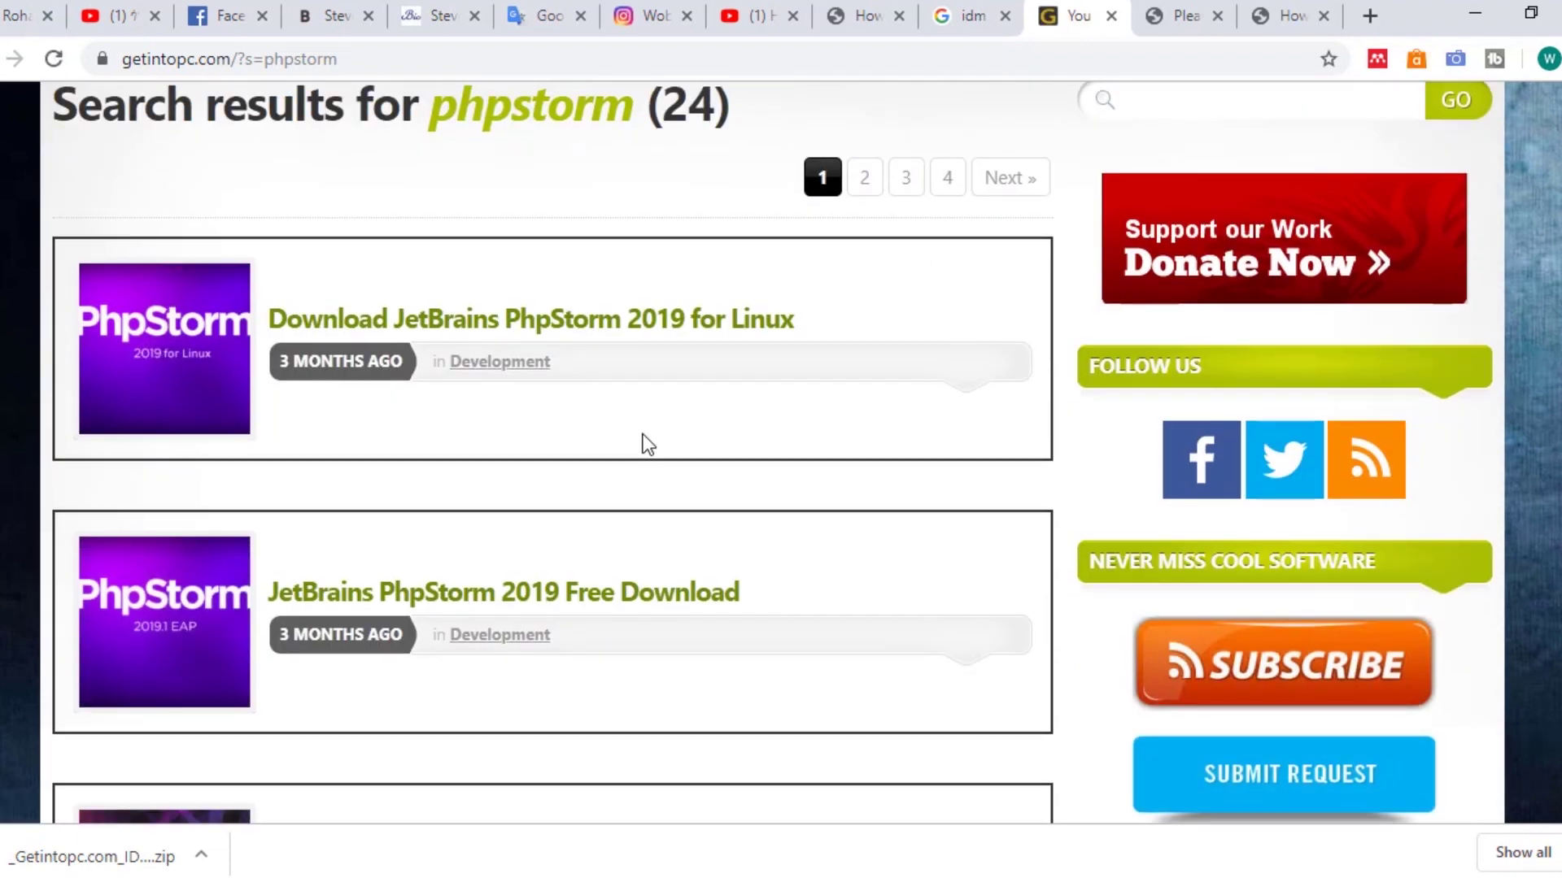
scroll(656, 687, down, 5)
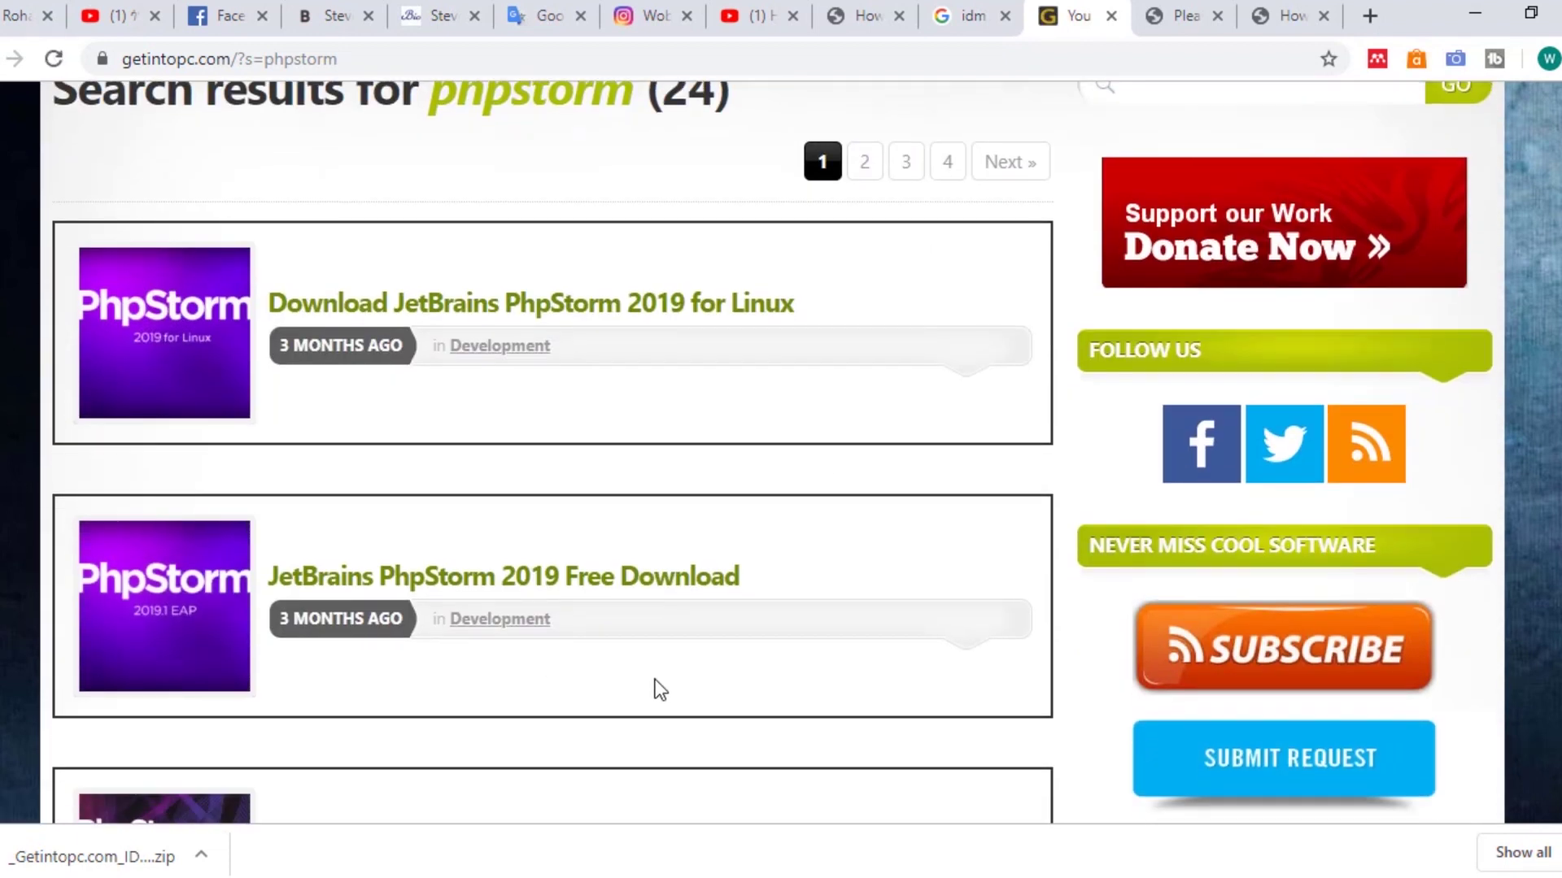
scroll(823, 536, down, 9)
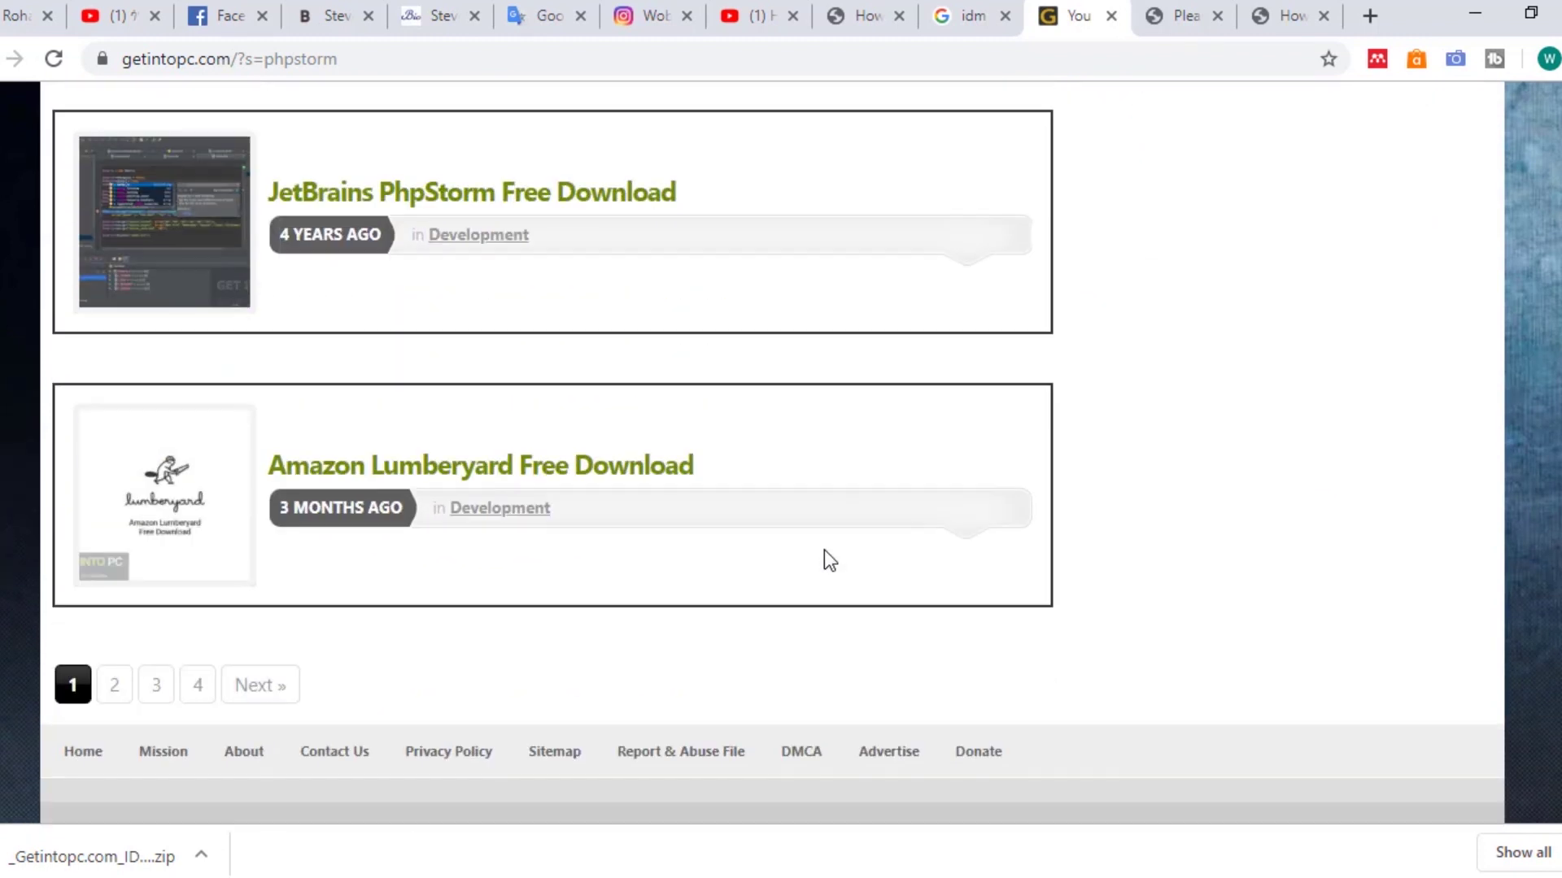
scroll(527, 387, up, 7)
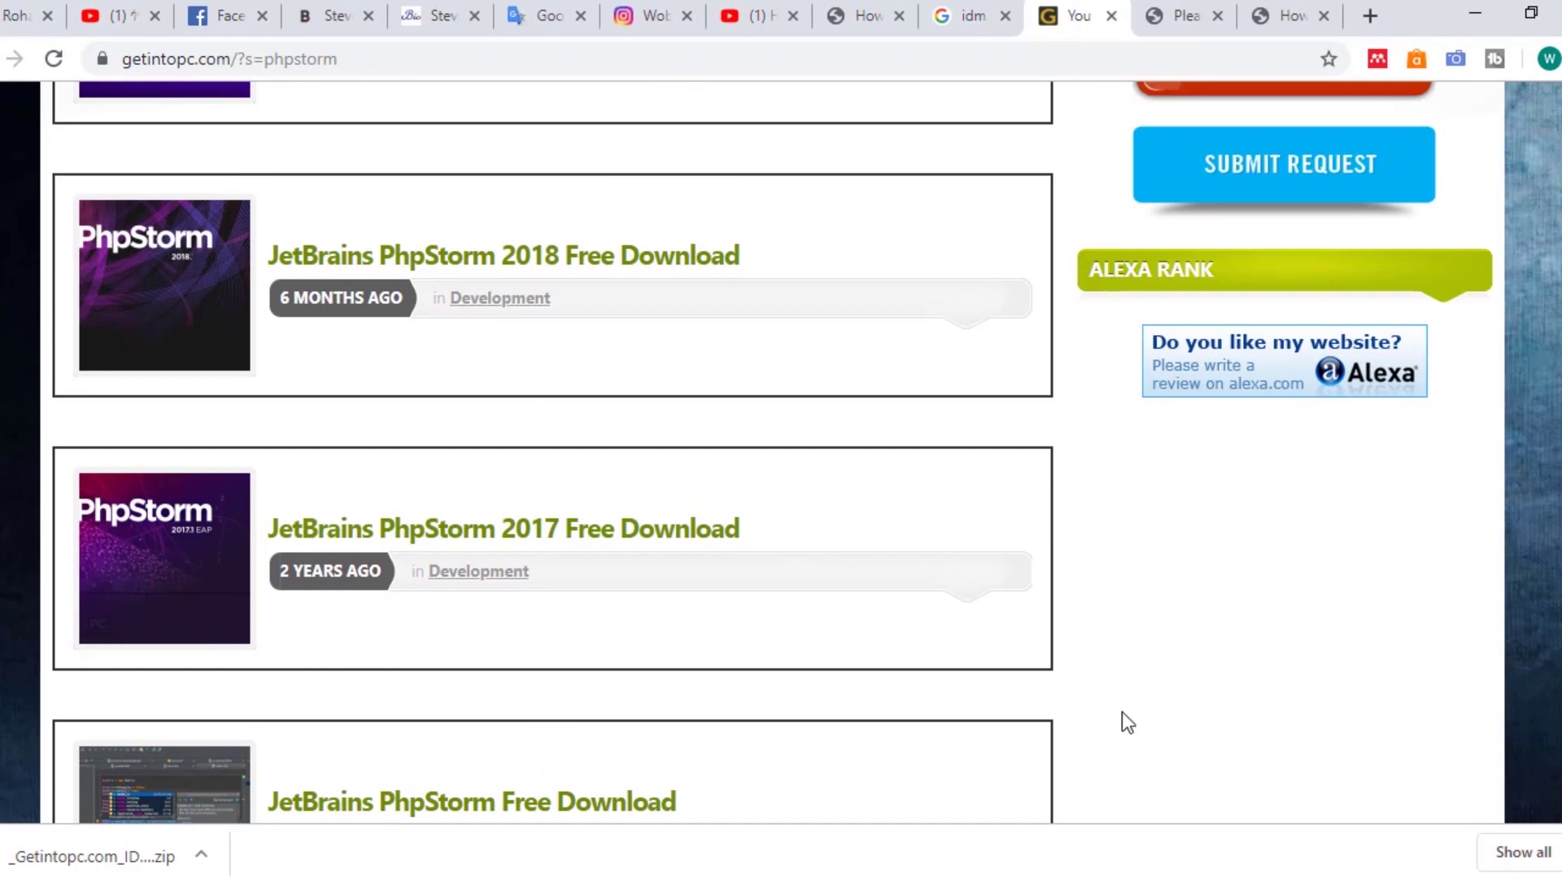
scroll(1058, 606, up, 8)
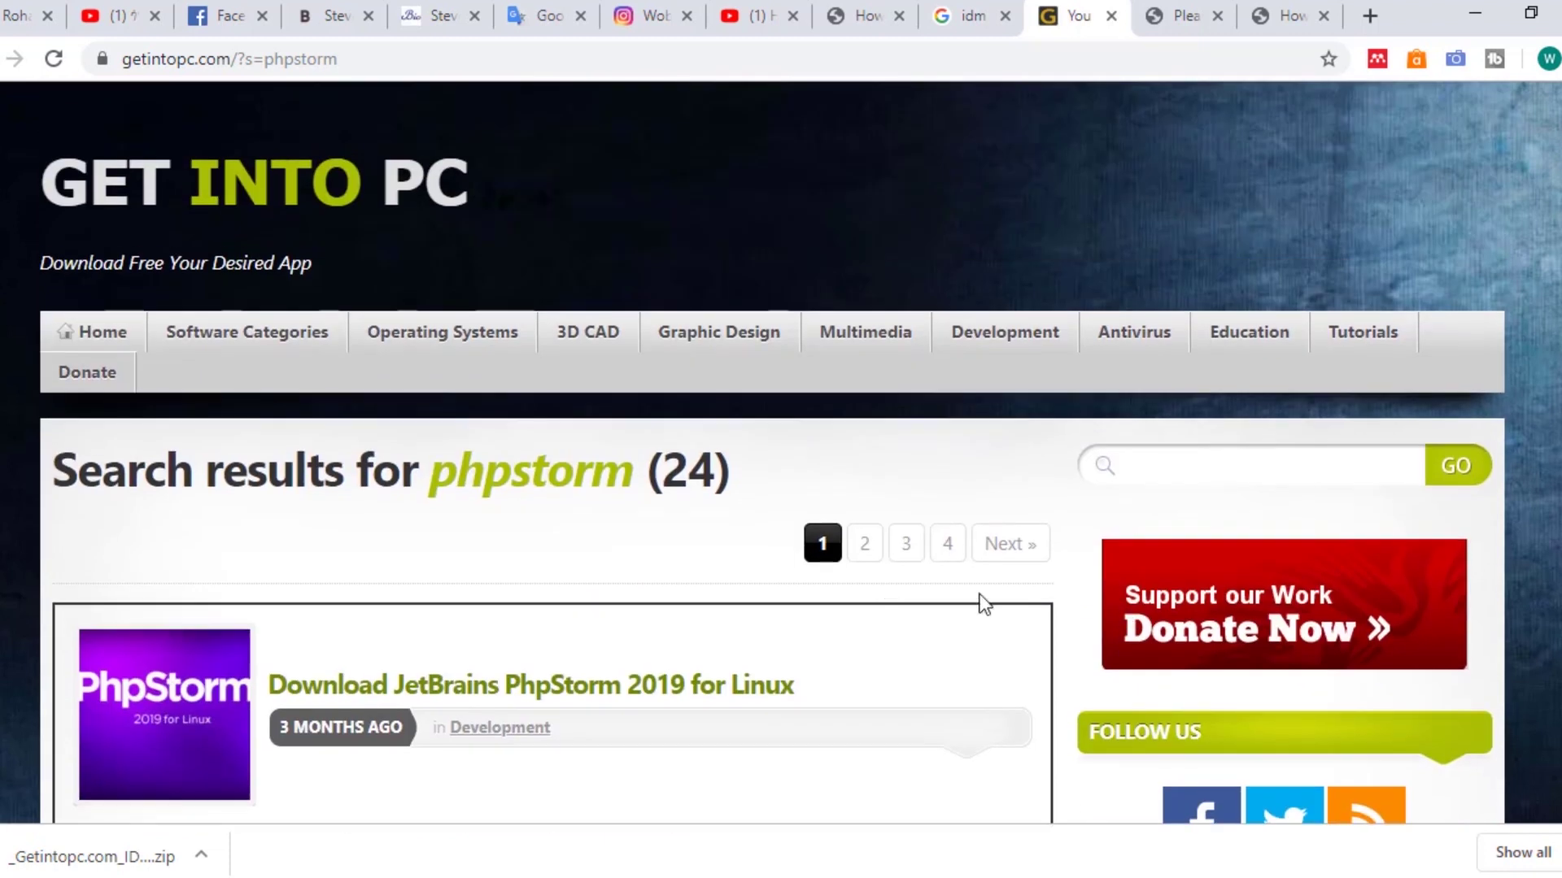